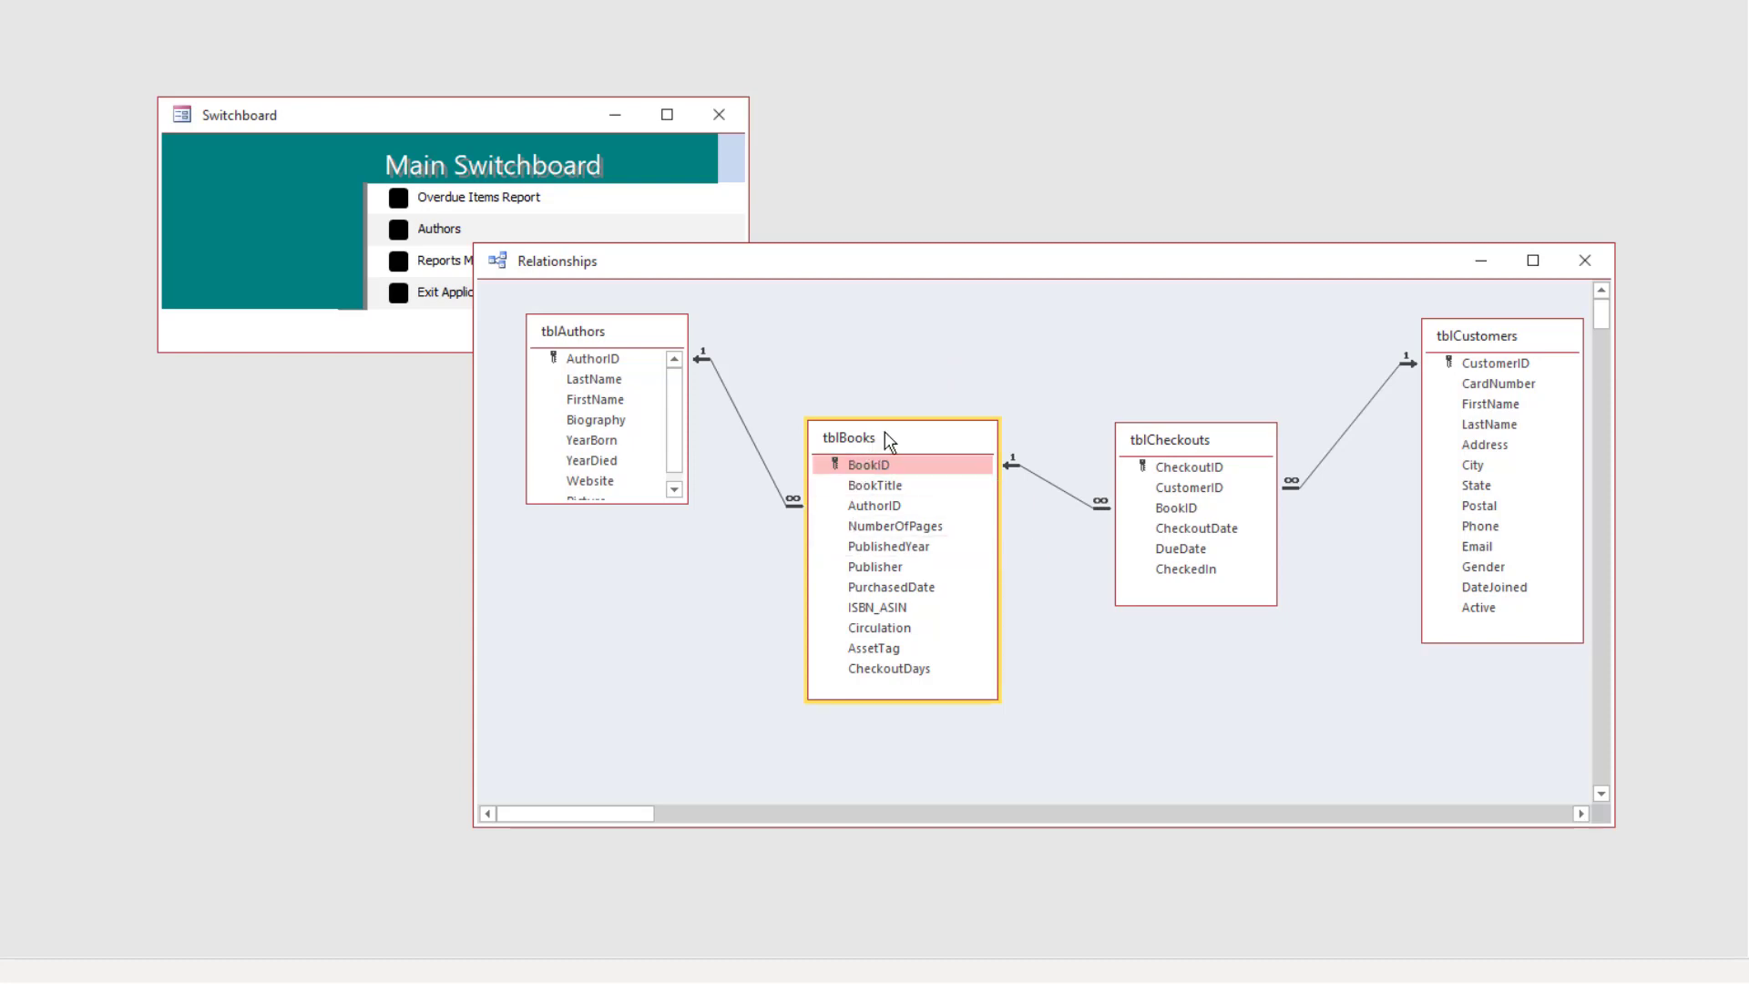
Create a blank form in design view and set its width to 6 inches
left_click(1212, 472)
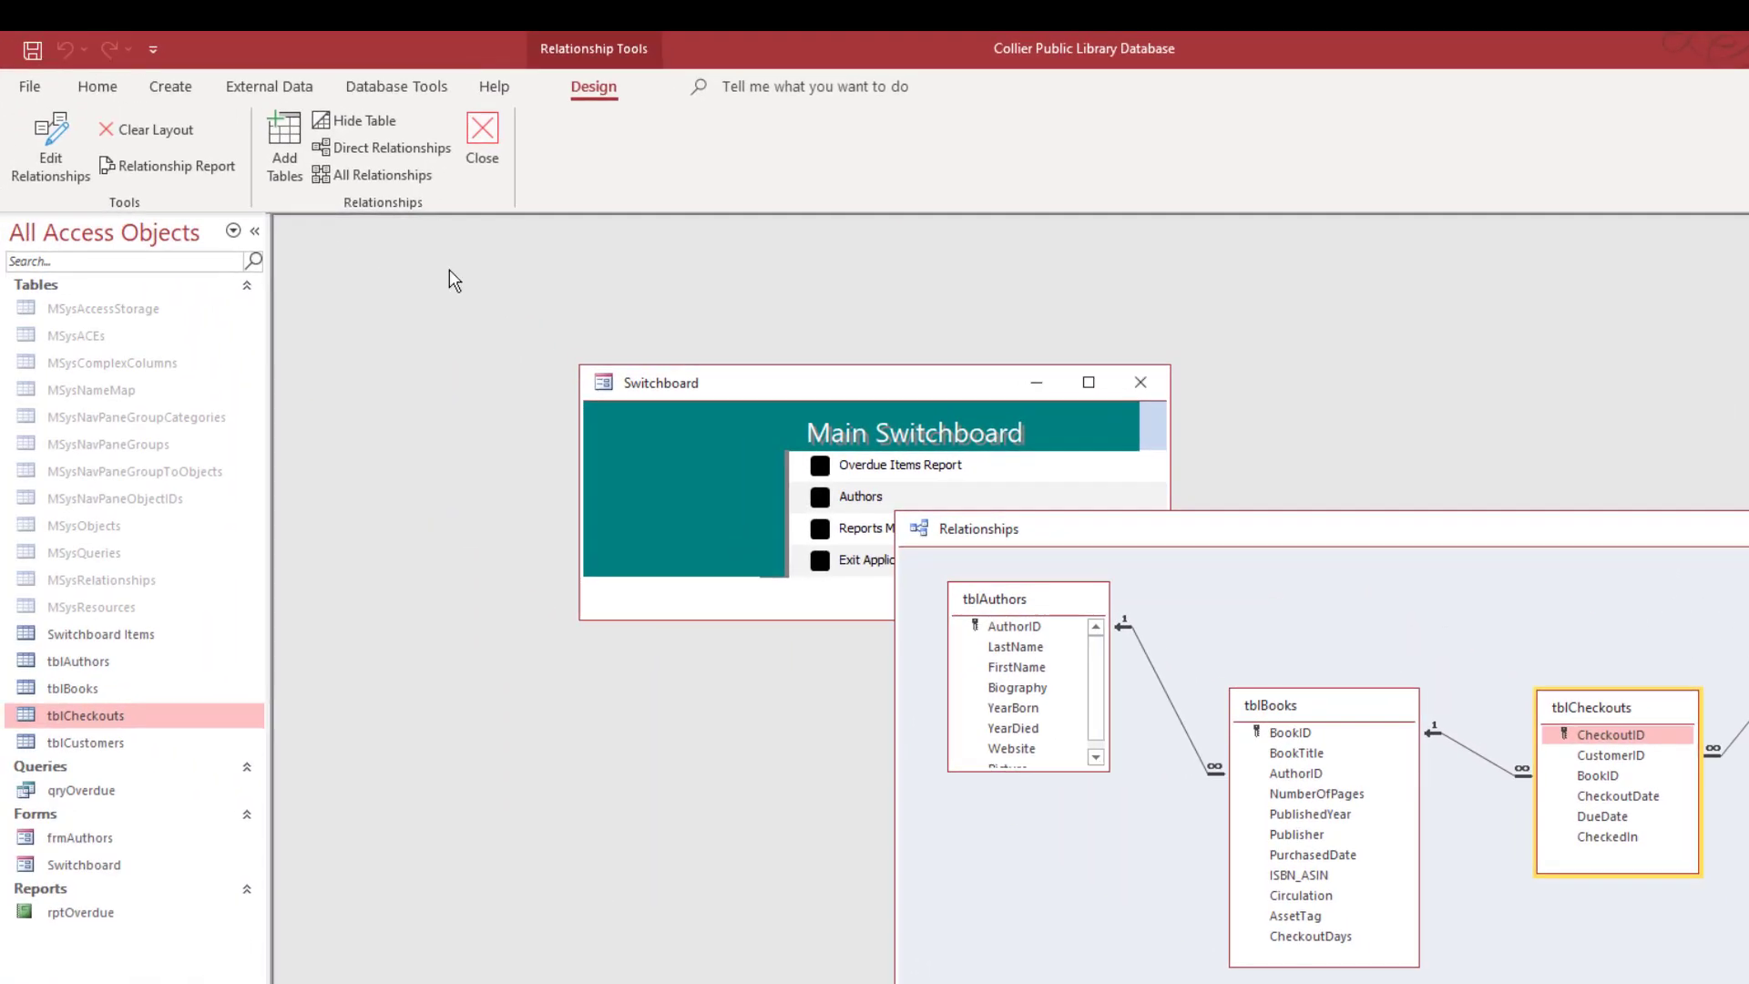
left_click(172, 88)
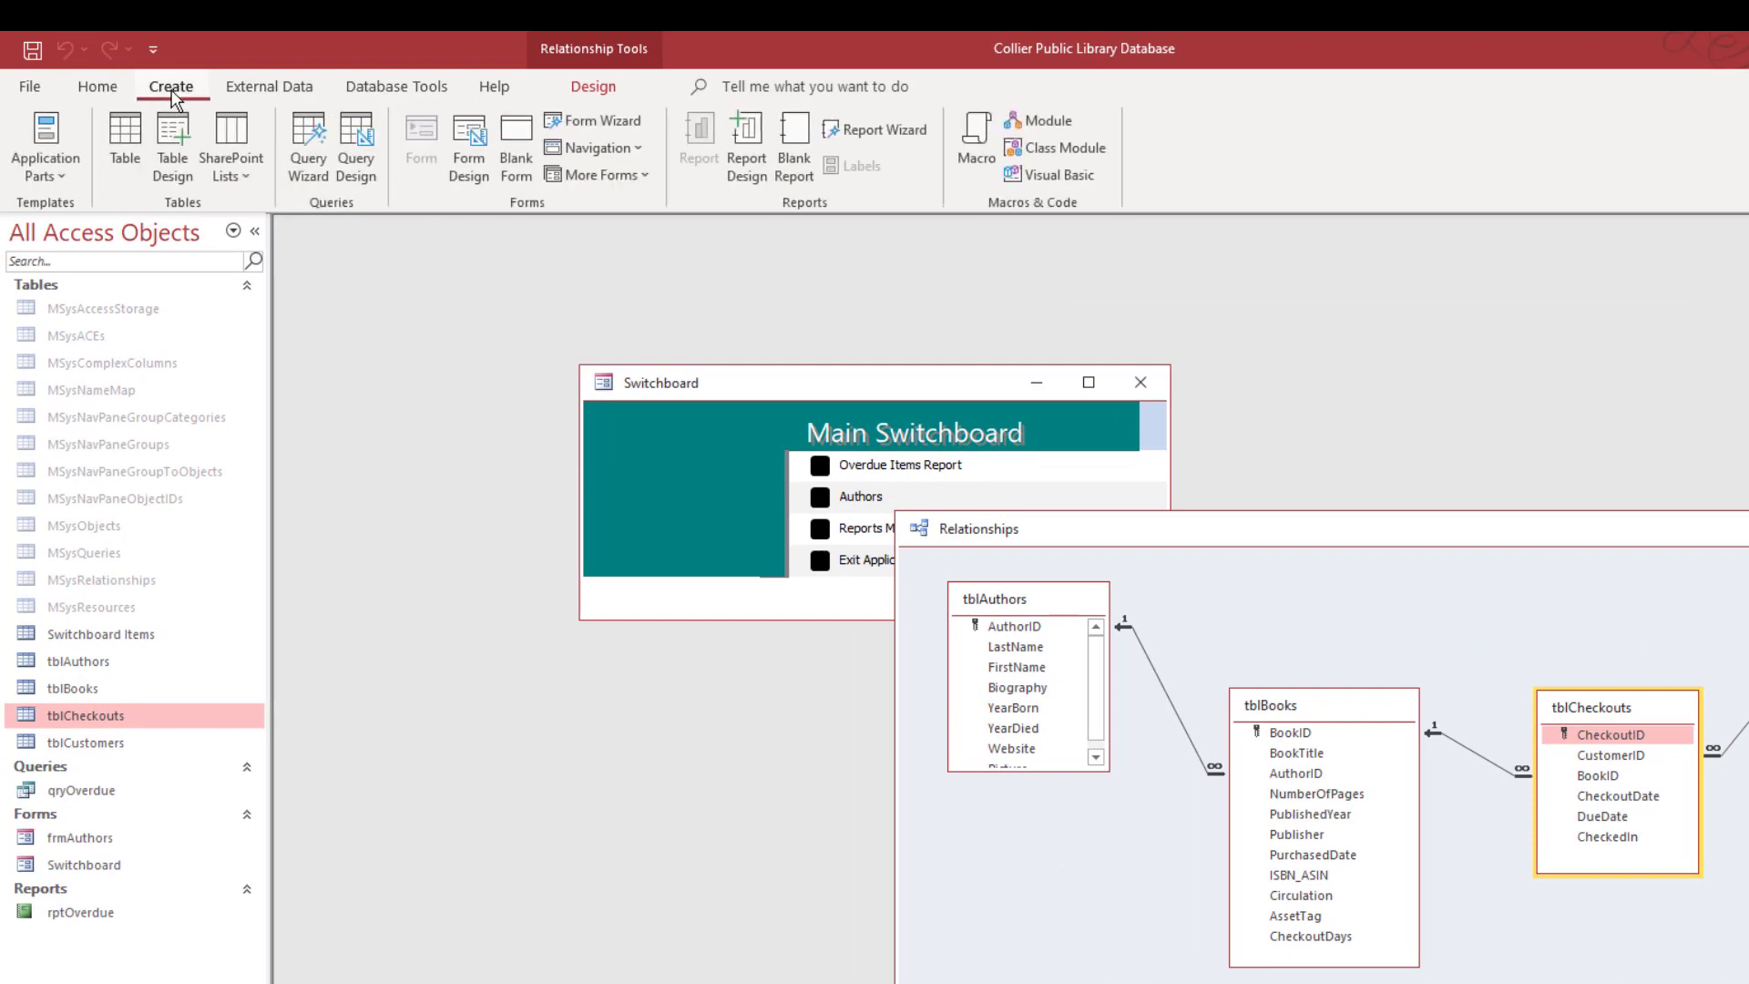
left_click(477, 166)
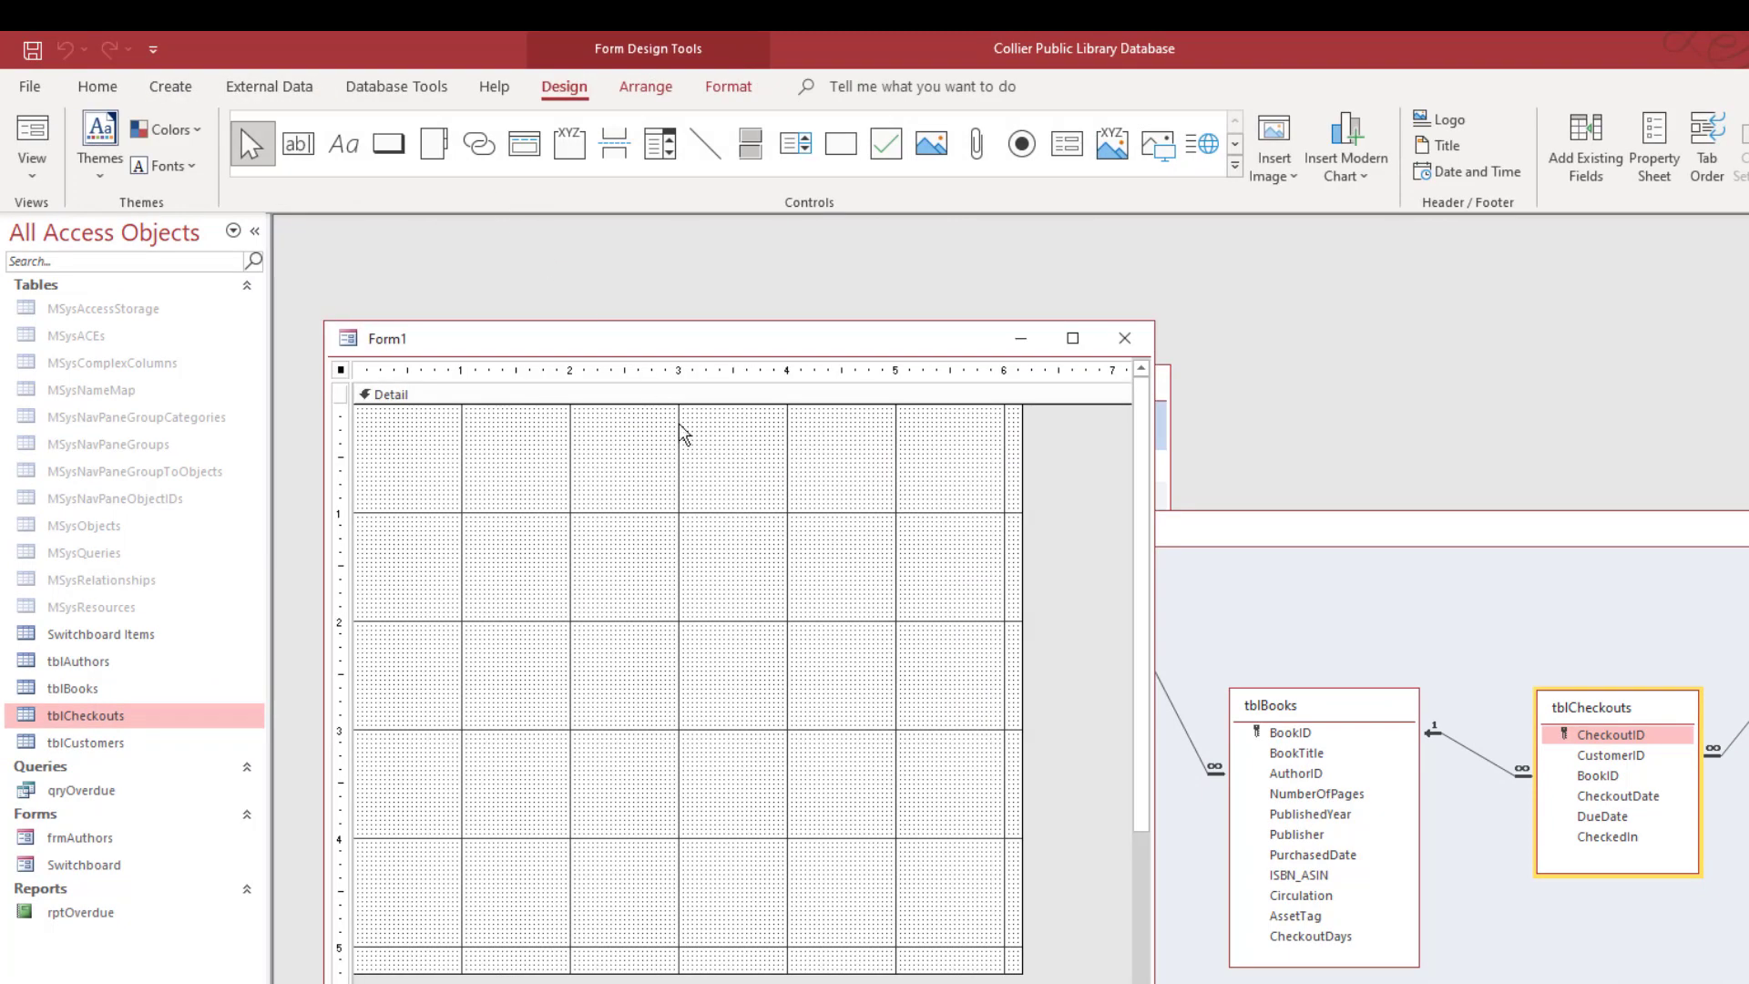
left_click_drag(730, 353, 1120, 343)
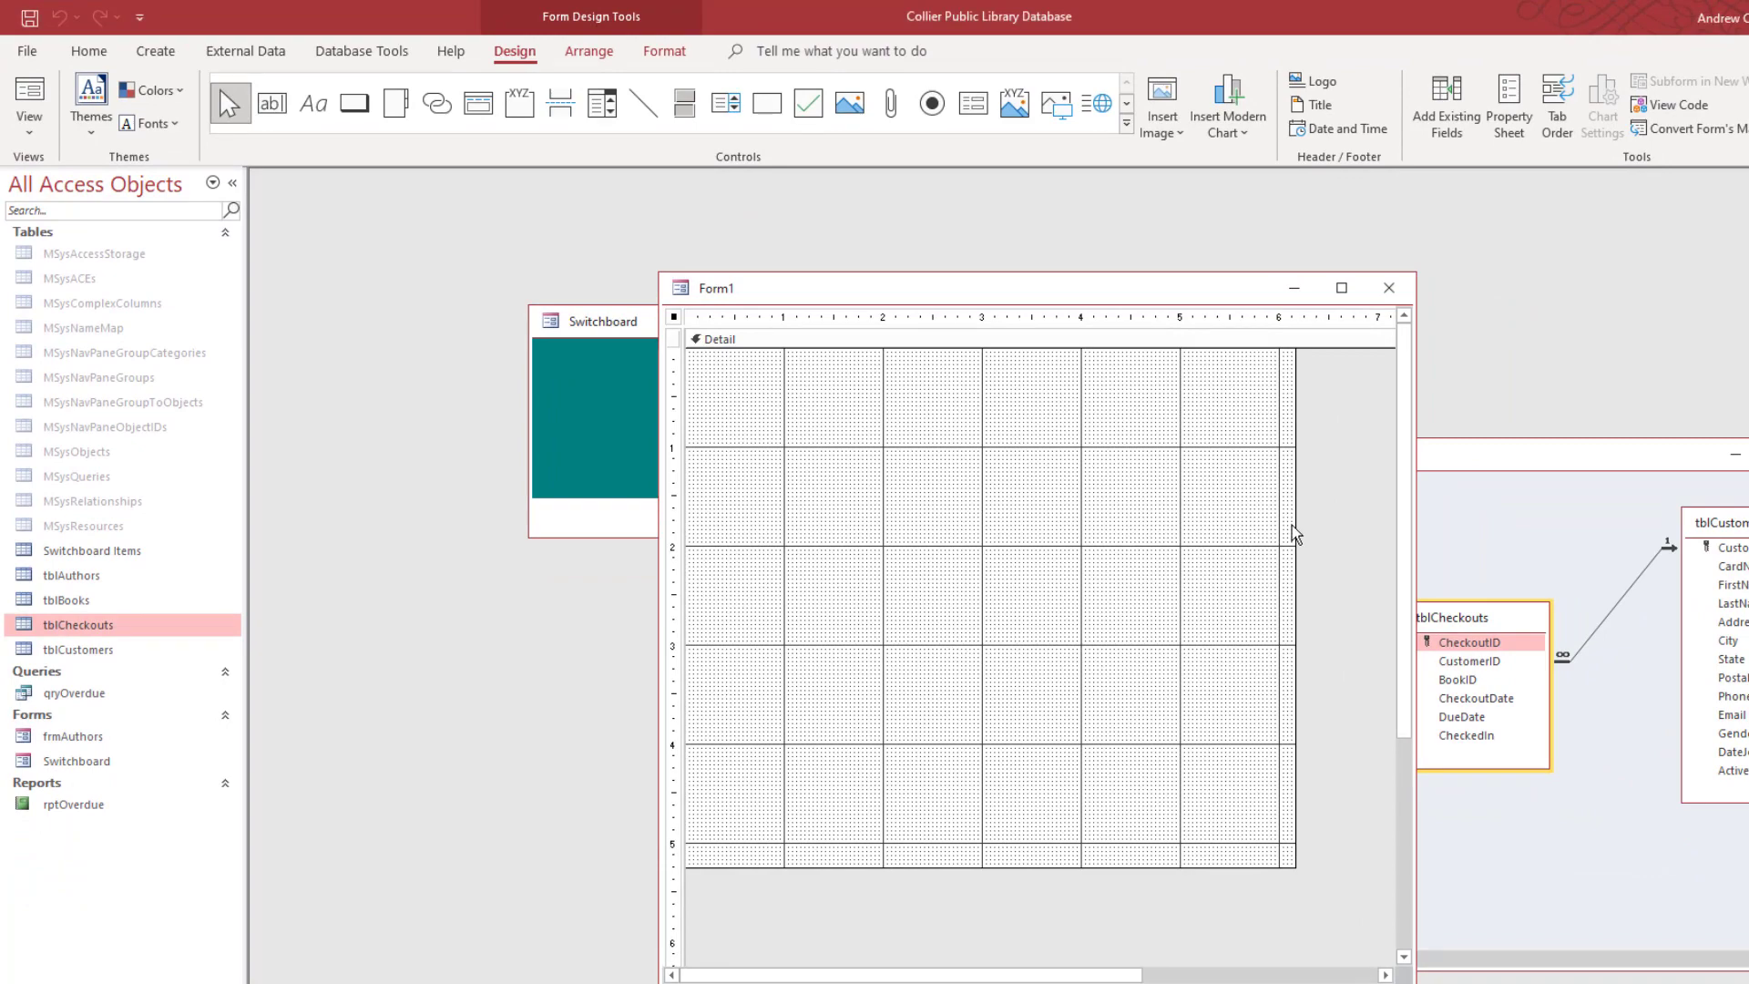
left_click_drag(1295, 523, 1278, 523)
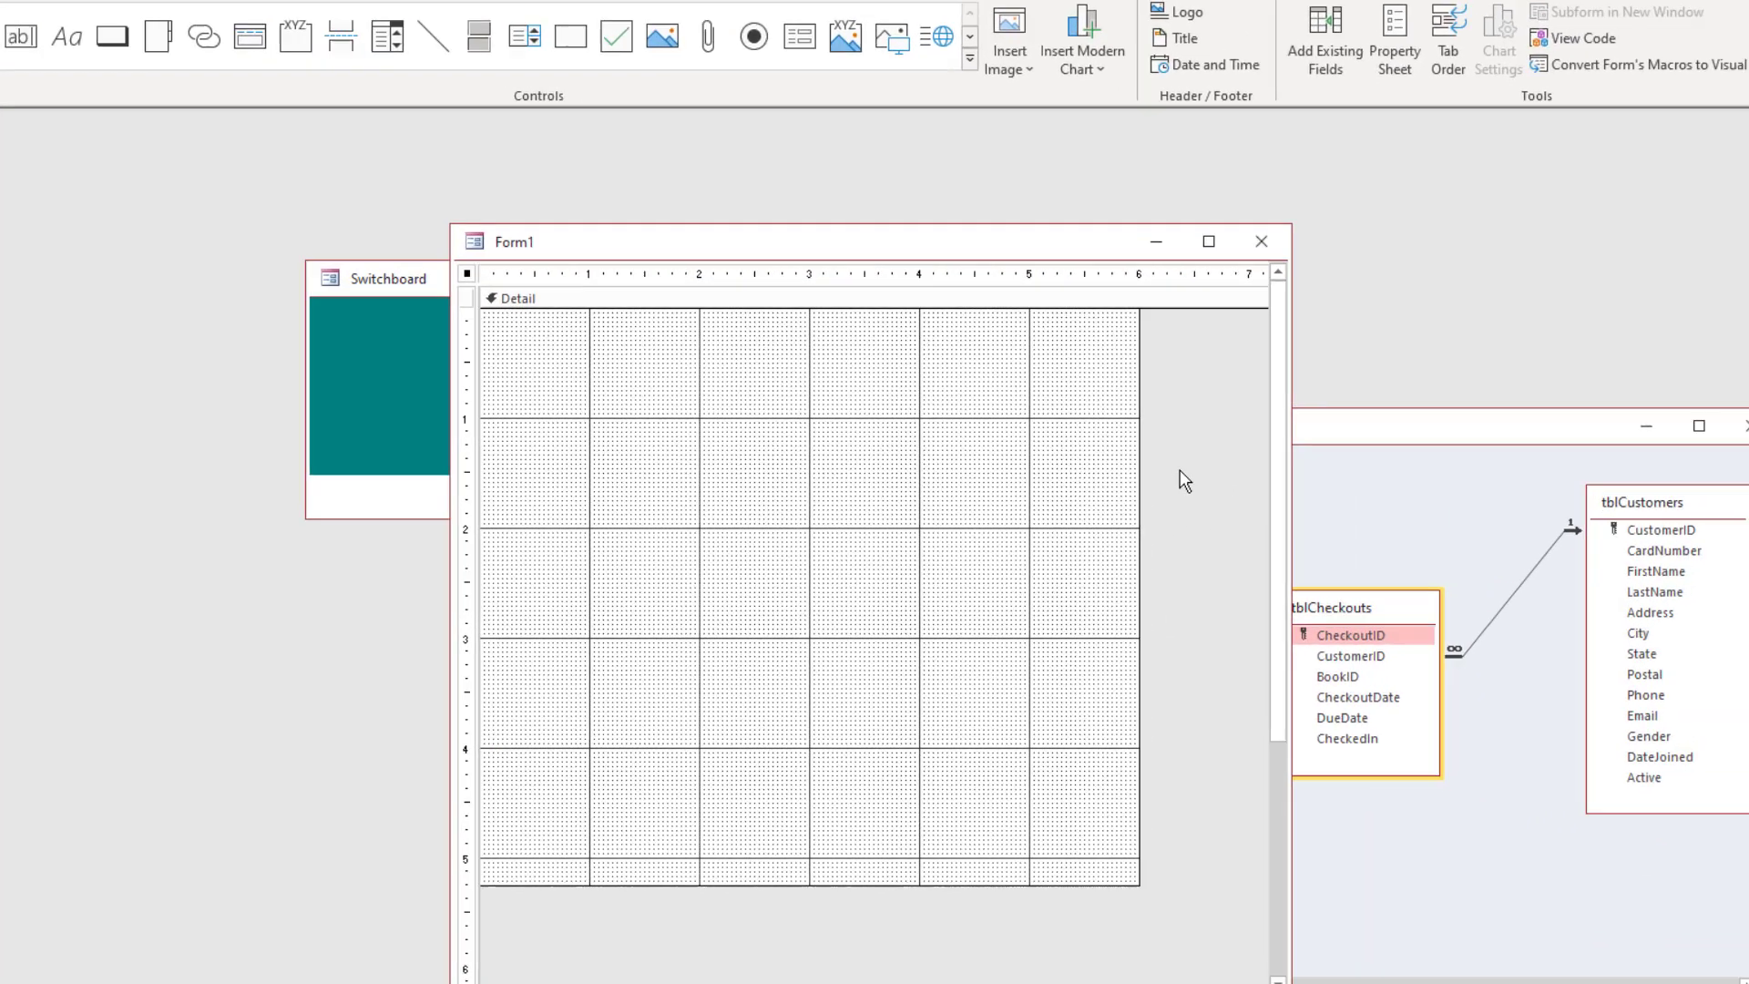
Start a query for the form's Record Source property and add the tblBooks table to it
key("F4")
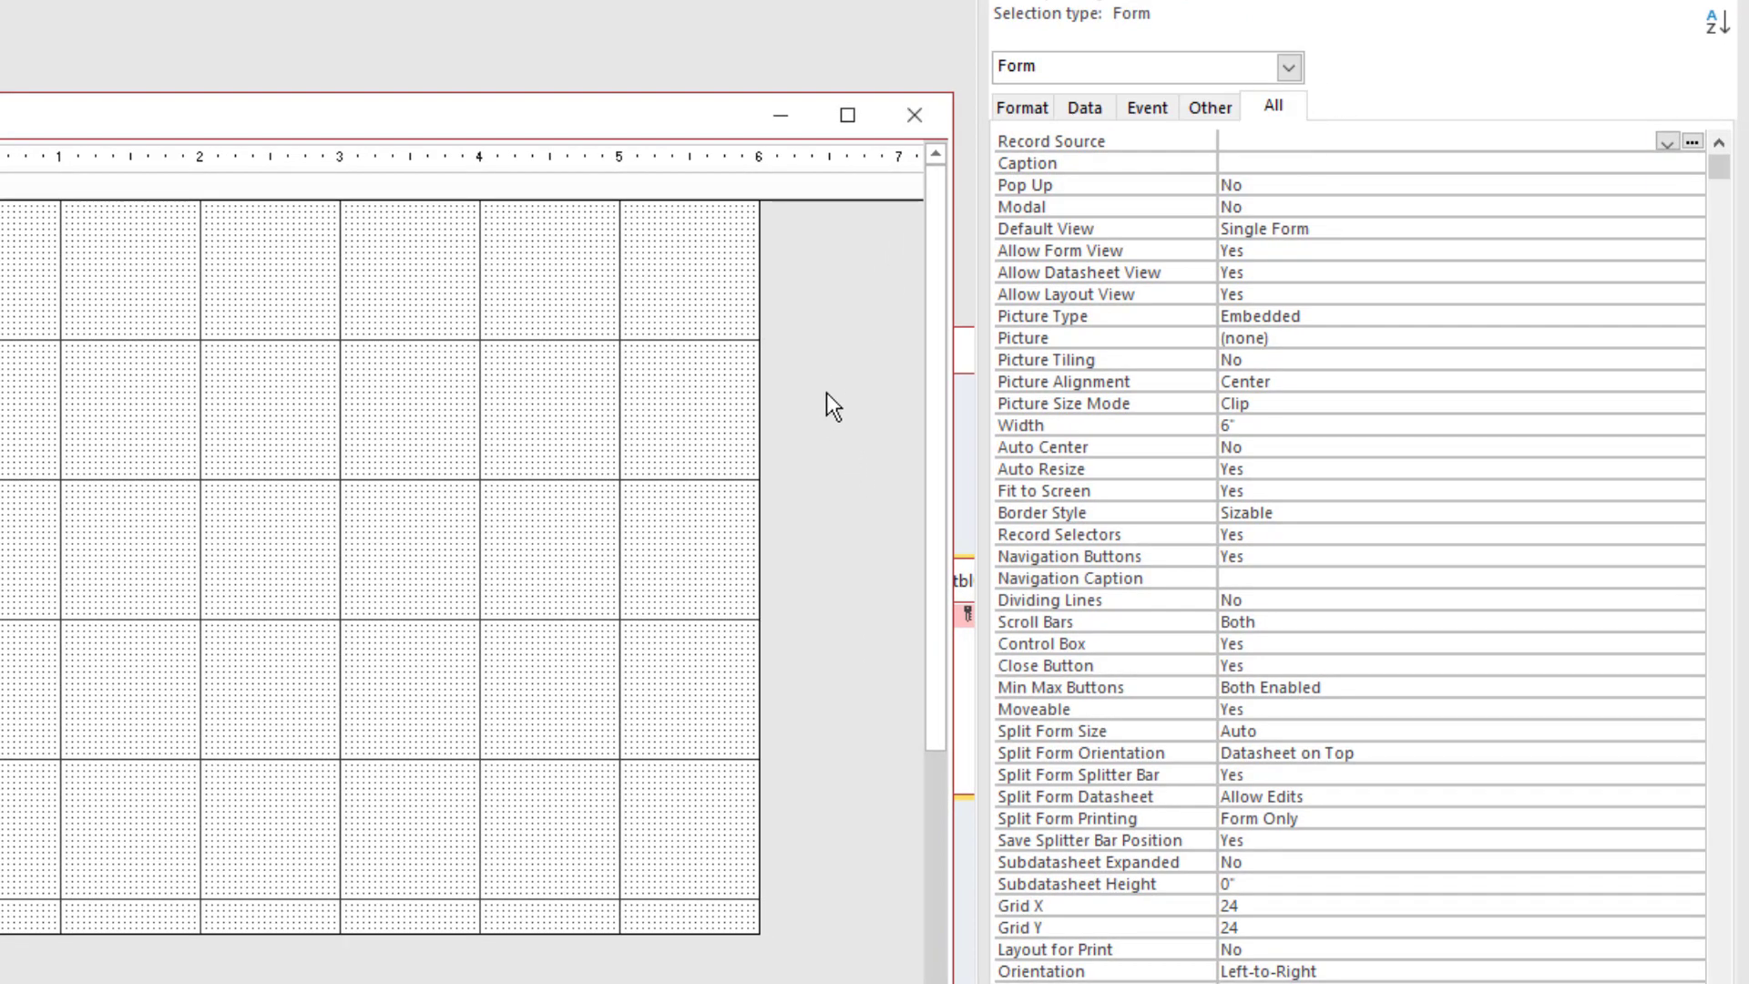
right_click(833, 320)
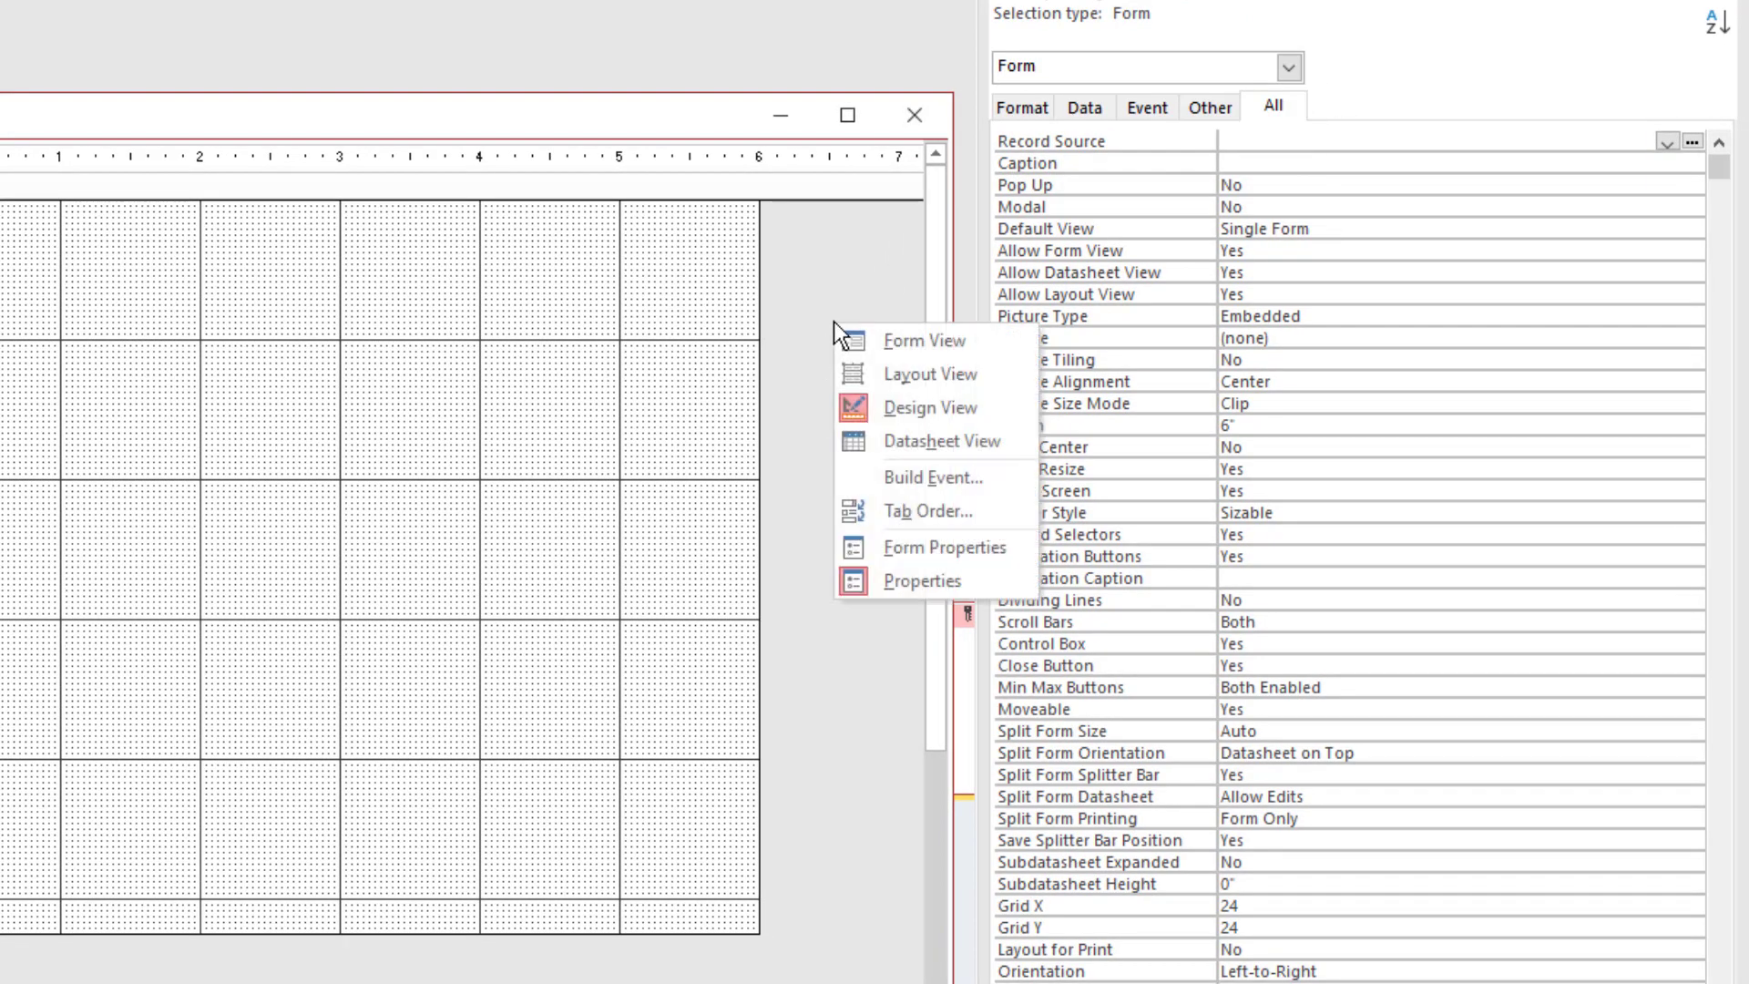
left_click(947, 548)
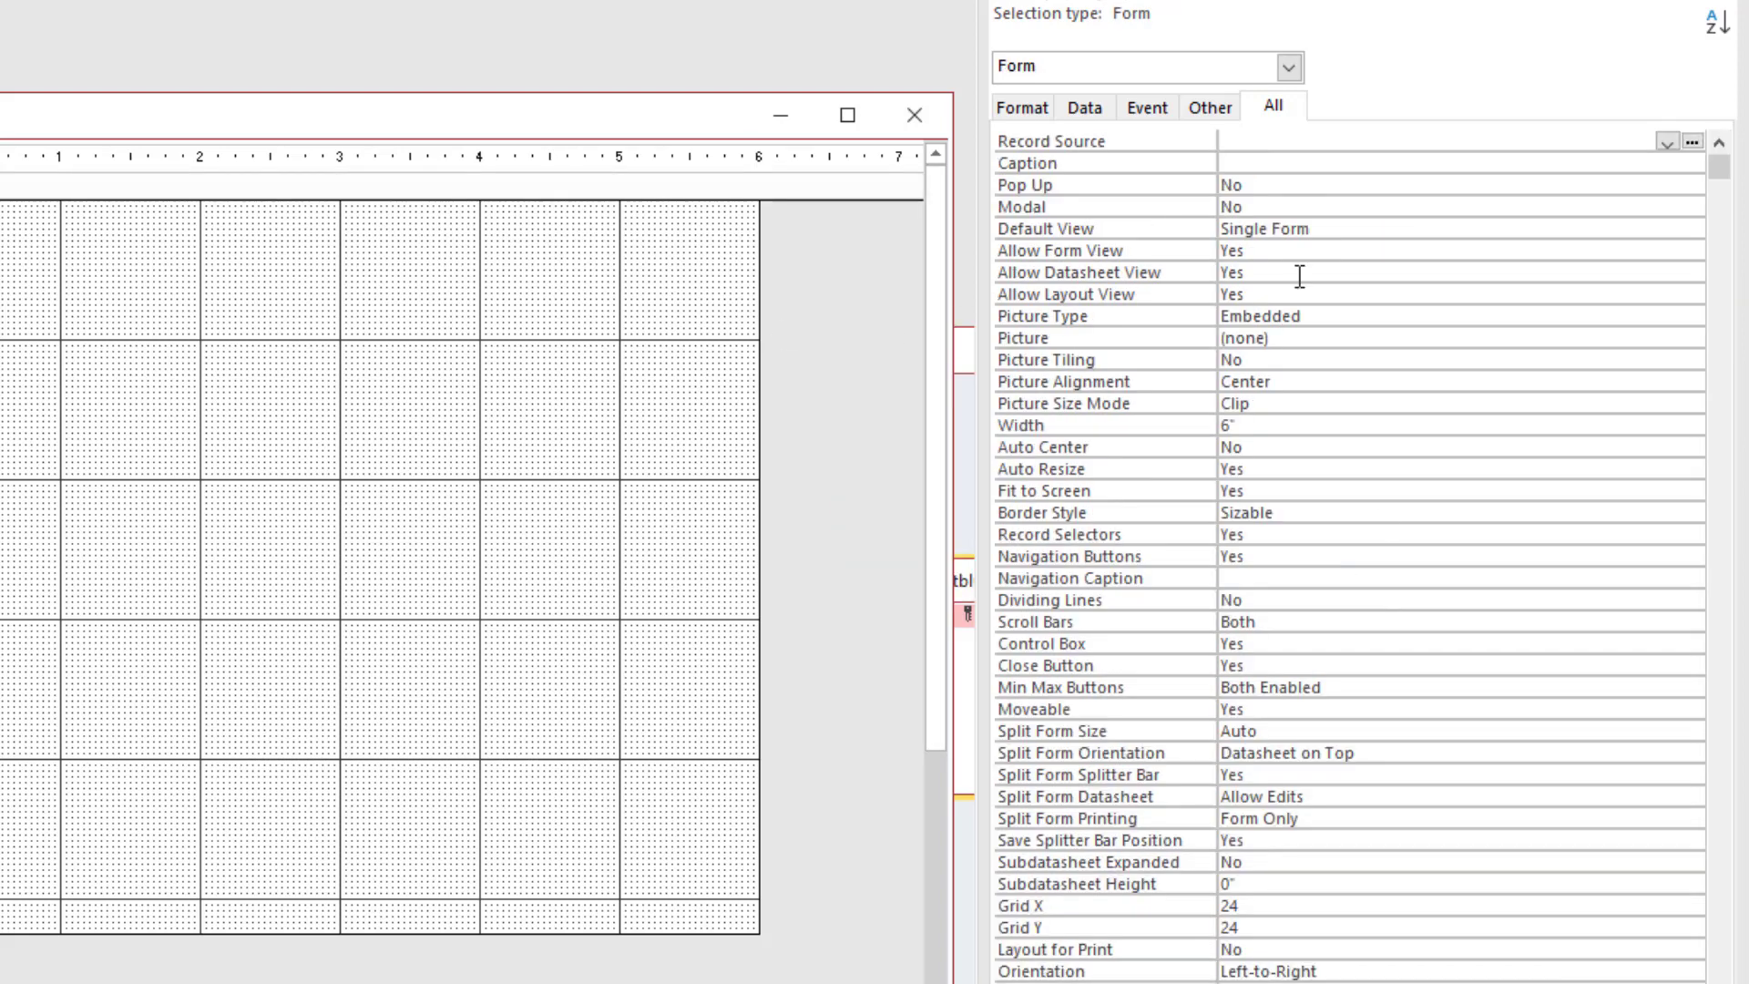
left_click(1275, 142)
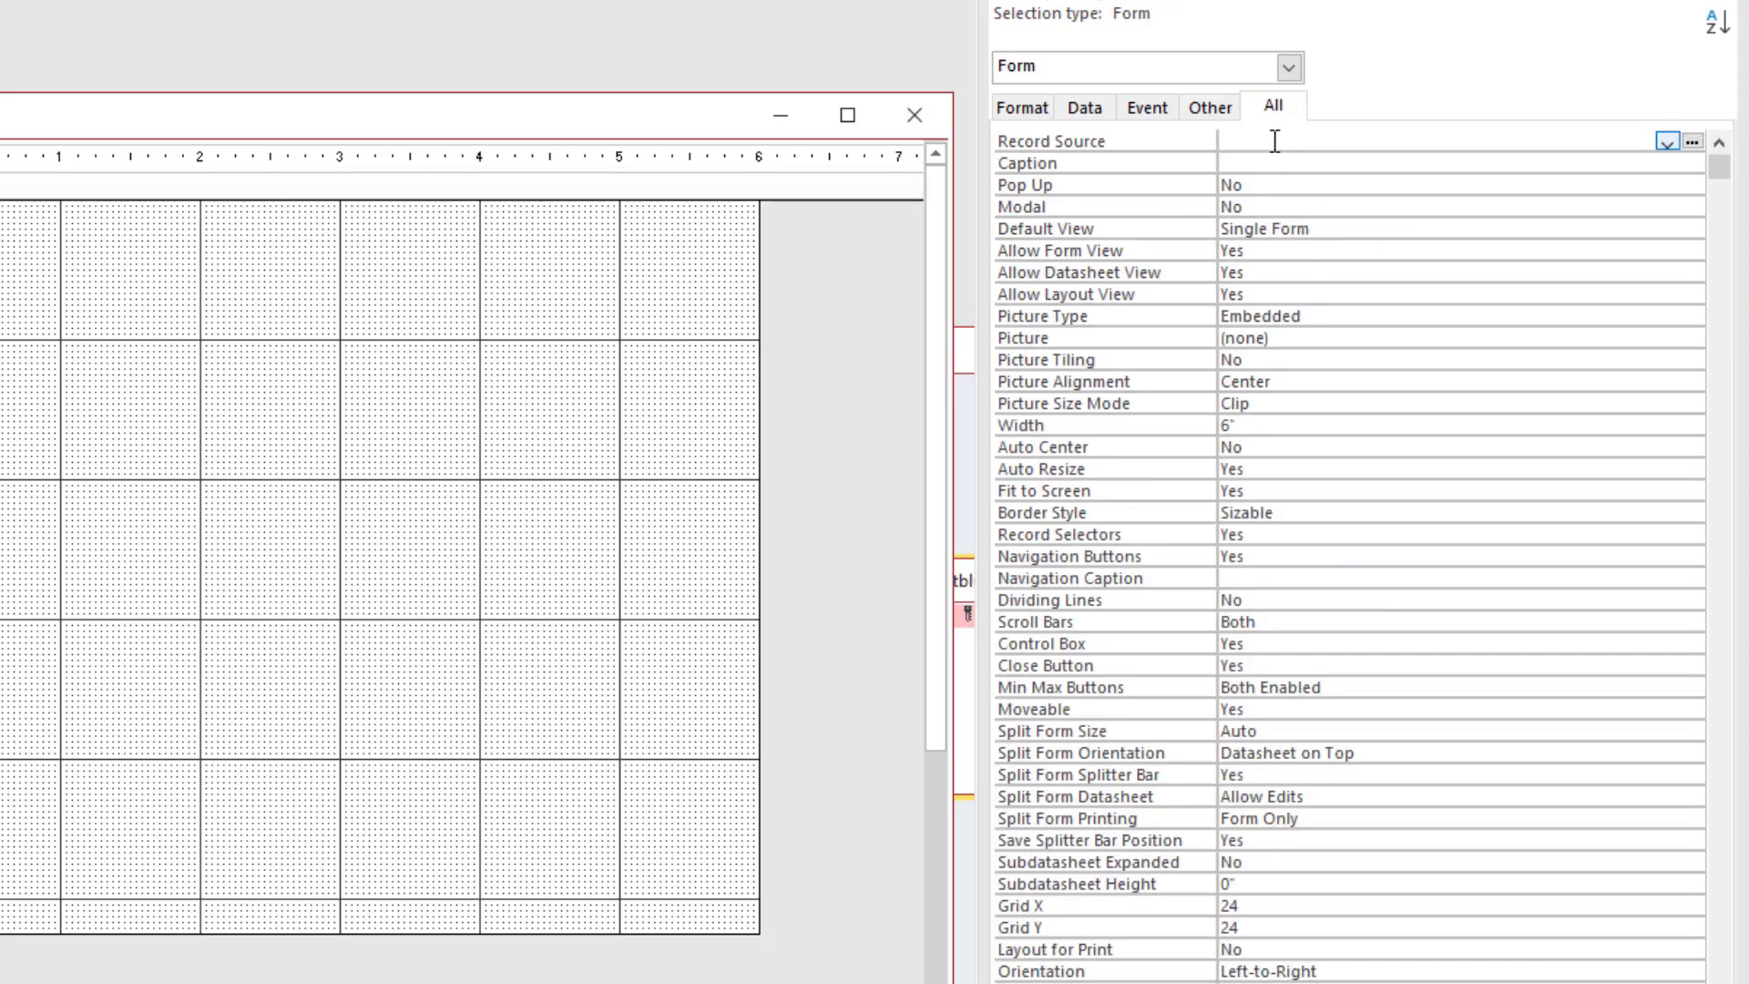
left_click(1692, 144)
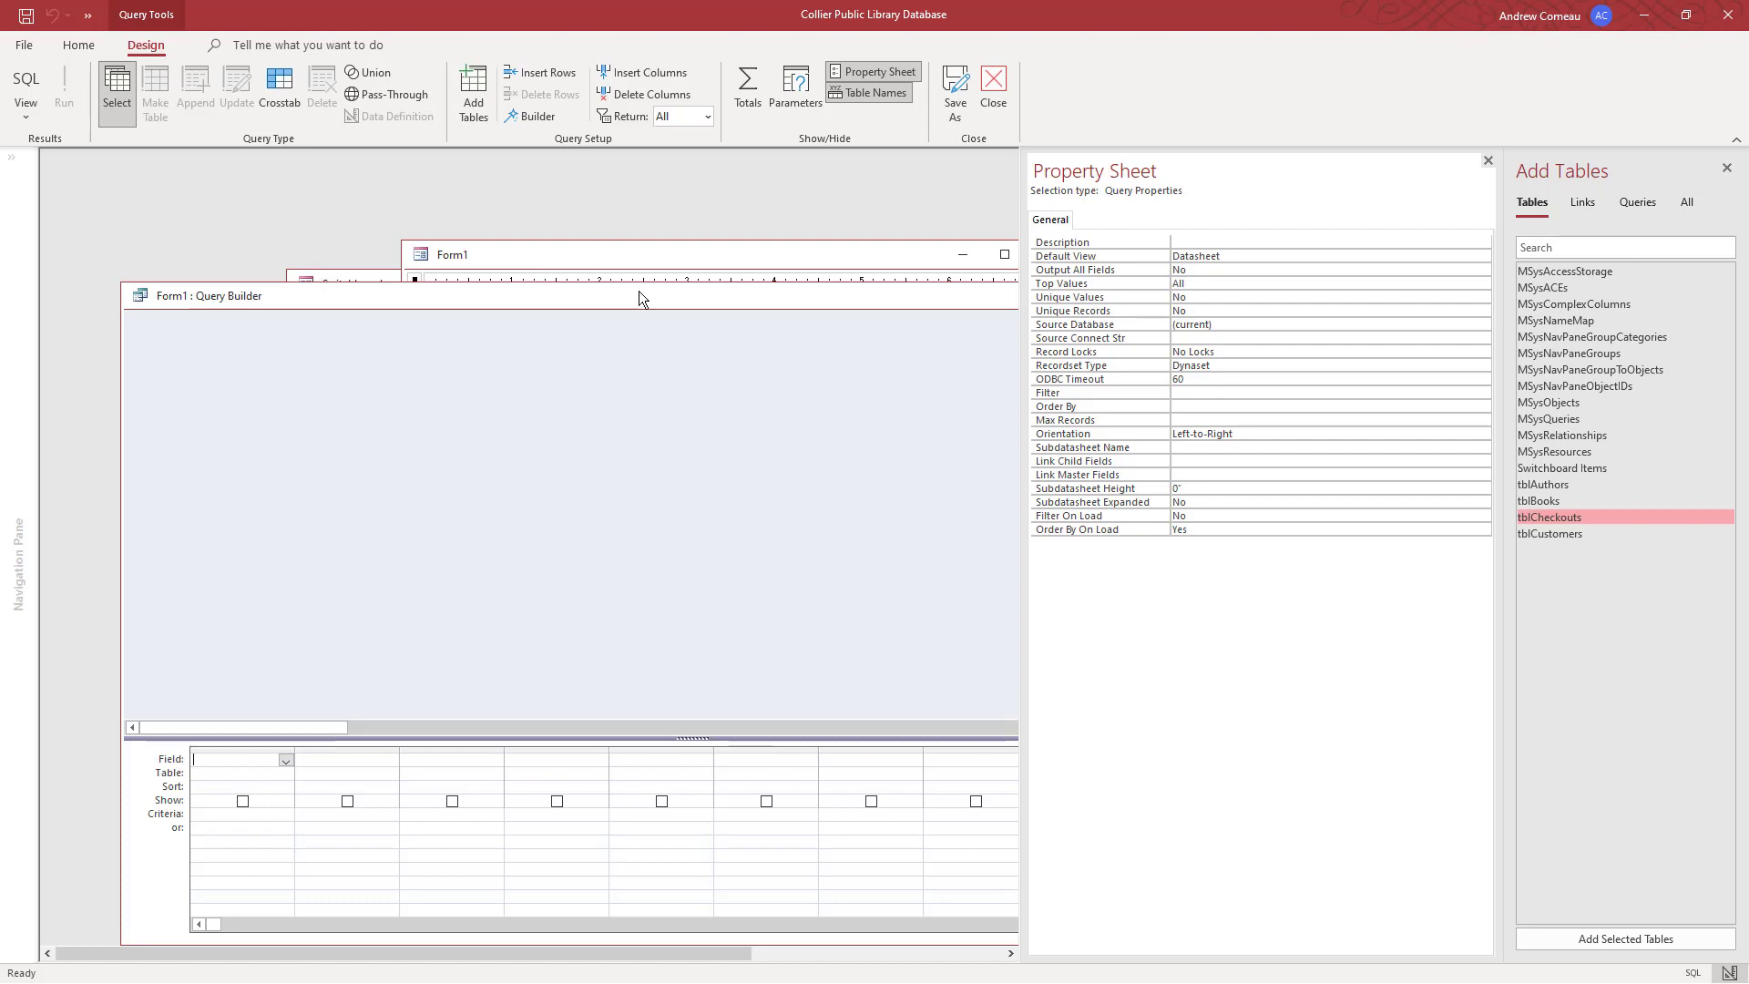
left_click_drag(637, 293, 638, 235)
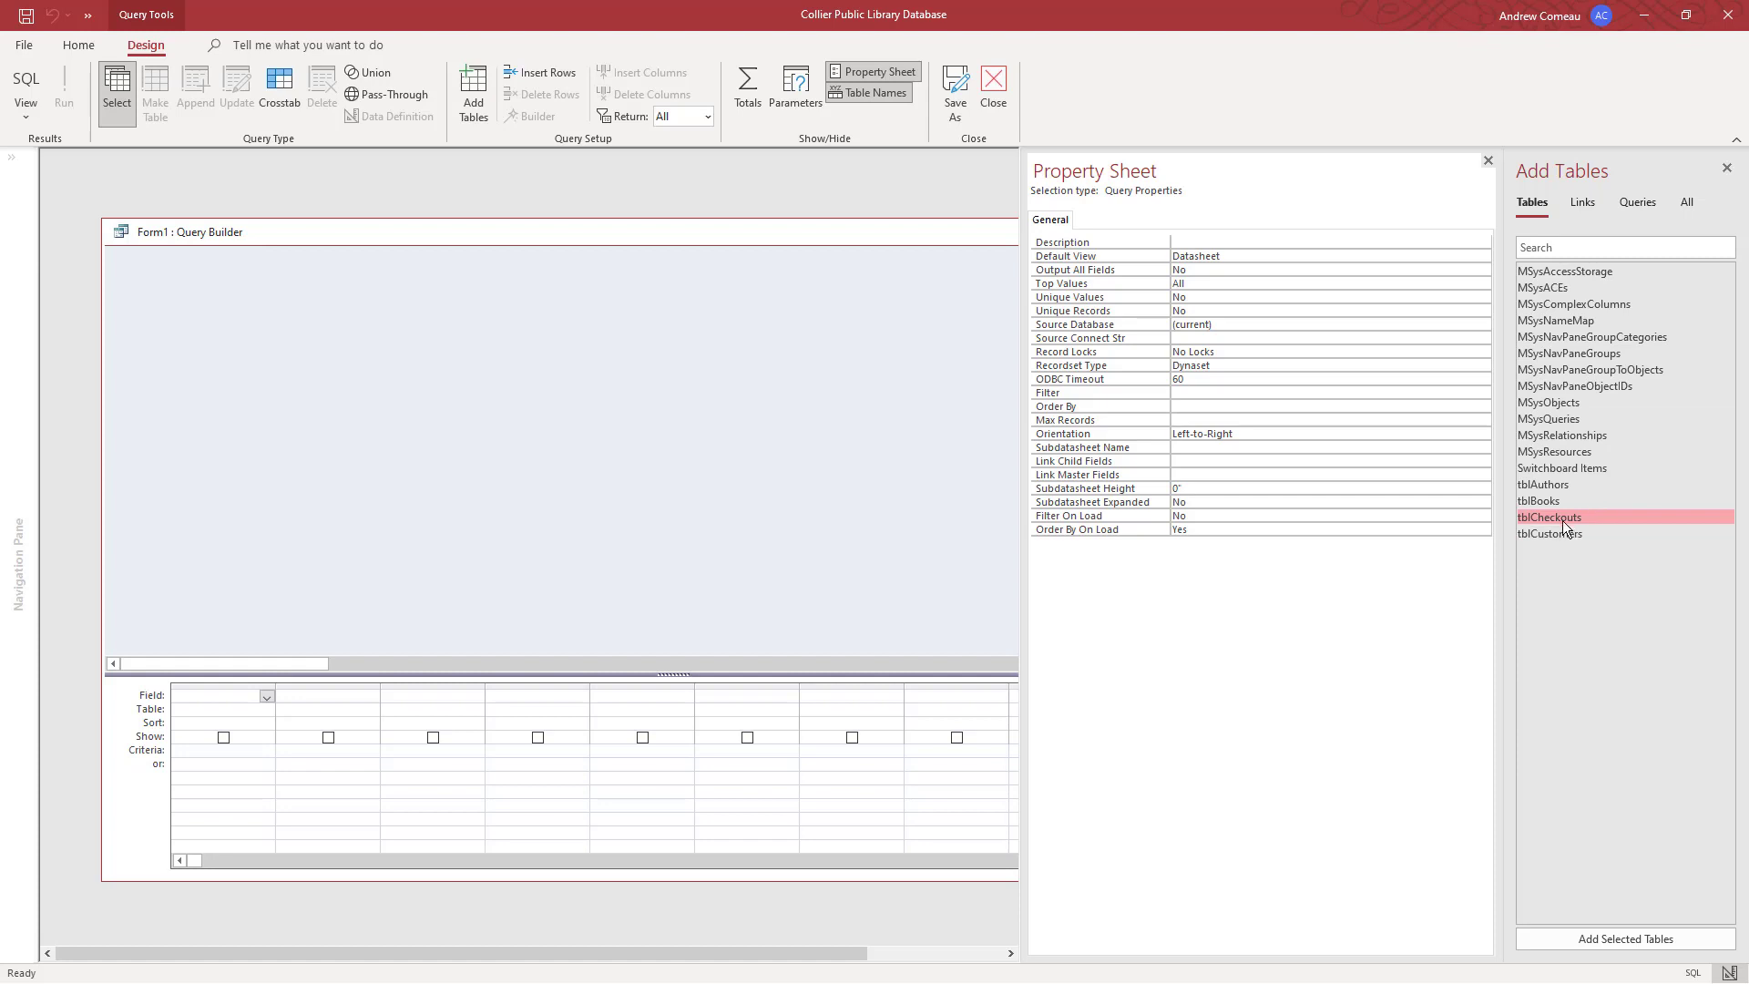
left_click_drag(1552, 504, 318, 312)
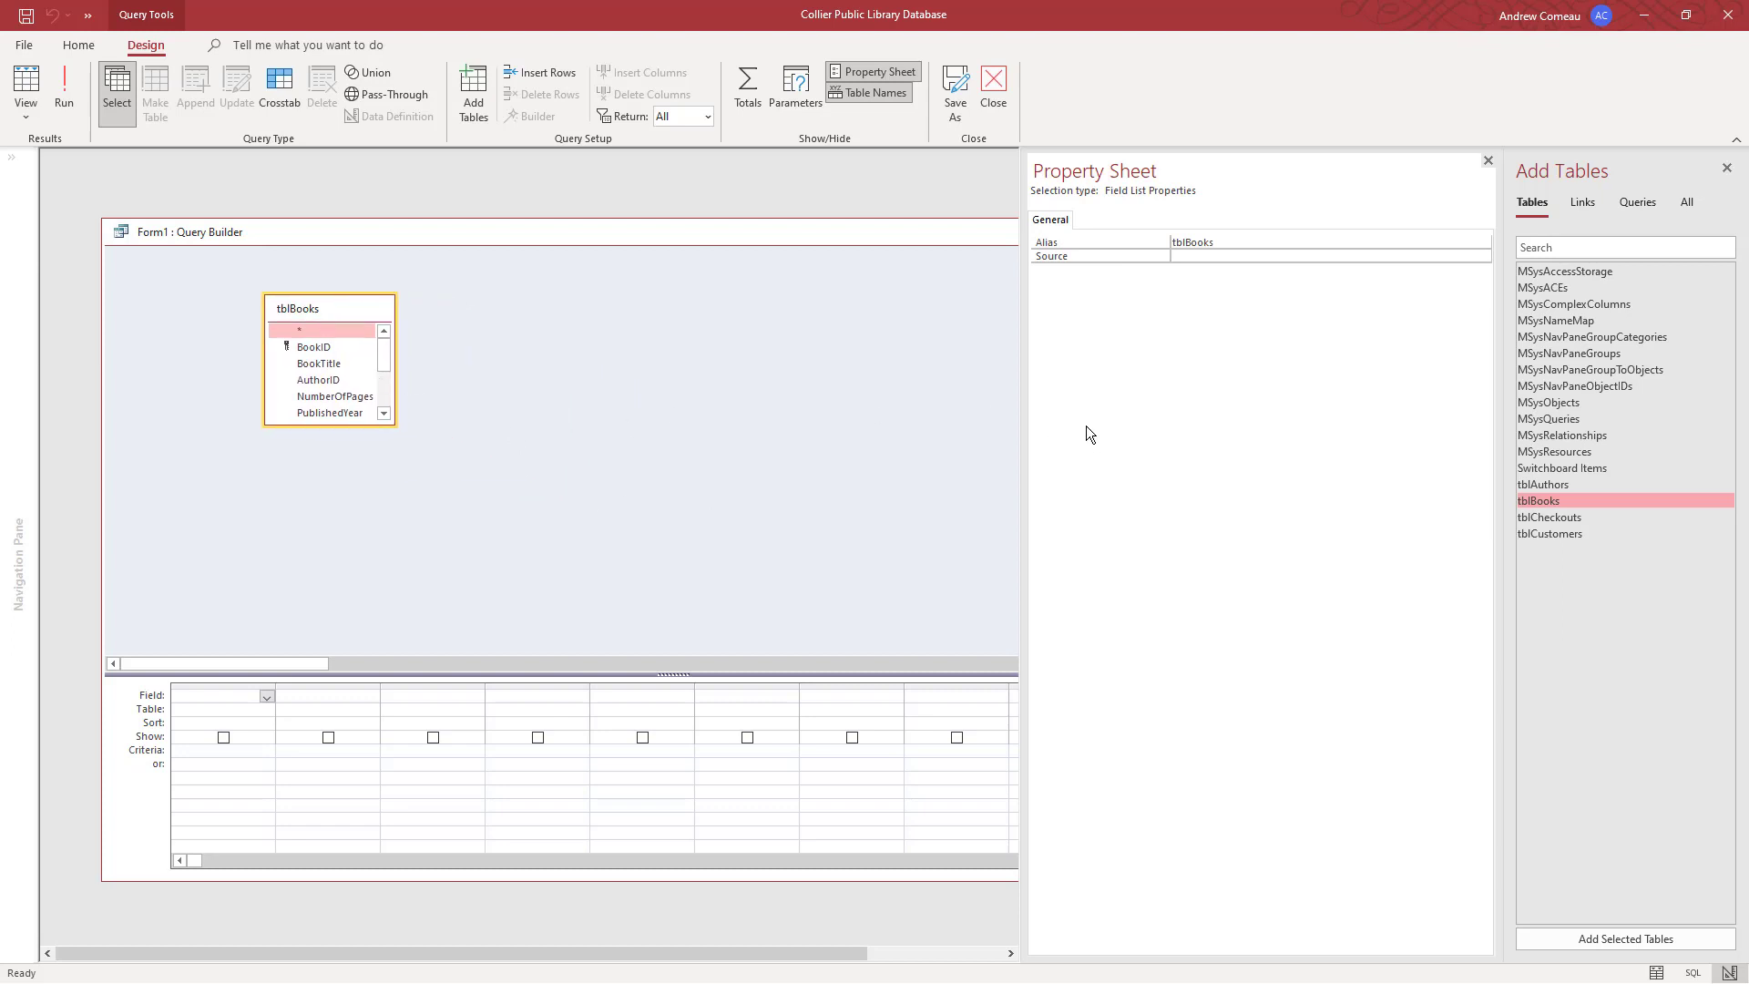
Add all tblBooks fields from BookID to CheckoutDays to the query and save it as the form's record source
left_click(1488, 160)
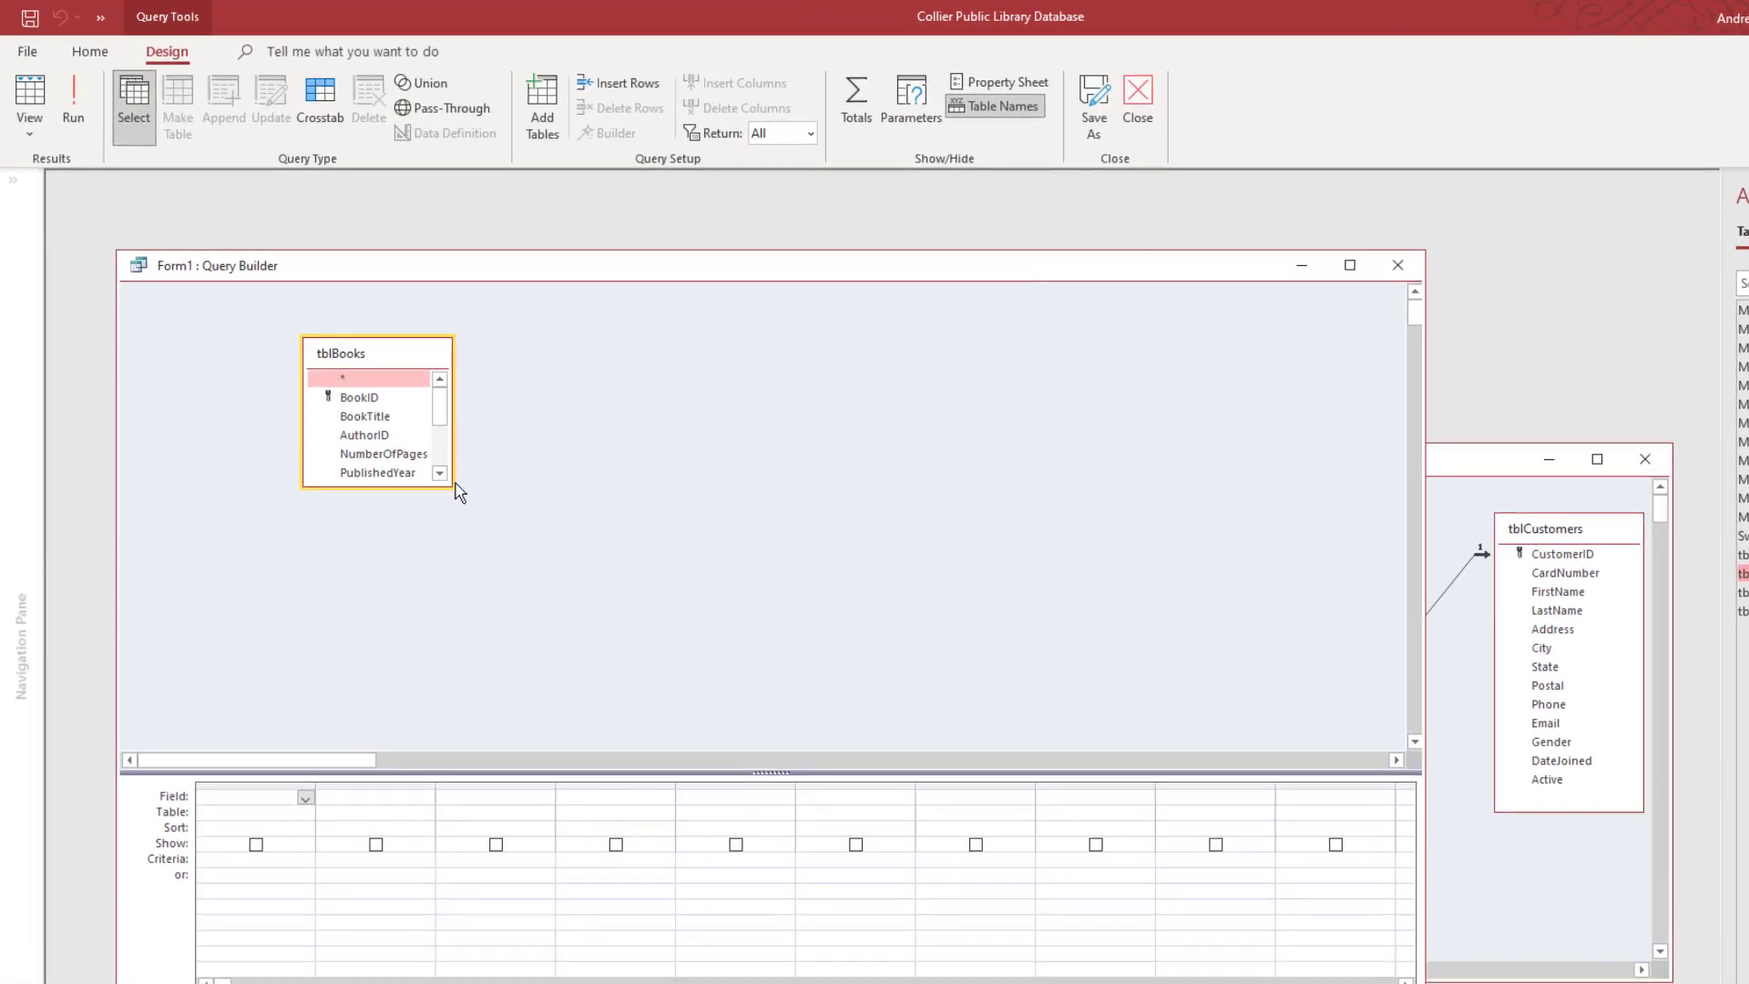
left_click_drag(448, 499, 485, 616)
double_click(395, 355)
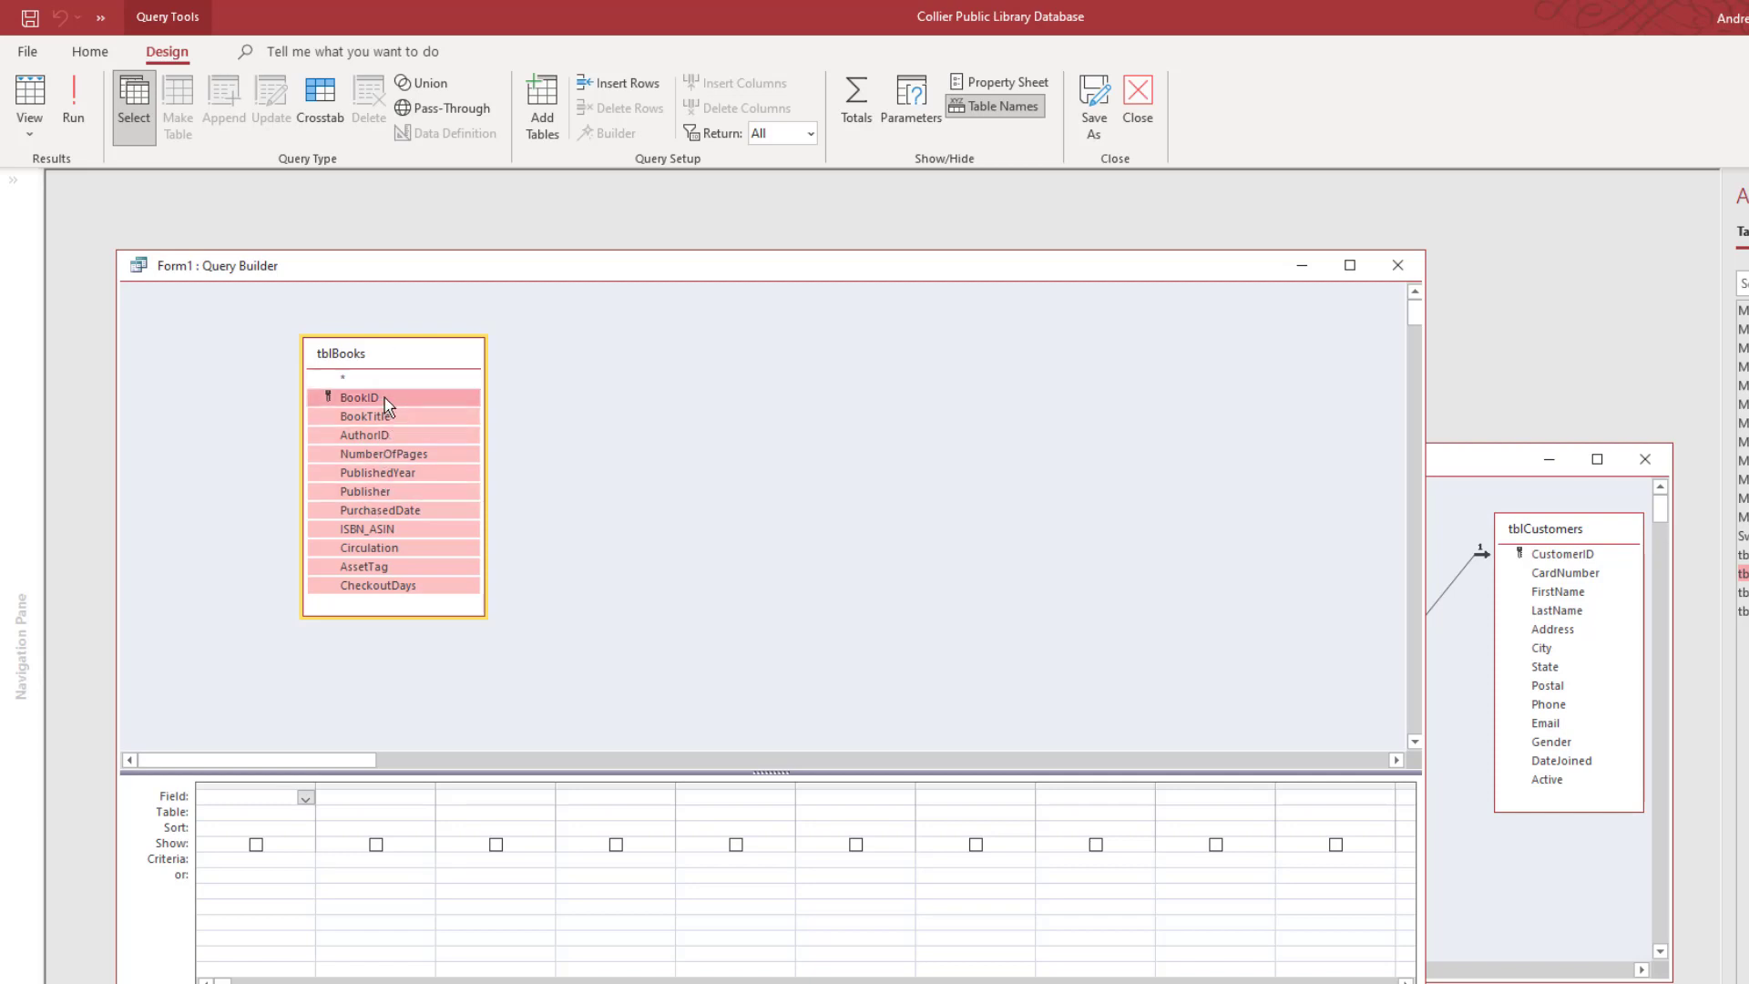
left_click_drag(384, 407, 215, 805)
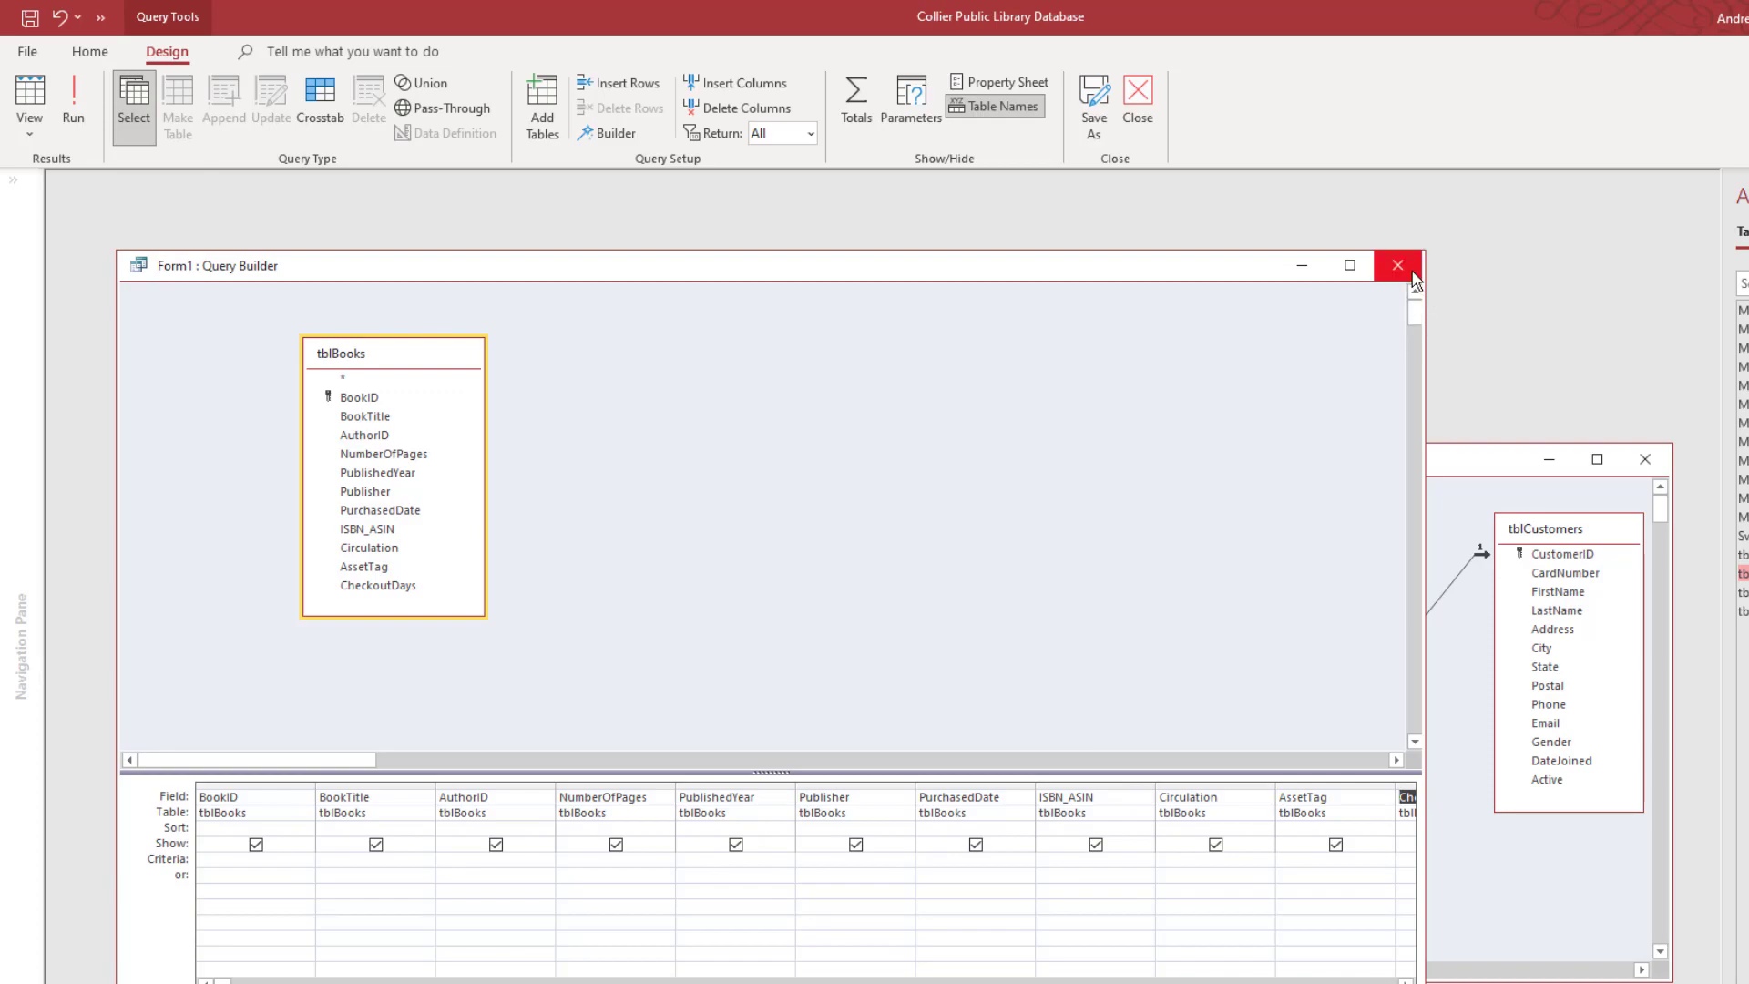
left_click(1412, 273)
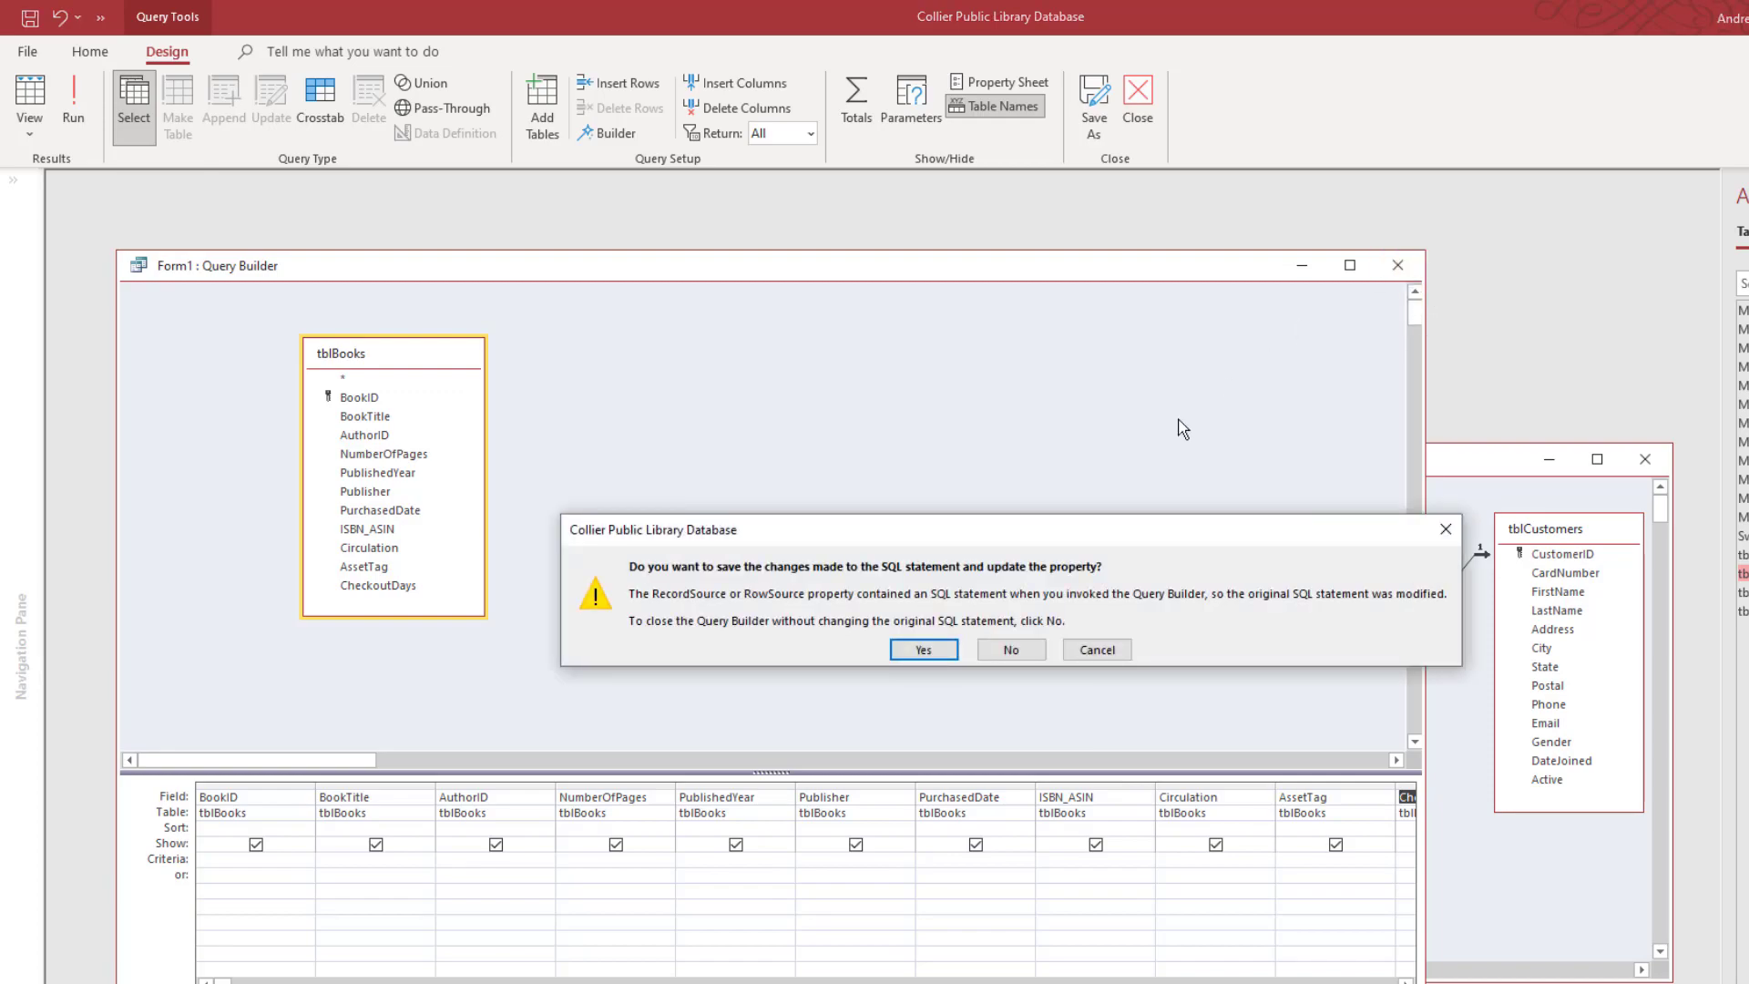
left_click(922, 649)
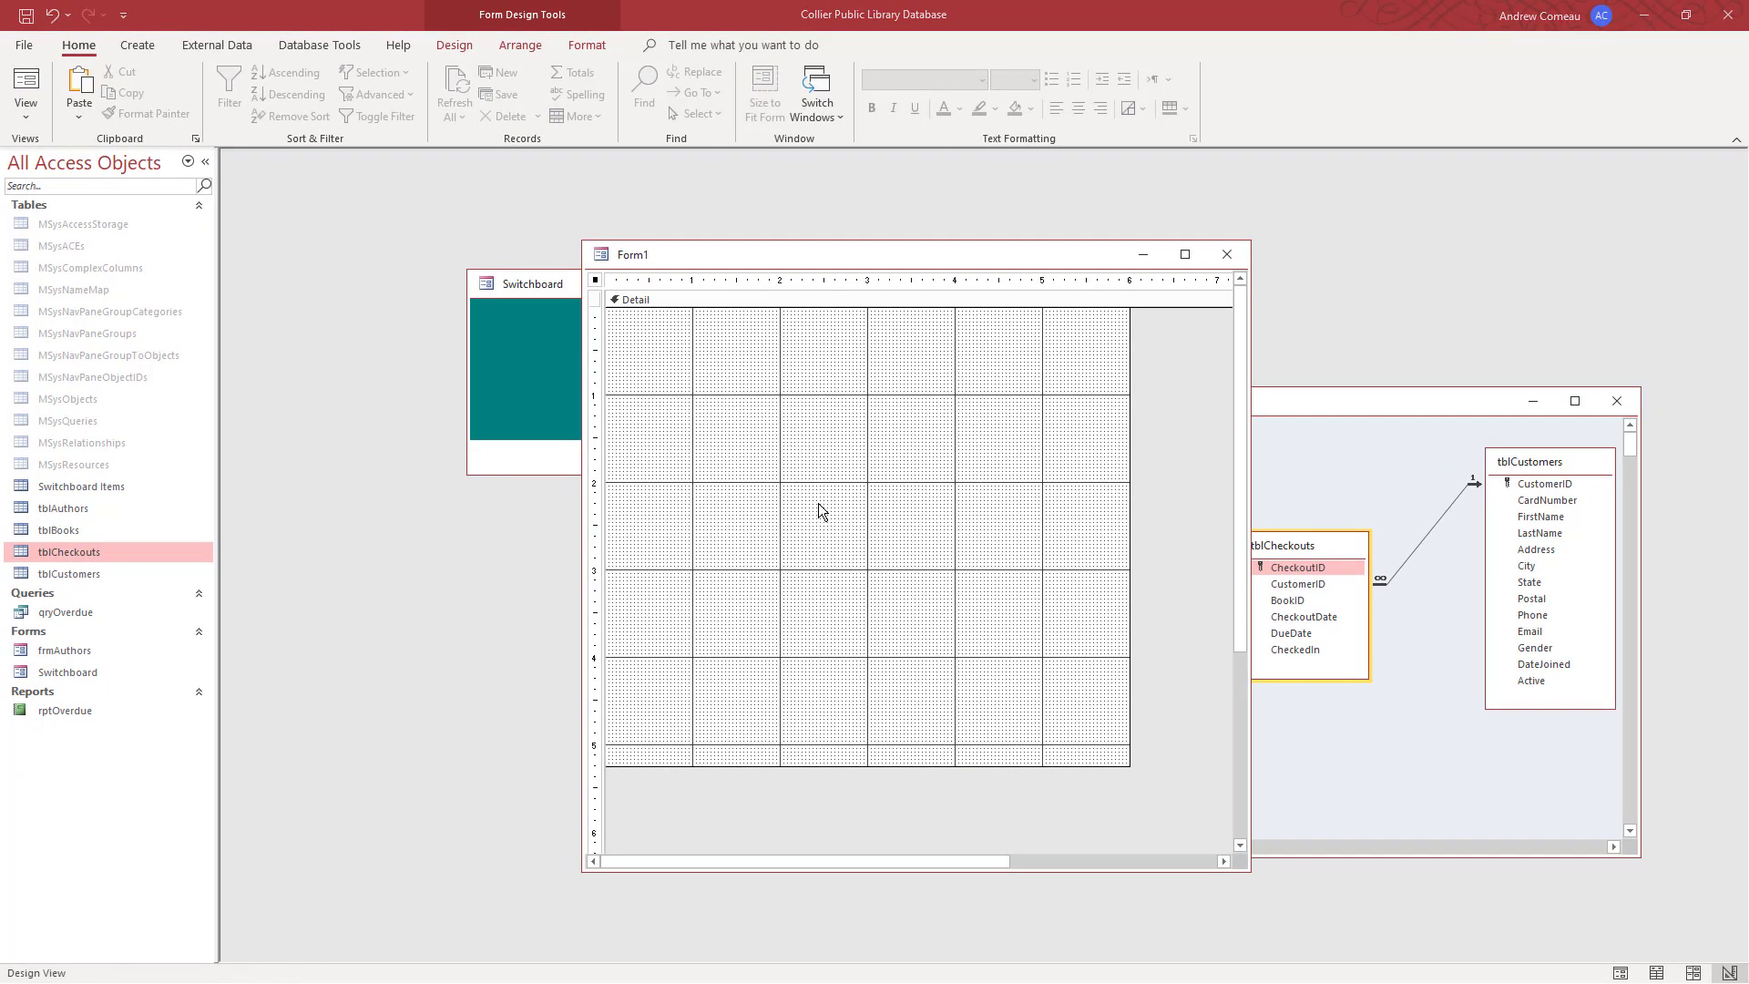
Add the BookTitle, AssetTag, AuthorID, Circulation, PublishedYear, Publisher and ISBN_ASIN fields to the form and stack the BookTitle label above its text box
left_click(451, 47)
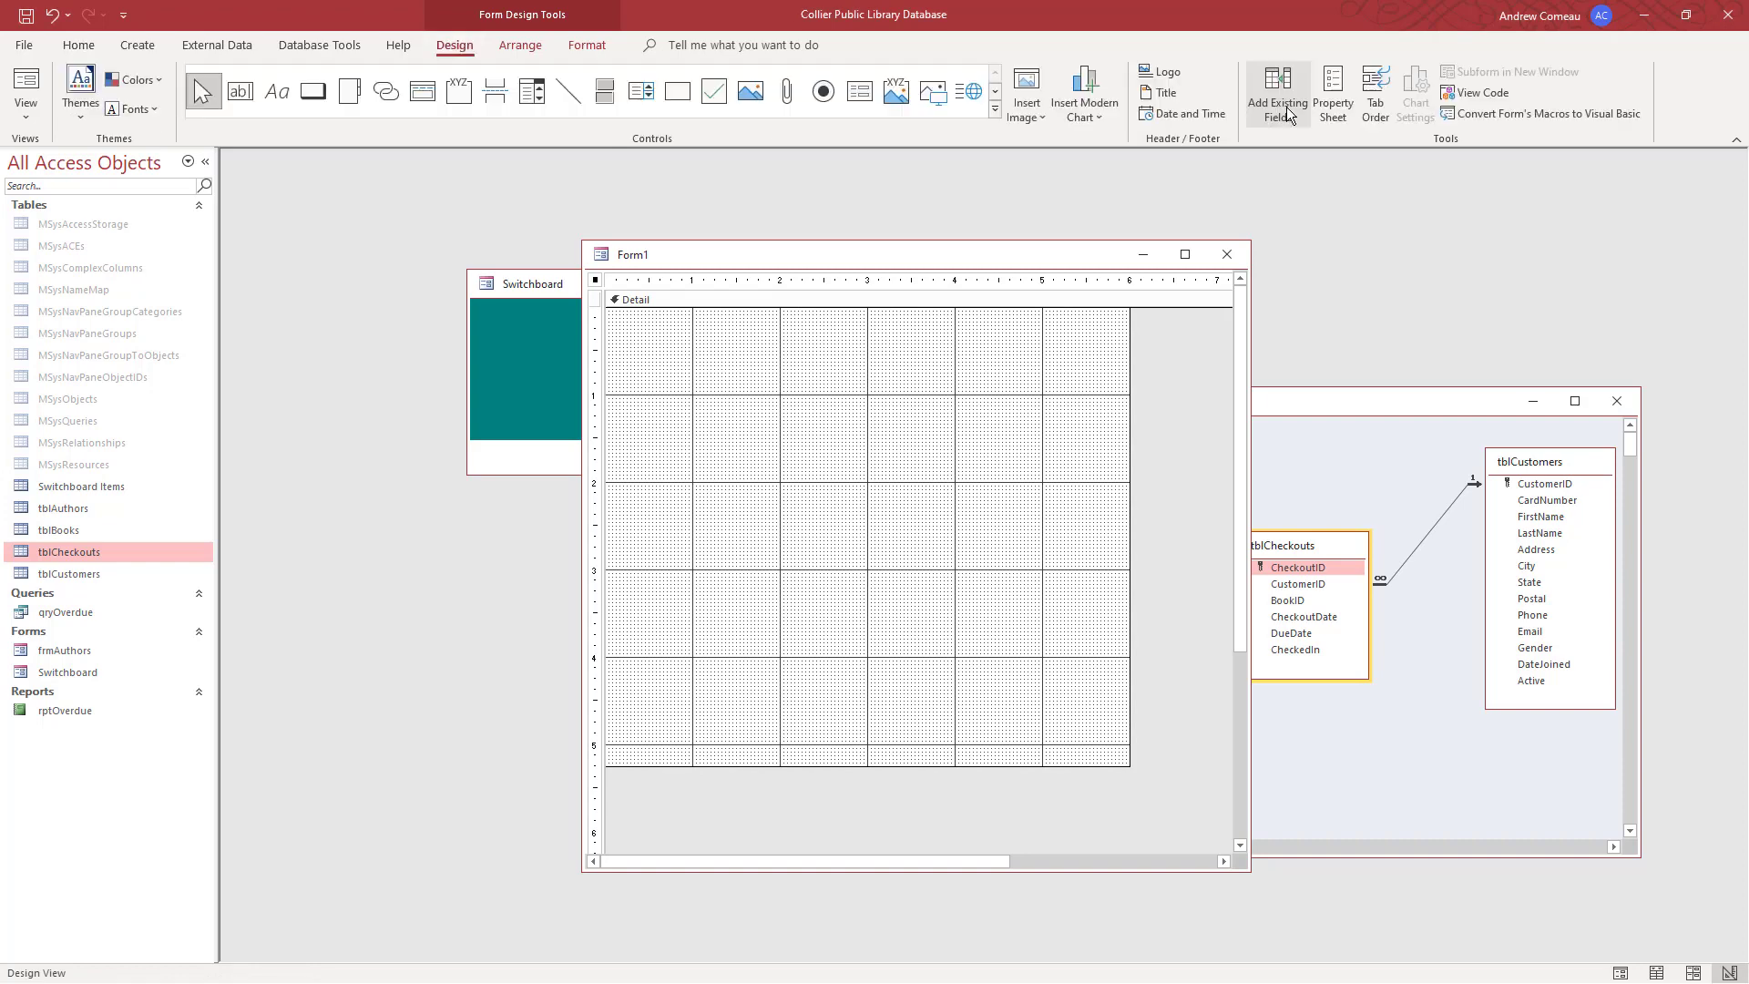
left_click(1293, 108)
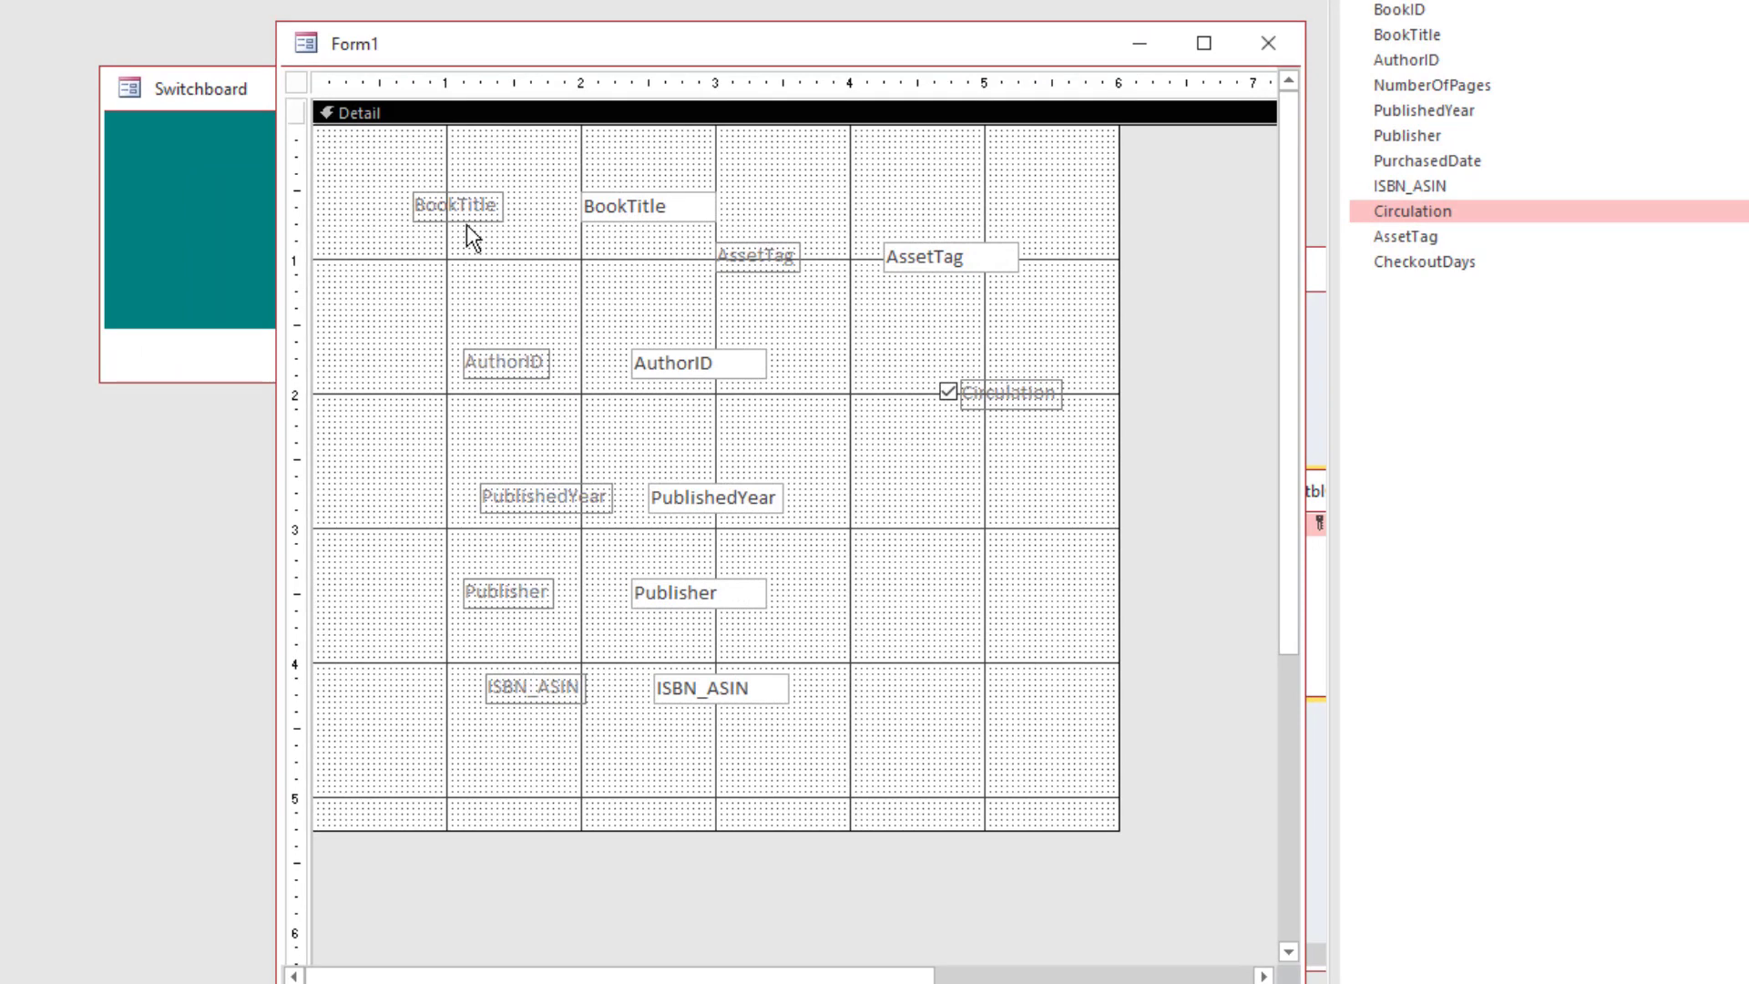
left_click(457, 208)
left_click_drag(412, 189, 580, 164)
left_click_drag(664, 215, 465, 209)
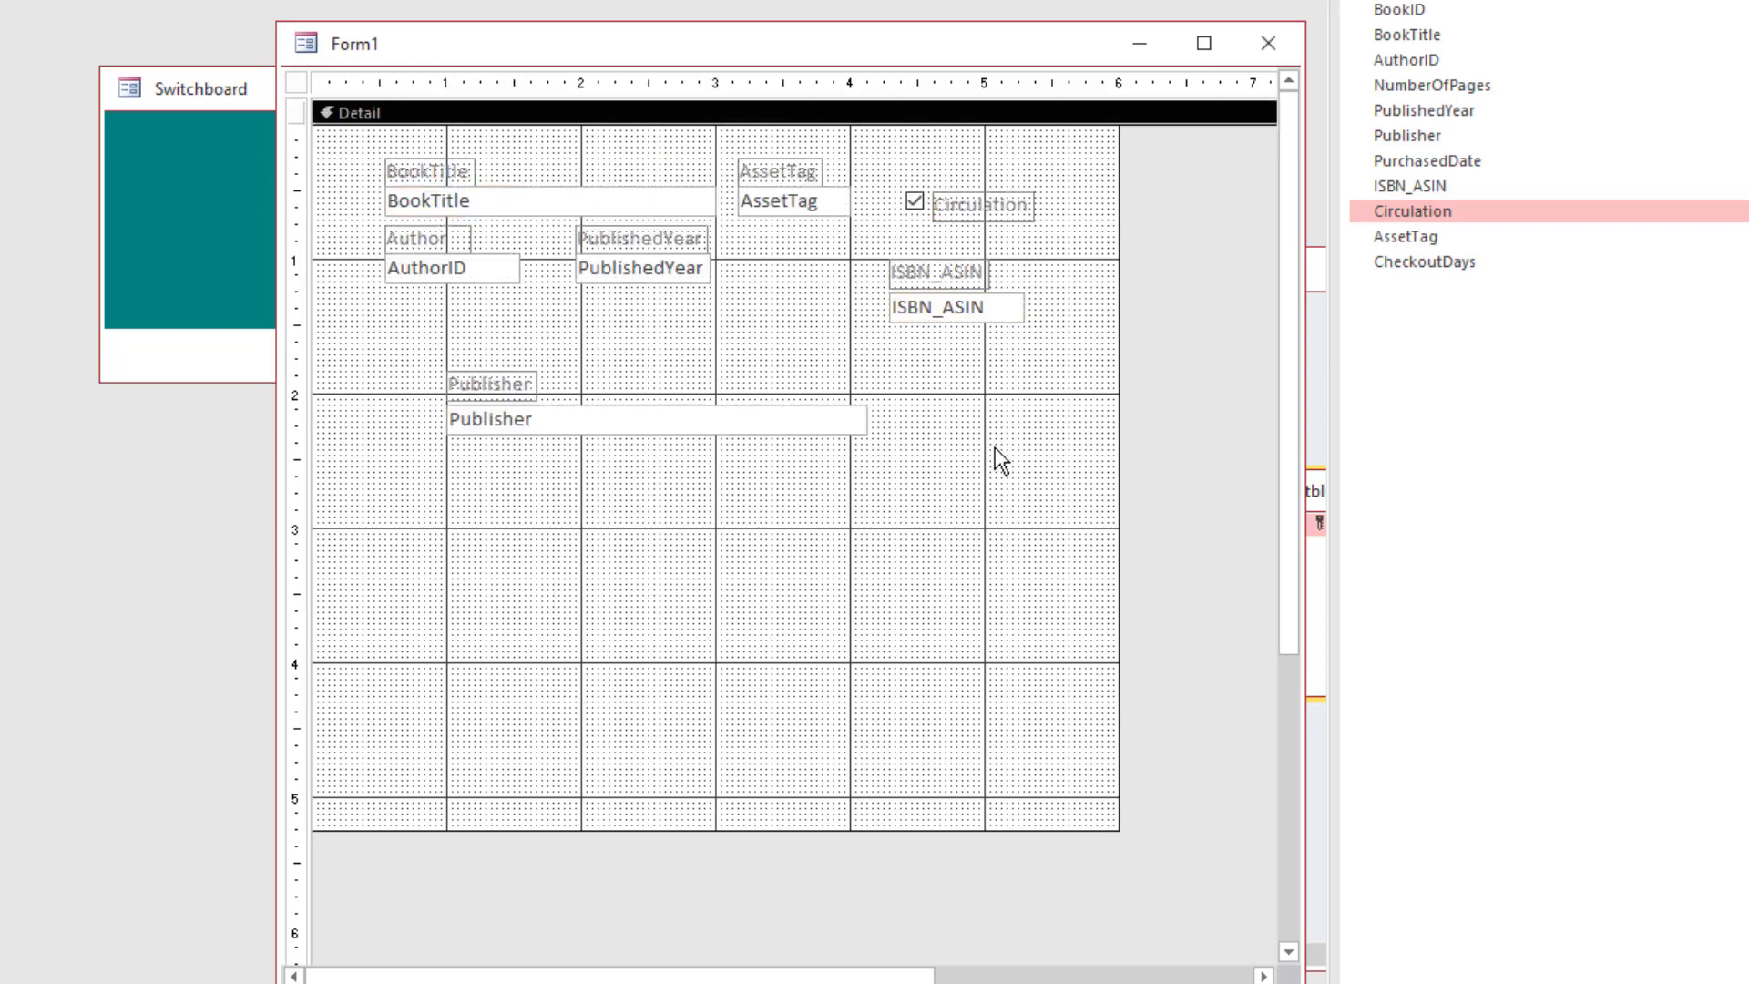
Arrange the fields in three rows: BookTitle widened to the 5-inch mark; Author, ISBN_ASIN, AssetTag and Circulation; Publisher and Published Year
left_click(915, 206)
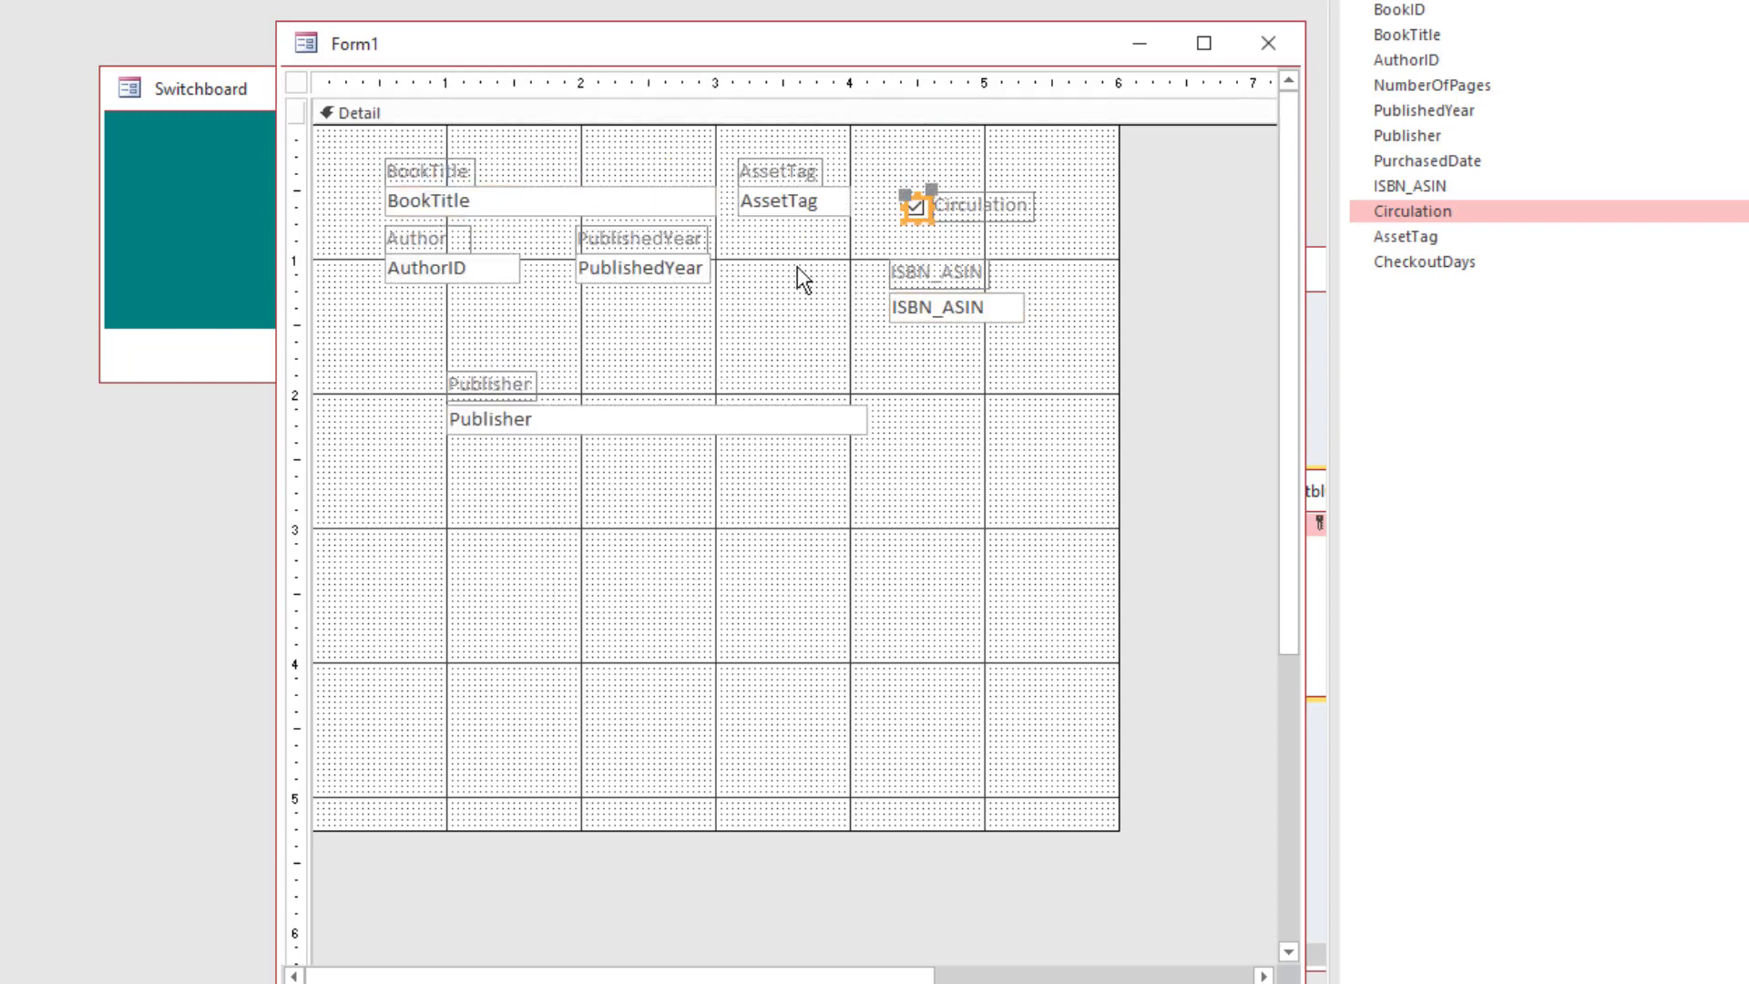
left_click_drag(638, 268, 998, 381)
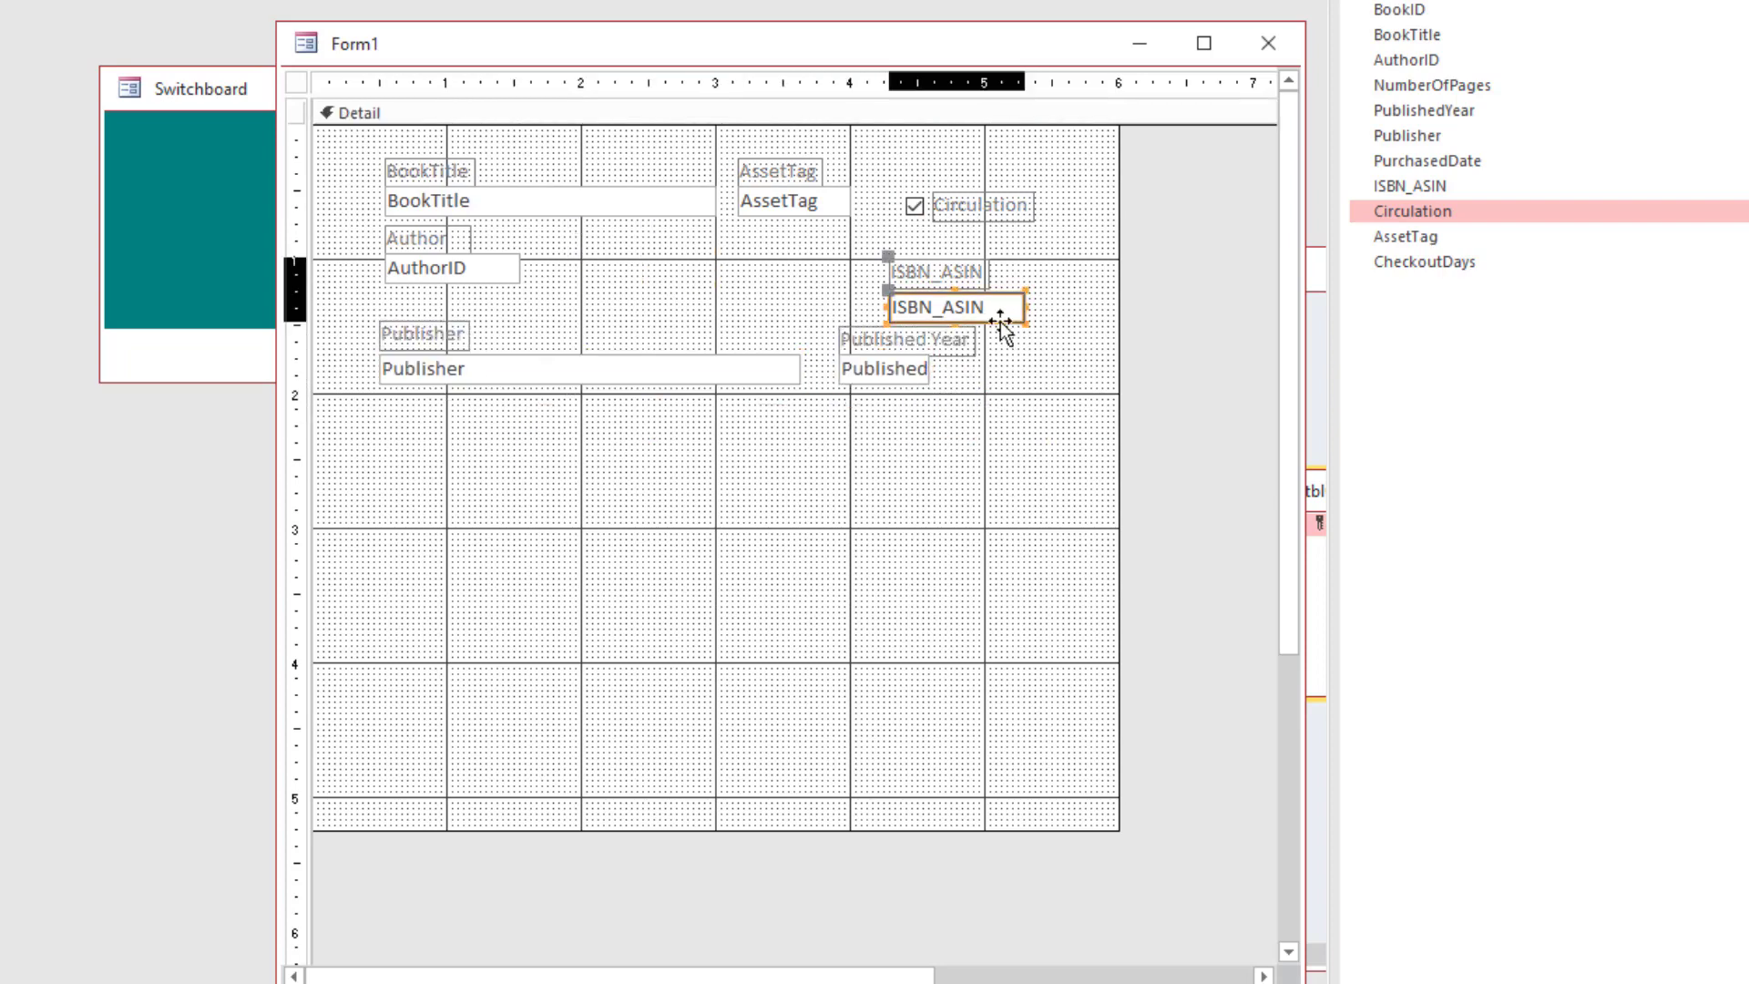
left_click_drag(1000, 320, 1002, 310)
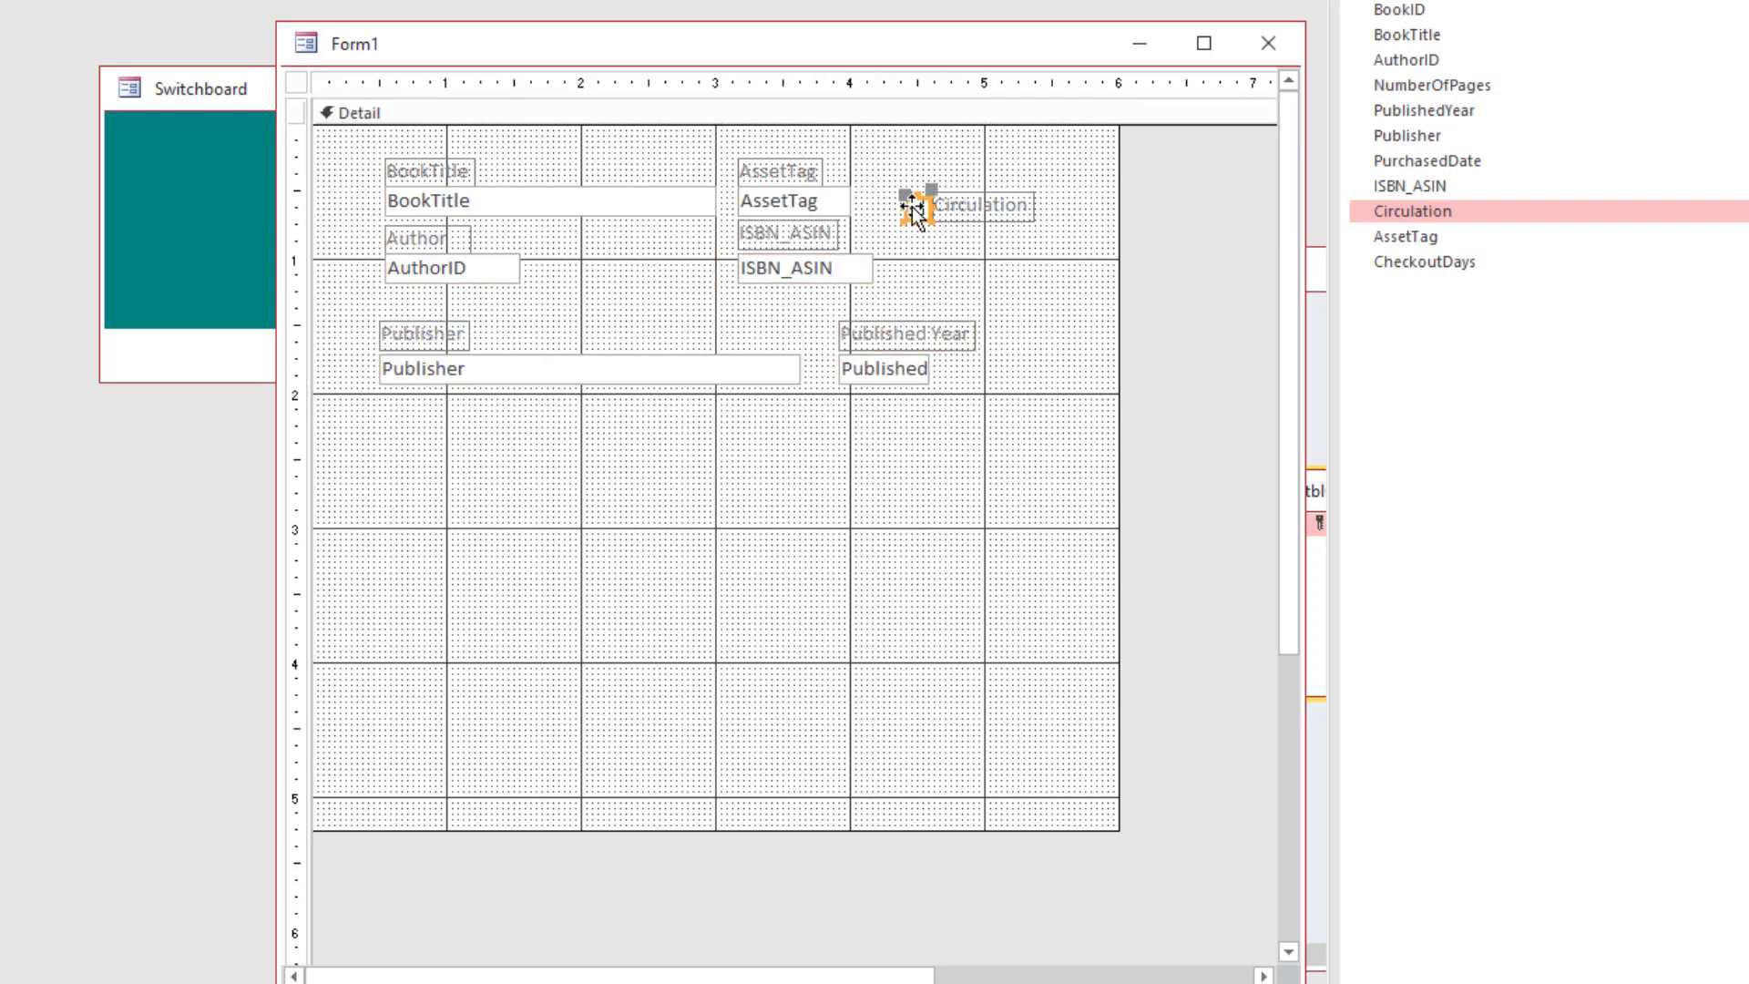
left_click(808, 312)
left_click(781, 199)
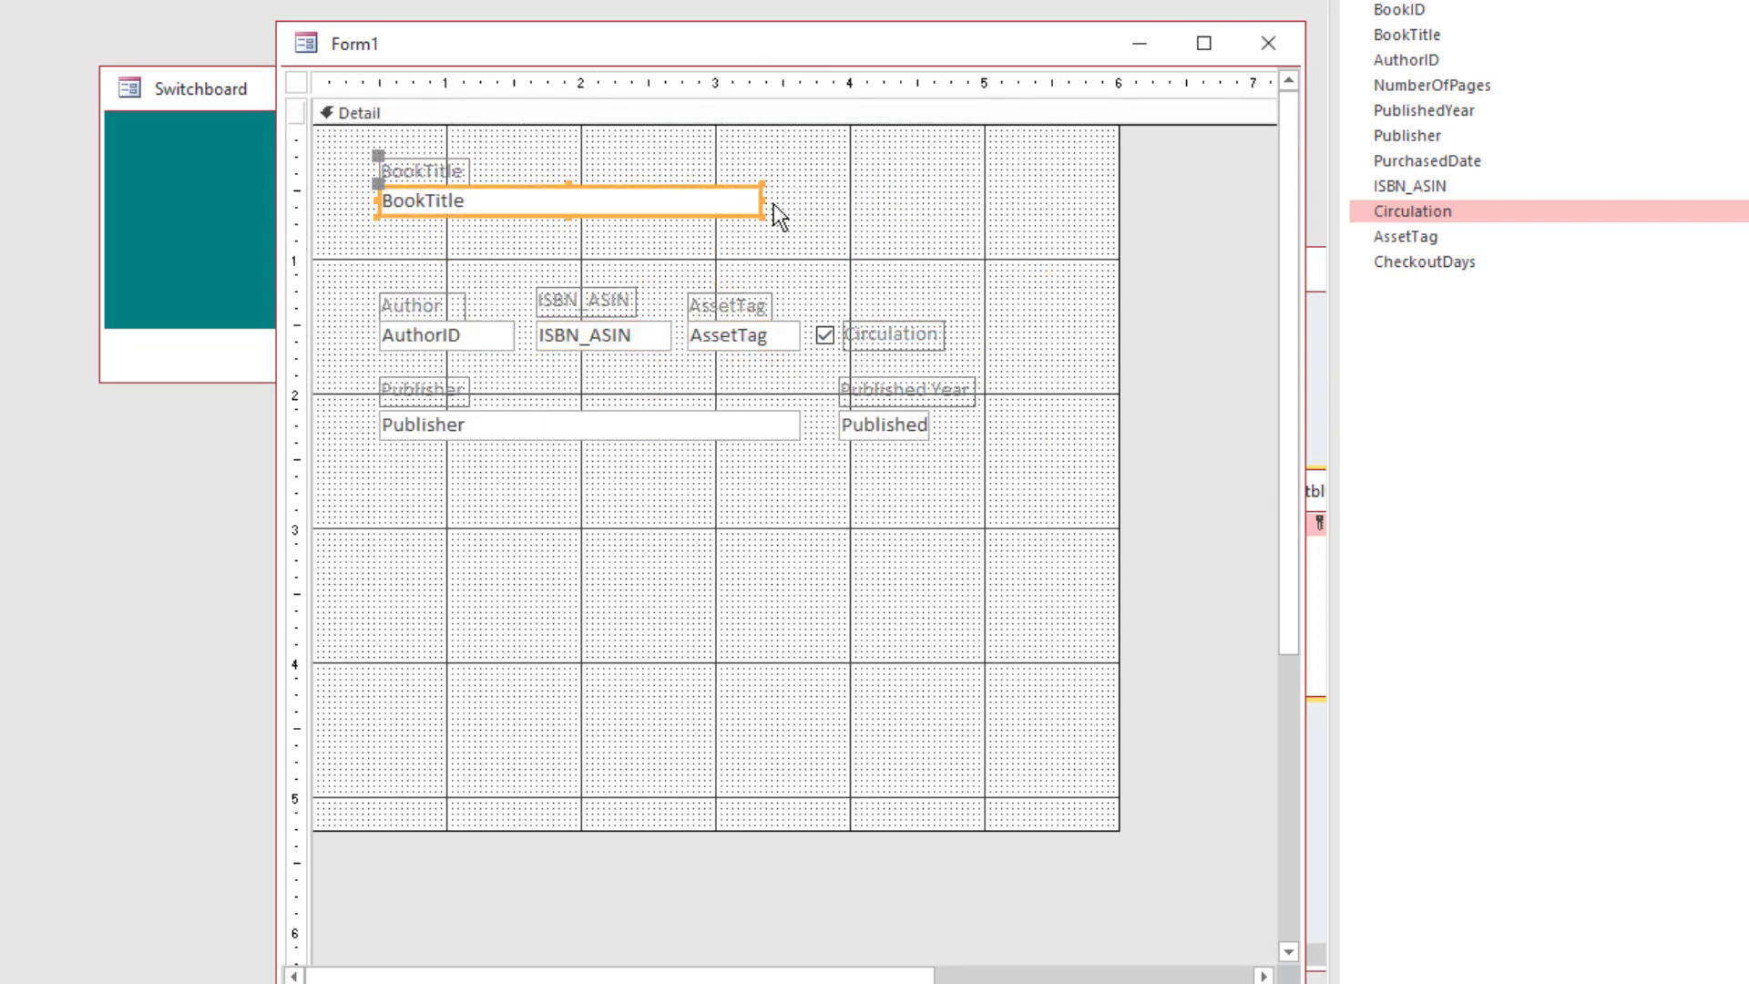
left_click_drag(773, 204, 984, 204)
left_click(709, 364)
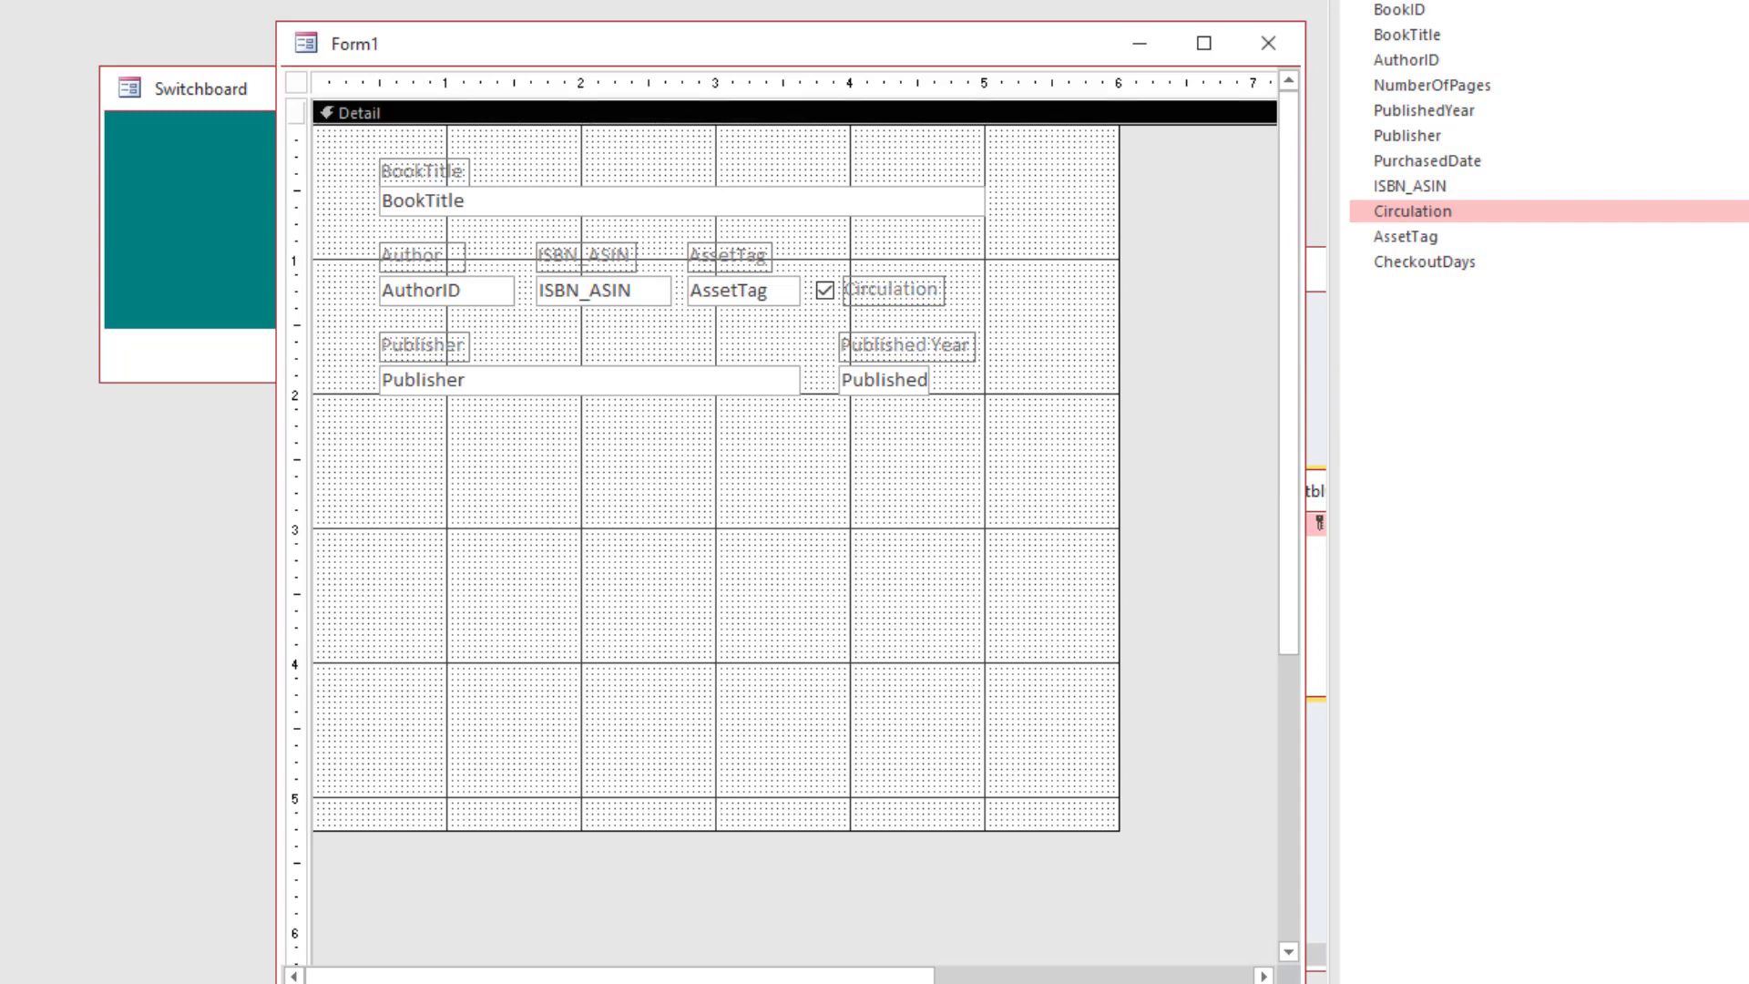
Preview the form with its records, return to the design and delete the ISBN_ASIN field
key("F5")
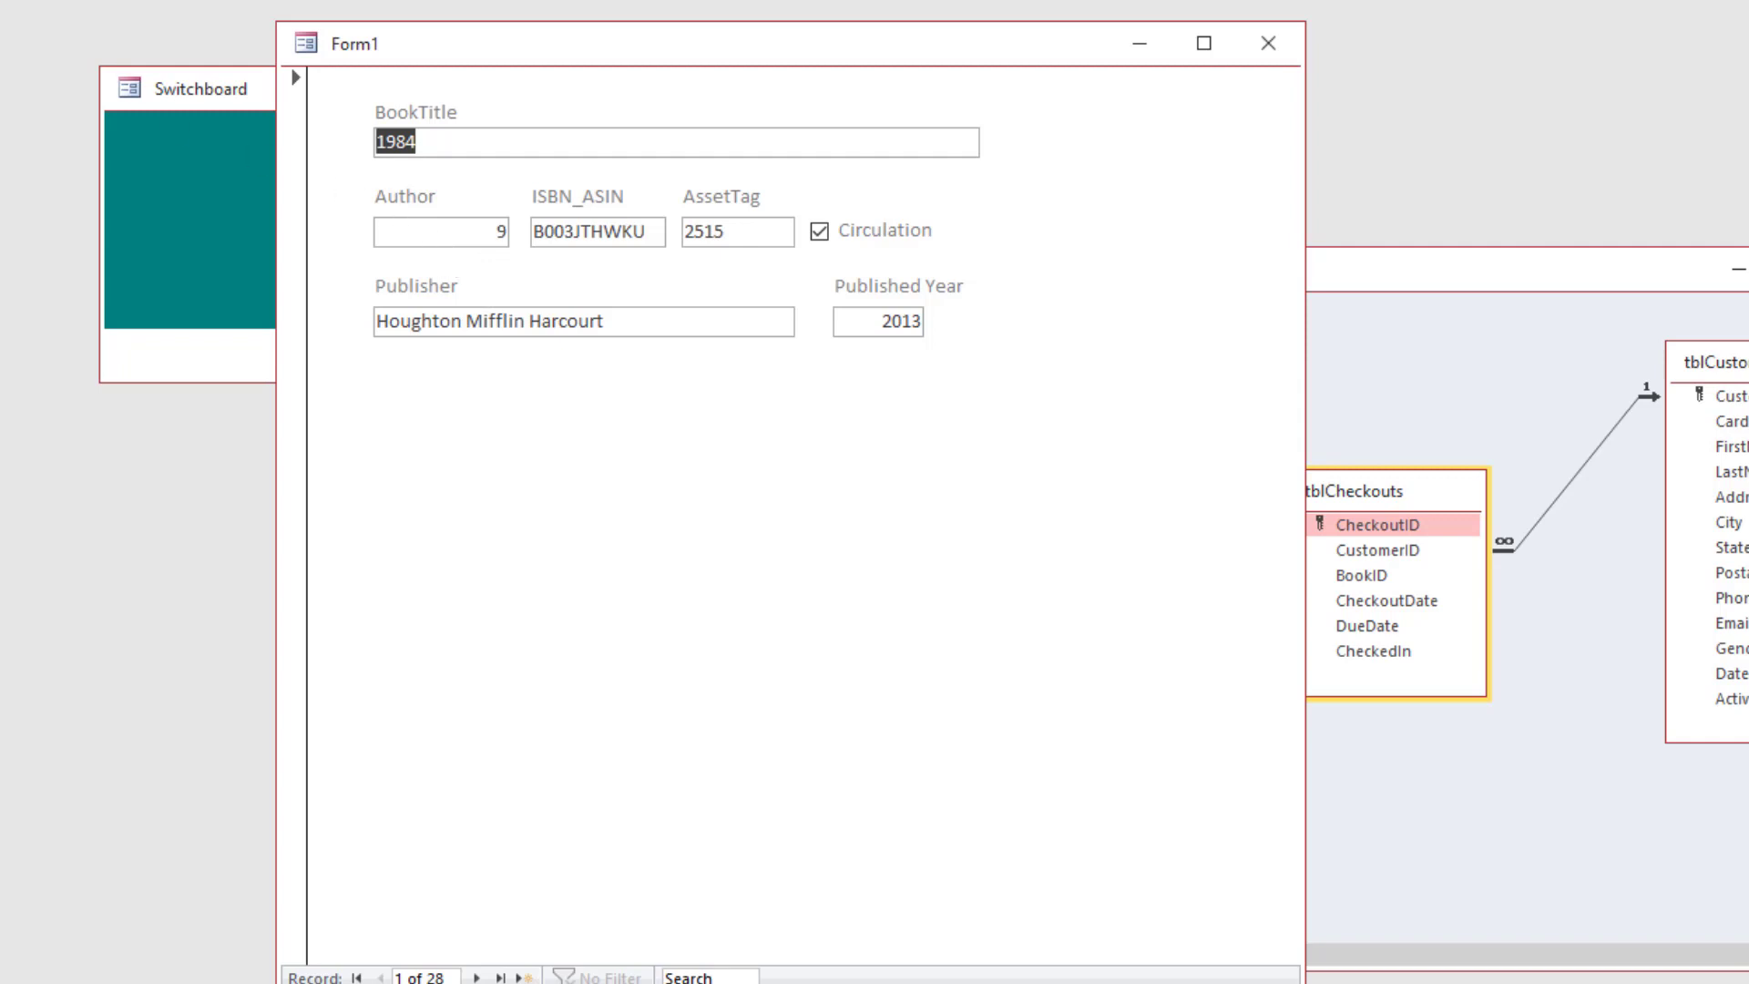
key("ctrl+period")
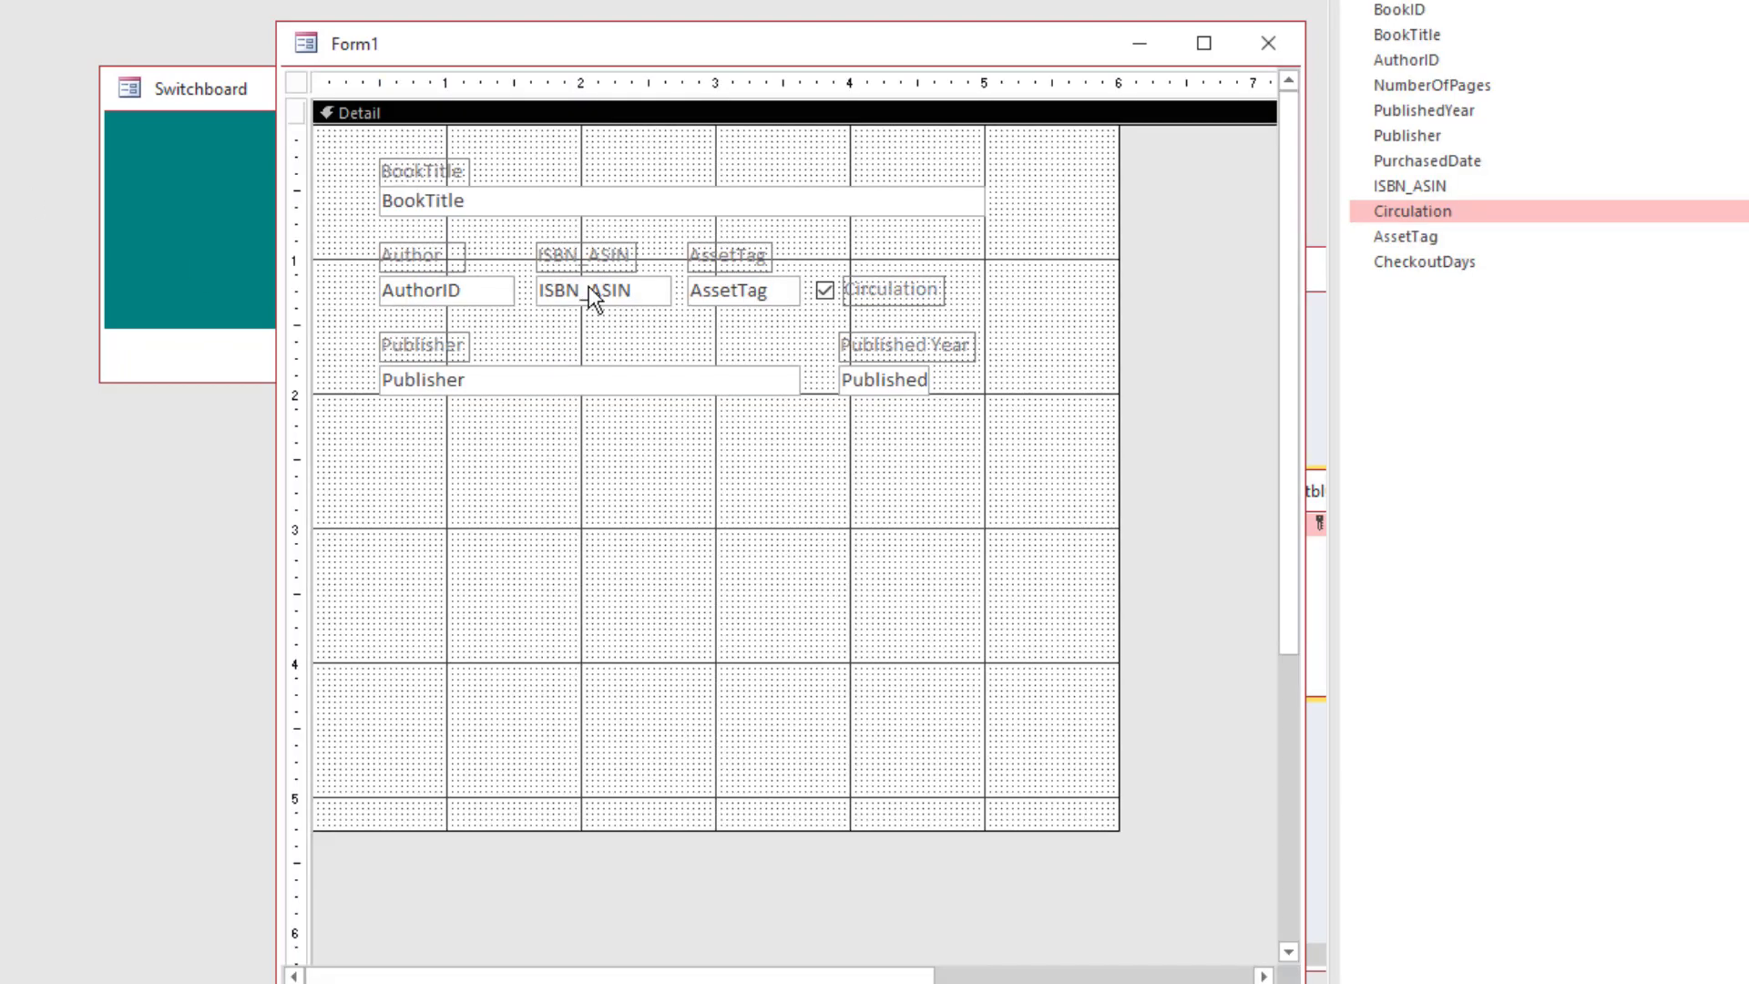
left_click(590, 289)
key("Delete")
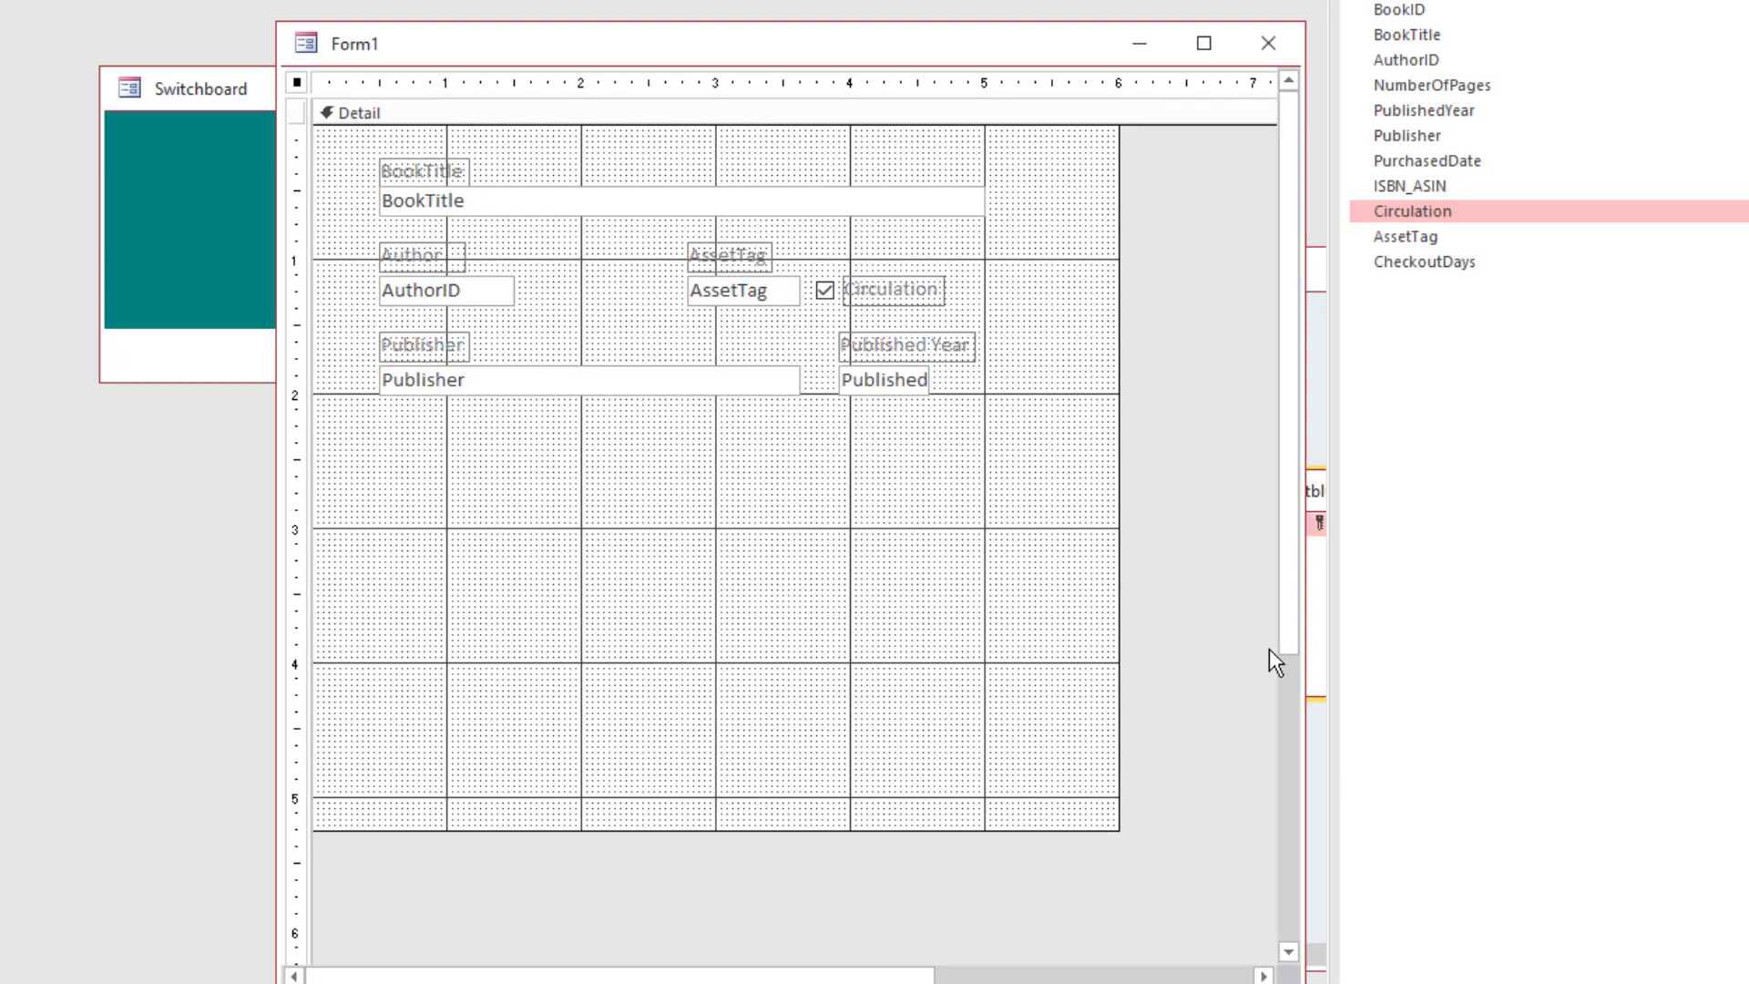
Widen the AuthorID text box to about 2.04 inches and change it to a combo box
left_click(477, 294)
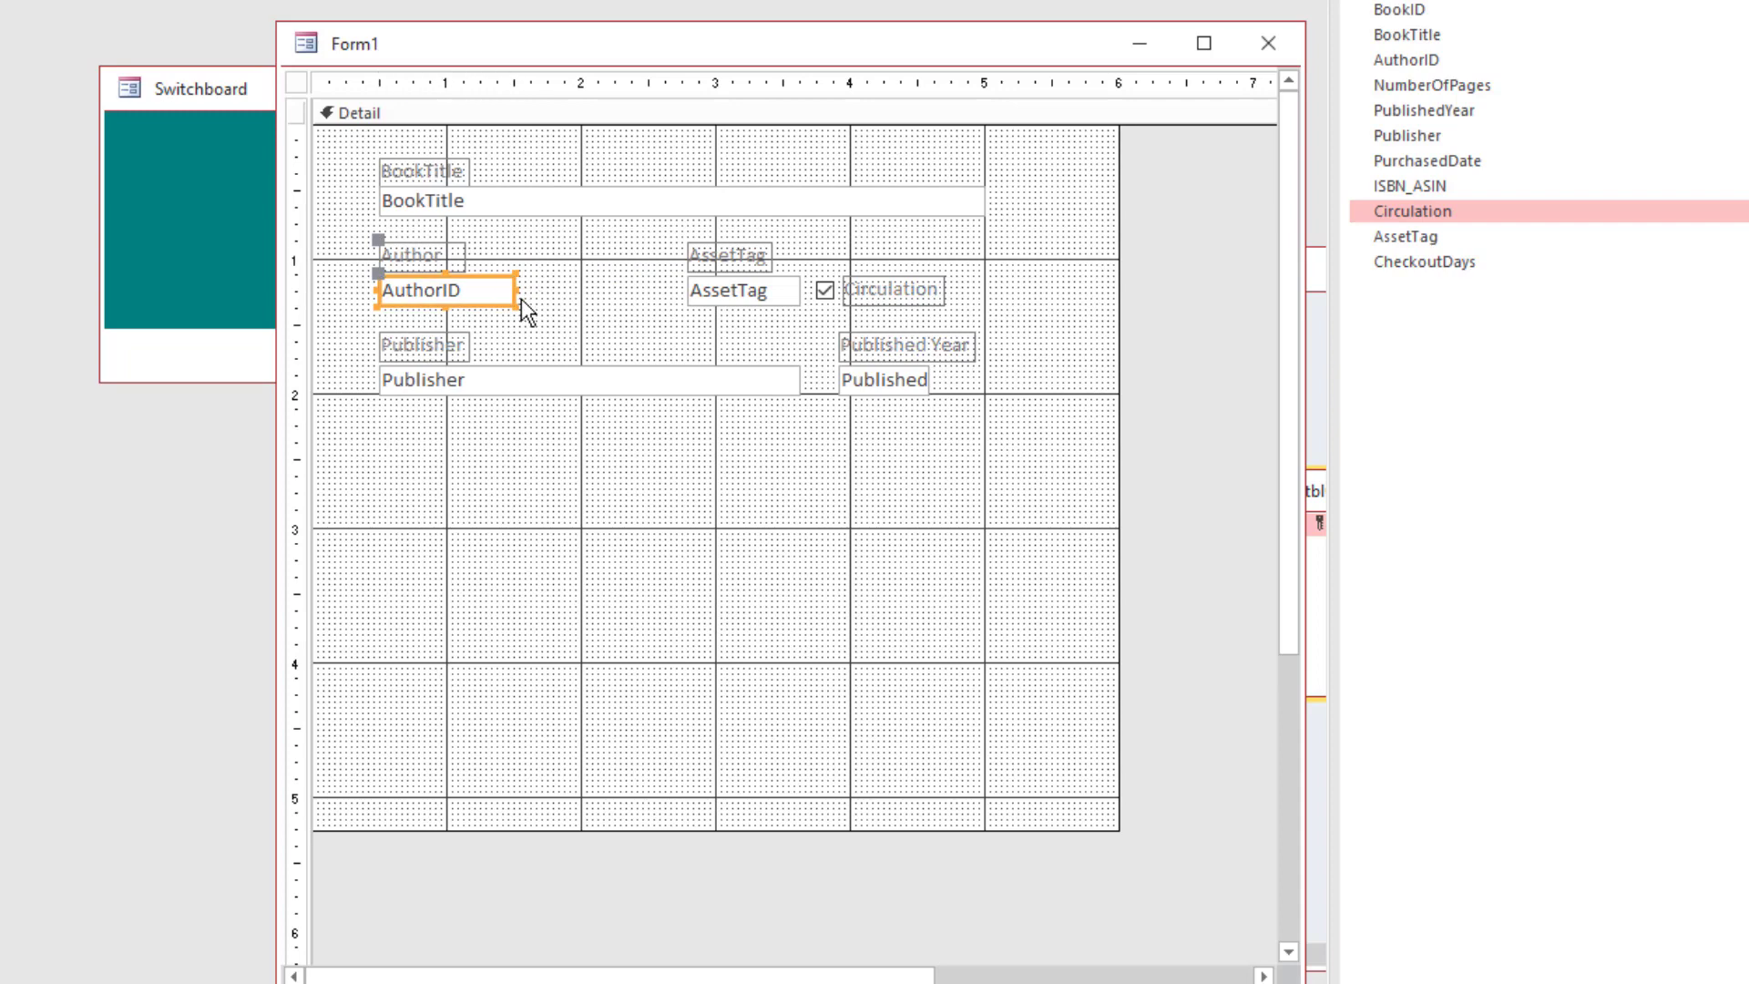
left_click_drag(515, 291, 654, 292)
left_click(636, 342)
right_click(560, 292)
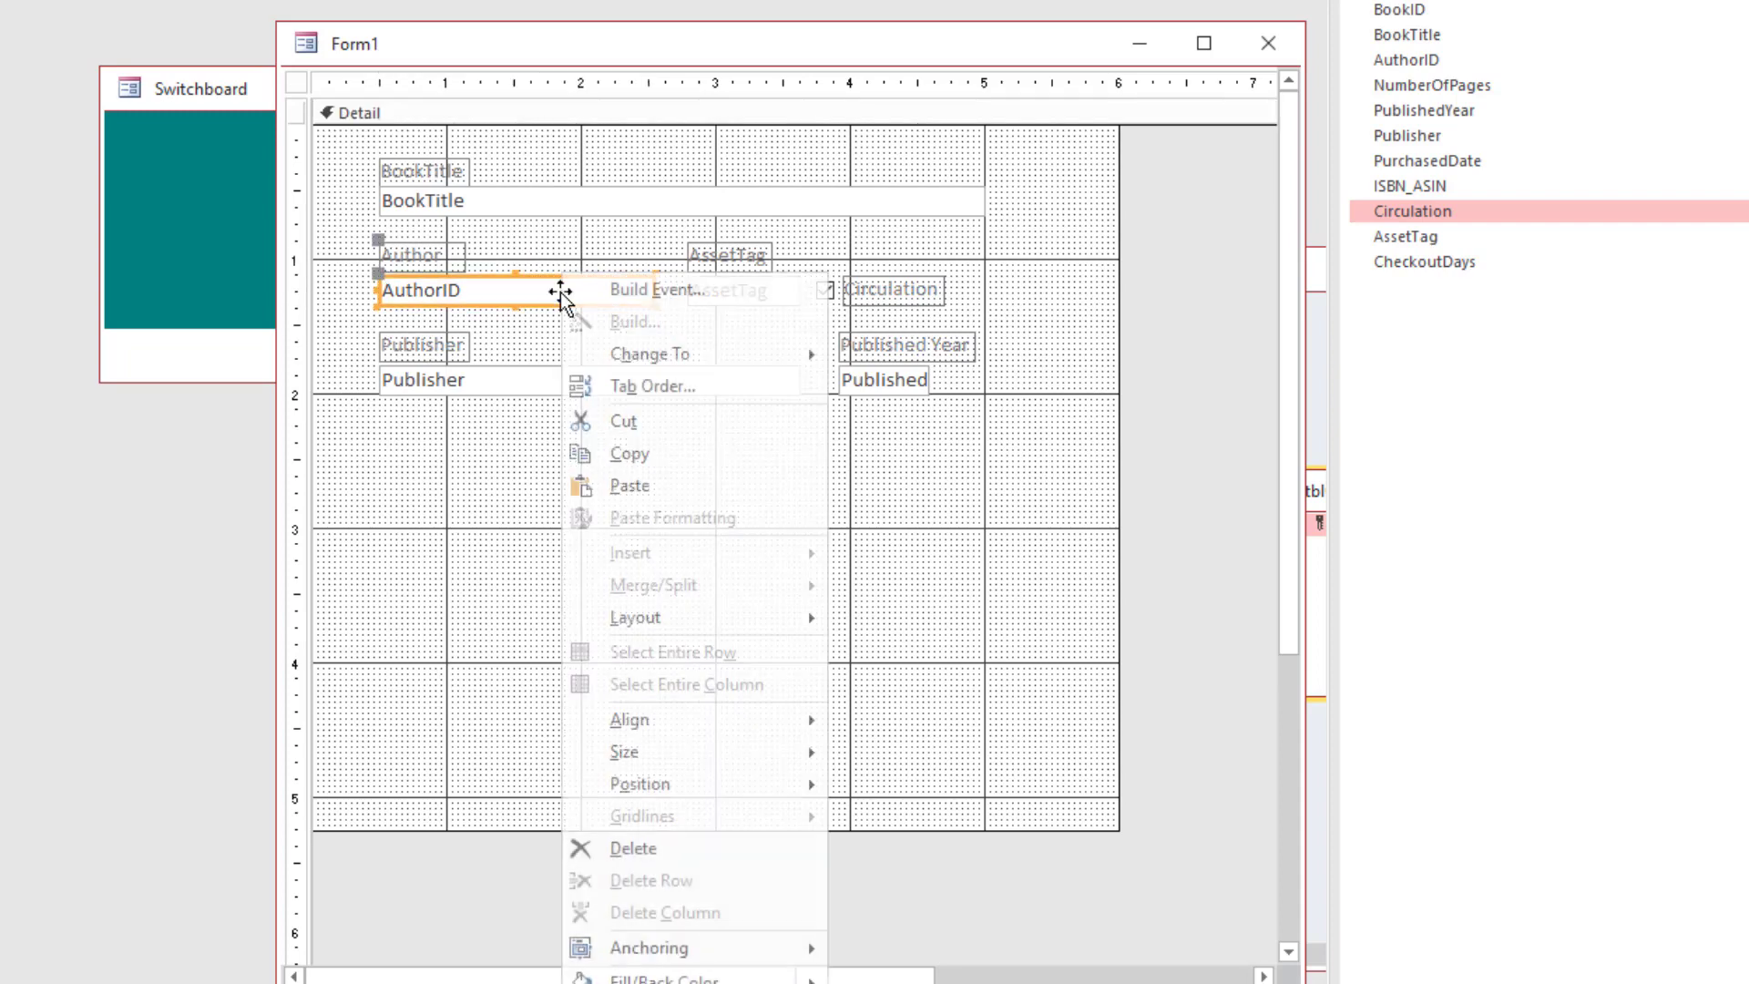
mouse_move(653, 356)
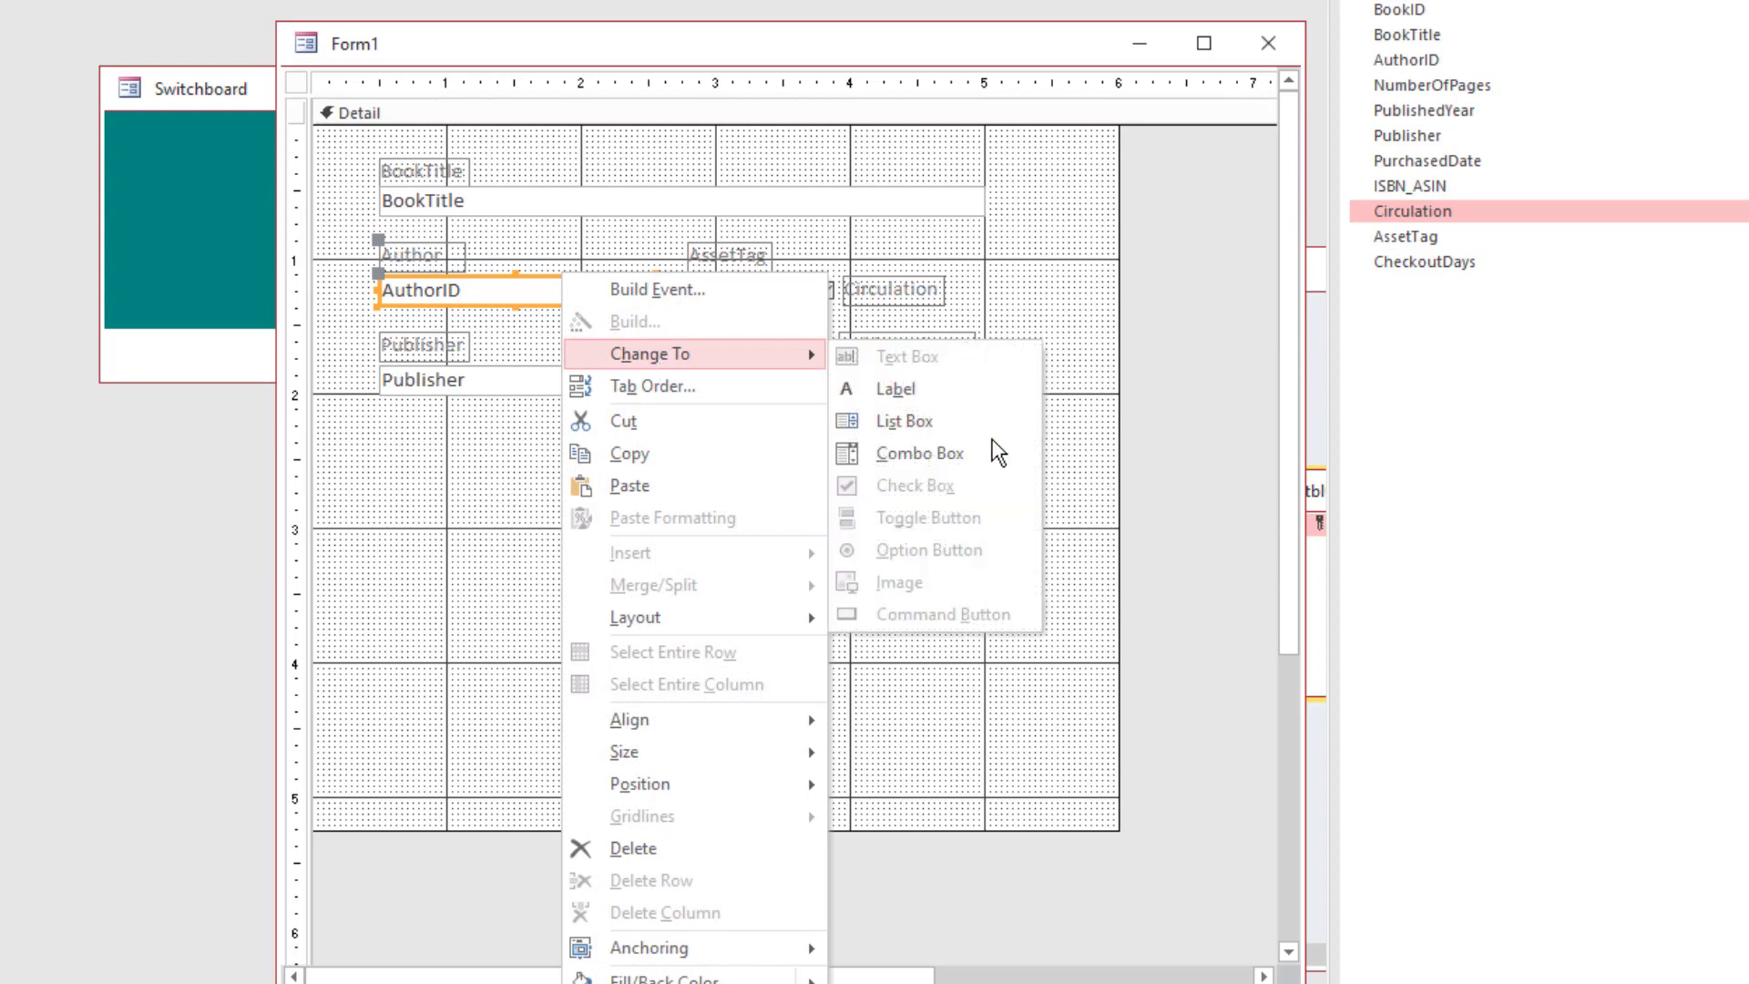
left_click(920, 453)
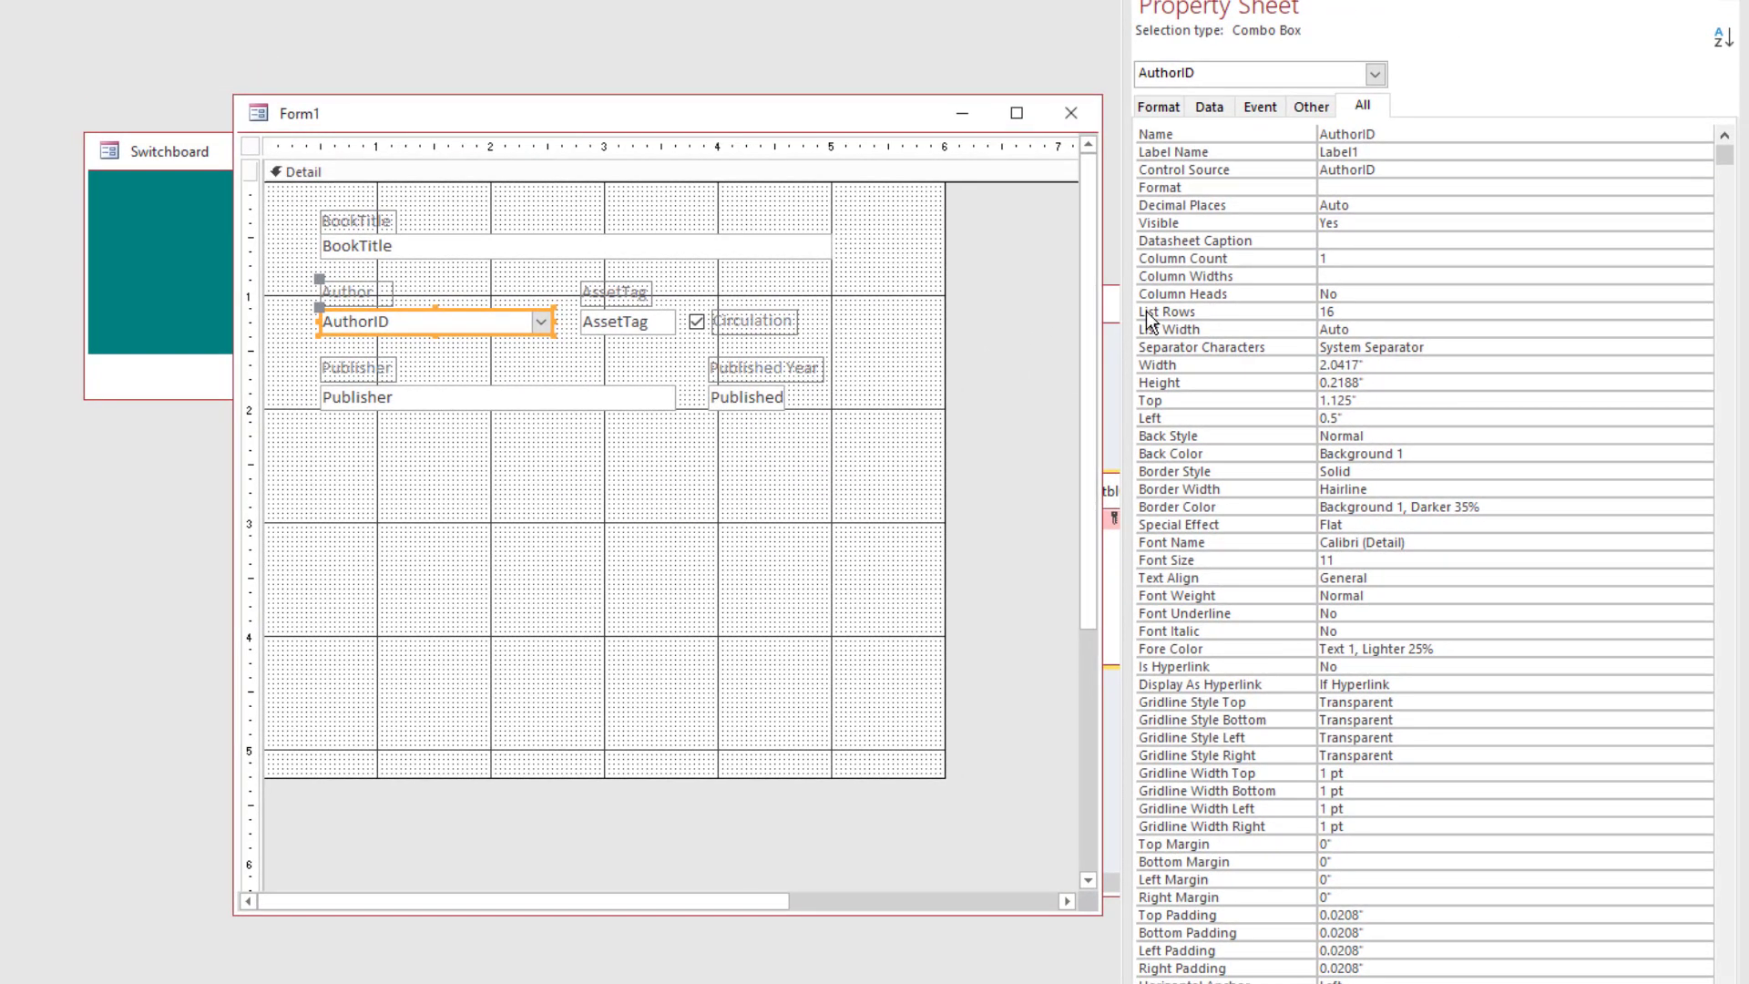
Start a query for the AuthorID combo box's Row Source property and add the tblAuthors table to it
left_click(1211, 109)
left_click(1377, 153)
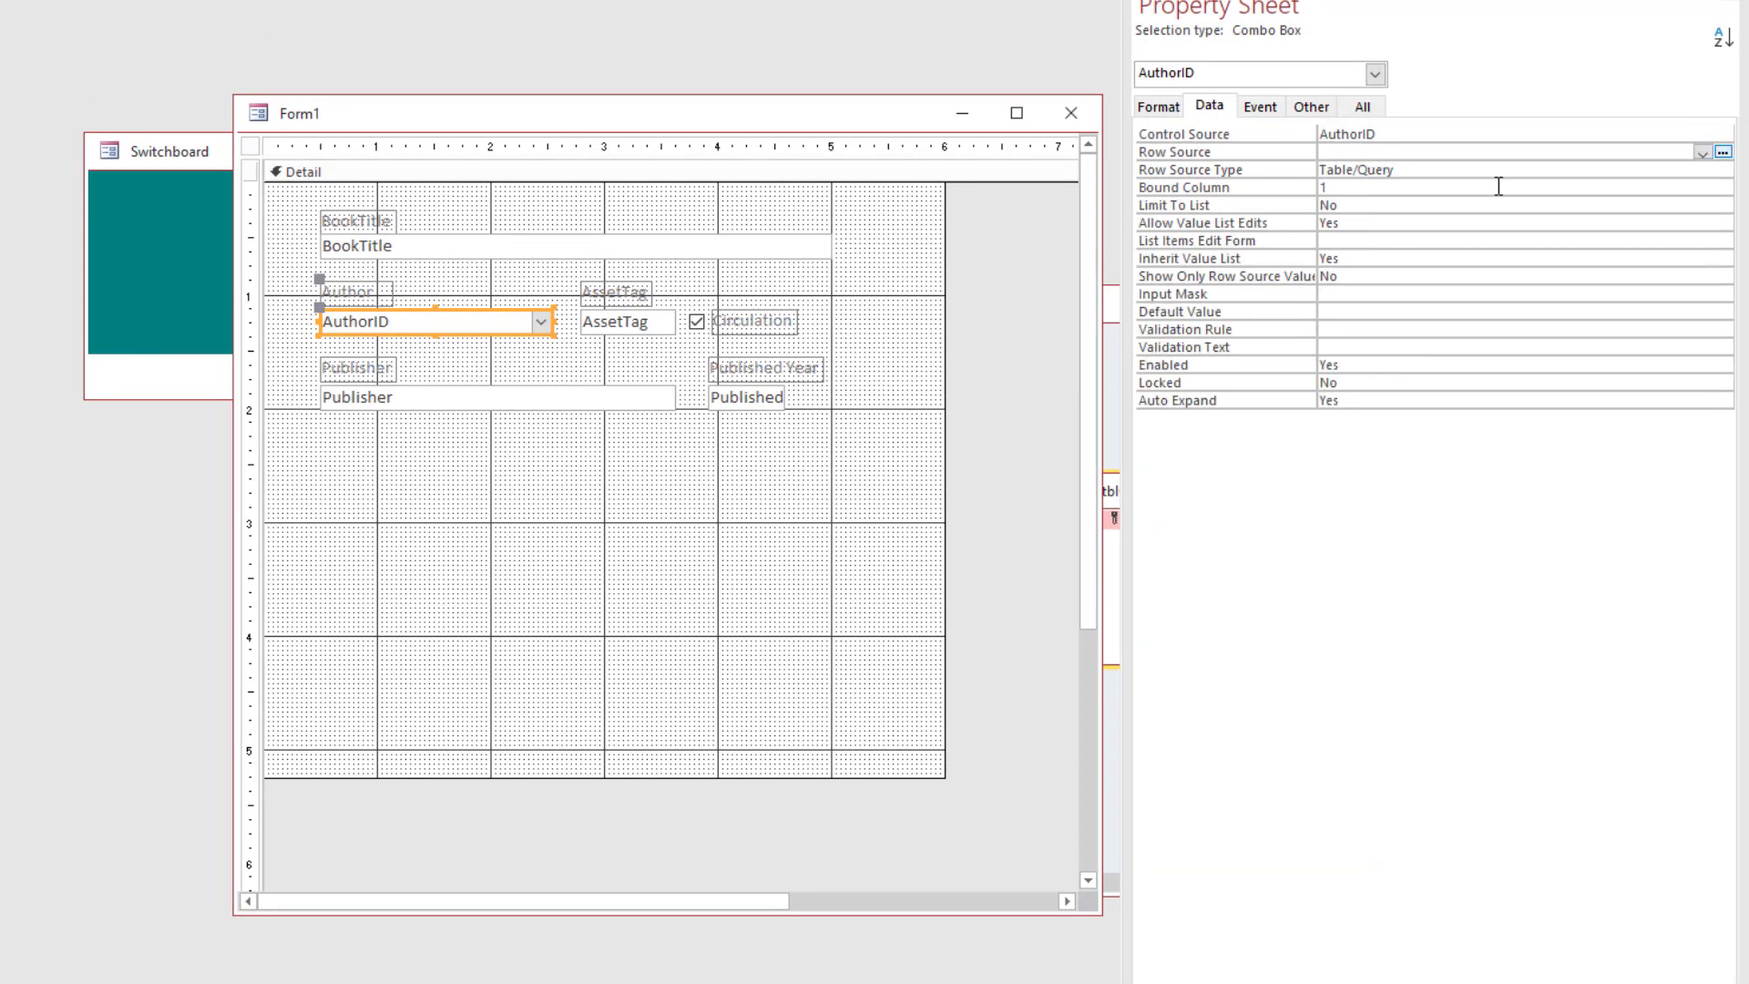
left_click(1723, 152)
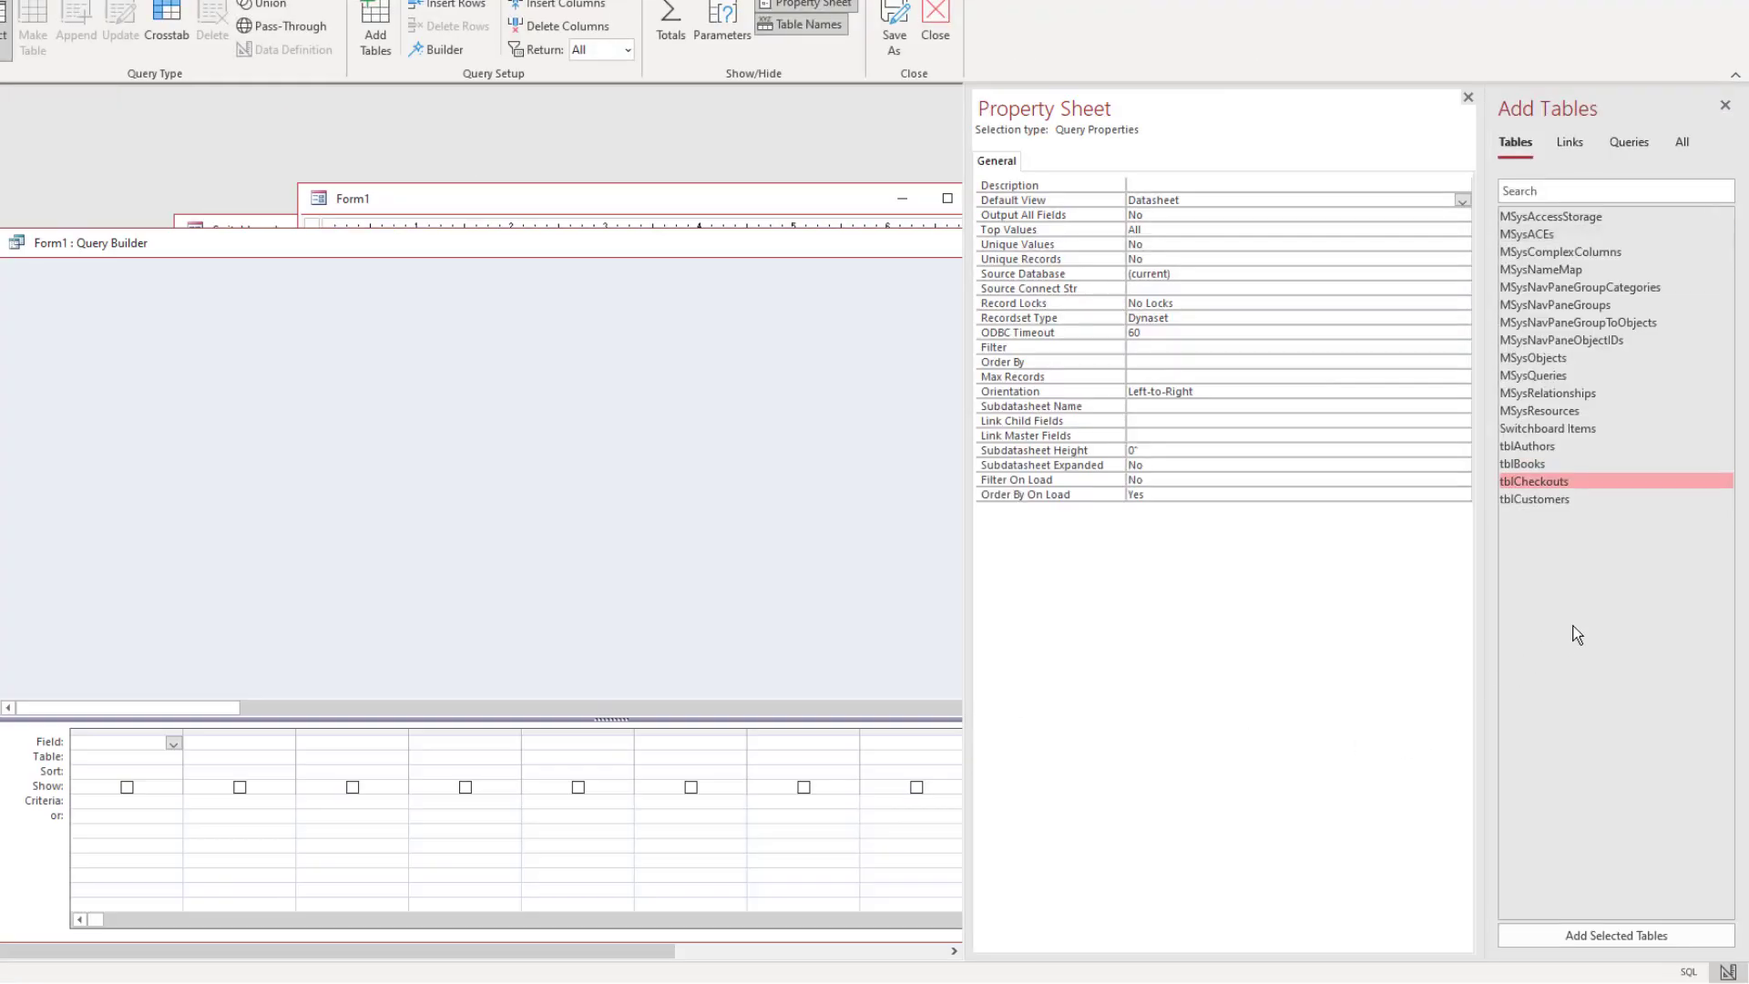
double_click(1525, 446)
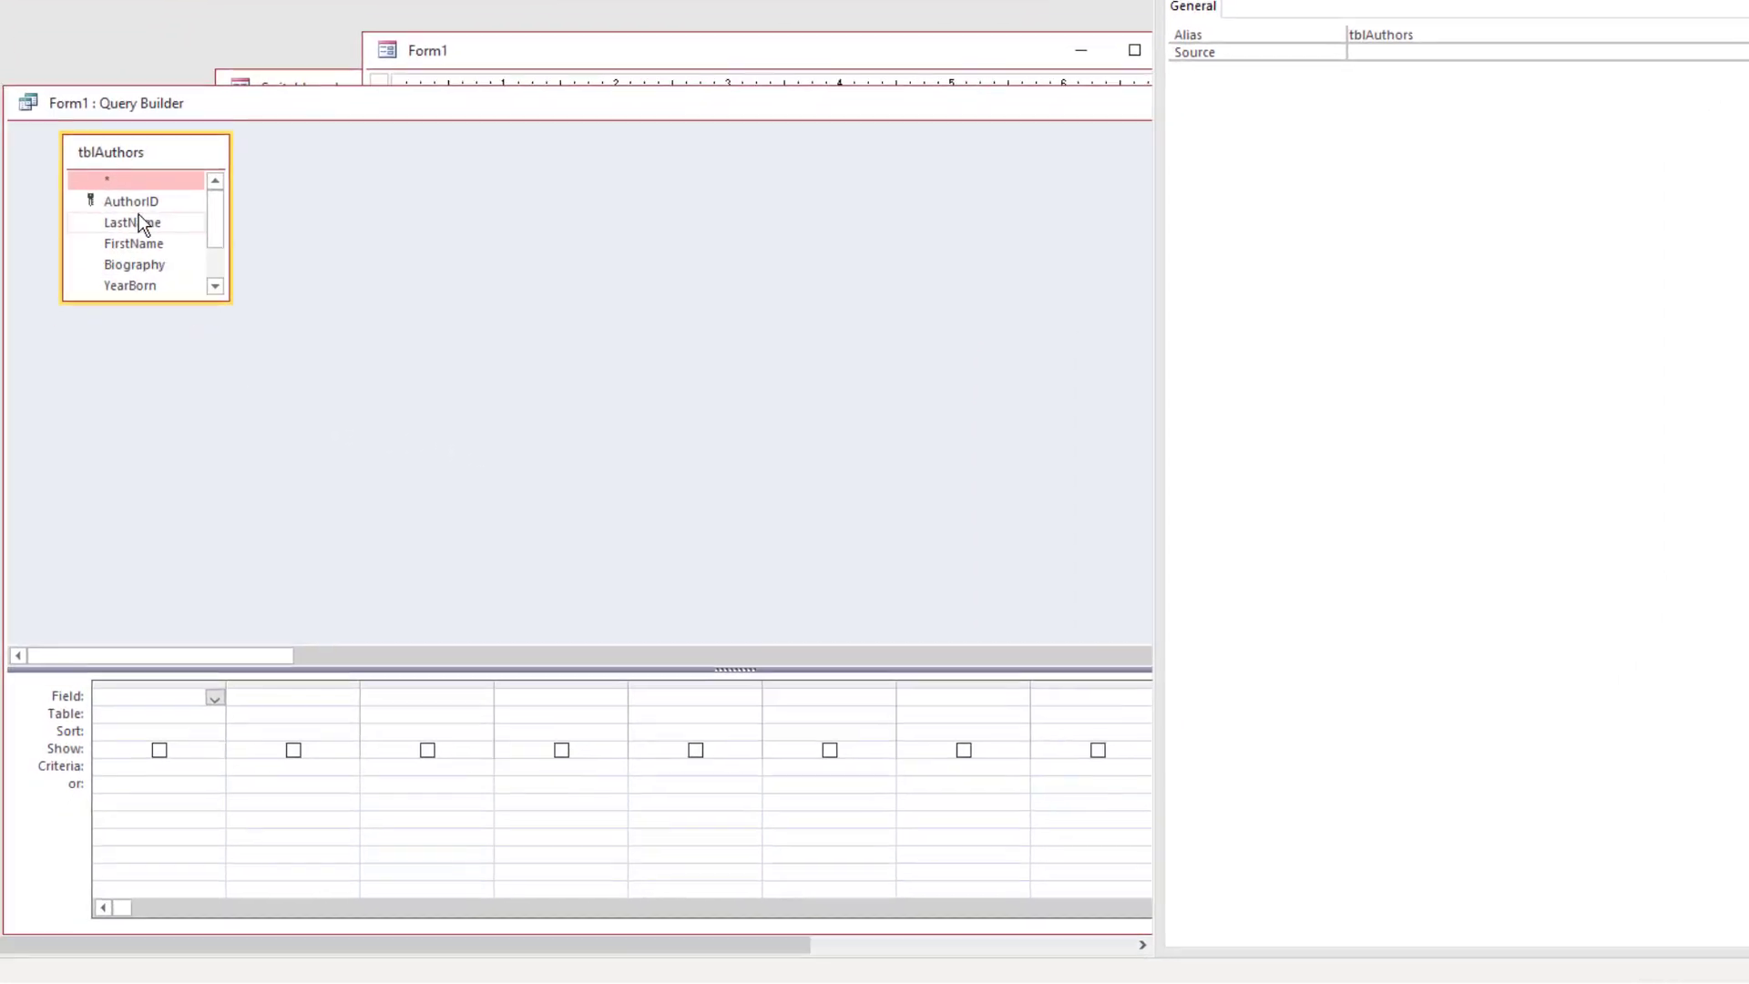
Add AuthorID and the calculated field AuthorName: [LastName] & ", " & [FirstName] to the row source query
double_click(137, 201)
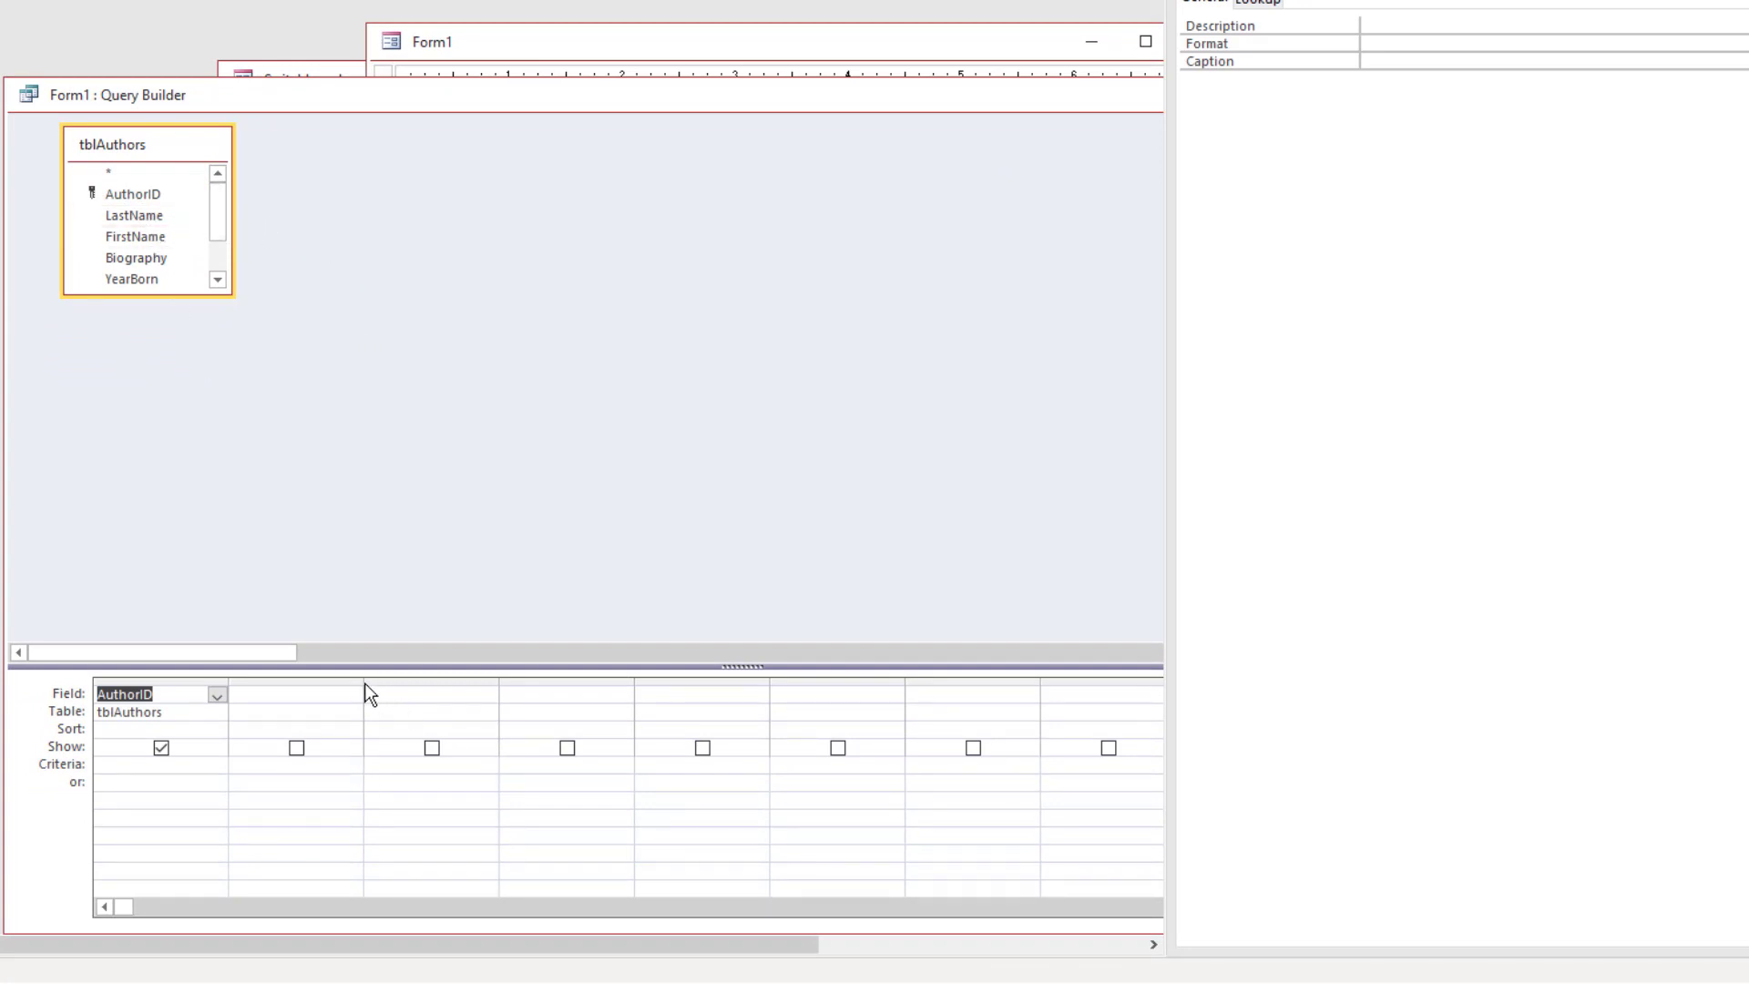
left_click(287, 697)
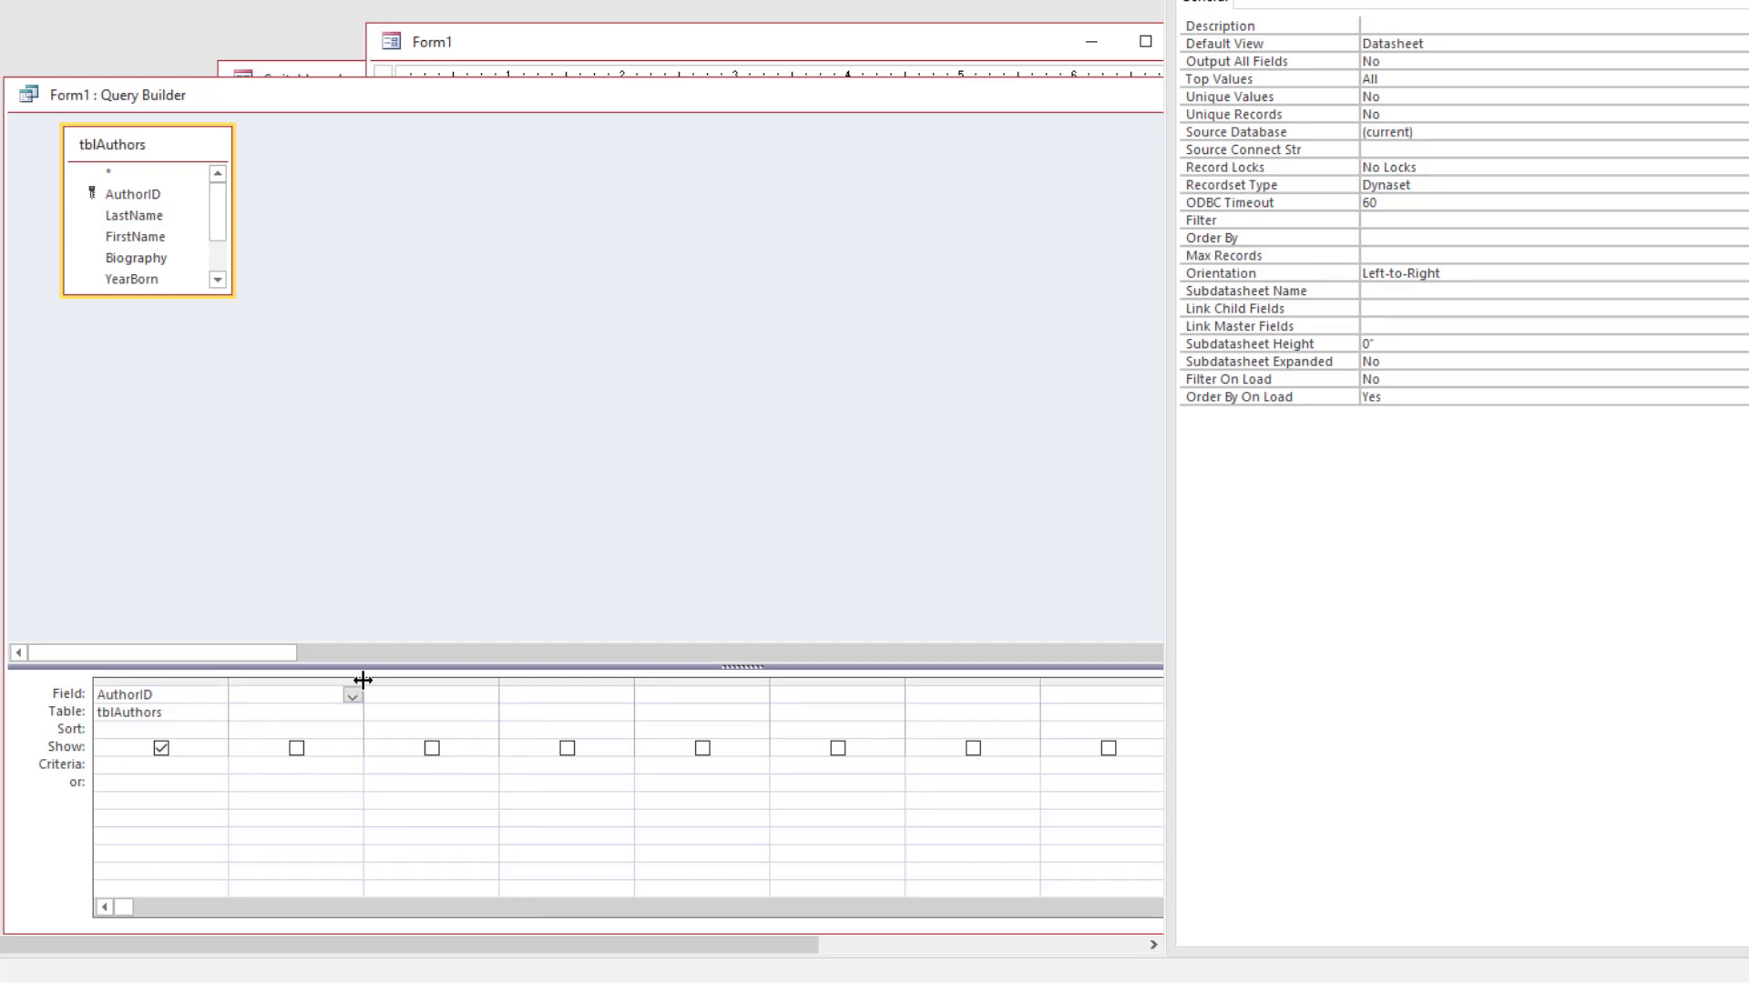
left_click_drag(362, 683, 428, 685)
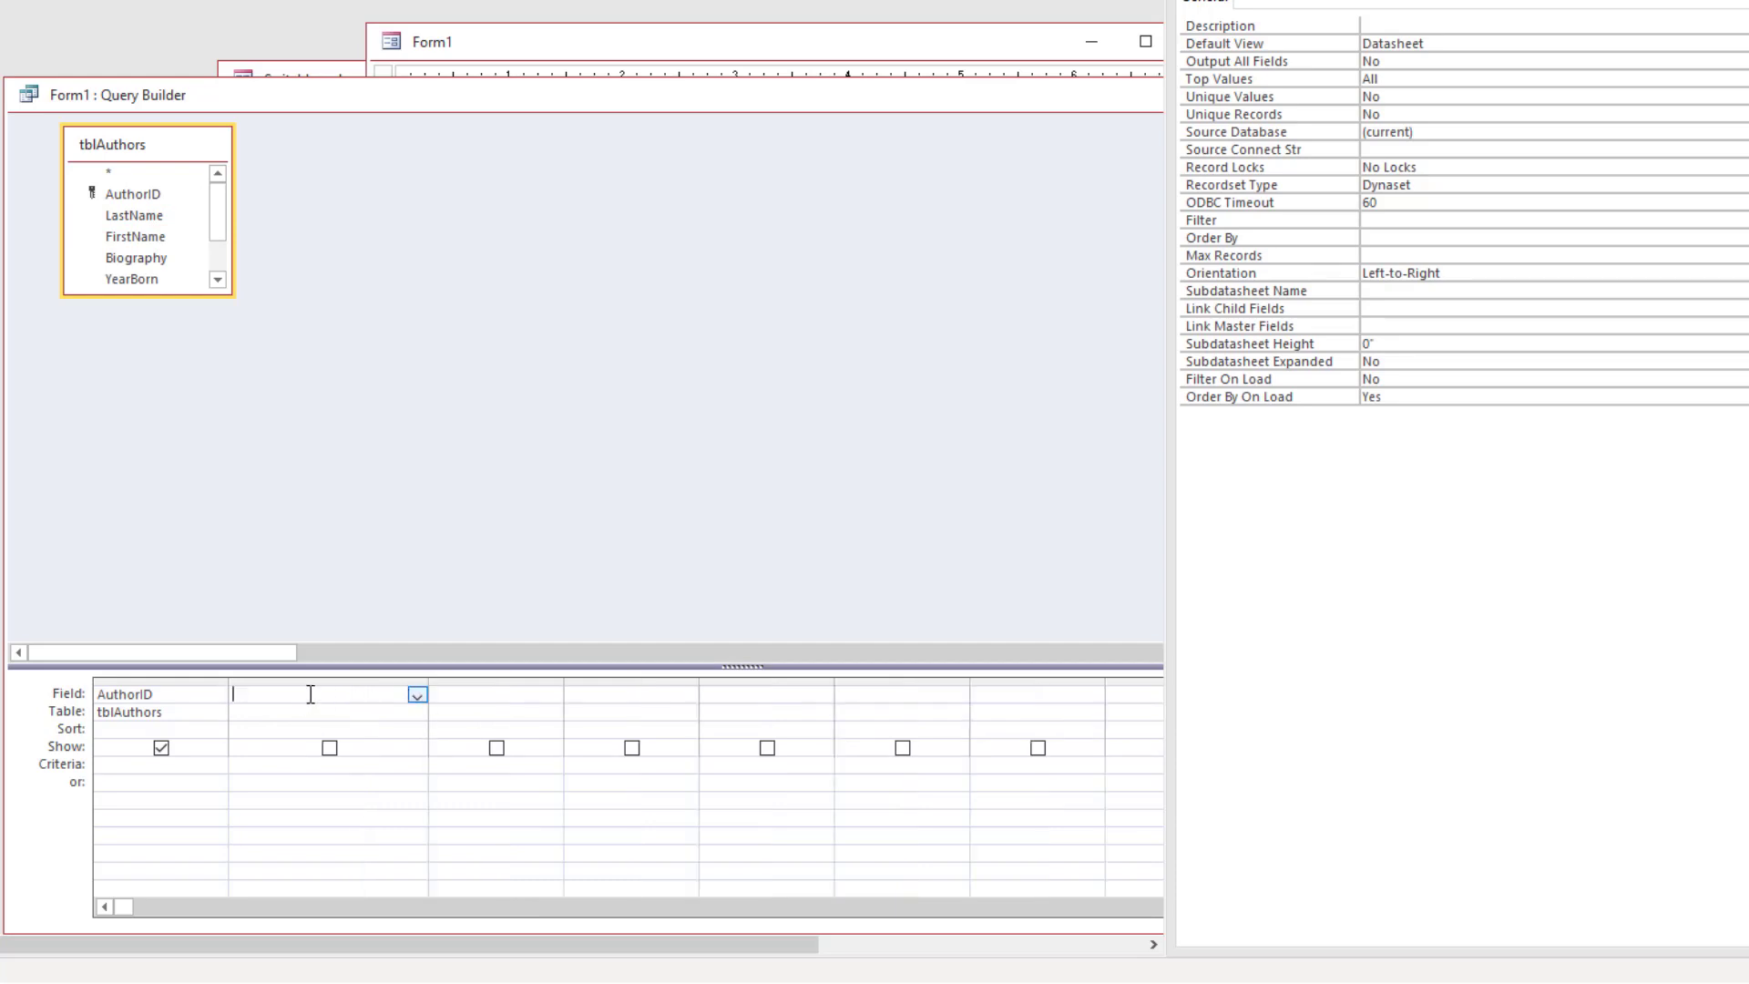
type("AuthorName:")
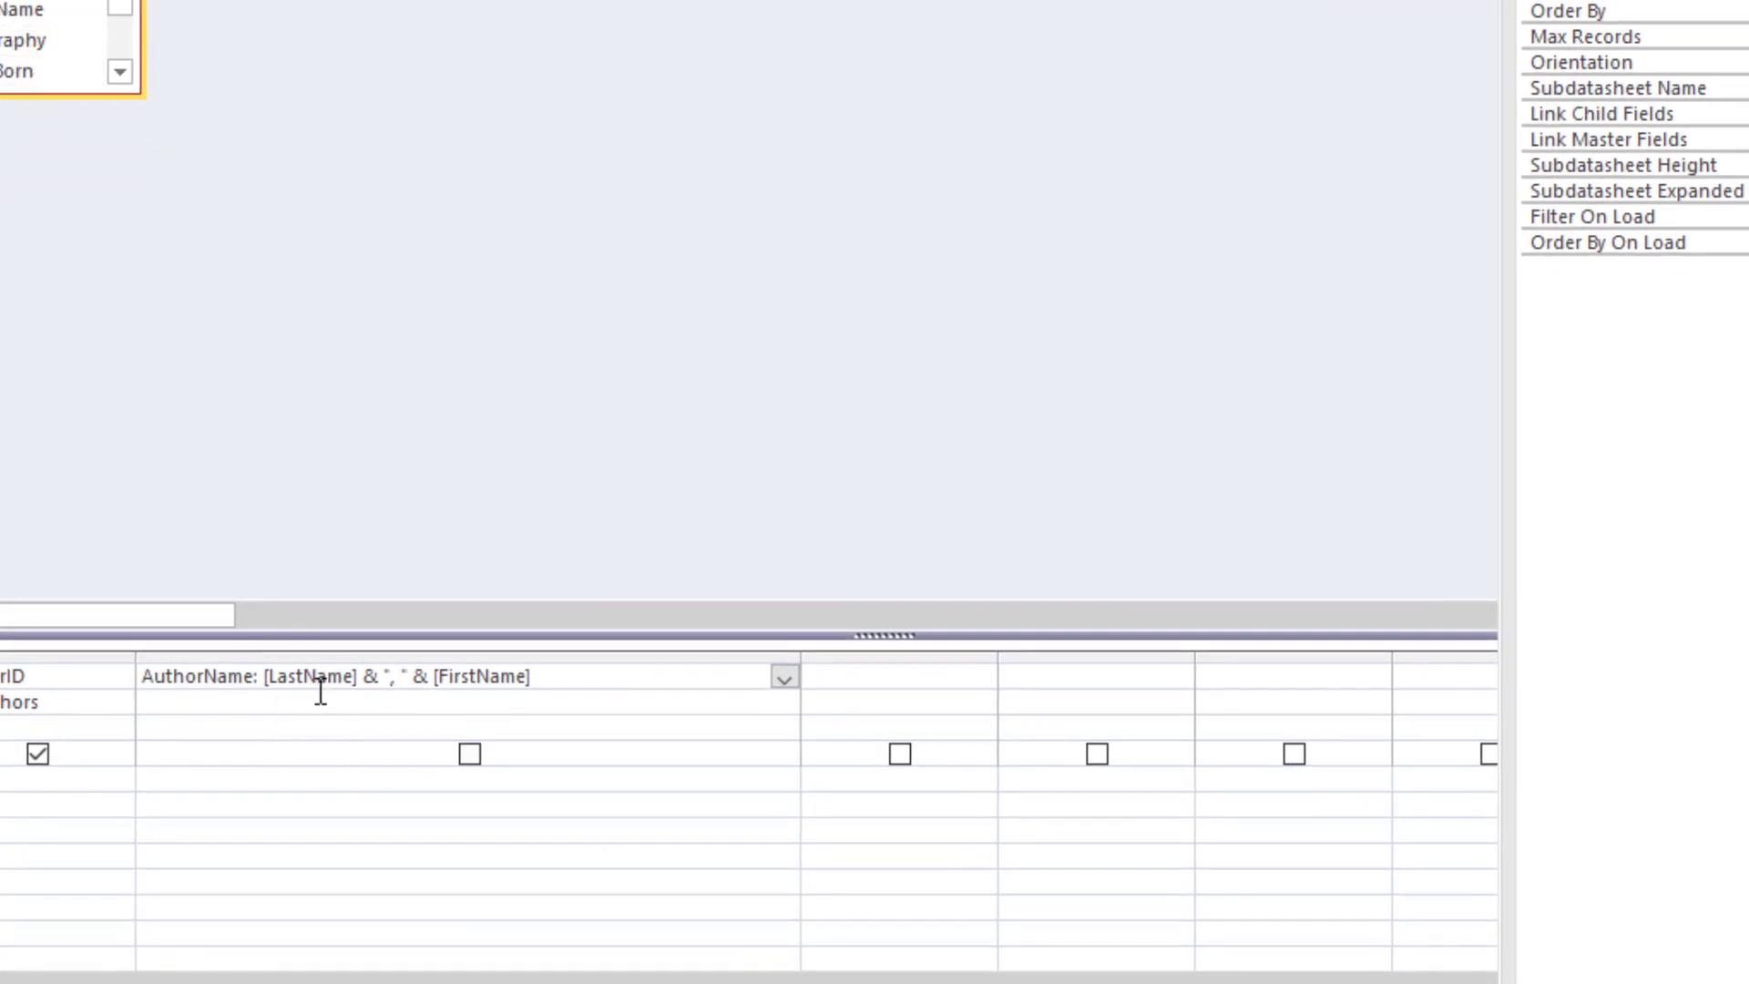
left_click(526, 681)
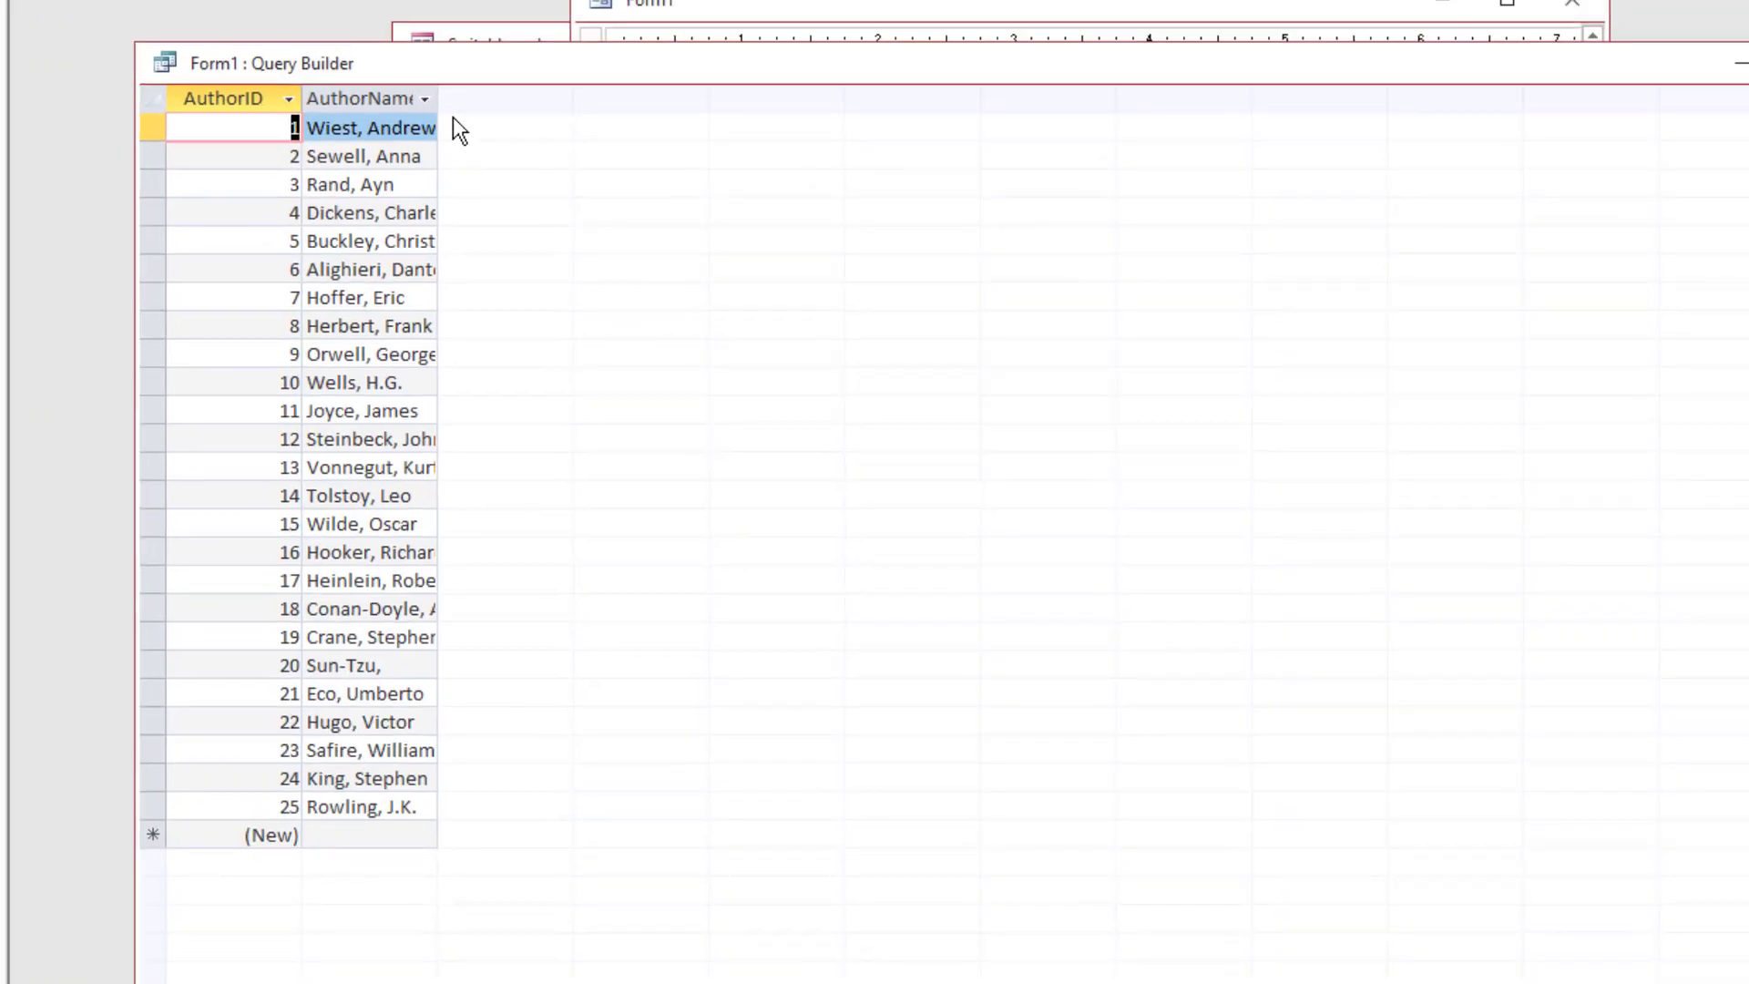
Widen the AuthorName column in the query results and close the query, saving the SQL statement to the Row Source property
left_click_drag(437, 97, 584, 101)
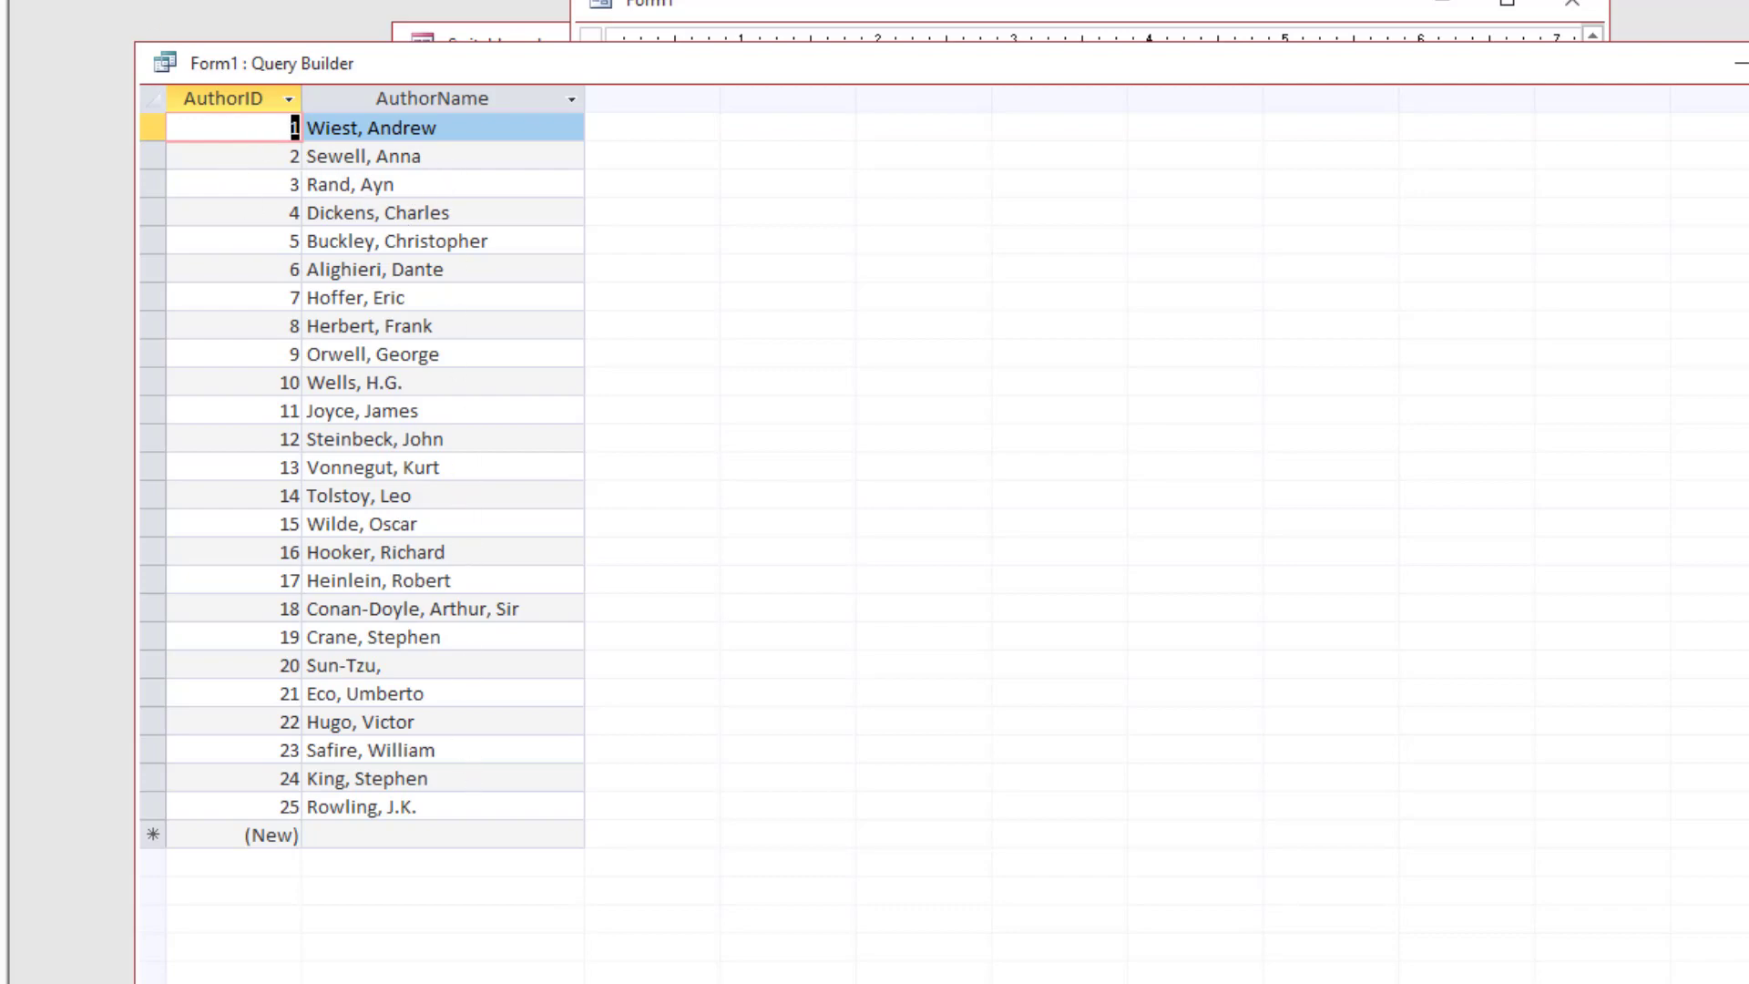
key("ctrl+w")
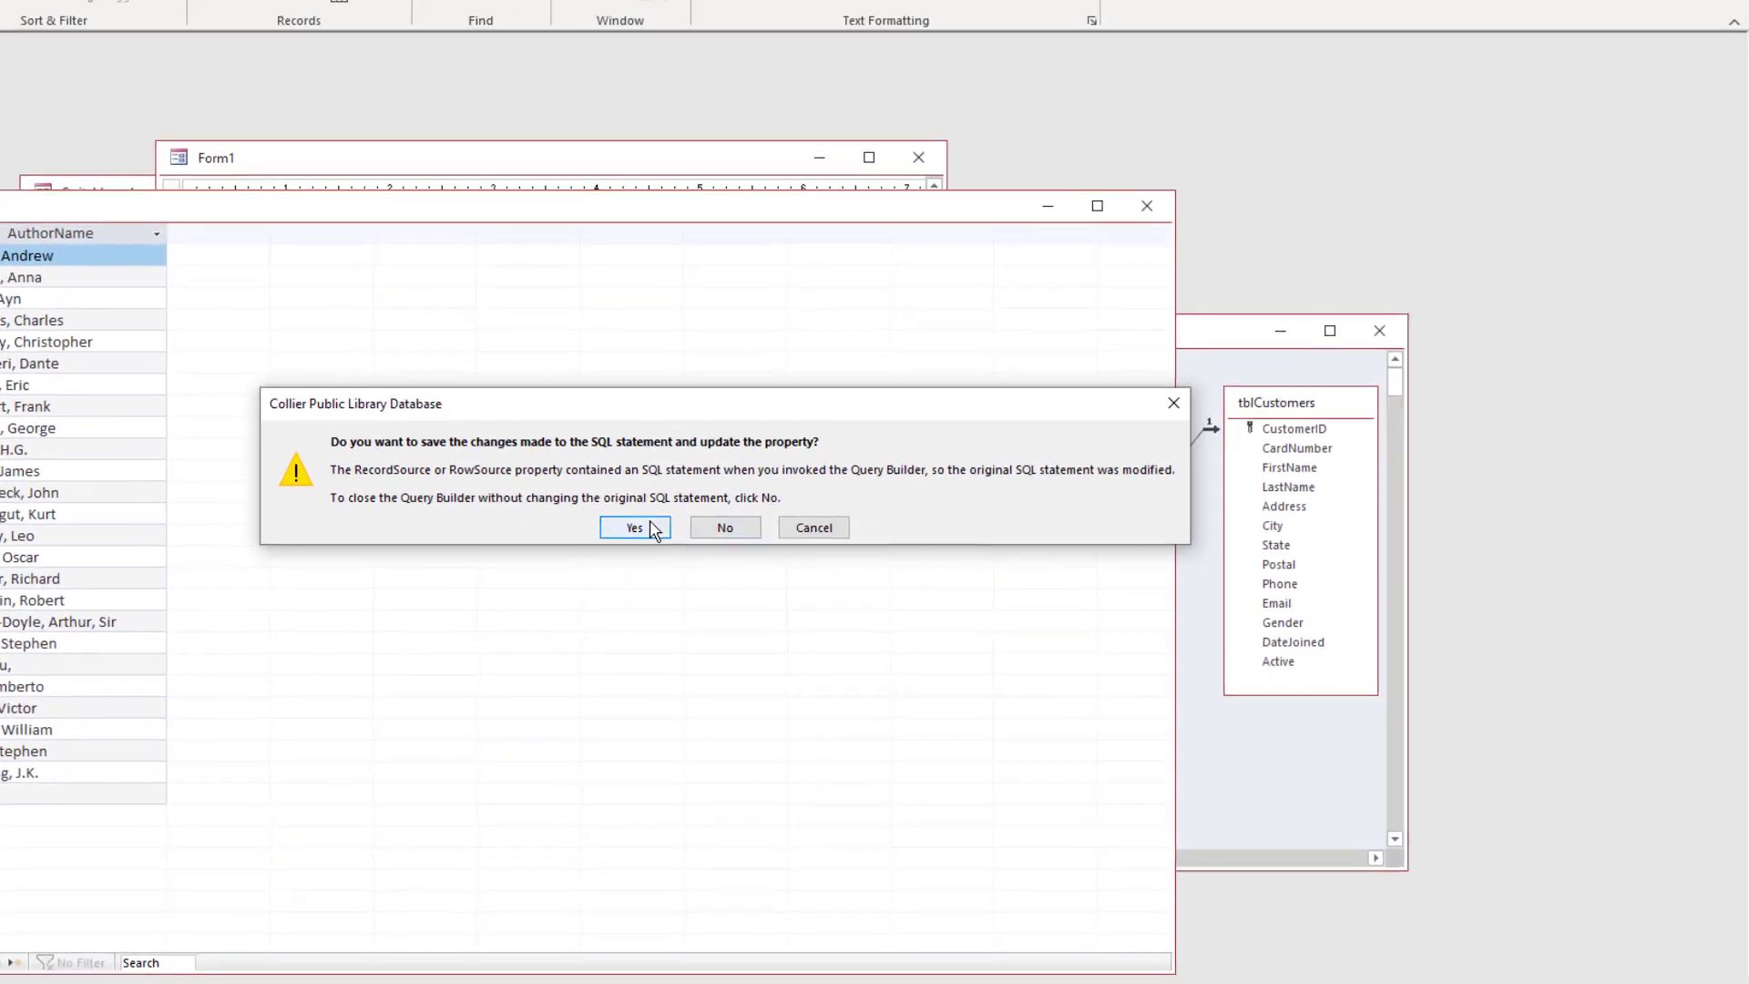
left_click(1104, 483)
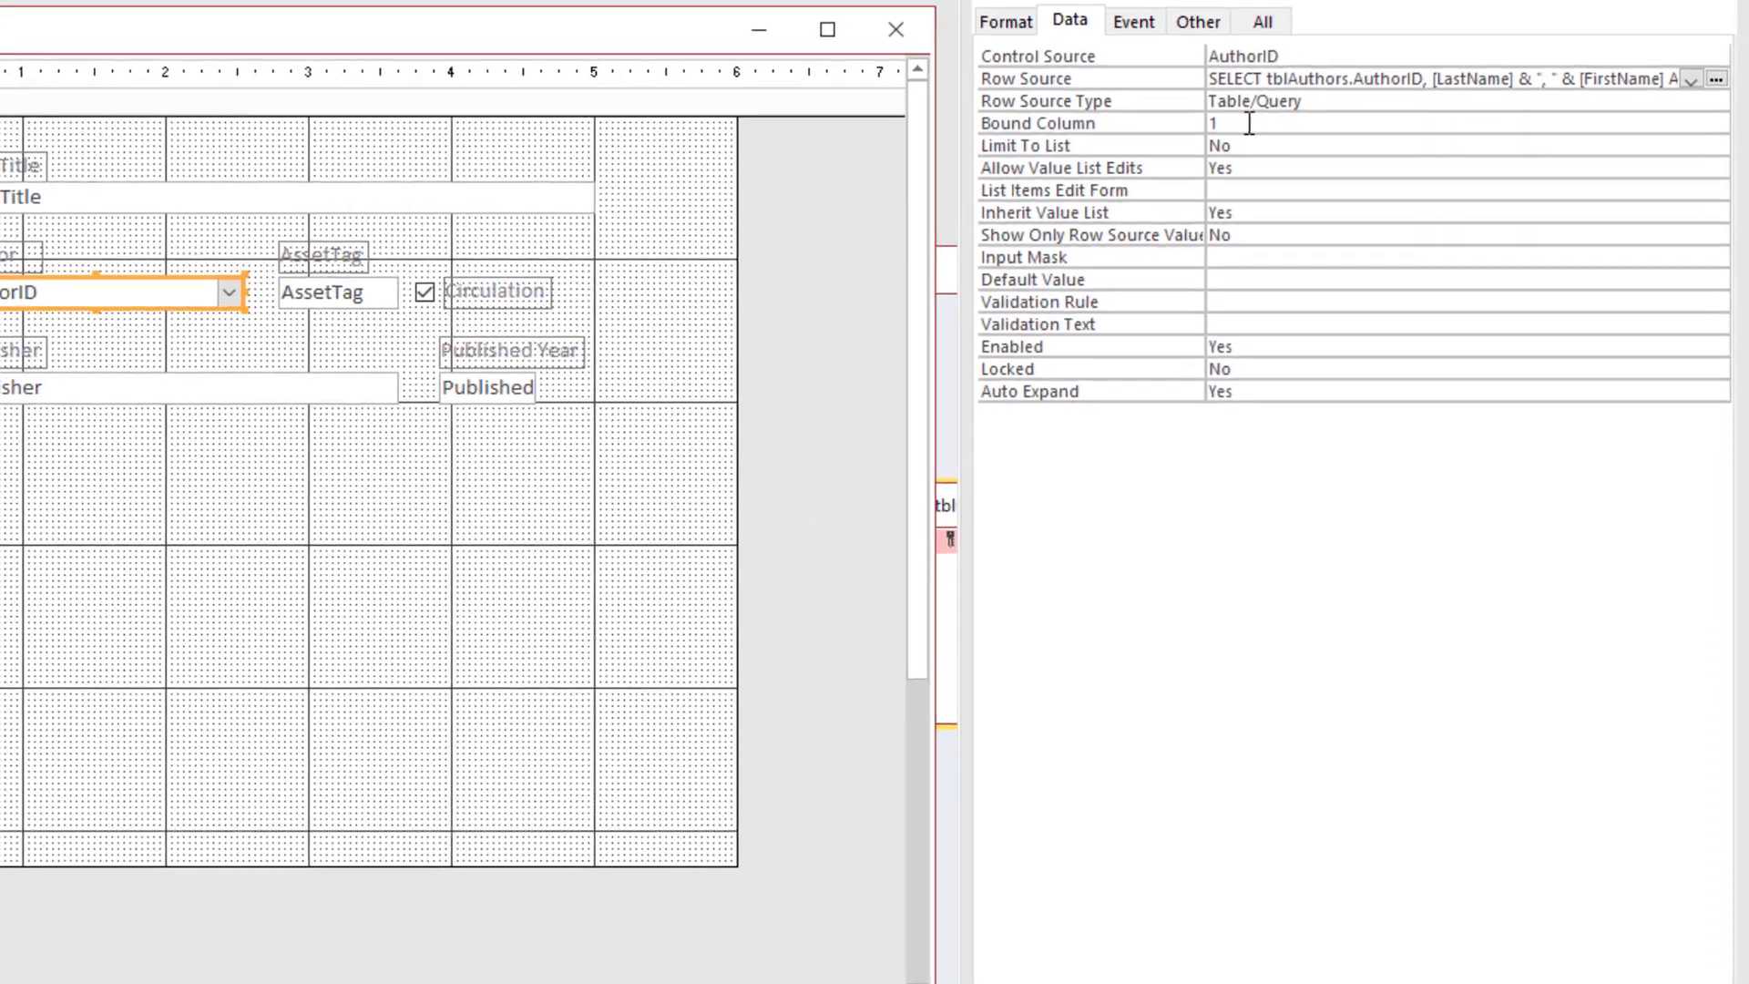
Set the AuthorID combo box's Limit To List property to Yes
left_click(1388, 225)
left_click(1253, 146)
double_click(1254, 146)
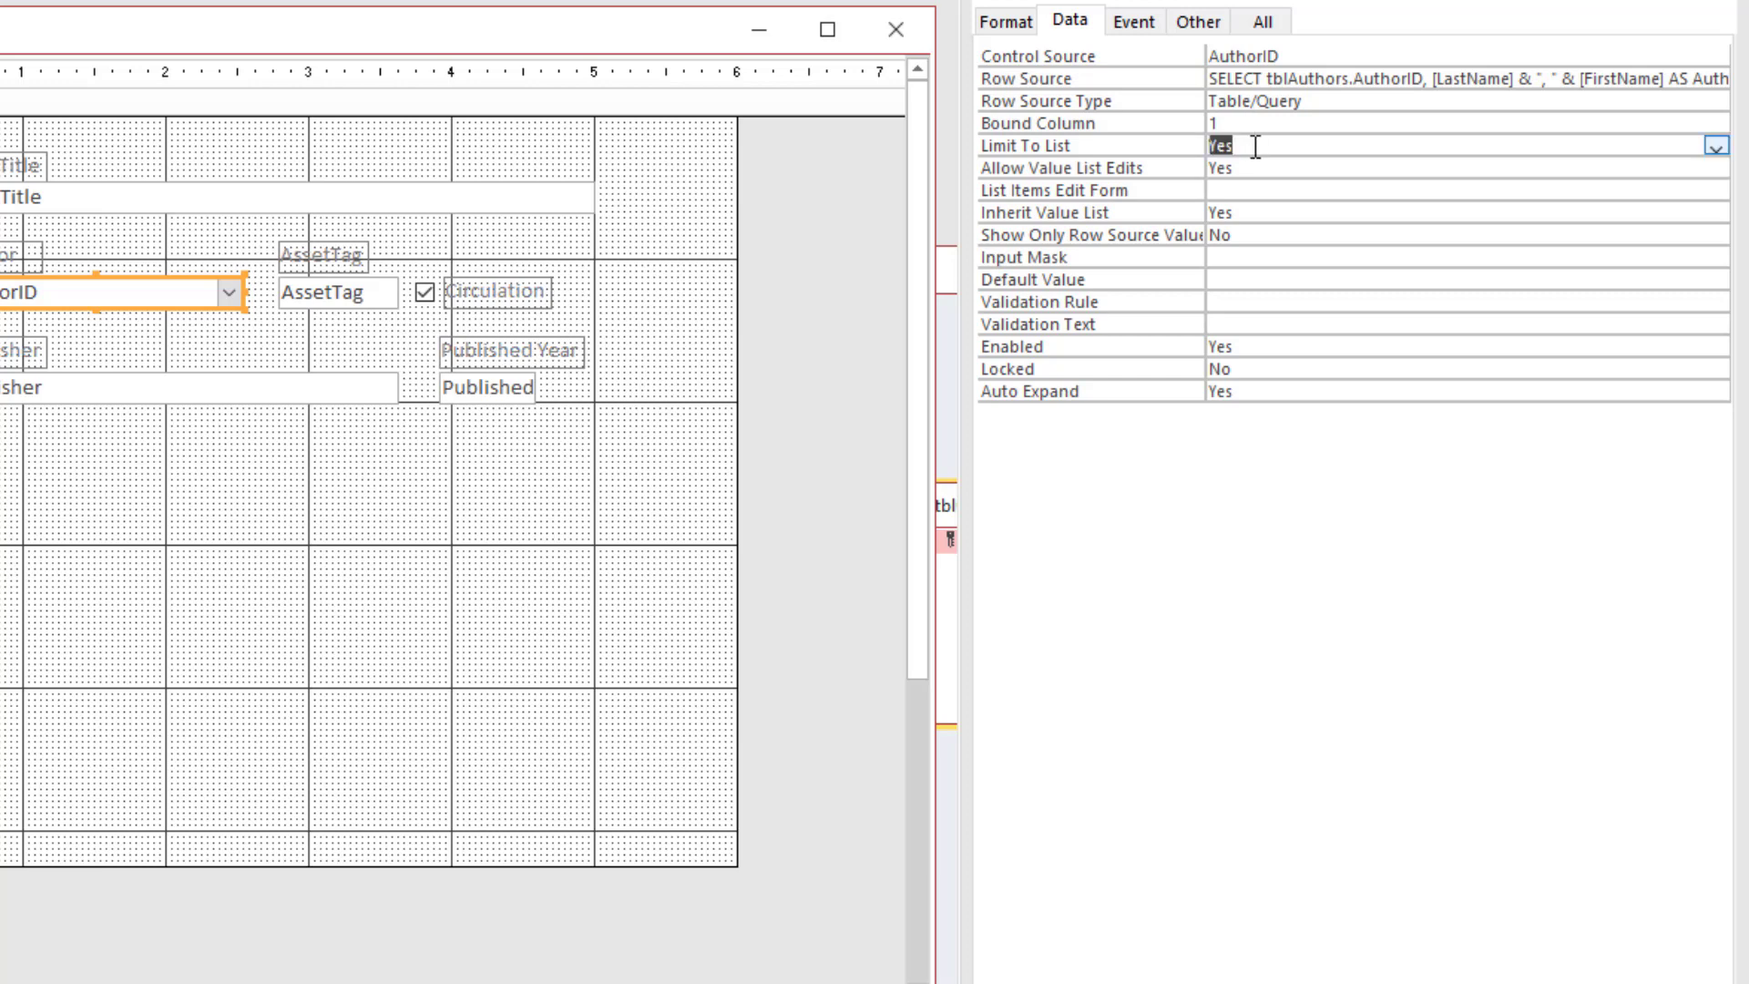
Set the AuthorID combo box's Column Count to 2 and its Column Widths to 0";1.5"
left_click(1009, 24)
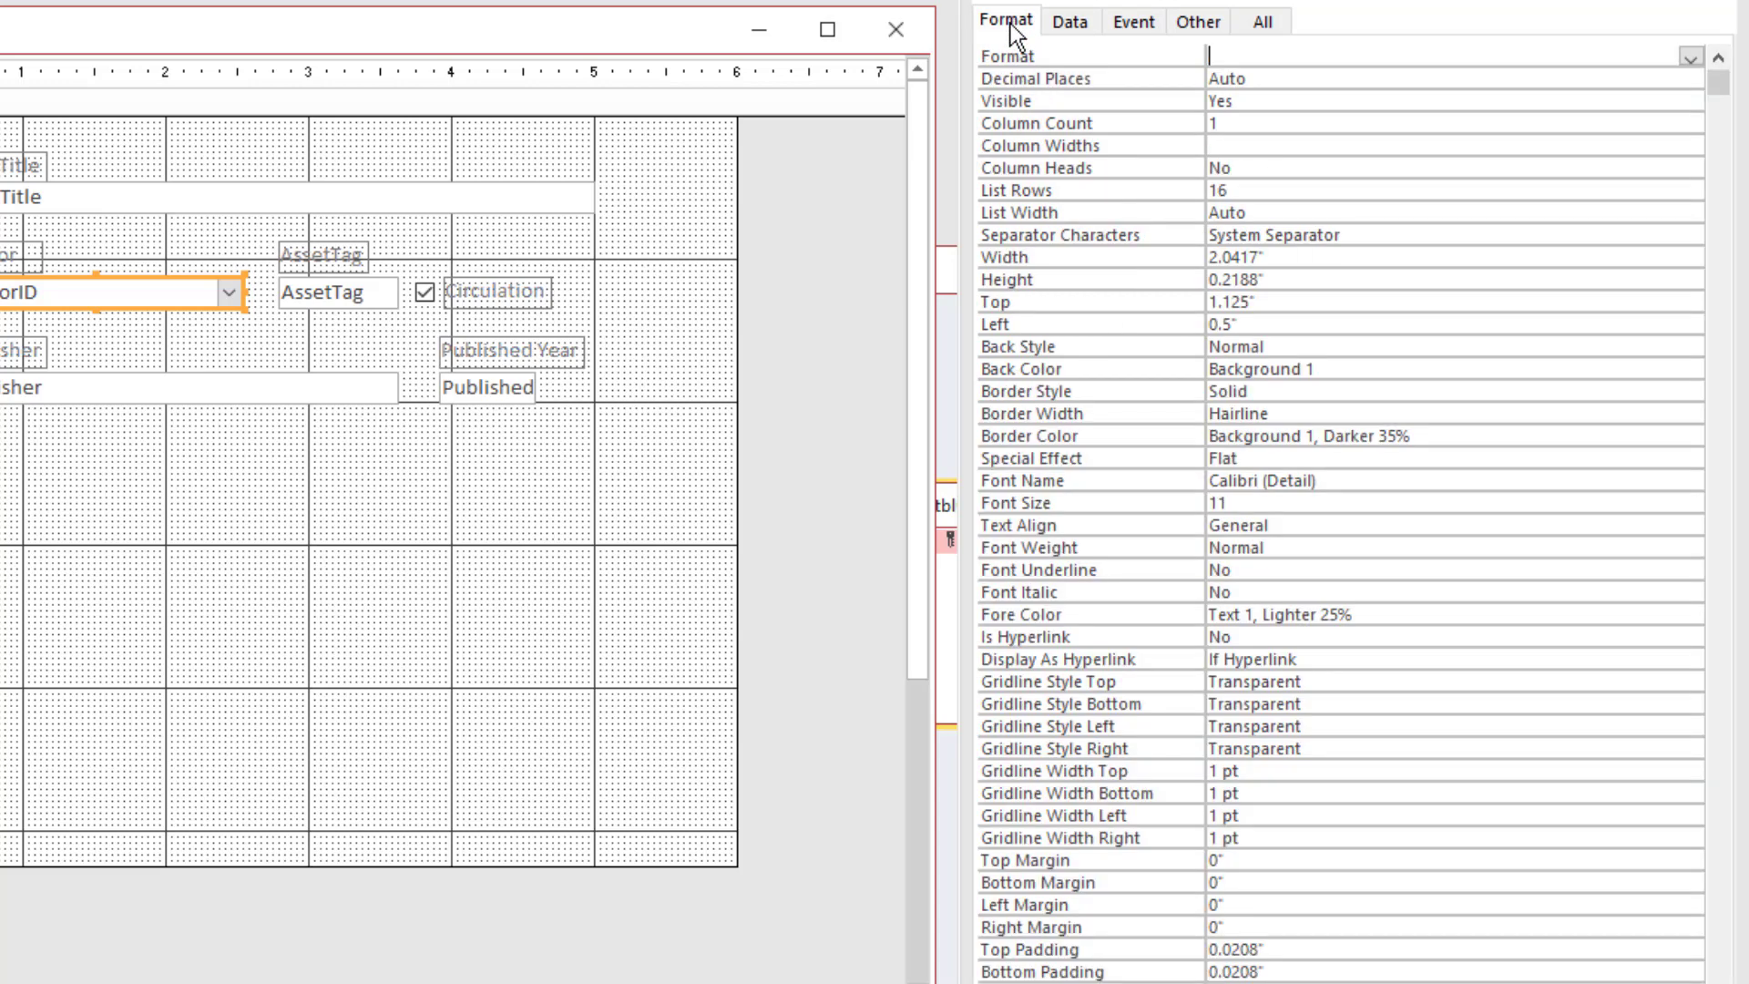
double_click(1253, 121)
type("2")
type("0\"")
type(", 1.5")
key("Return")
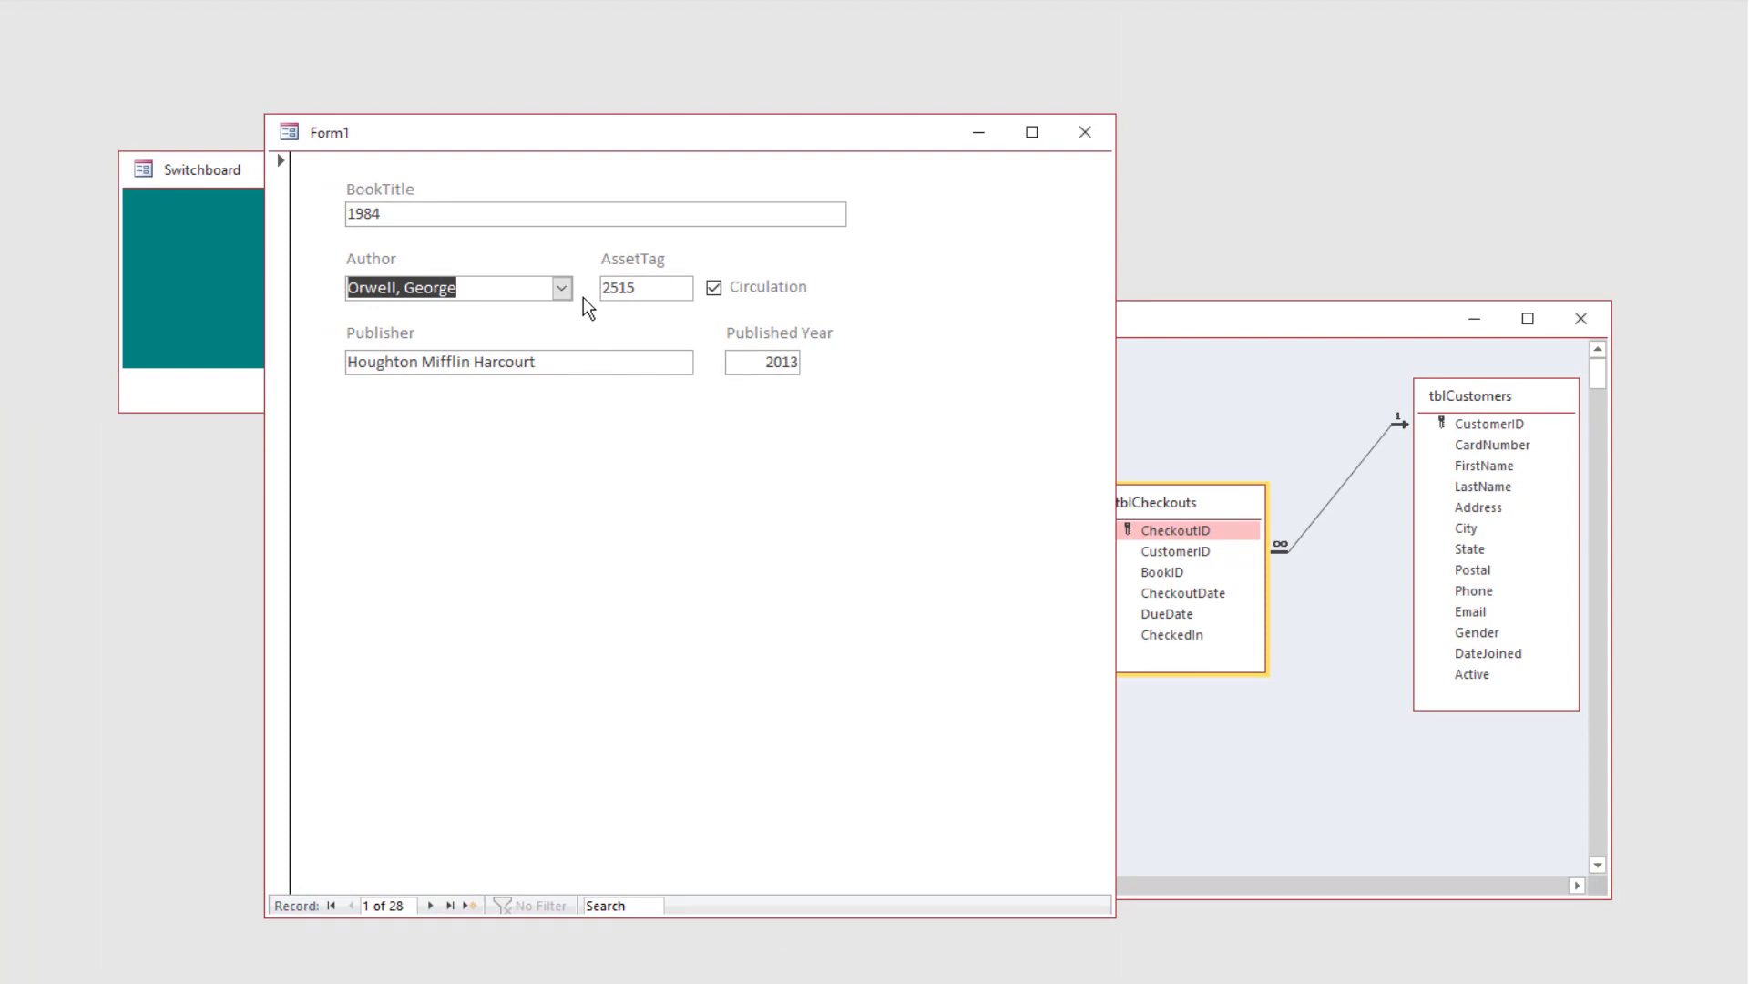
Check the names offered by the Author combo box in the running form and return to the design
left_click(561, 288)
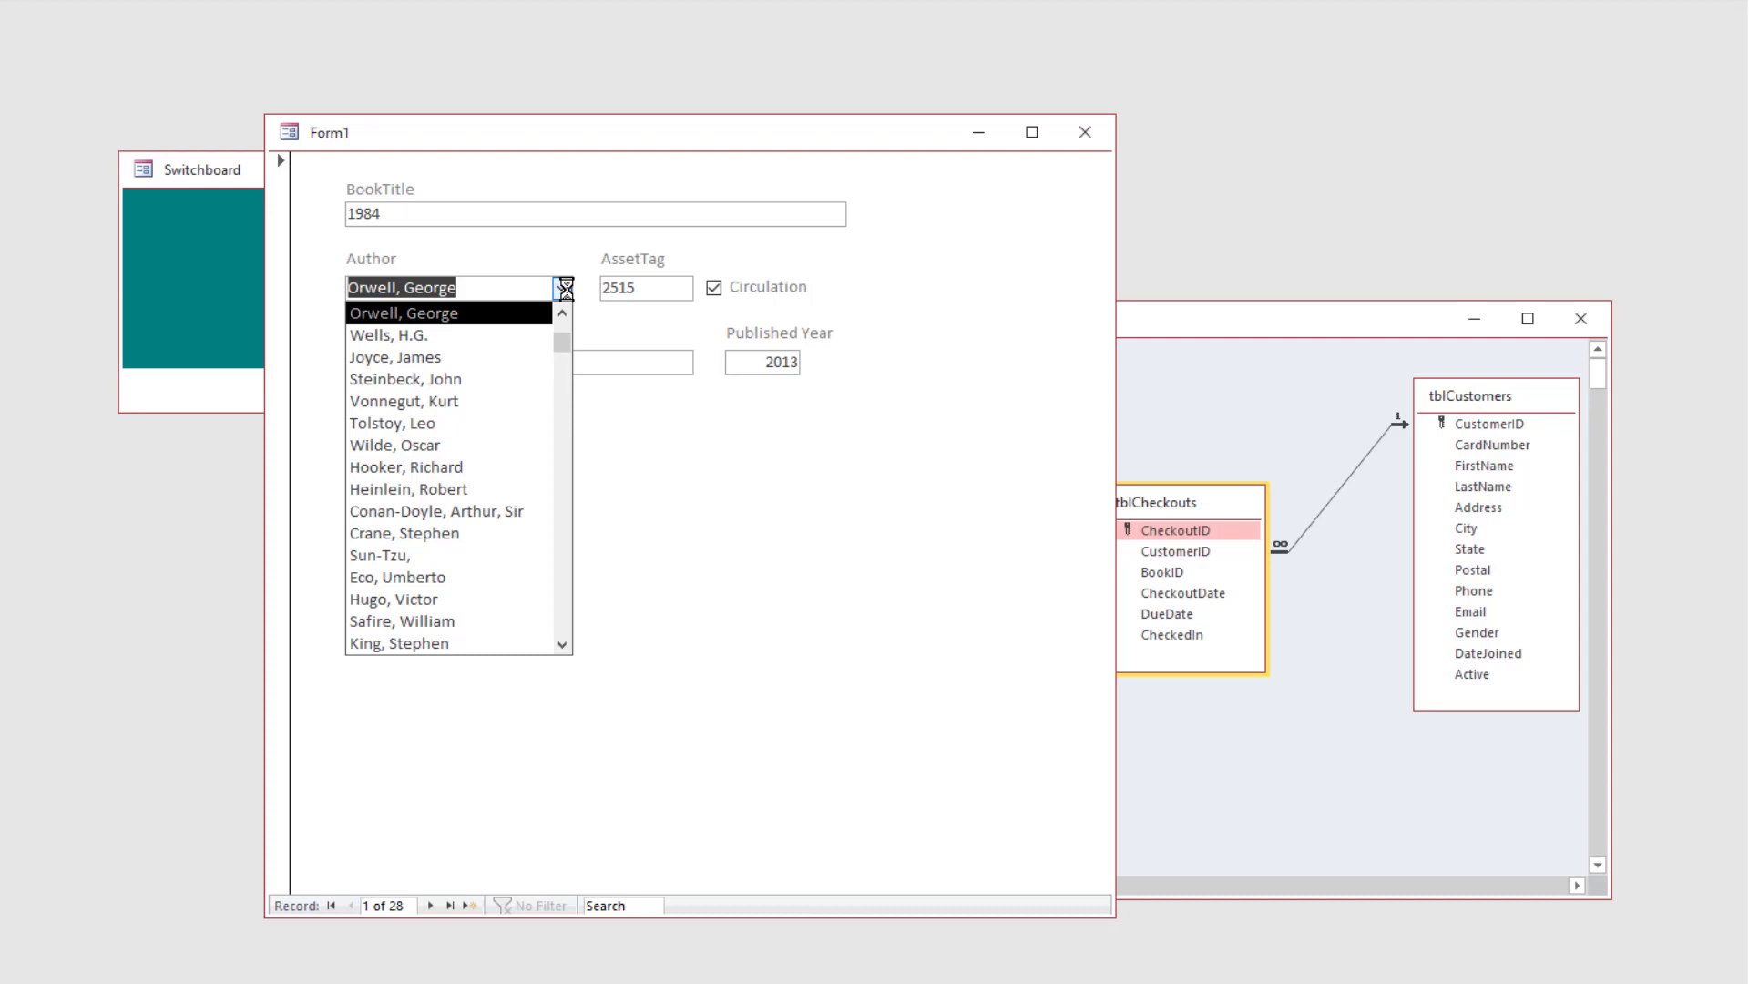
left_click(564, 288)
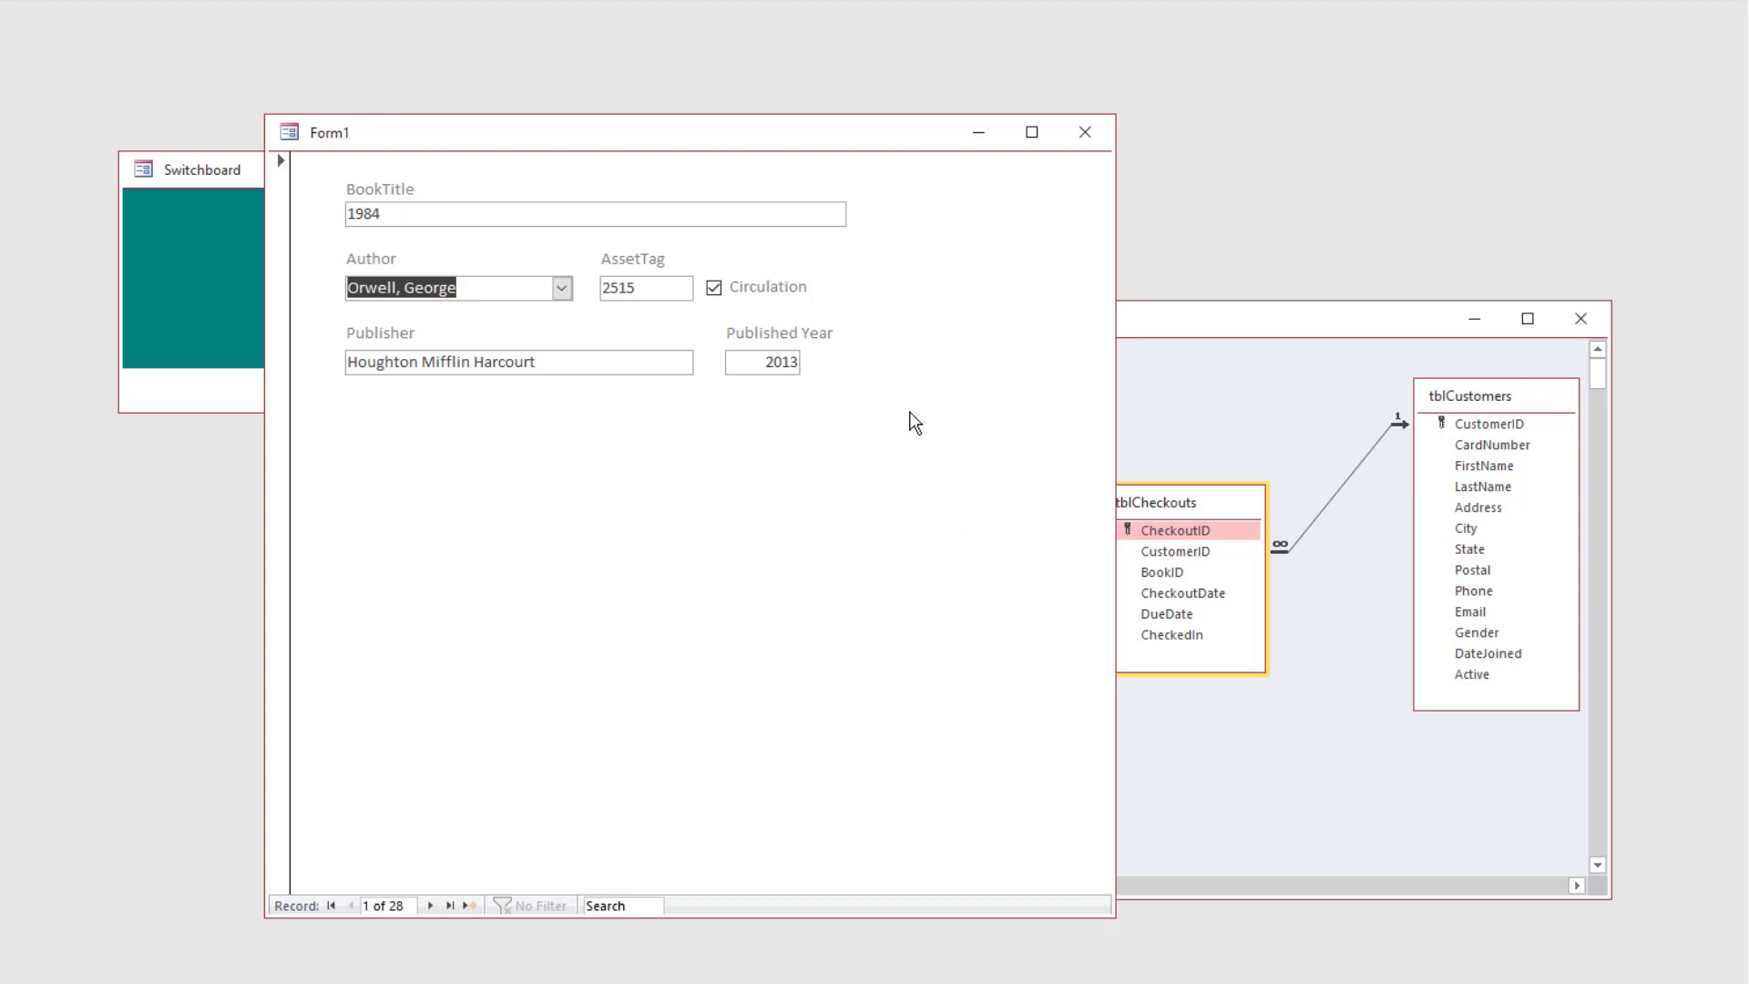
right_click(716, 439)
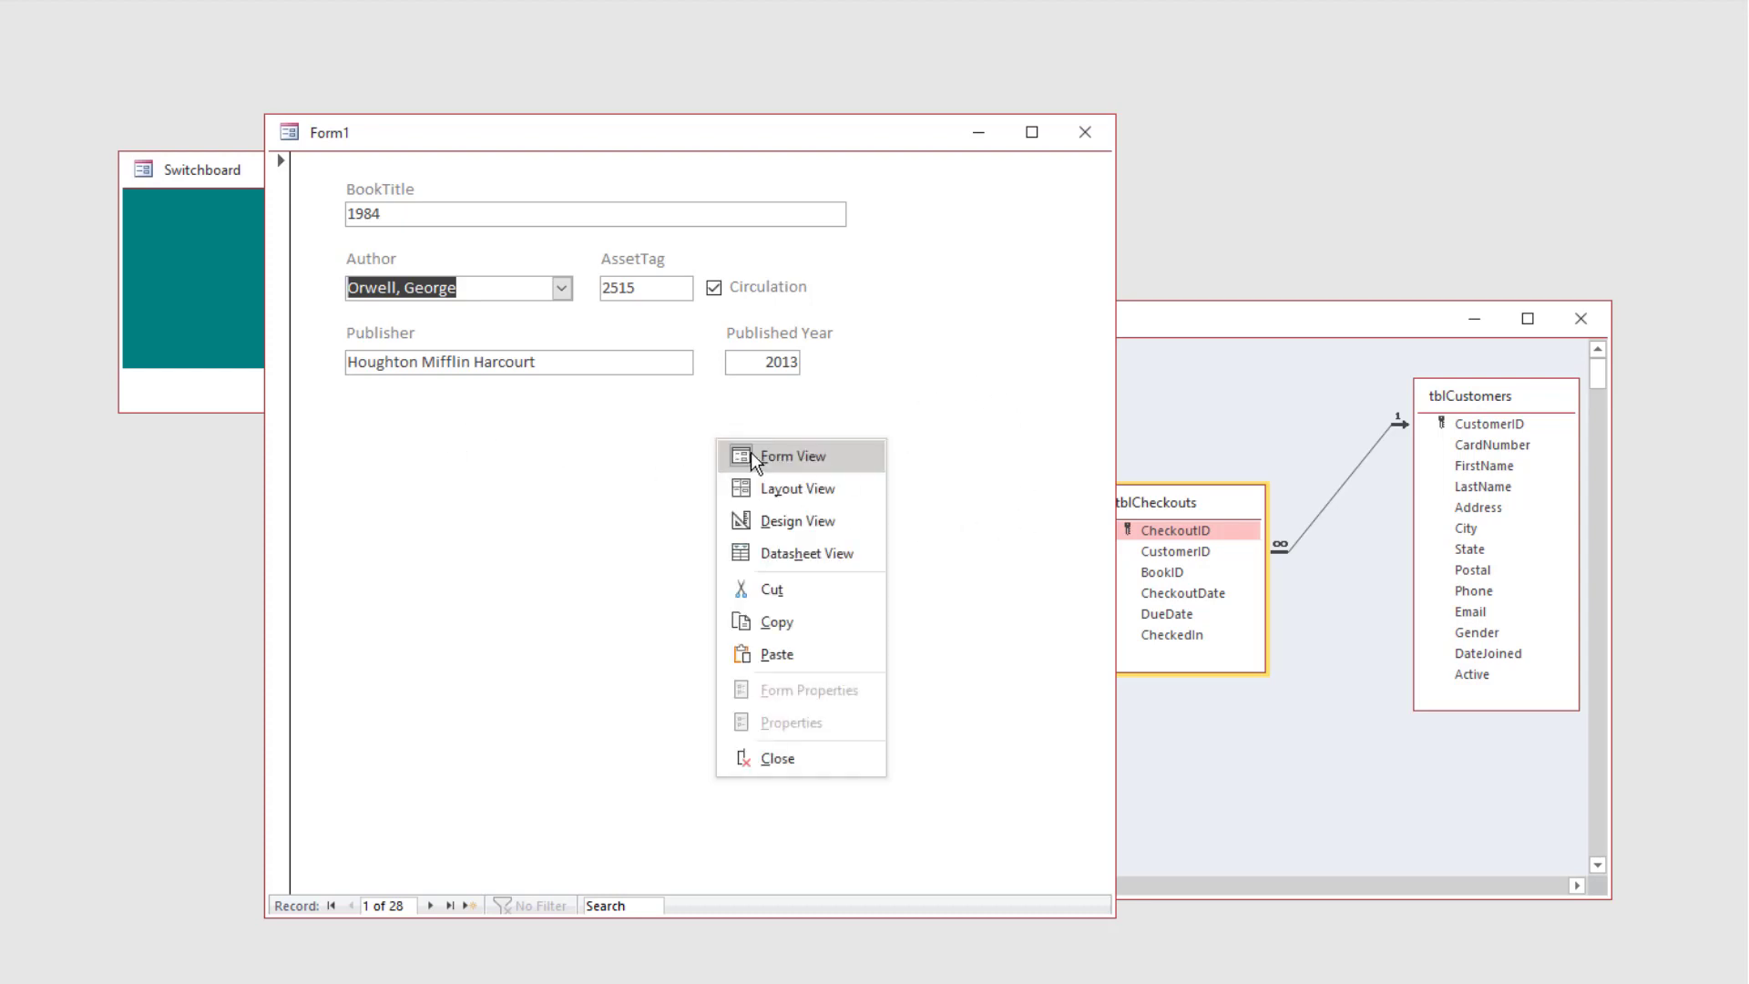
left_click(767, 521)
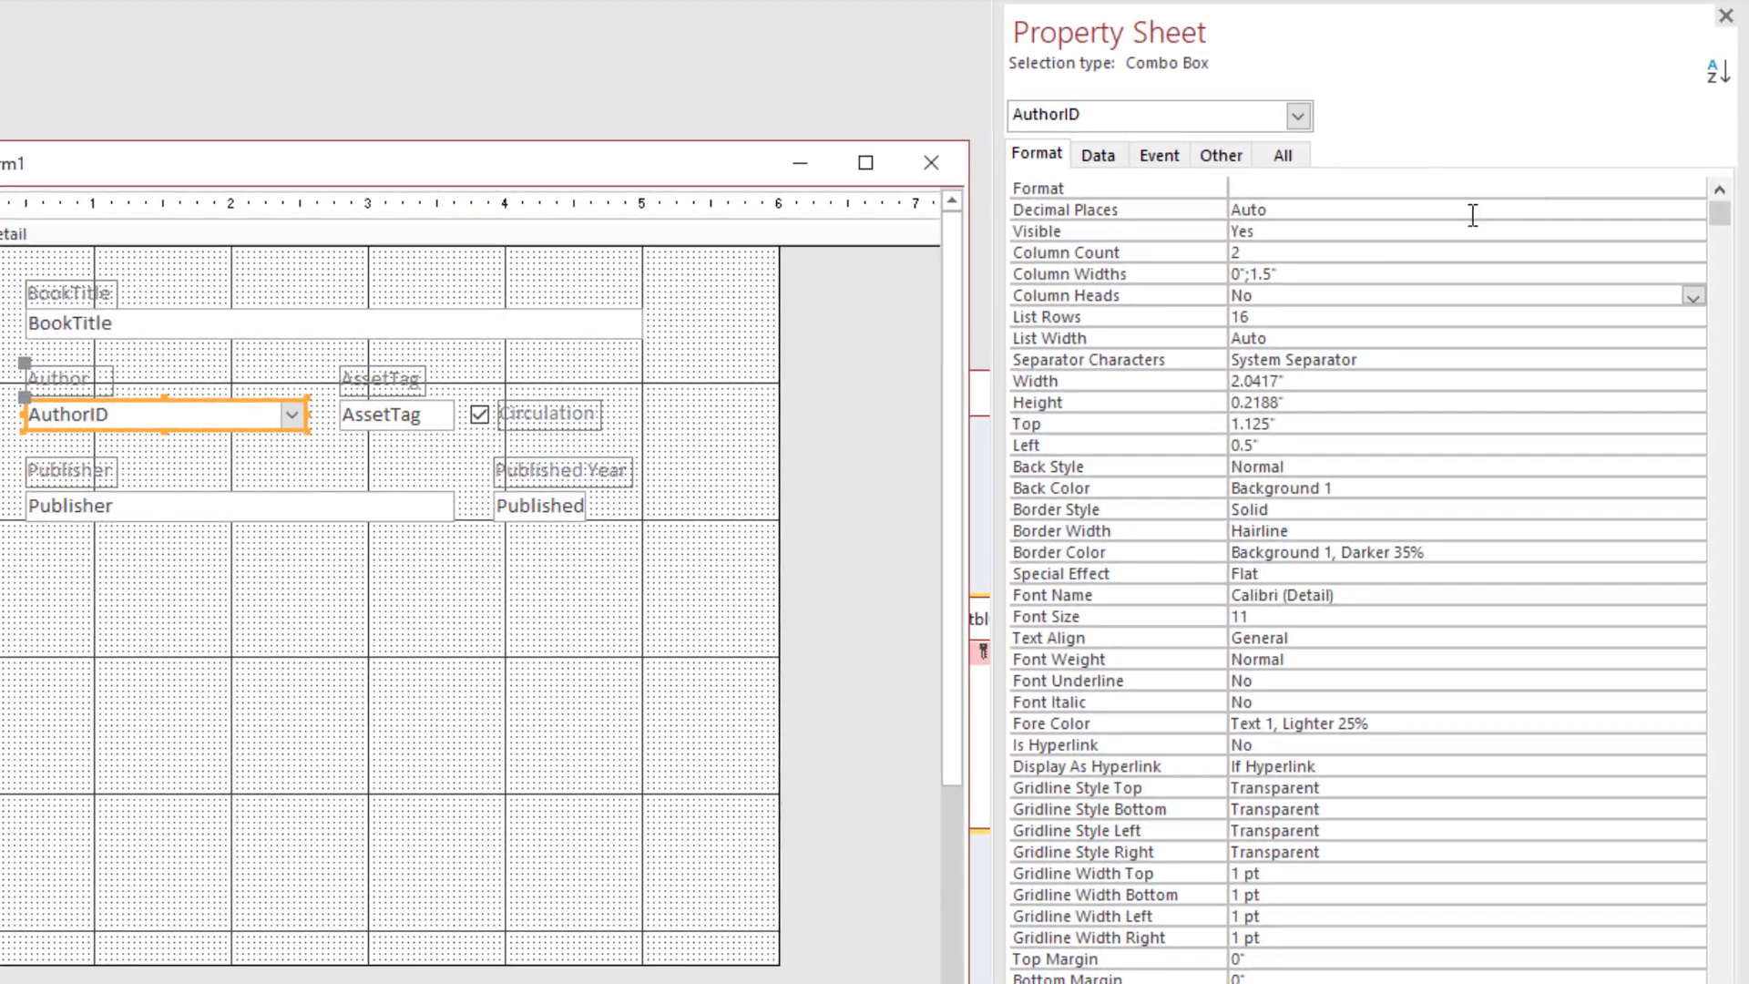
Set the form's Caption property to Books
left_click(1286, 161)
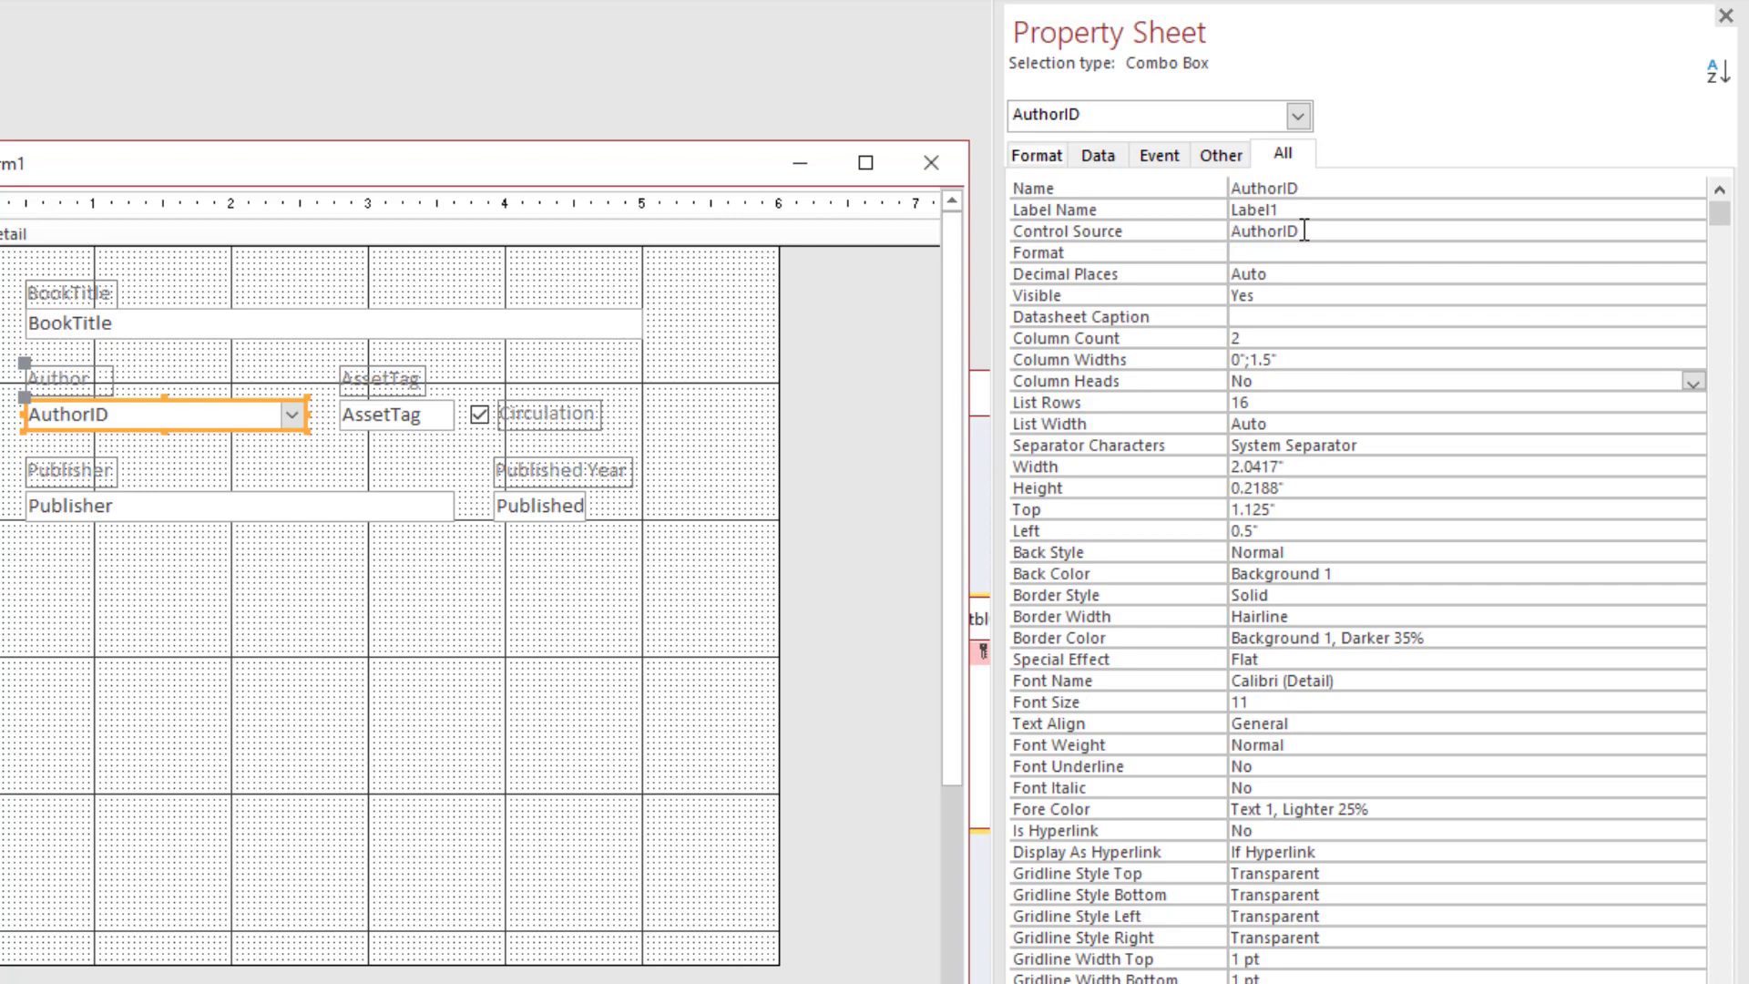
left_click(858, 452)
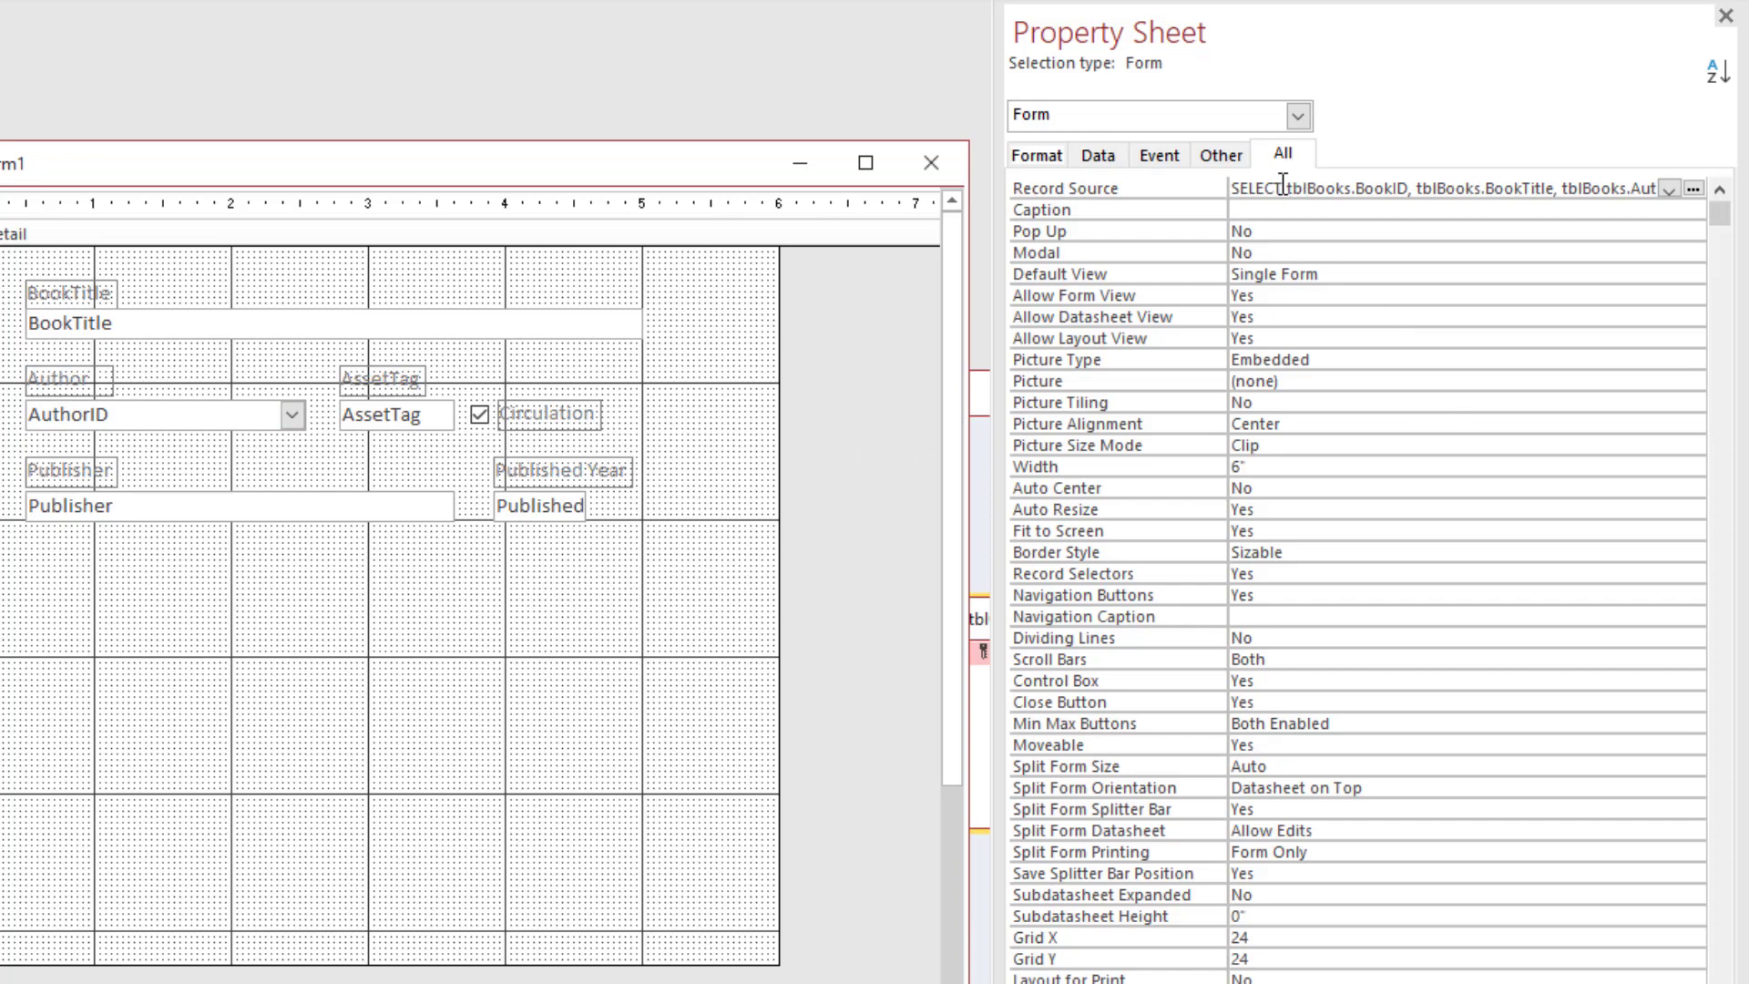
left_click(1300, 209)
type("Books")
key("Return")
Set the form's Allow Datasheet View and Allow Layout View properties to No
key("Return")
key("Return")
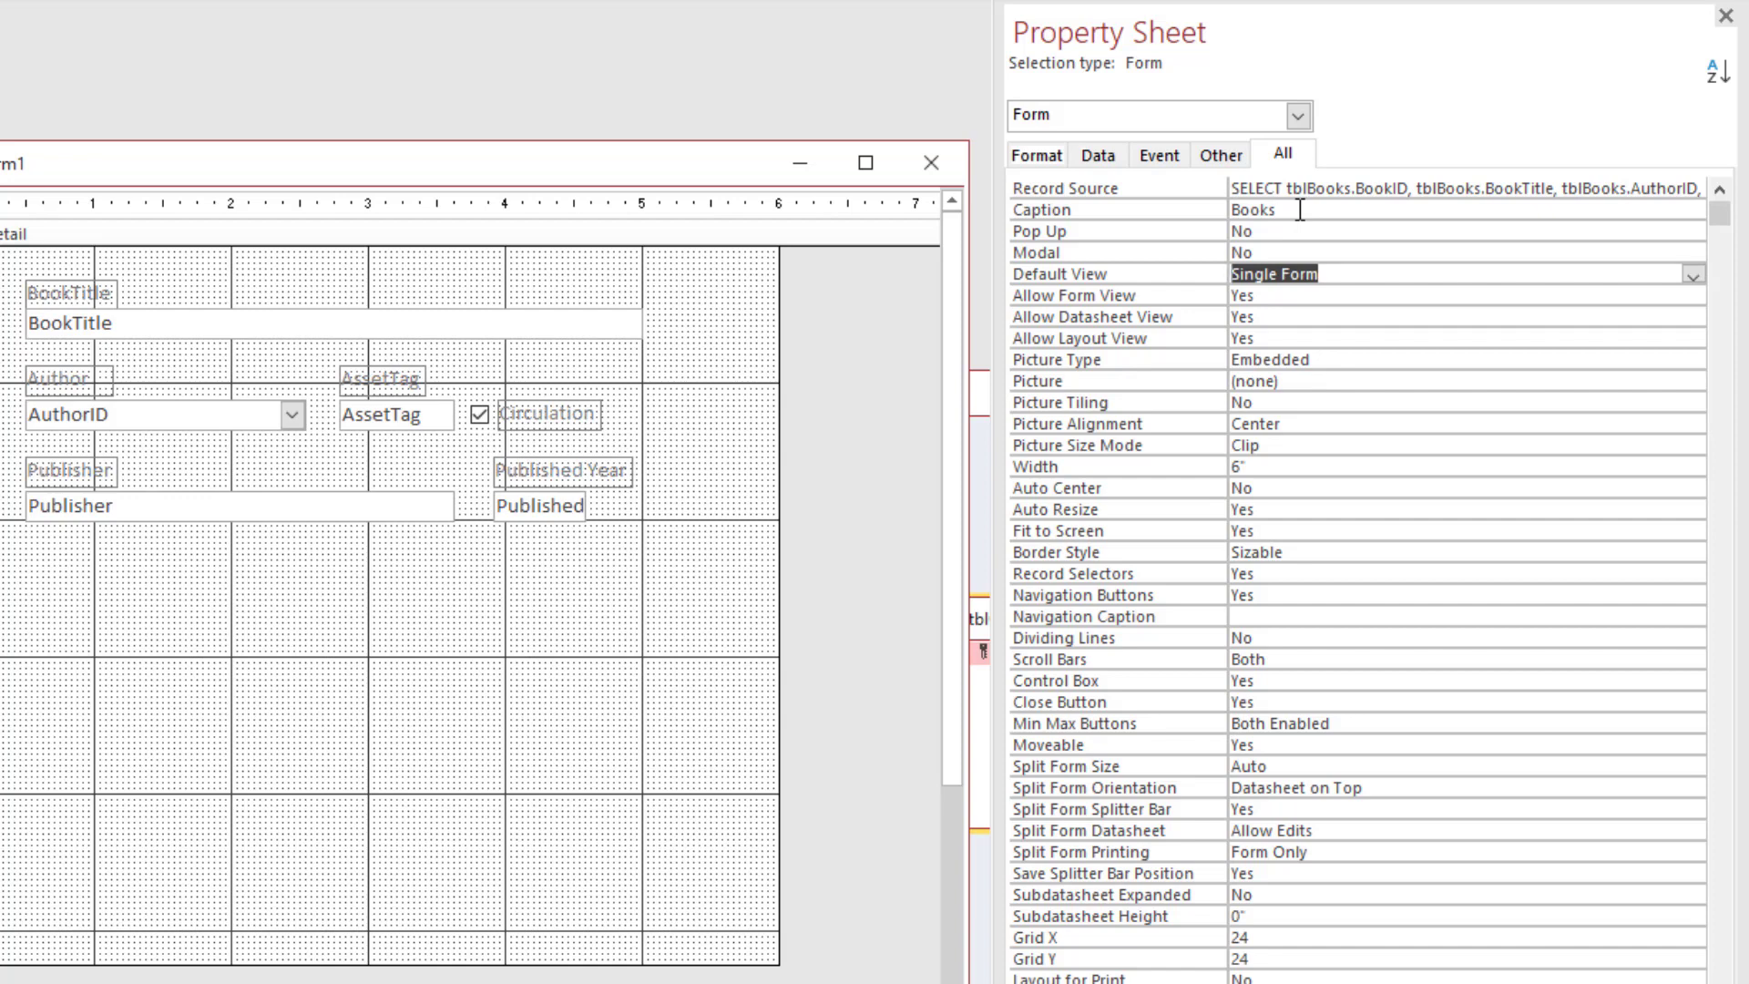
key("Return")
key("Return")
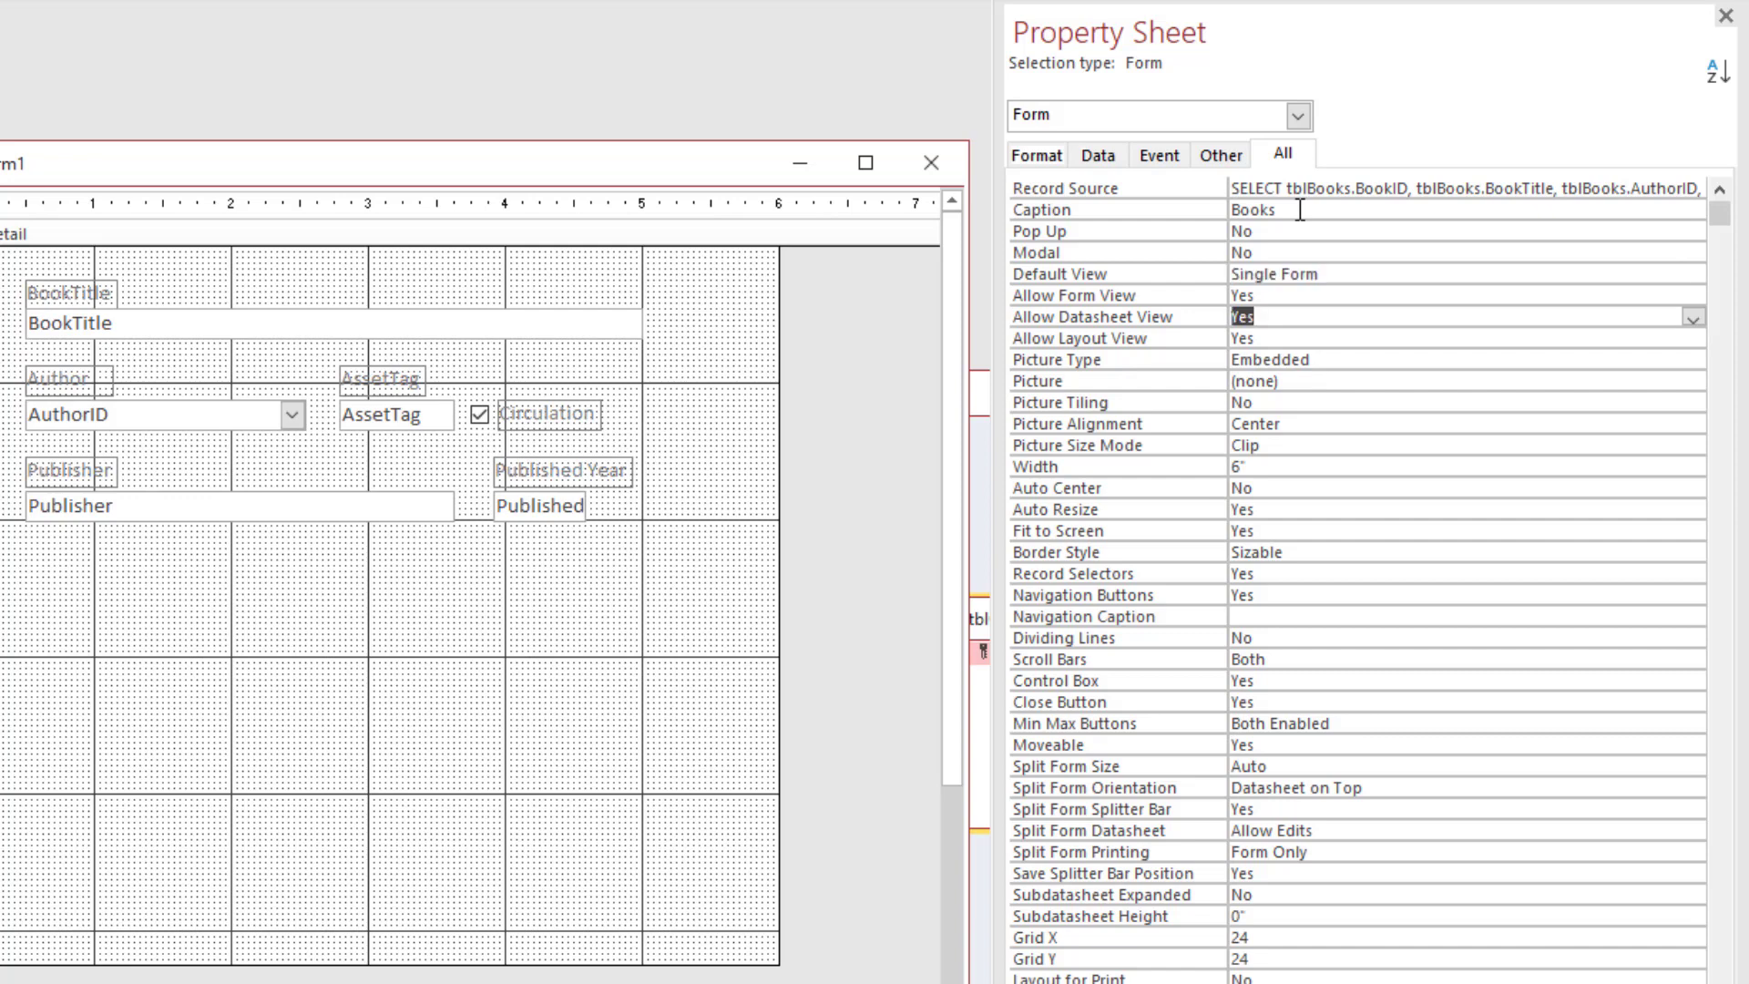
type("No")
key("Return")
type("no")
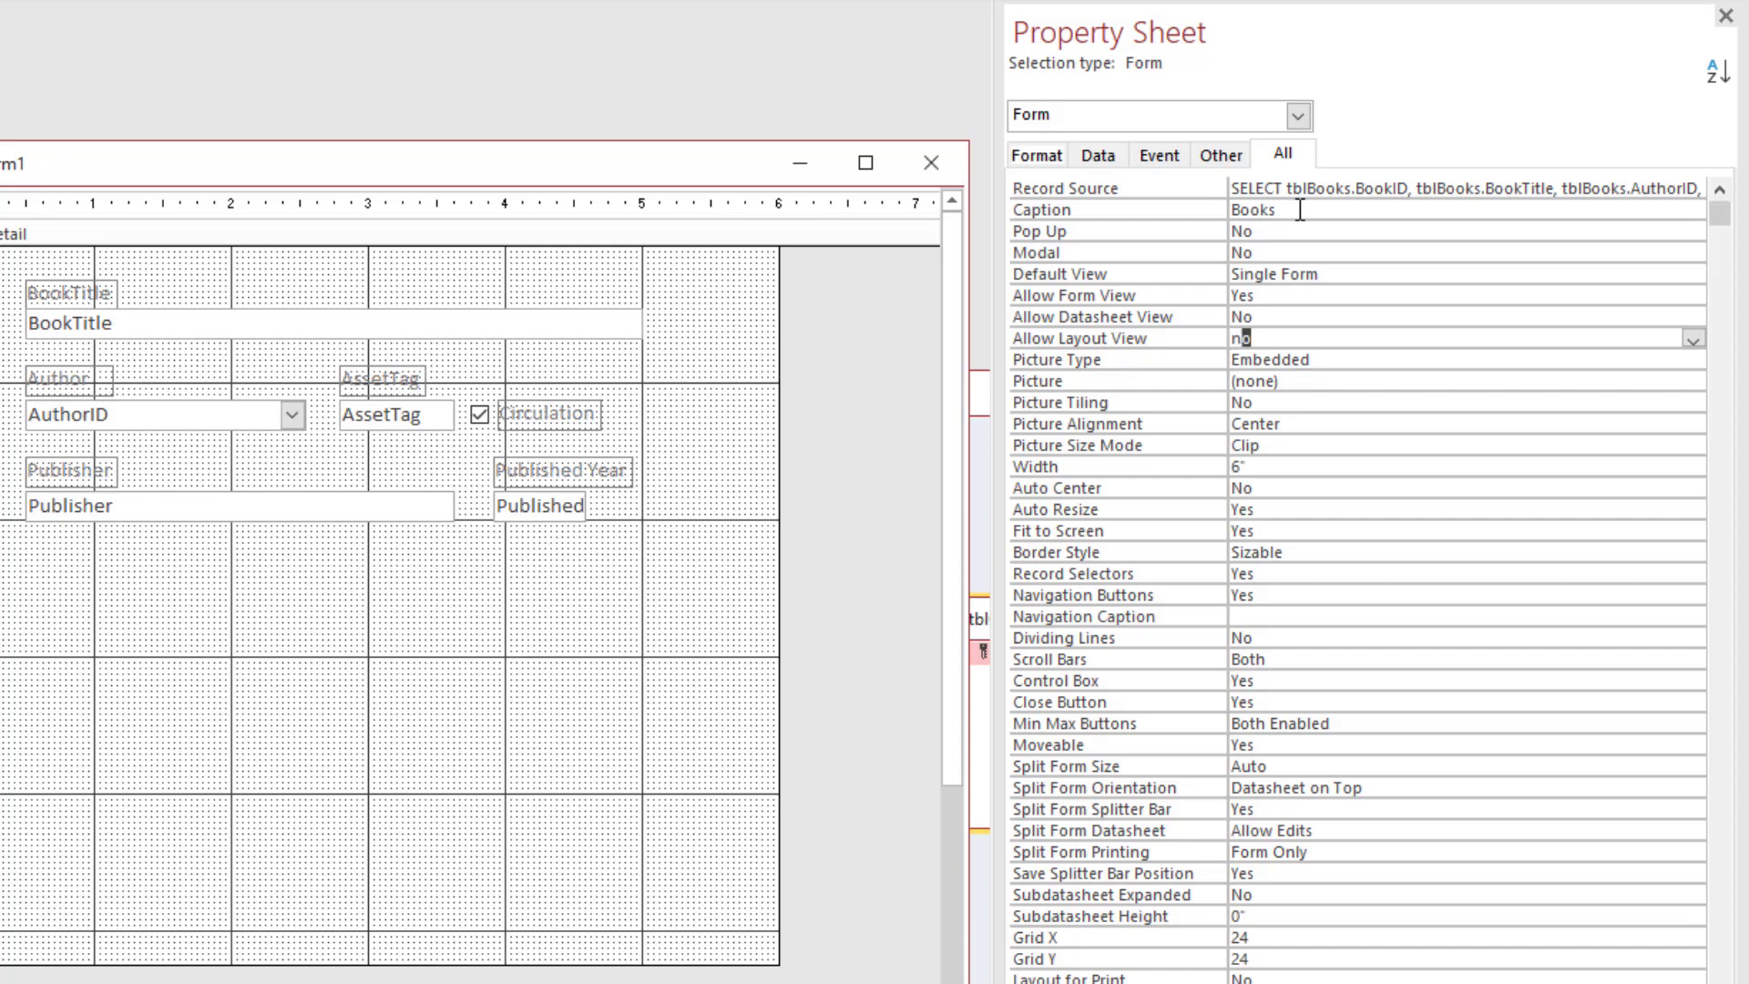
key("Return")
Locate the form's Record Selectors property, try out the record selector in form view and return to the design
key("Down")
key("Down")
key("Down")
key("Down")
key("Down")
key("Down")
key("Down")
key("Down")
key("Down")
key("Down")
key("Up")
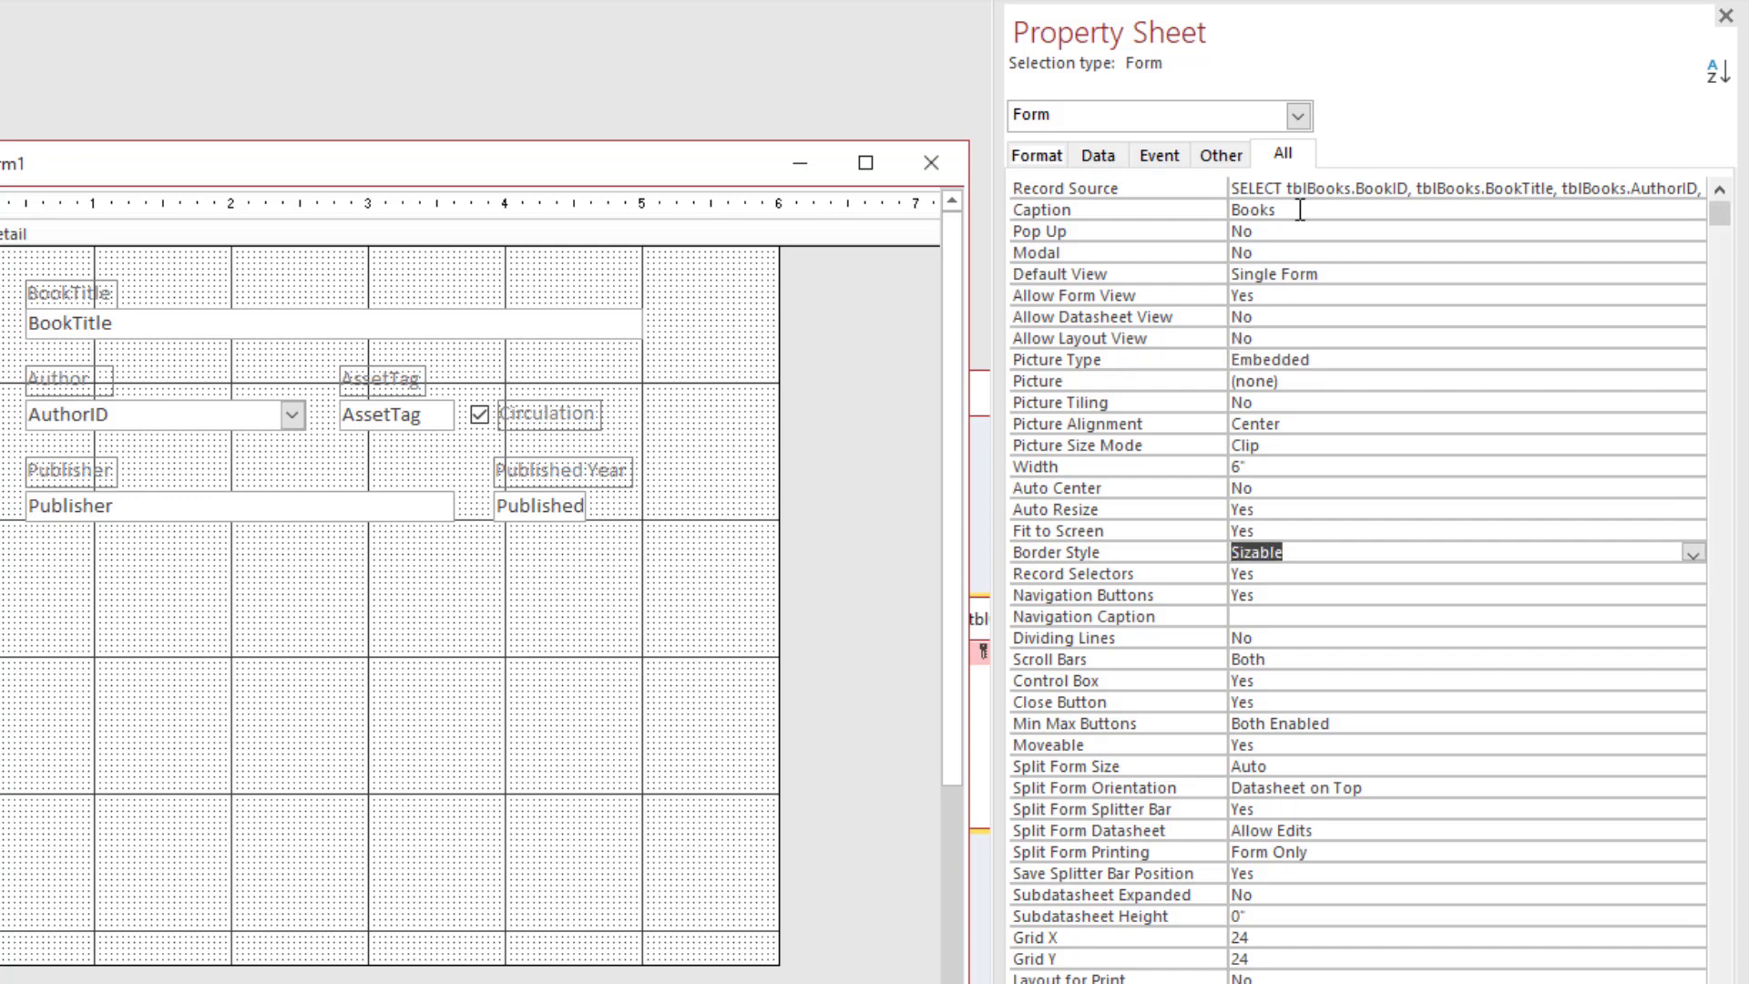
key("Down")
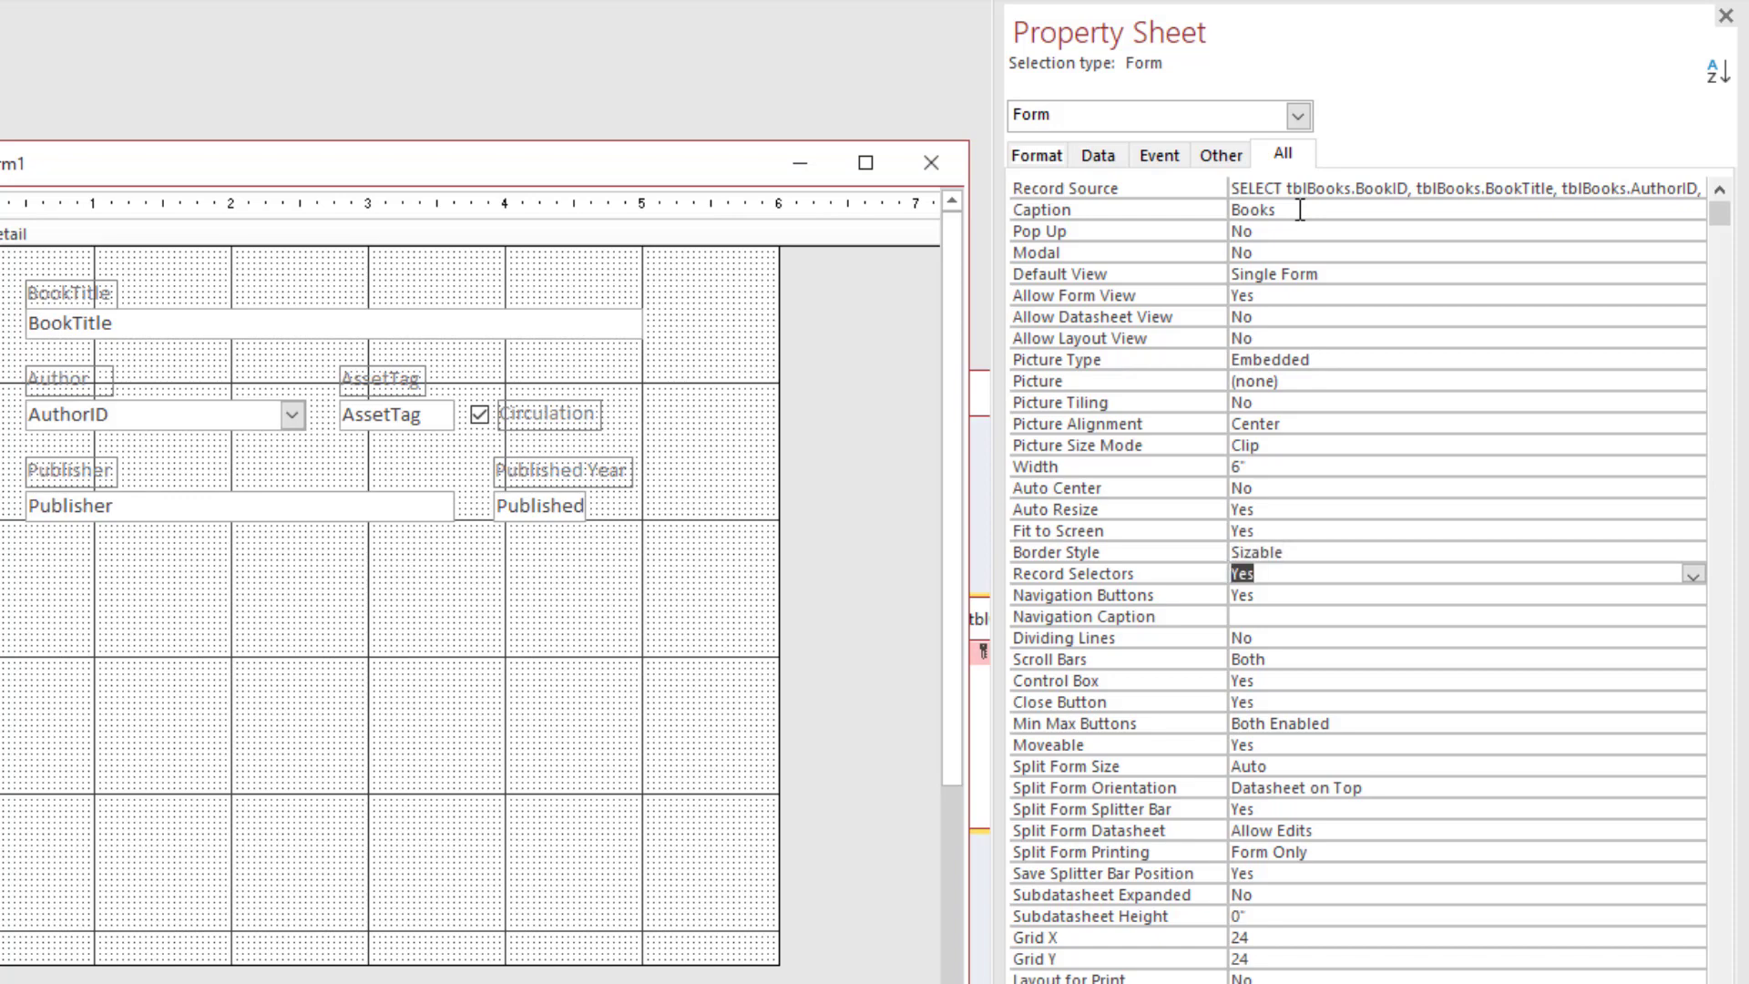
key("F5")
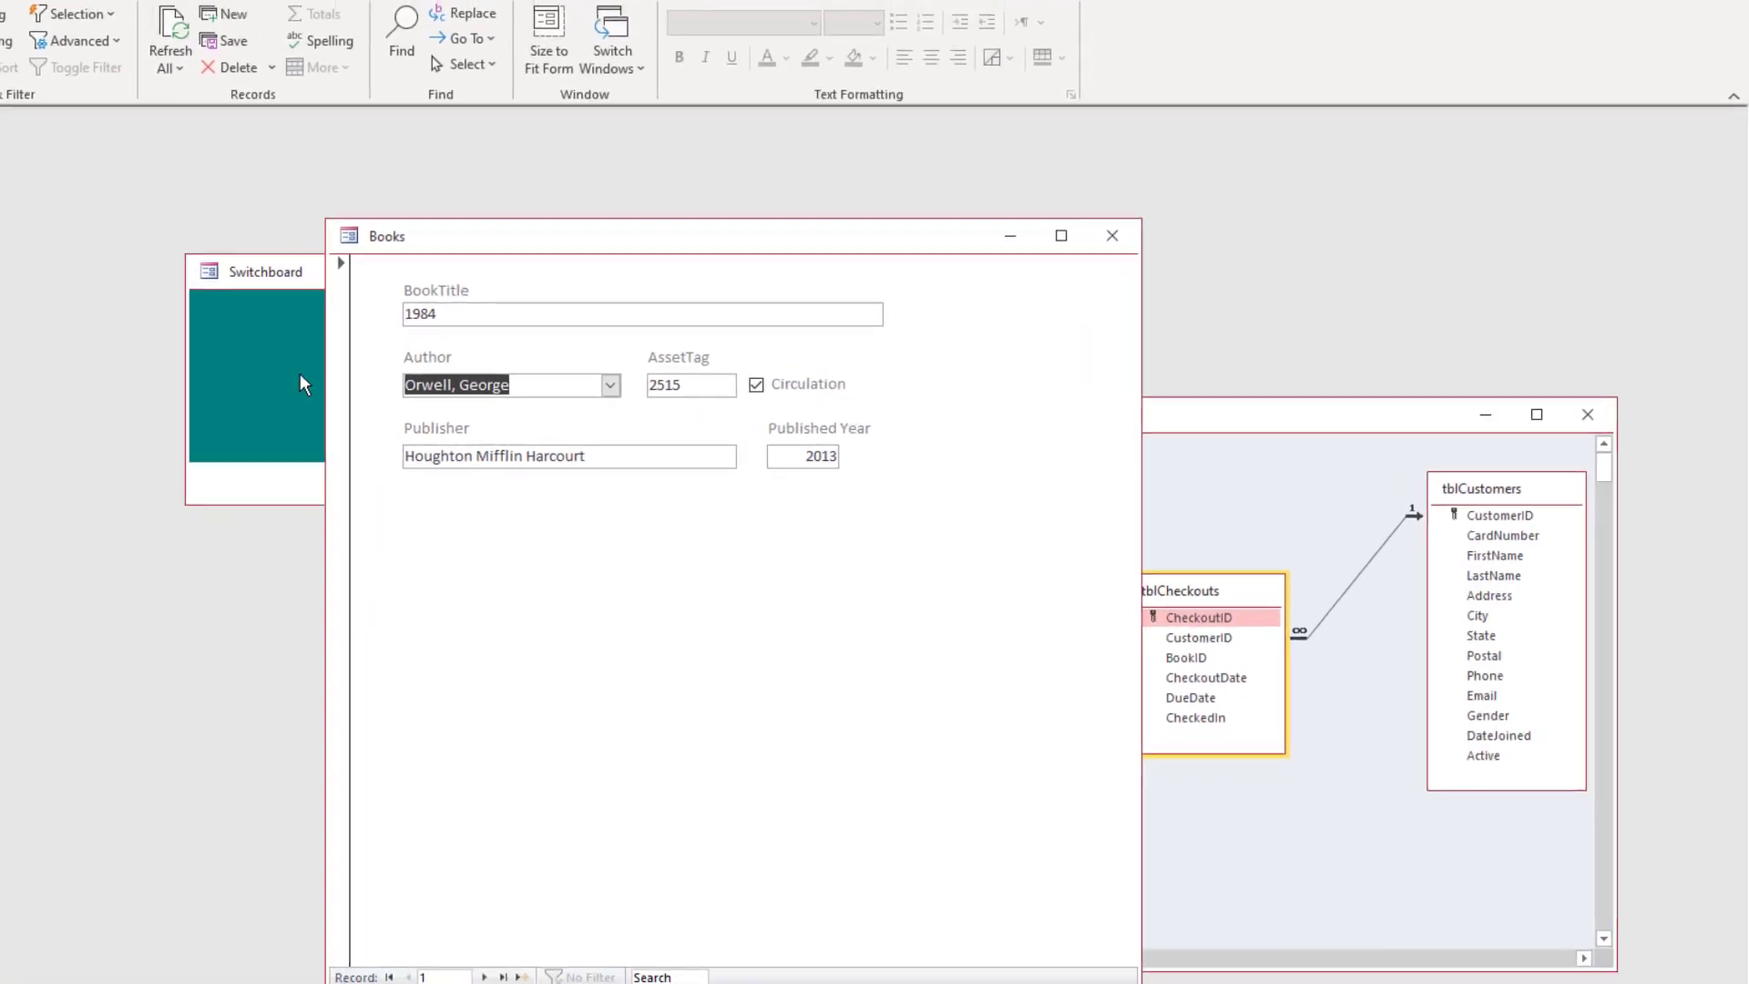
left_click(347, 298)
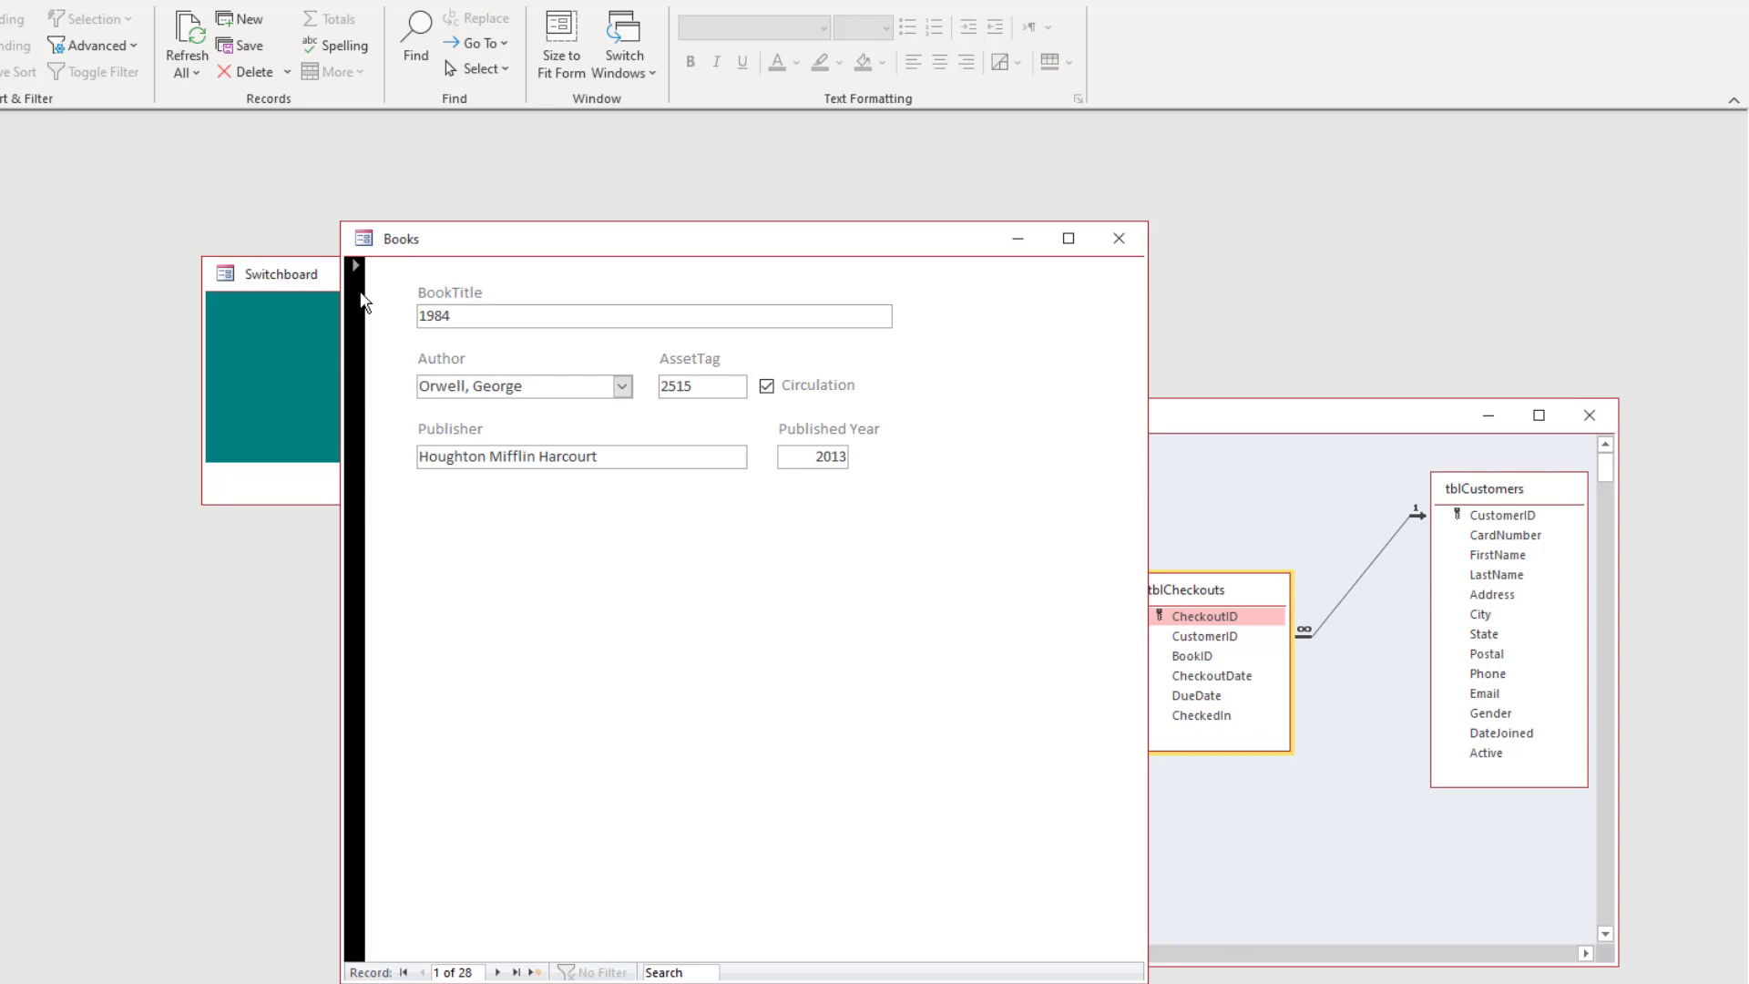
key("ctrl+period")
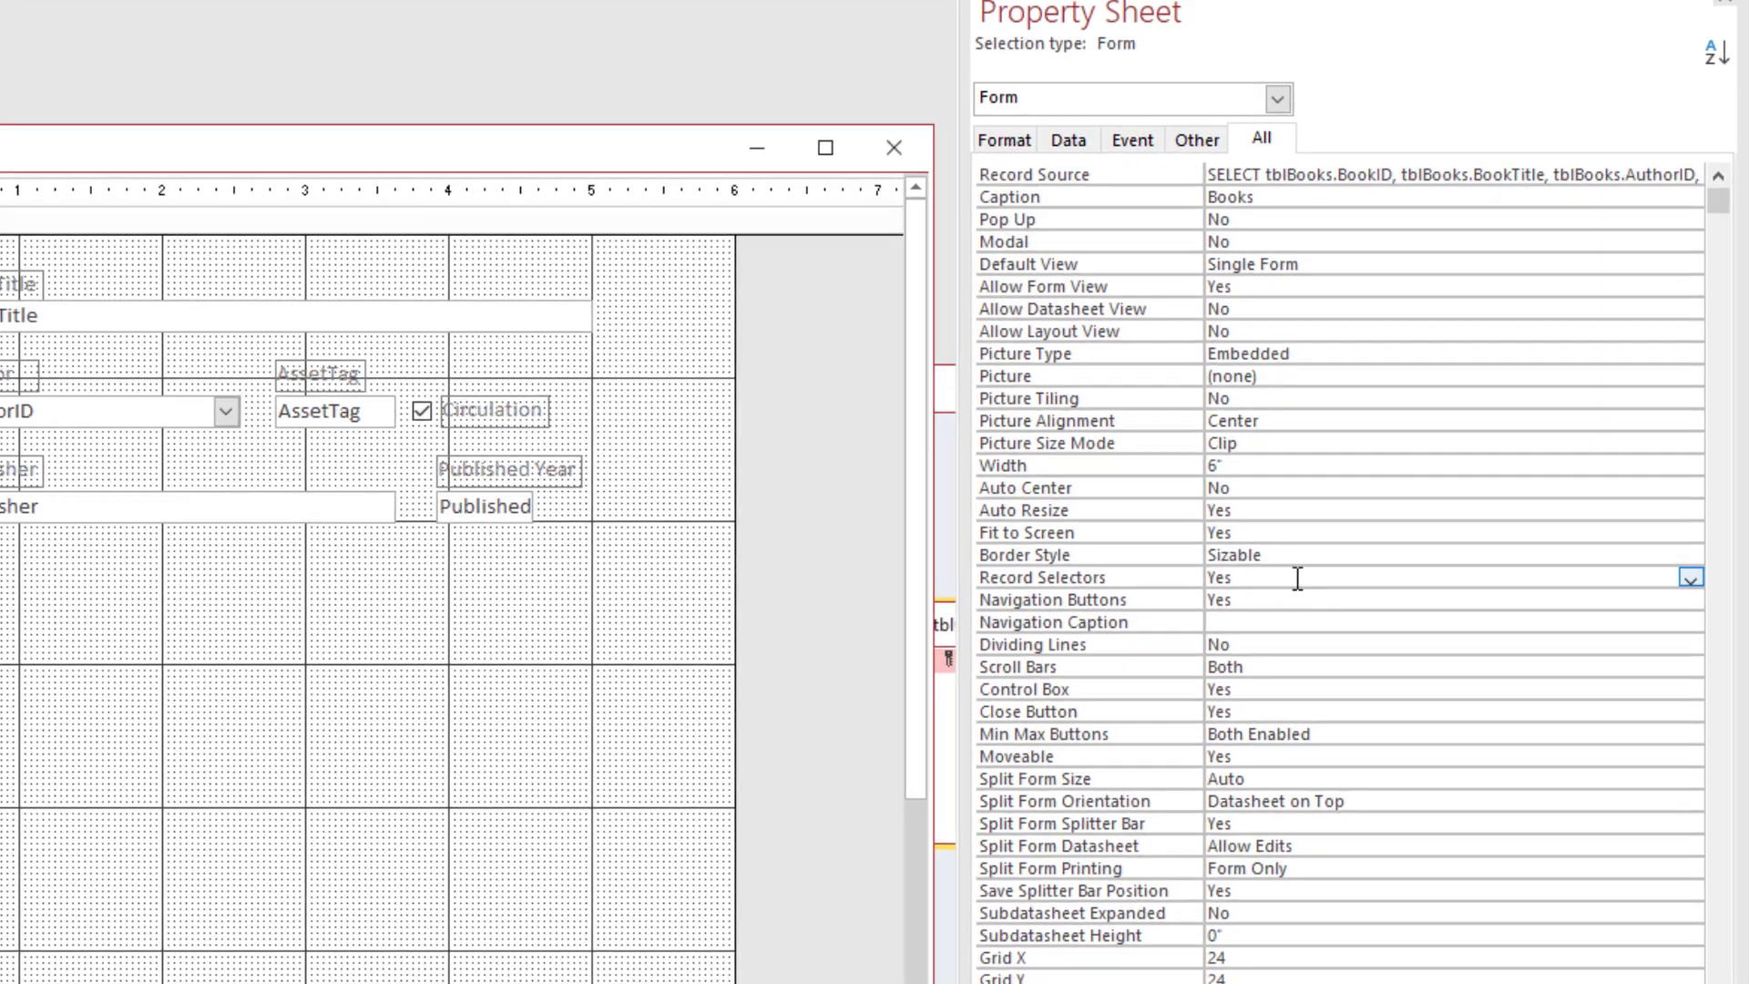
Set the form's Record Selectors property to No and its Scroll Bars property to Neither
double_click(1297, 579)
left_click(1297, 666)
double_click(1296, 666)
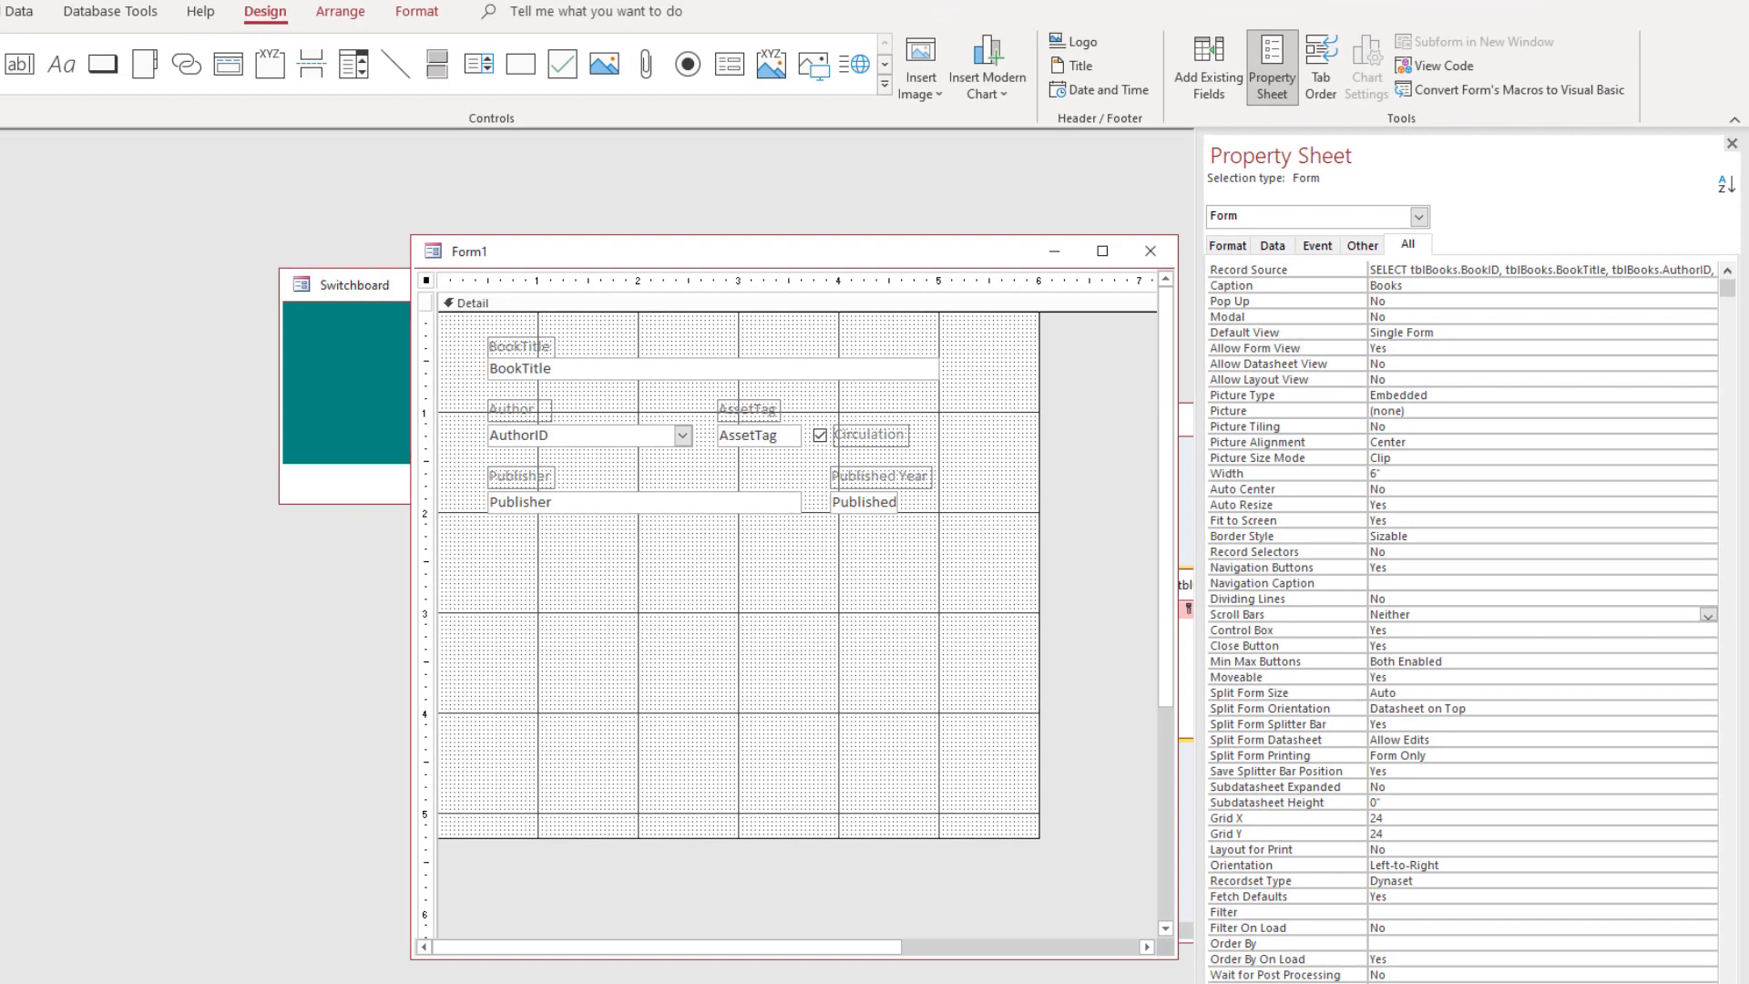
Shrink the Books window in form view so it fits more closely around the fields, and return to the design
key("F5")
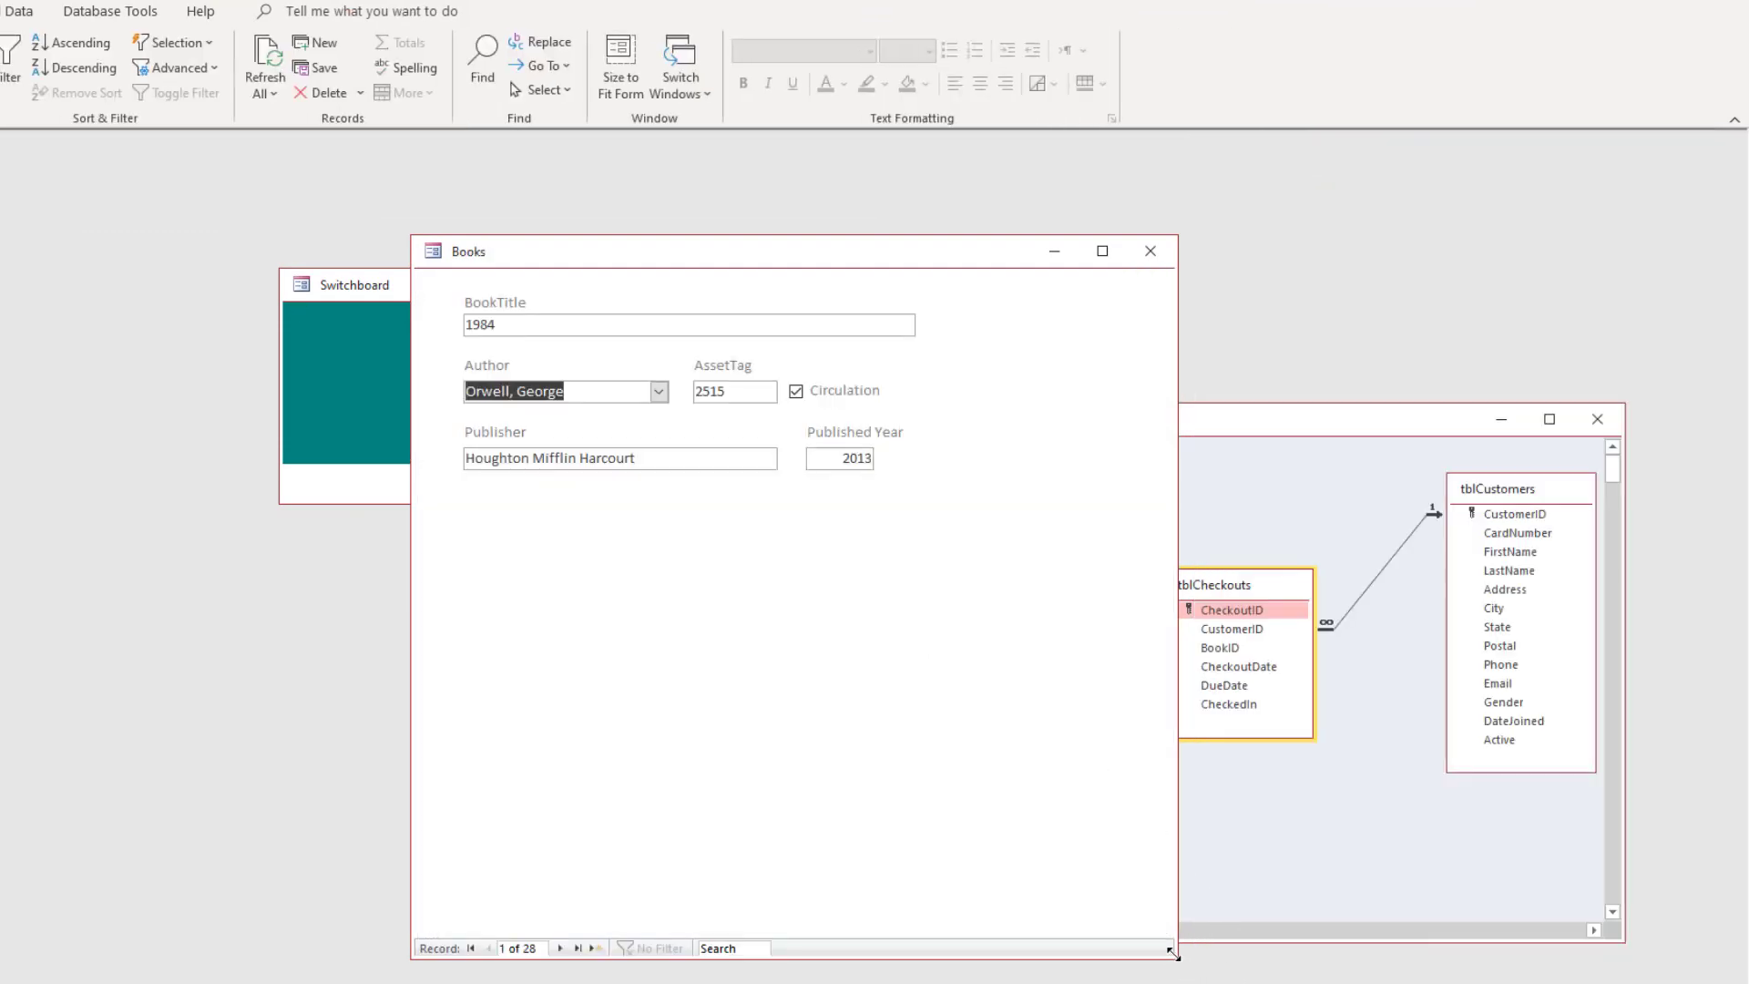
left_click_drag(1176, 958, 1065, 852)
right_click(964, 572)
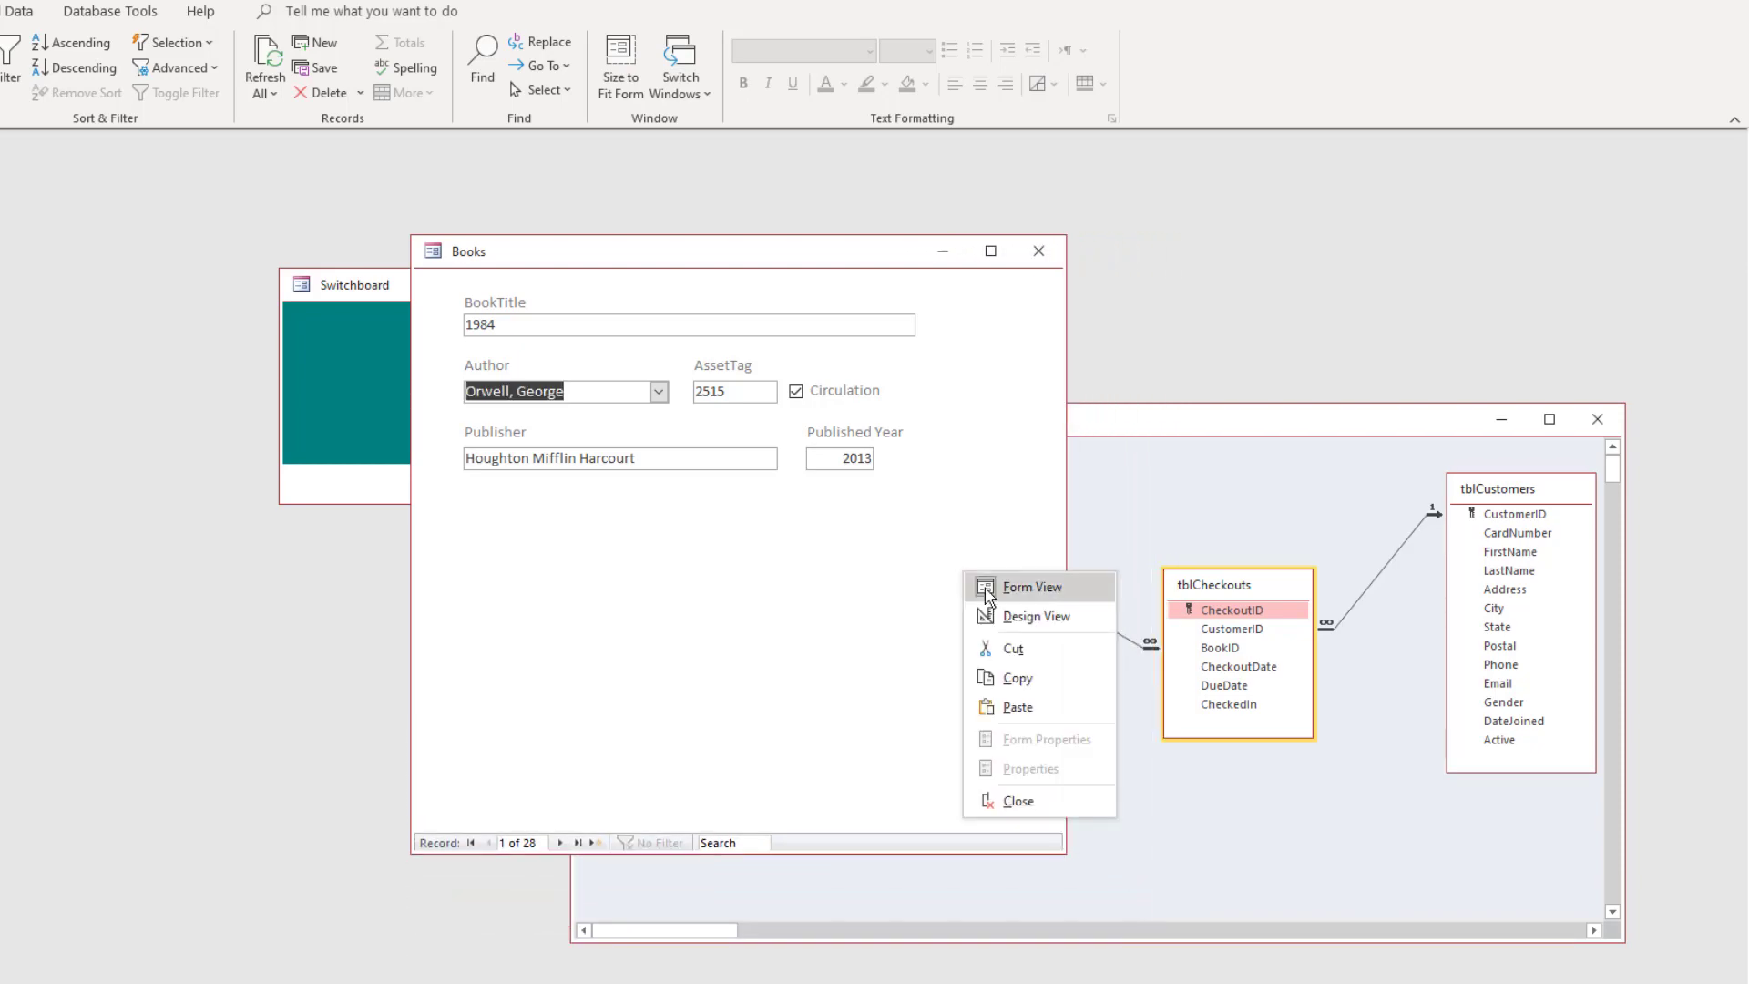
left_click(1024, 618)
Set the Detail section's Back Color to the lightest aqua theme color
left_click(1015, 675)
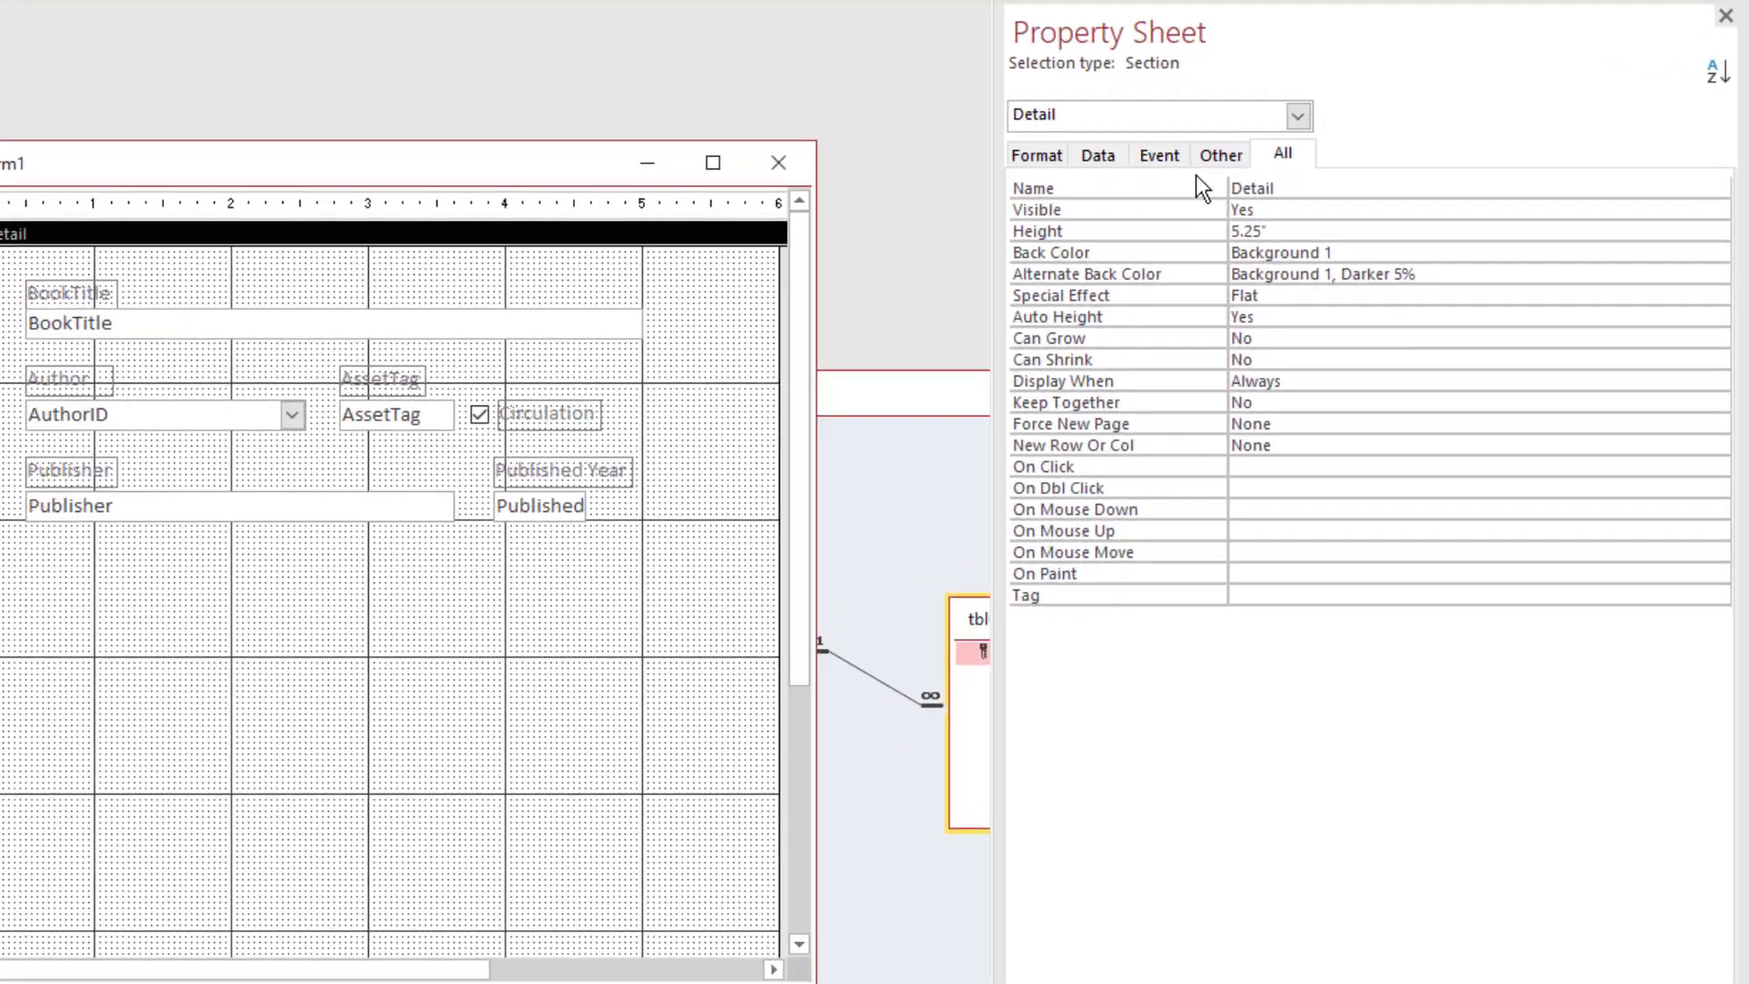
left_click(1403, 253)
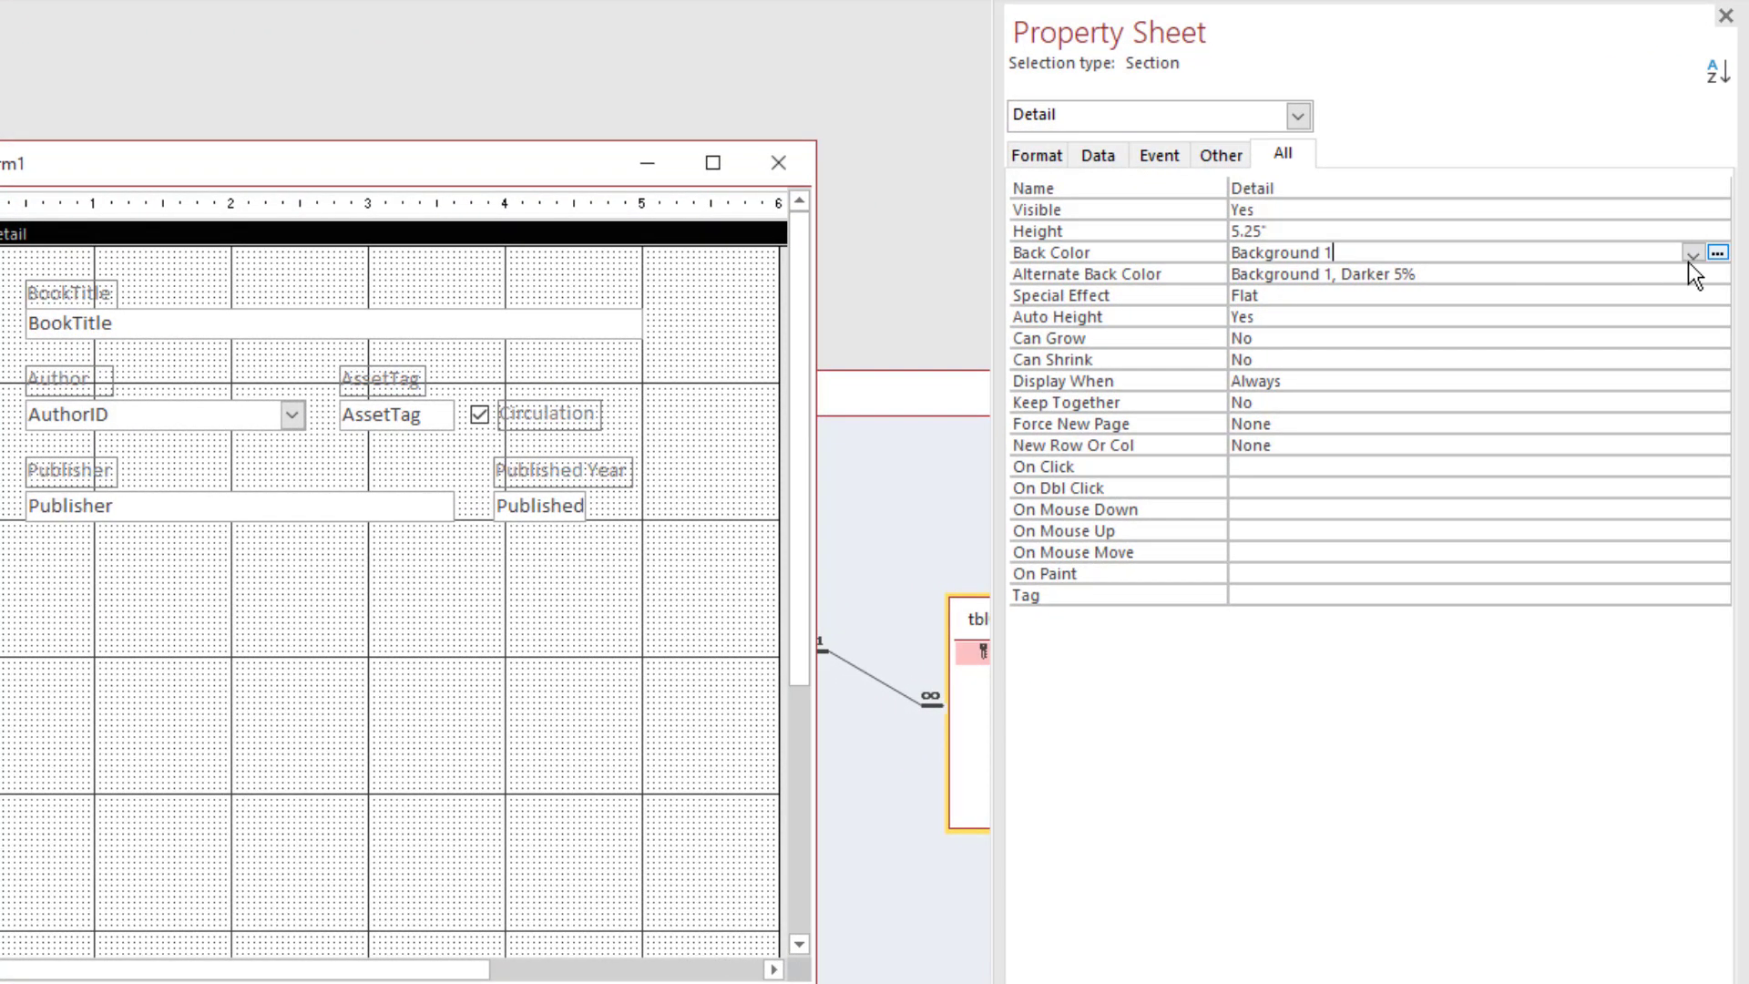
left_click(1691, 252)
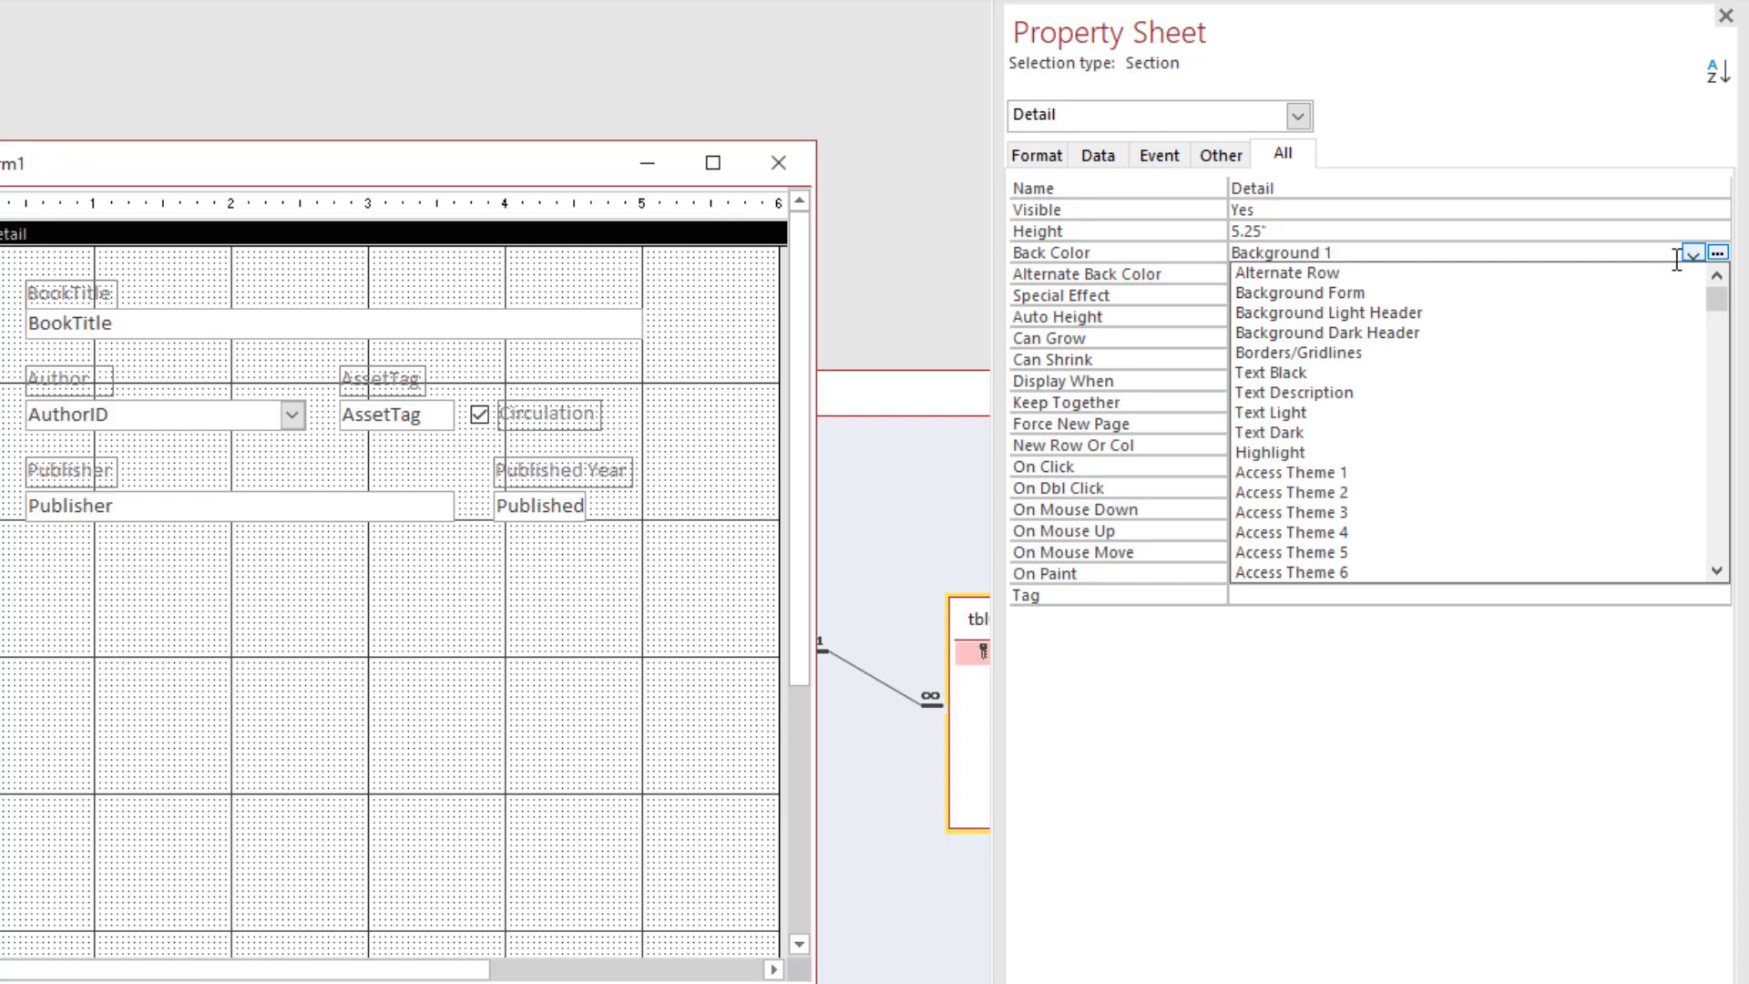
left_click(1718, 254)
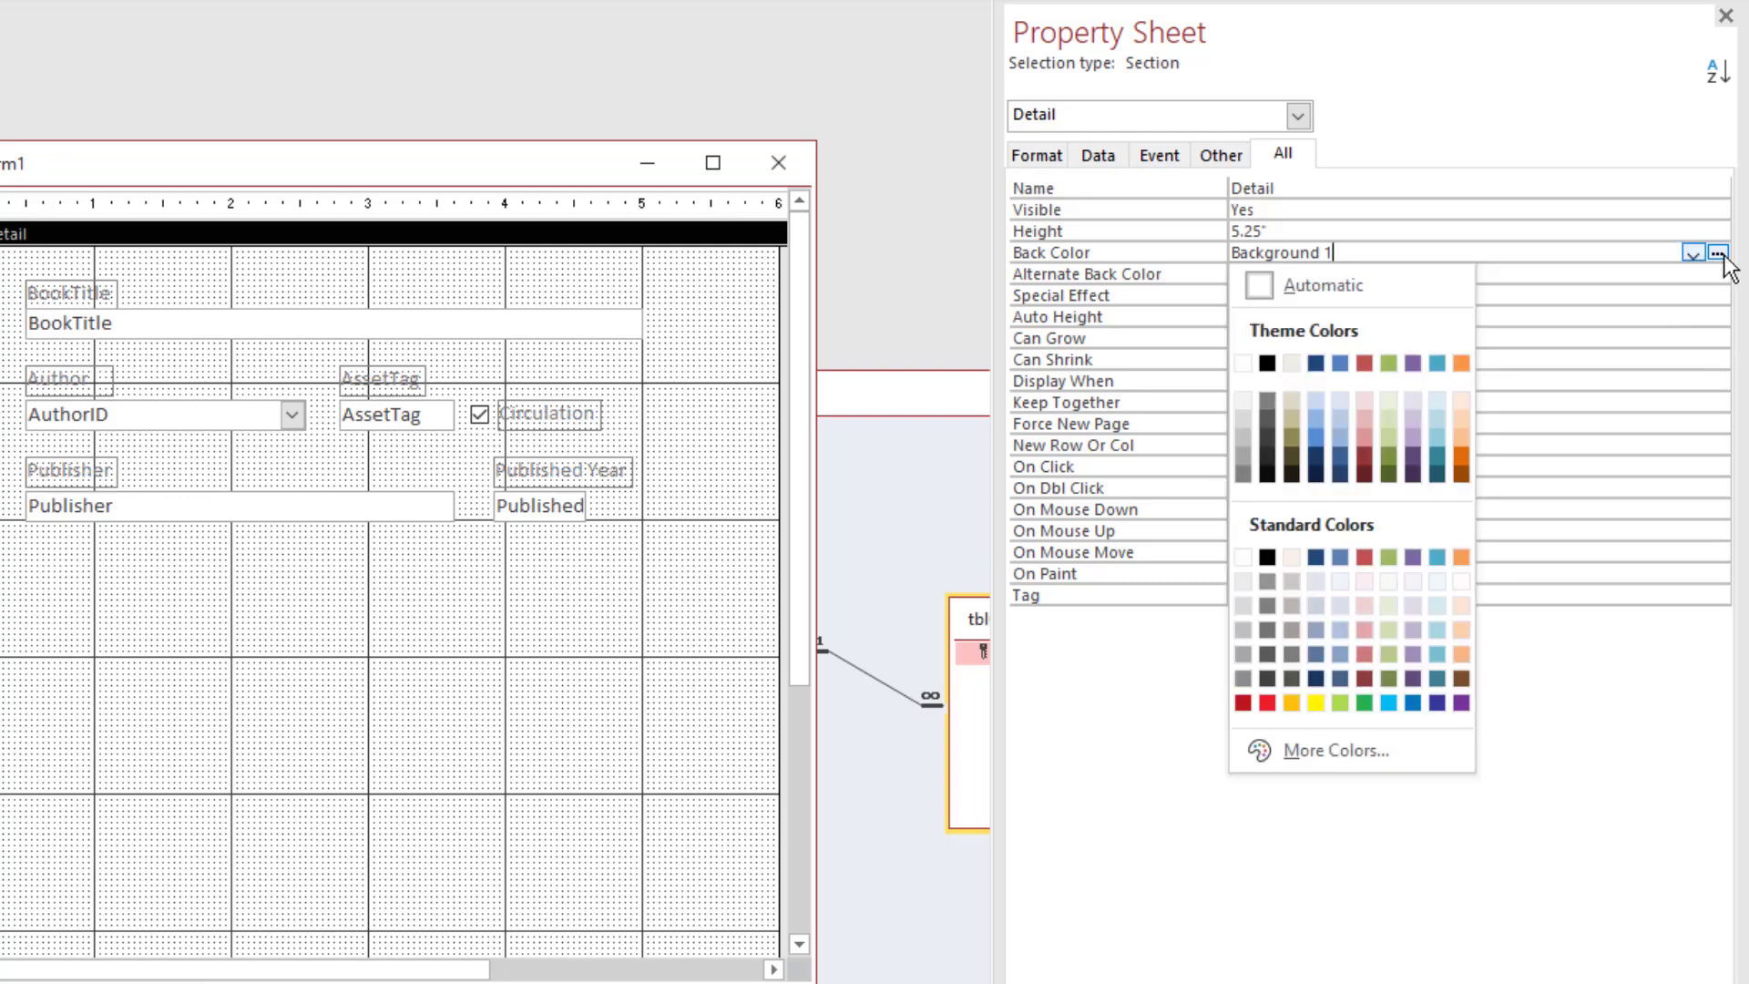
left_click(1439, 403)
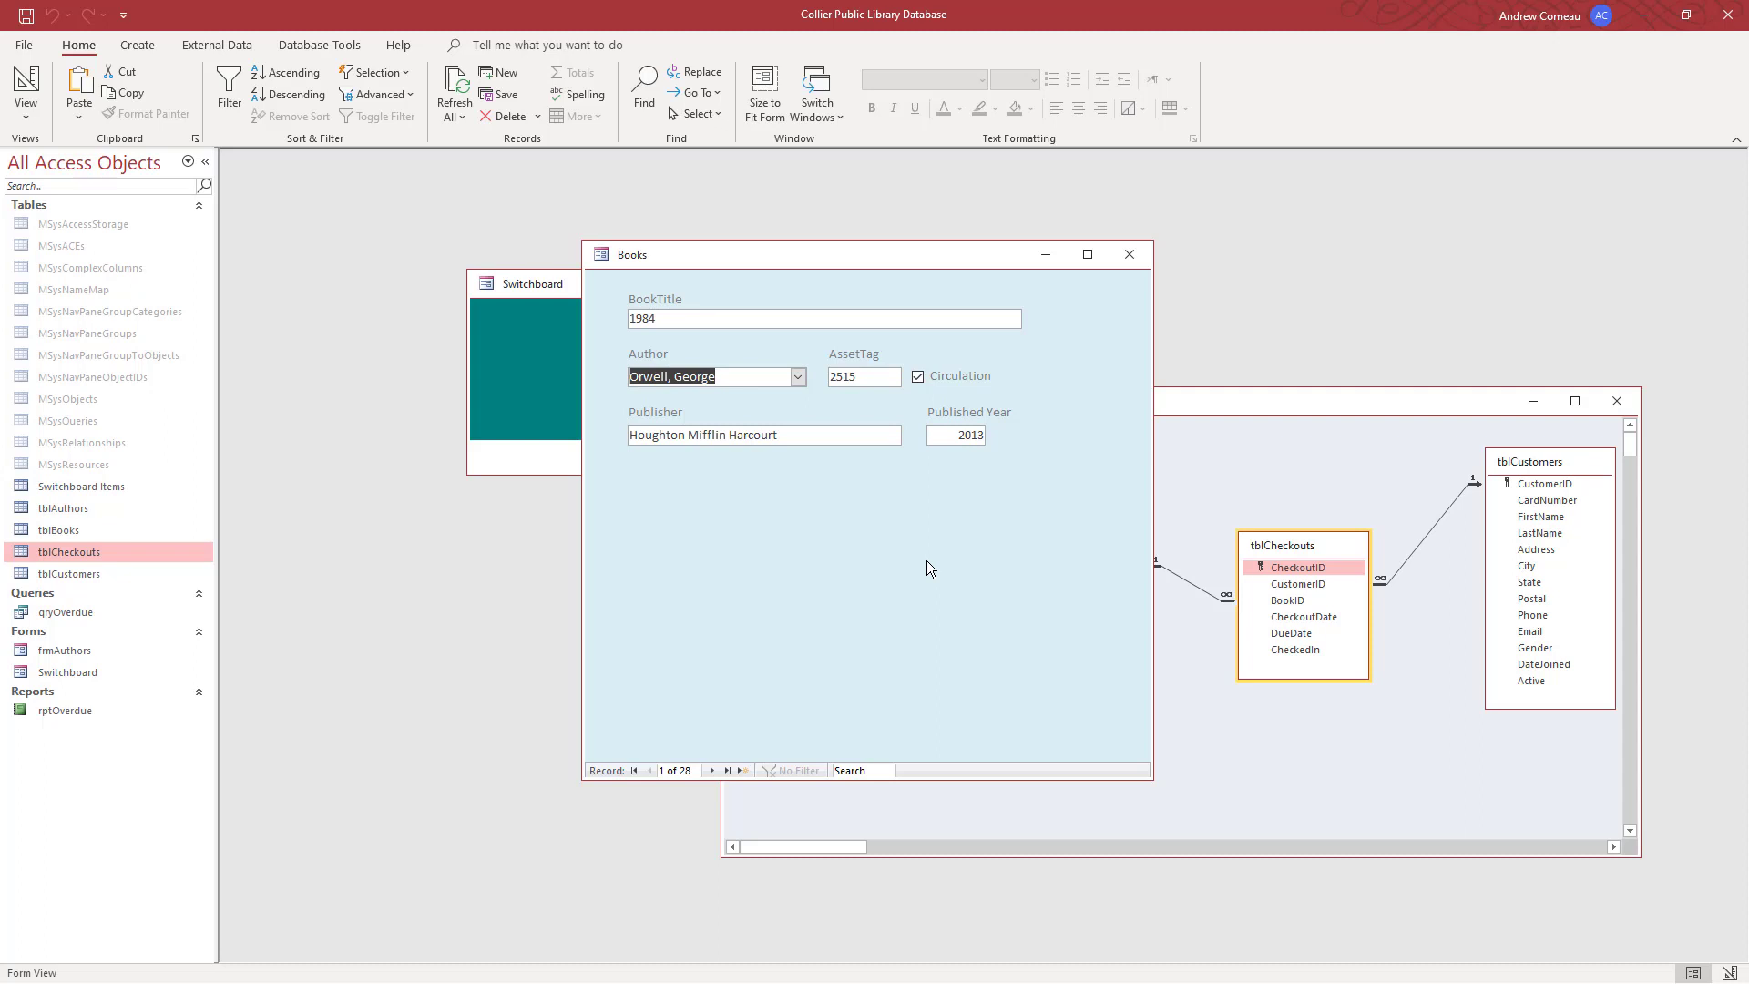
Review the Books form with its new background in form view and return to the design
left_click(755, 376)
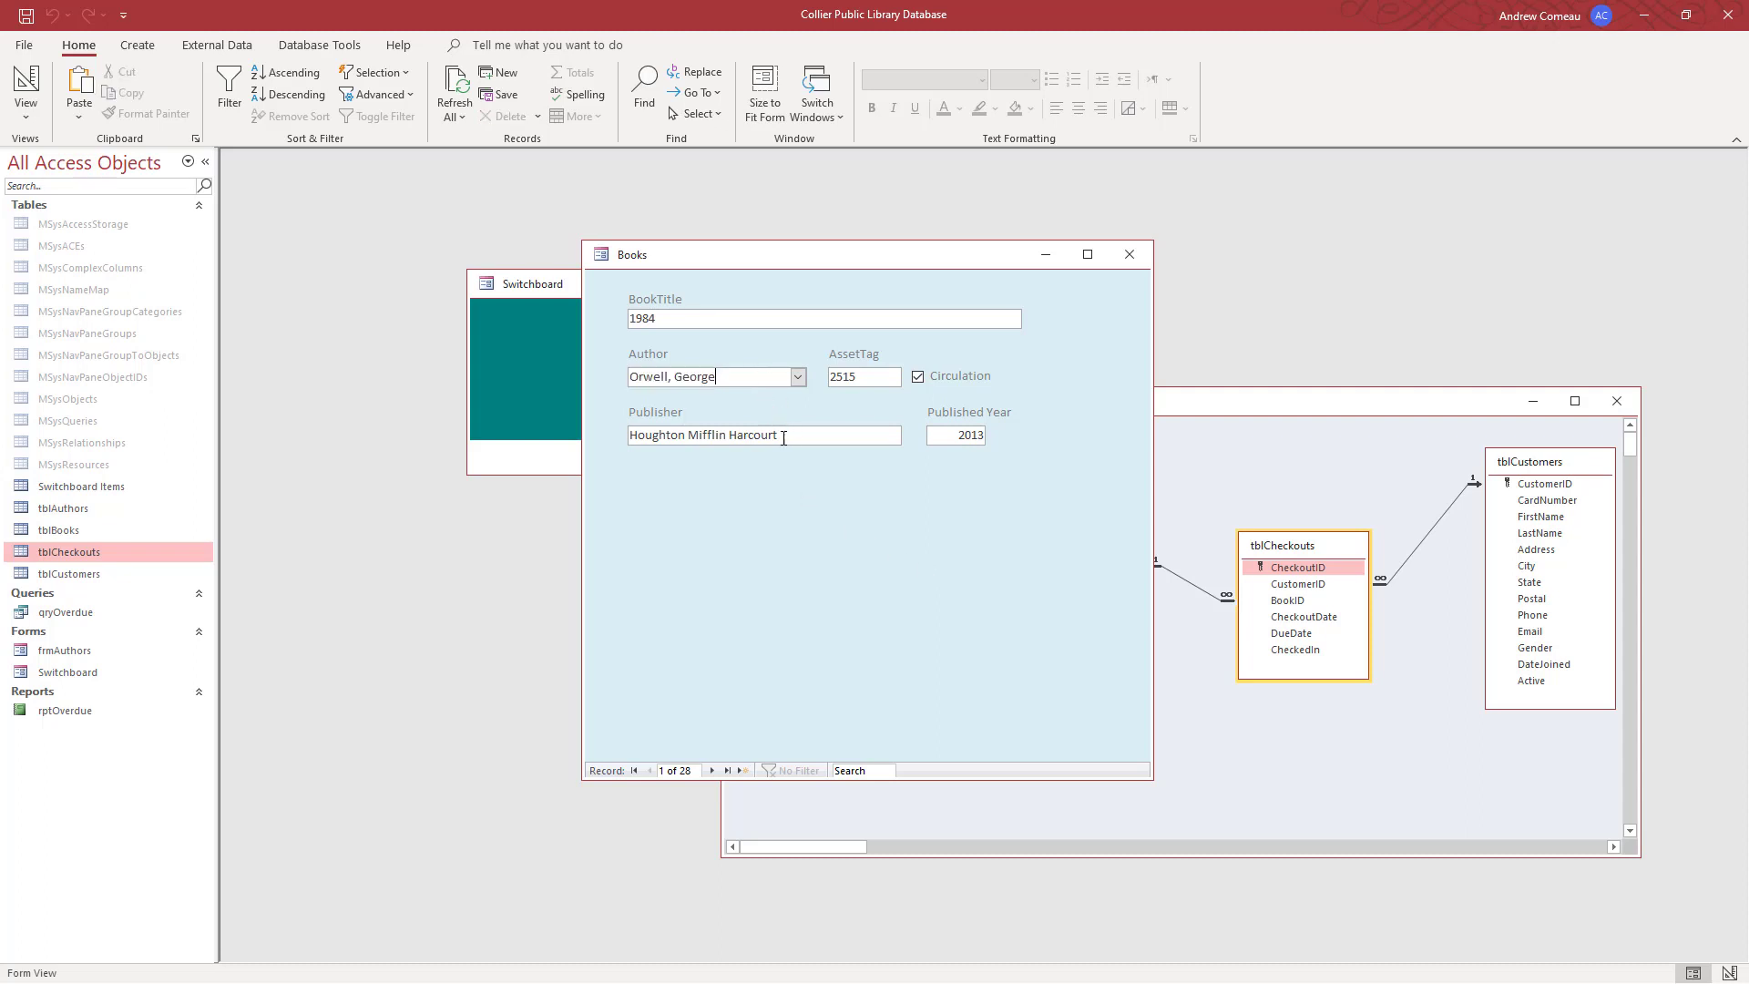
right_click(768, 518)
left_click(789, 555)
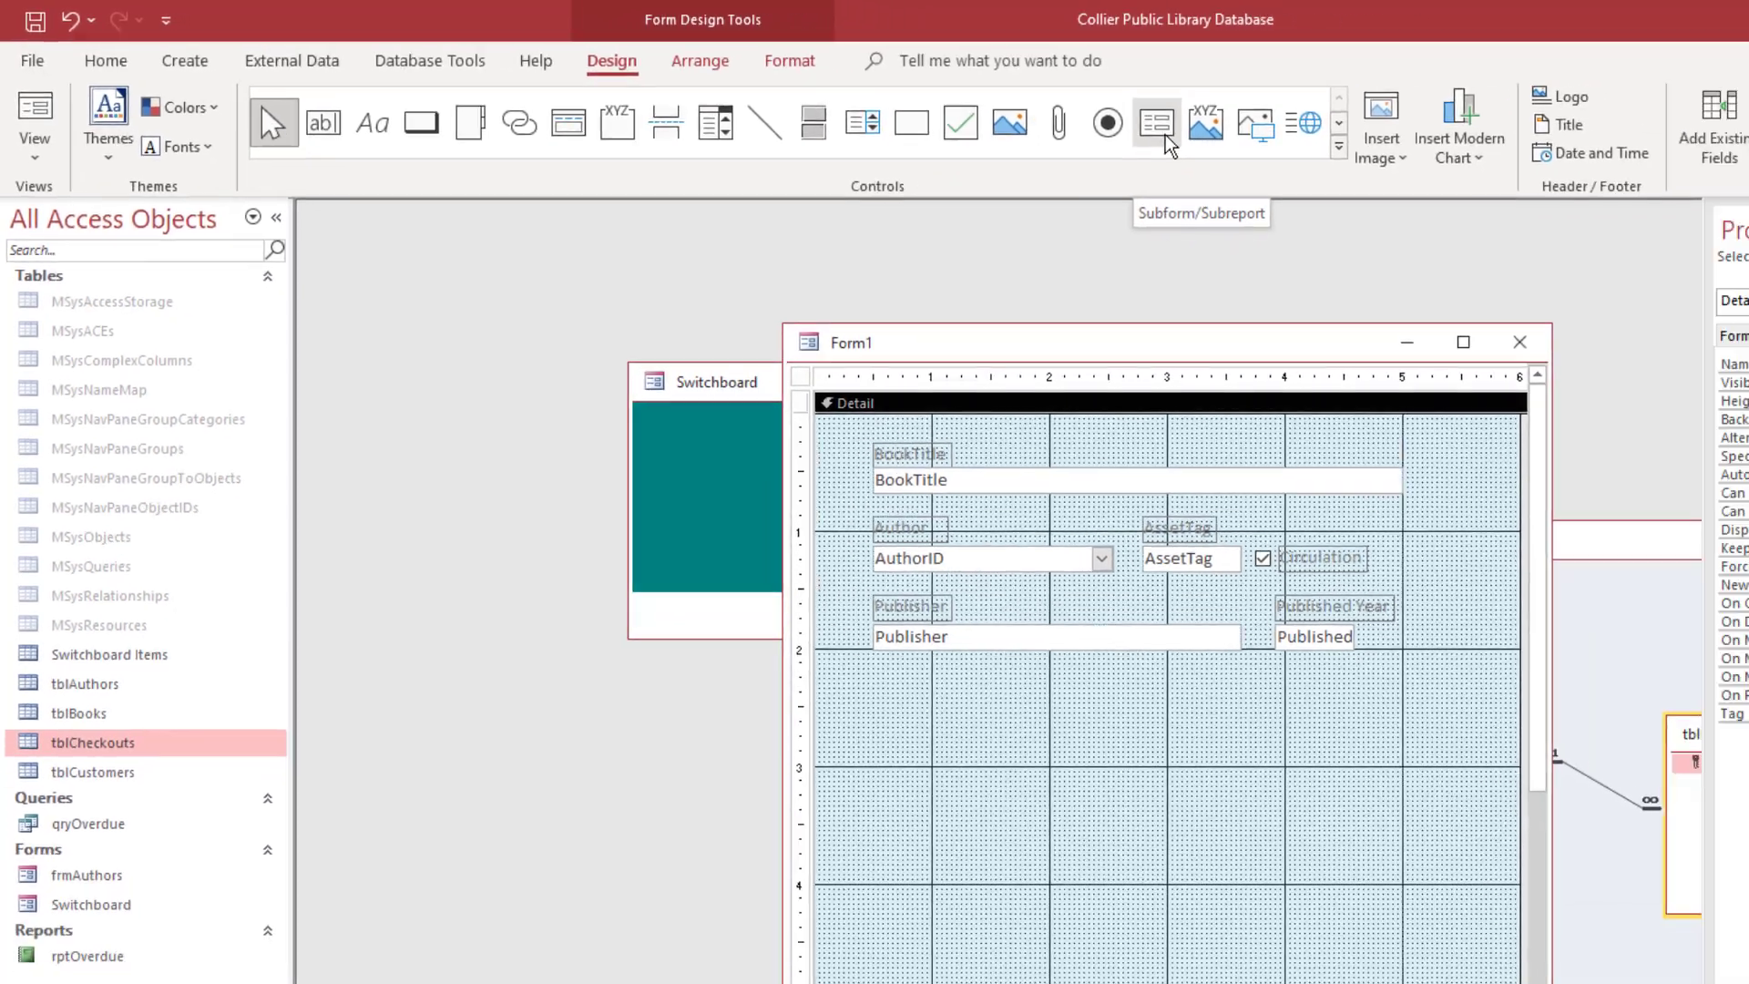
Draw a subform below the Publisher fields with the SubForm Wizard, based on existing tables, including all fields of tblCheckouts
left_click(1308, 159)
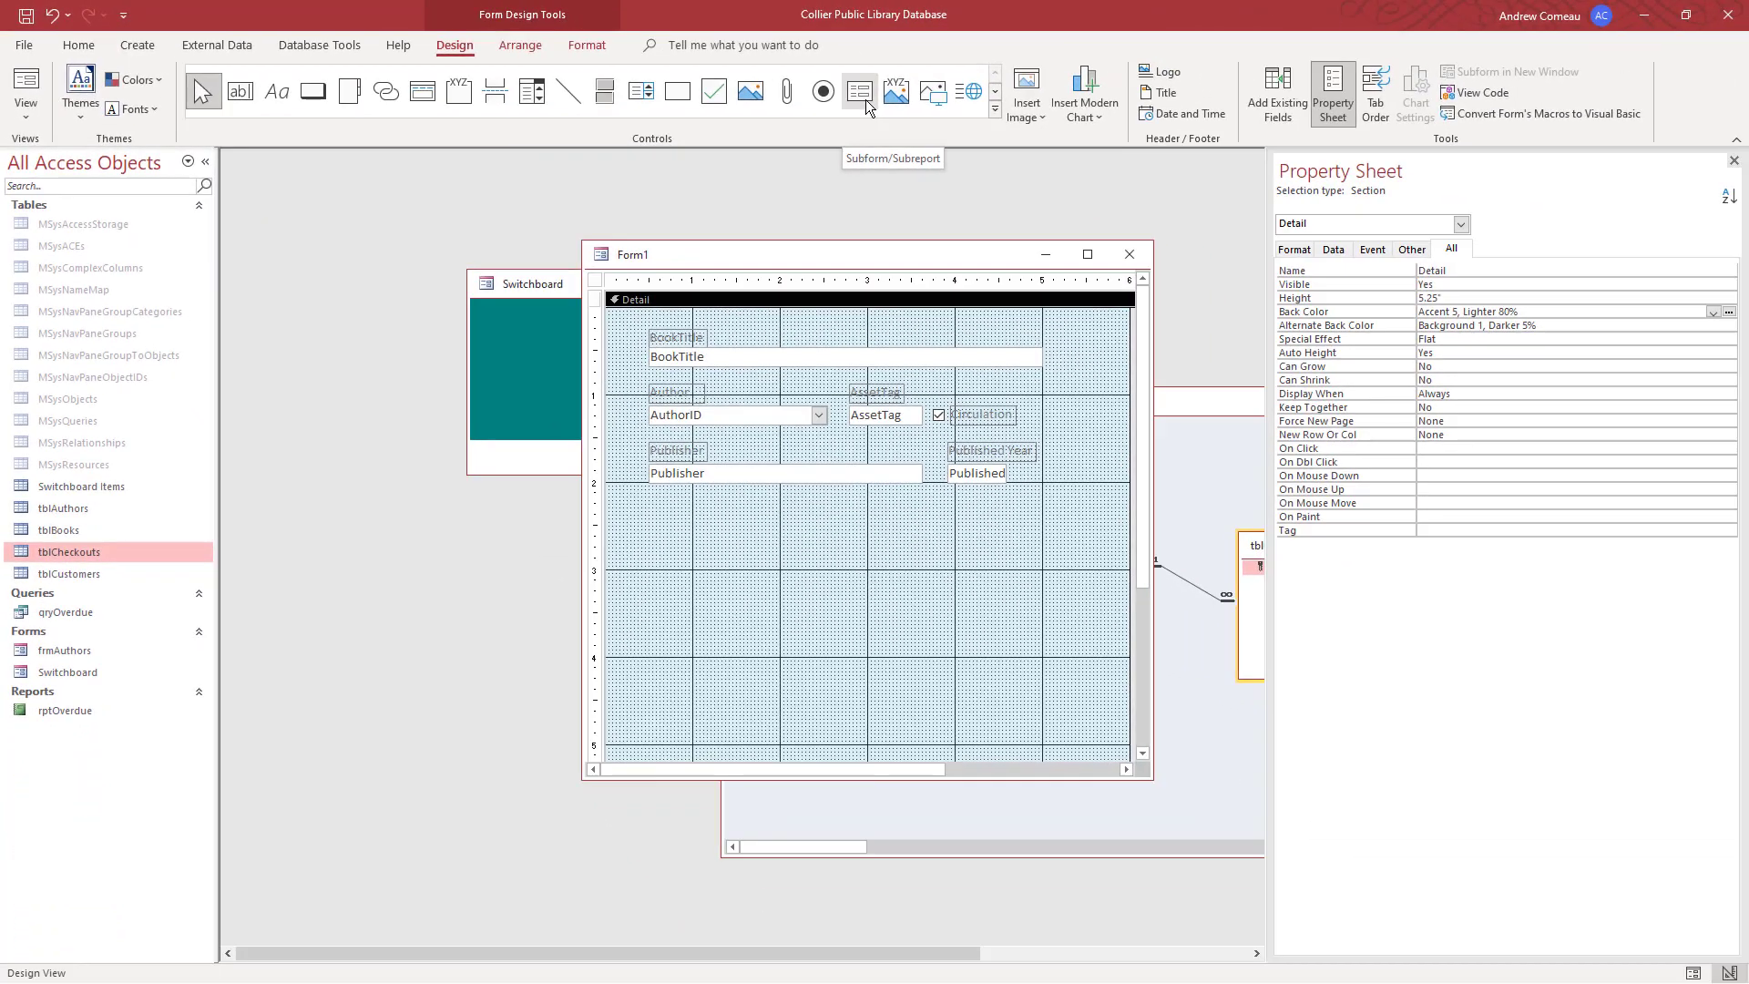
left_click_drag(648, 525, 1096, 704)
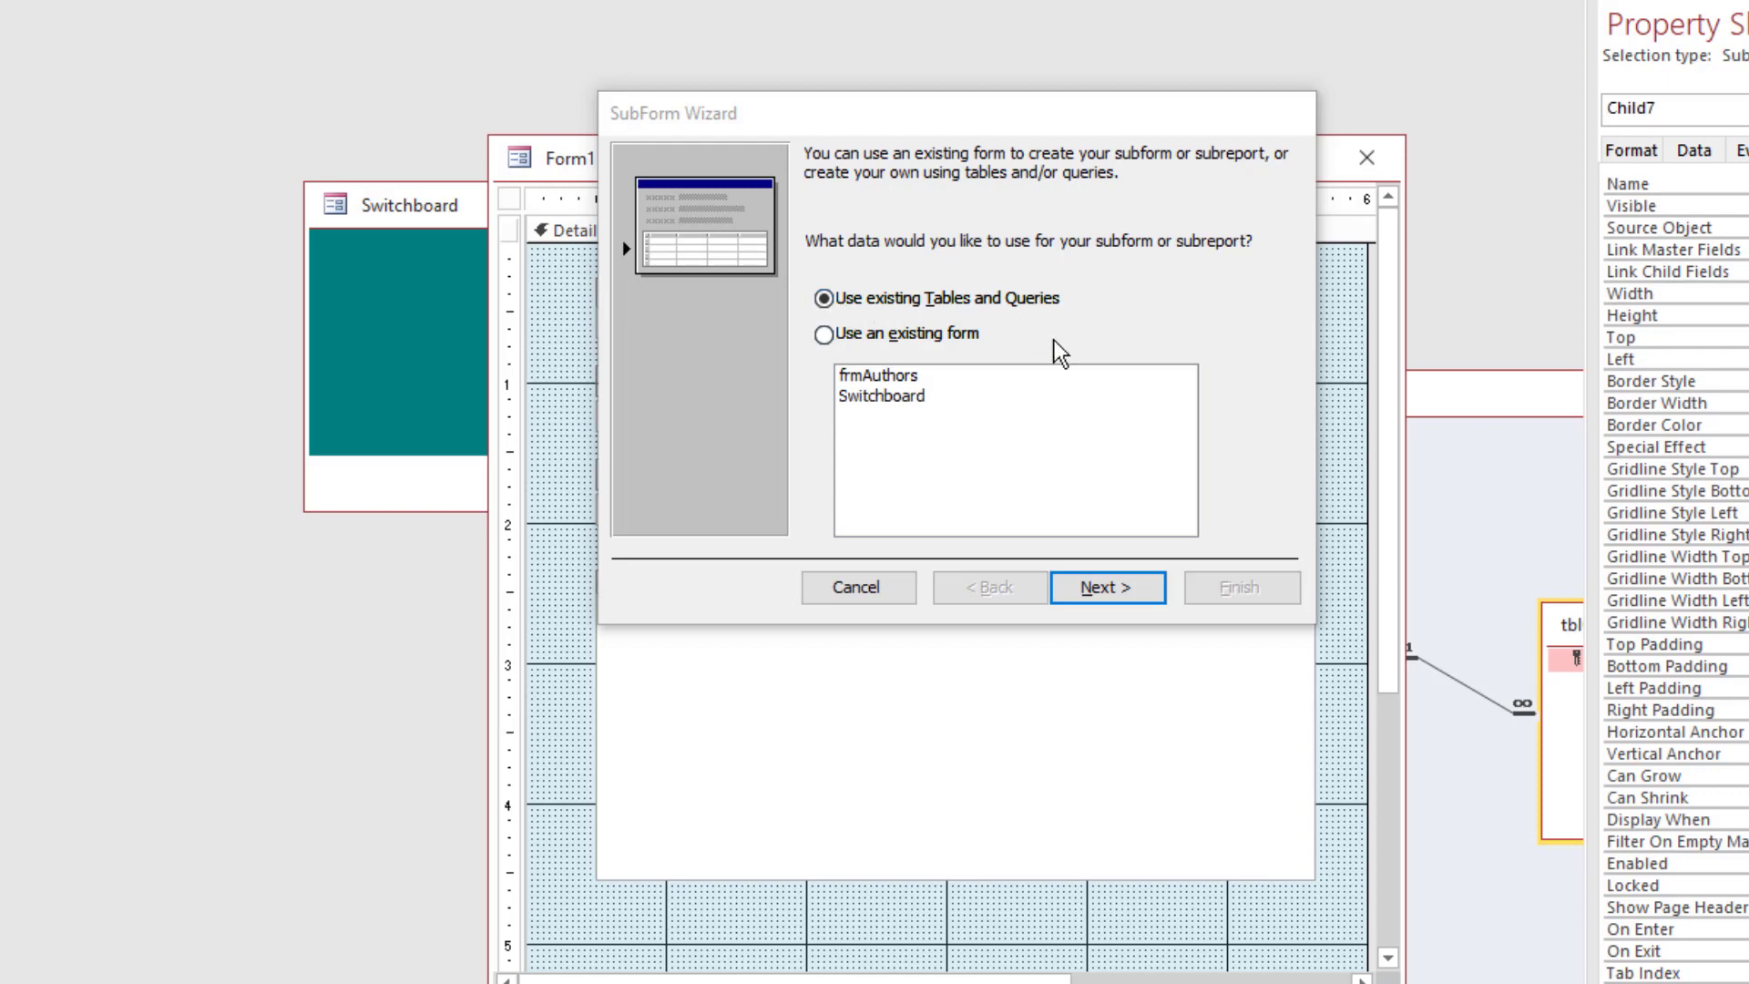
left_click(1118, 581)
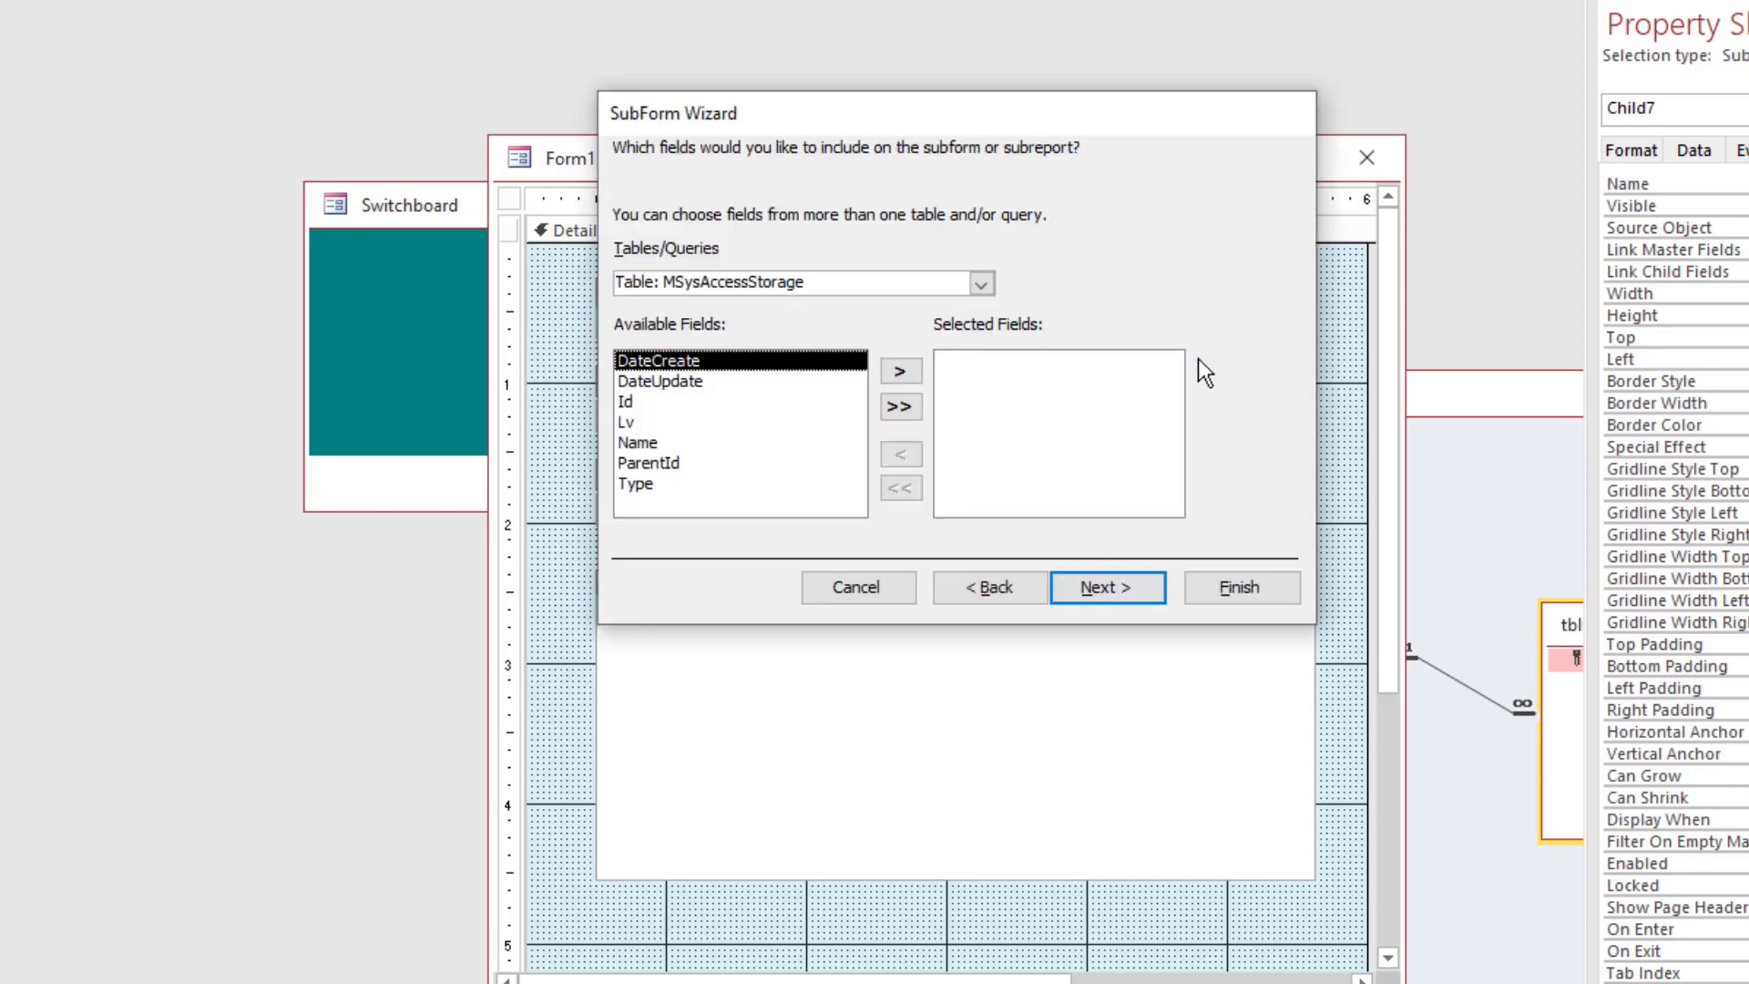
left_click(981, 283)
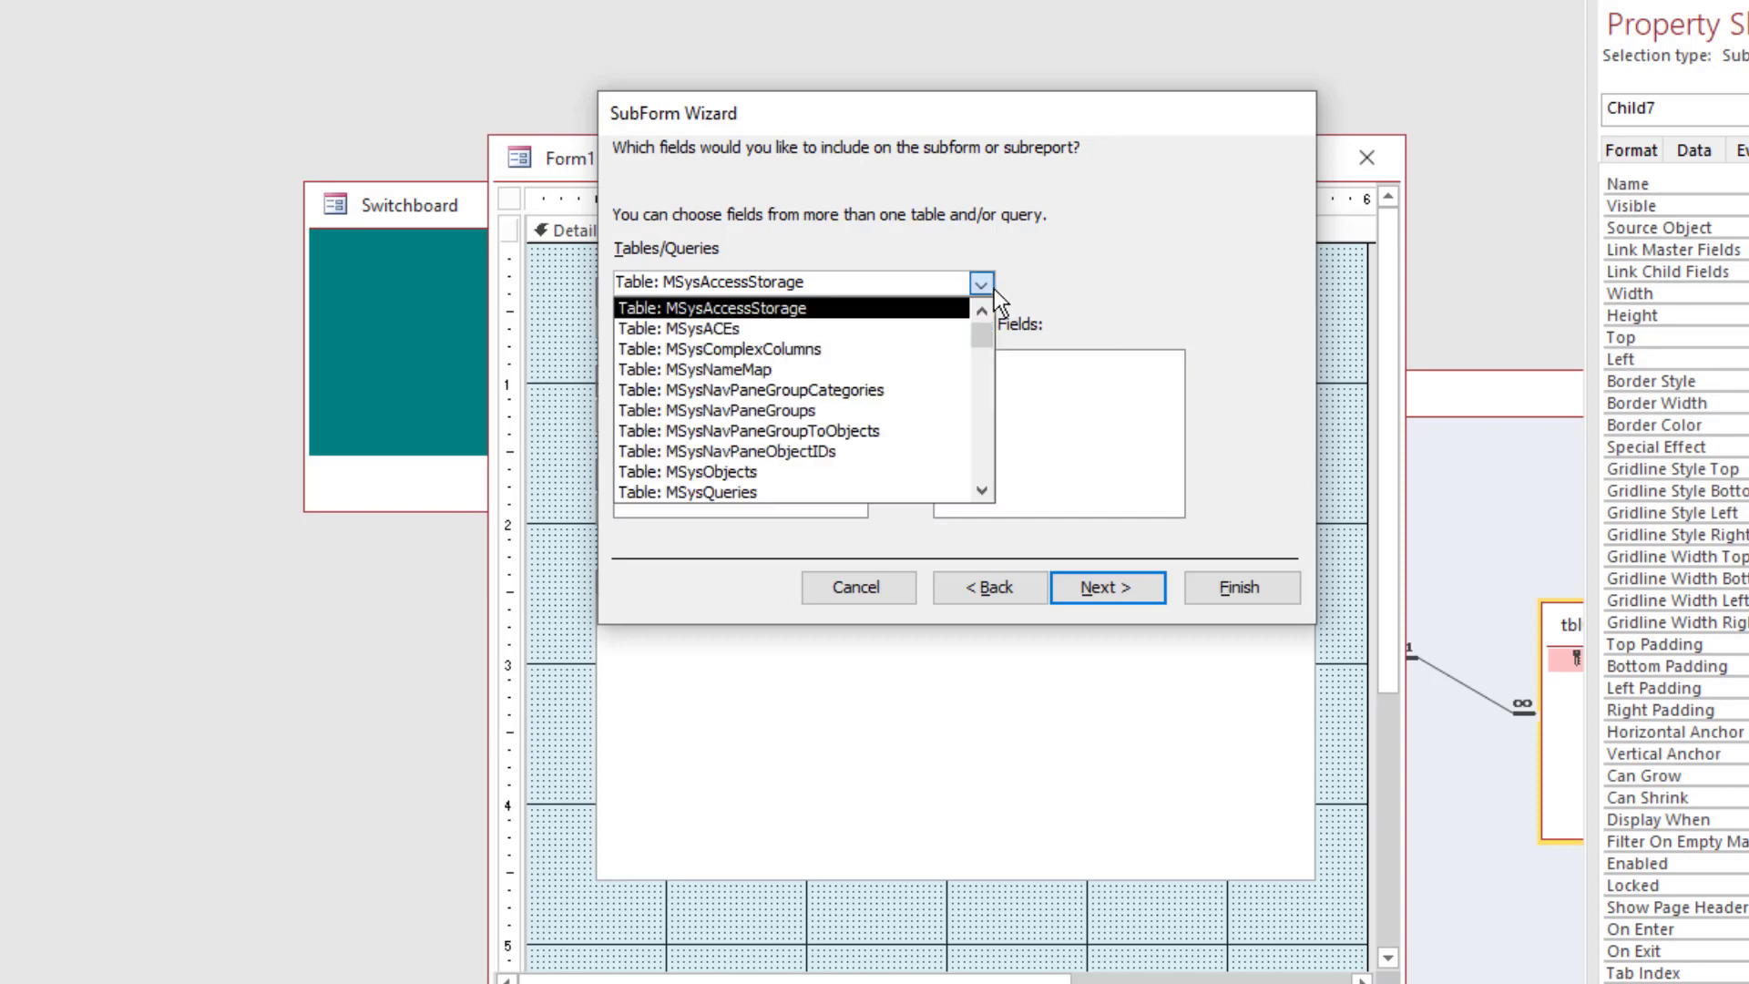
scroll(960, 319, "down", 3)
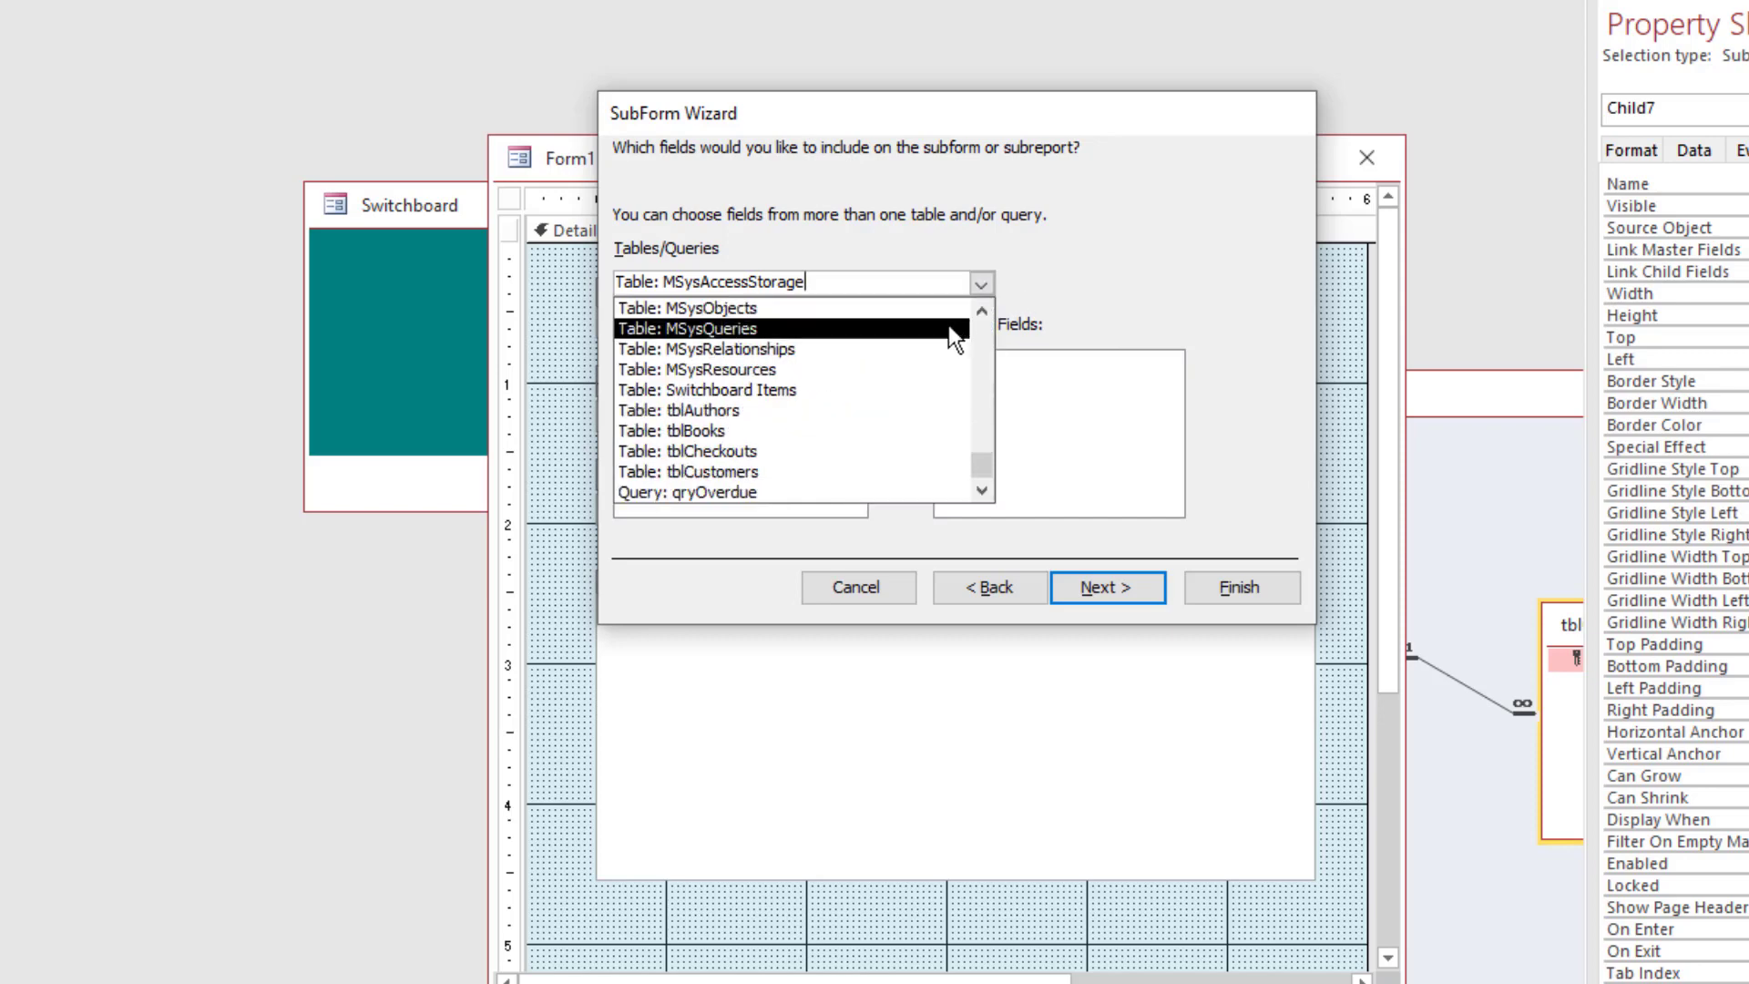
left_click(785, 451)
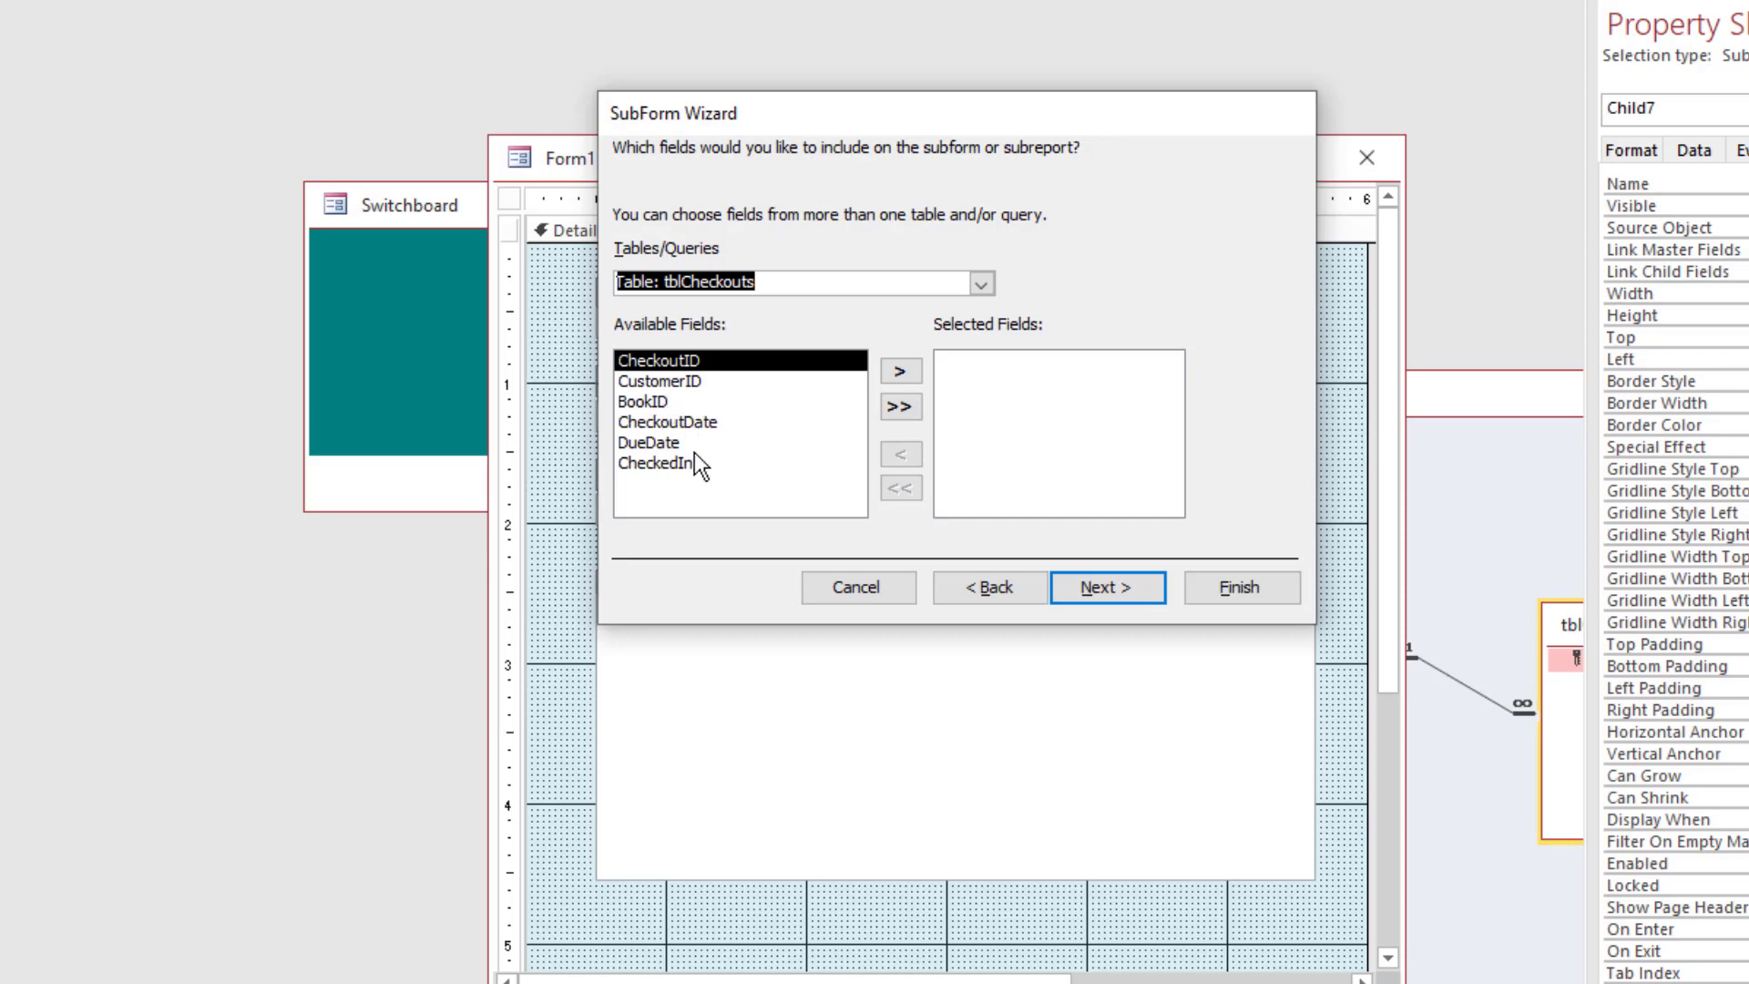
left_click(899, 408)
left_click(1118, 592)
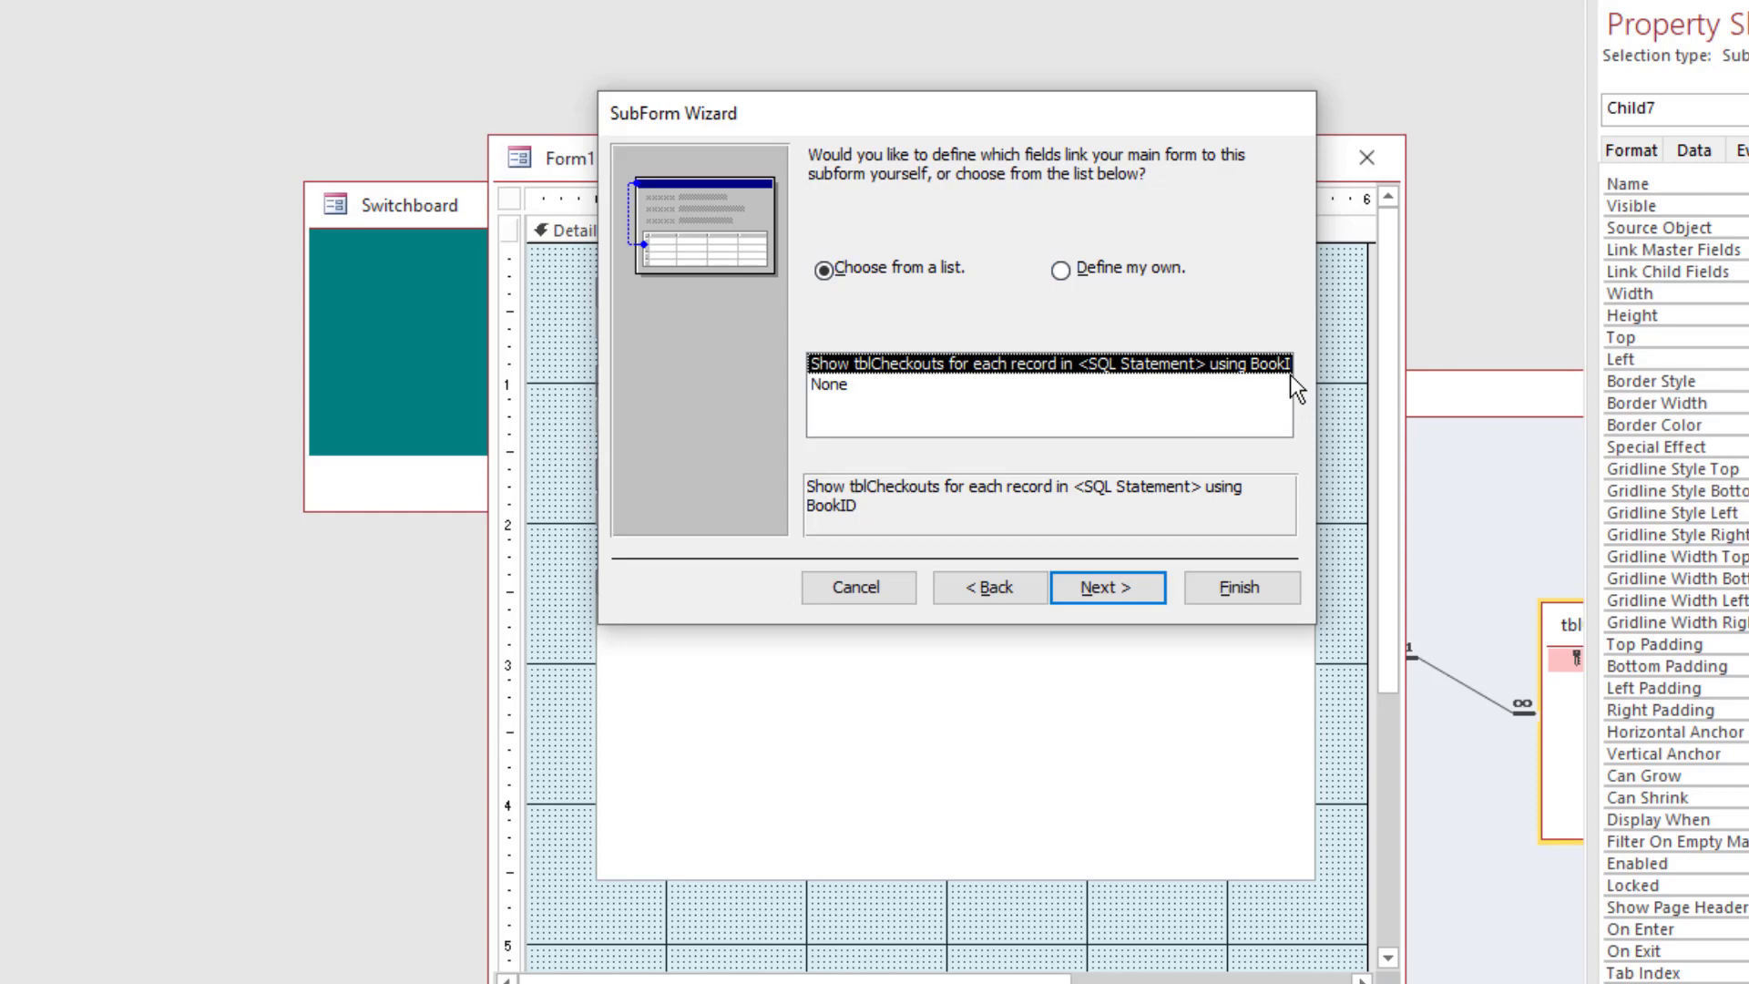
Define a custom link between the main form and the subform, matching BookID to BookID
left_click(1061, 271)
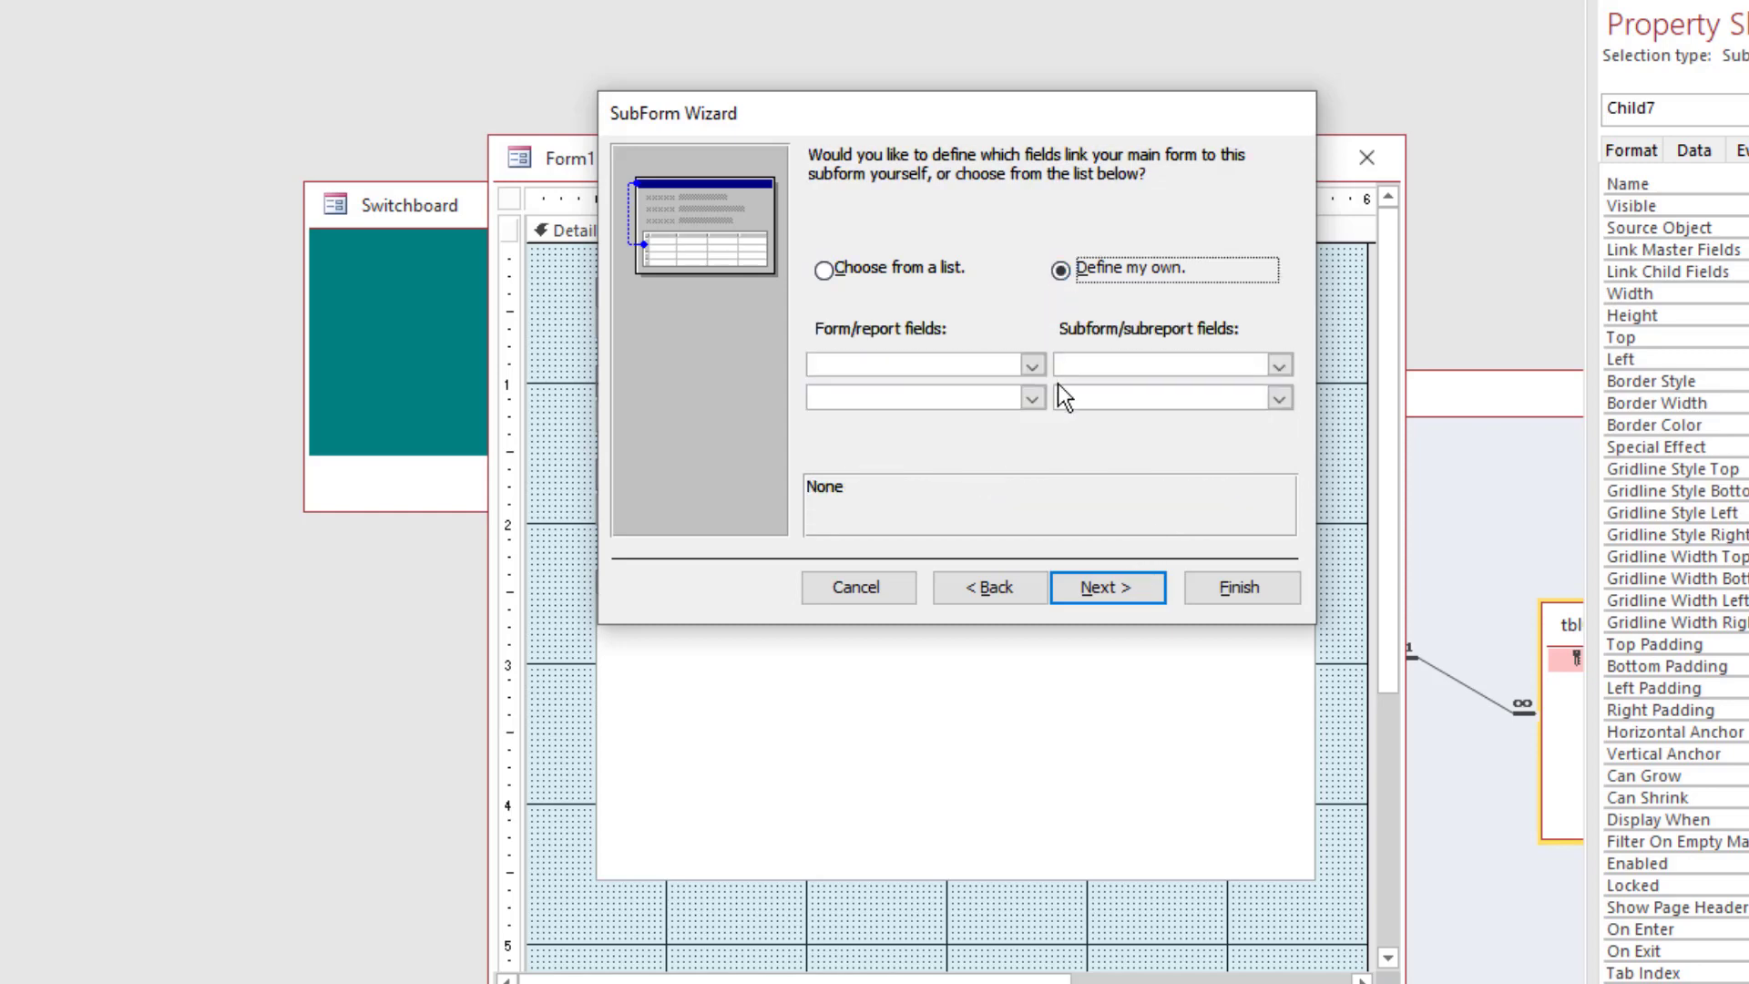
left_click(1030, 366)
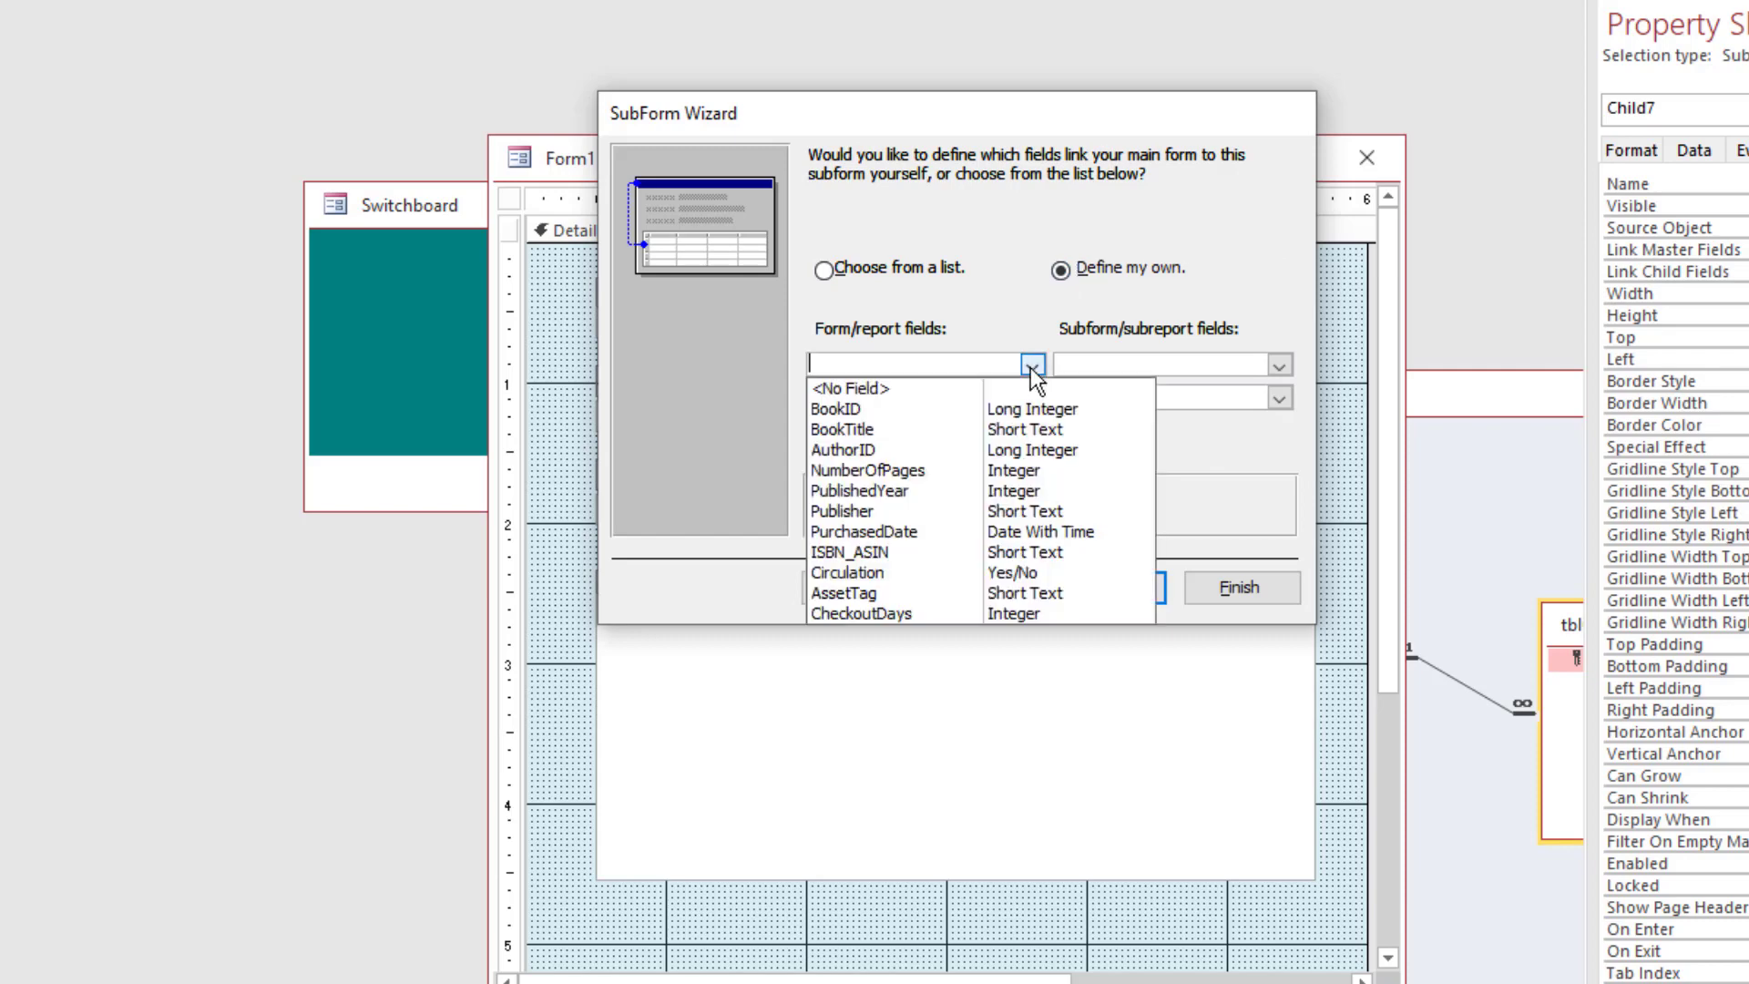
left_click(989, 410)
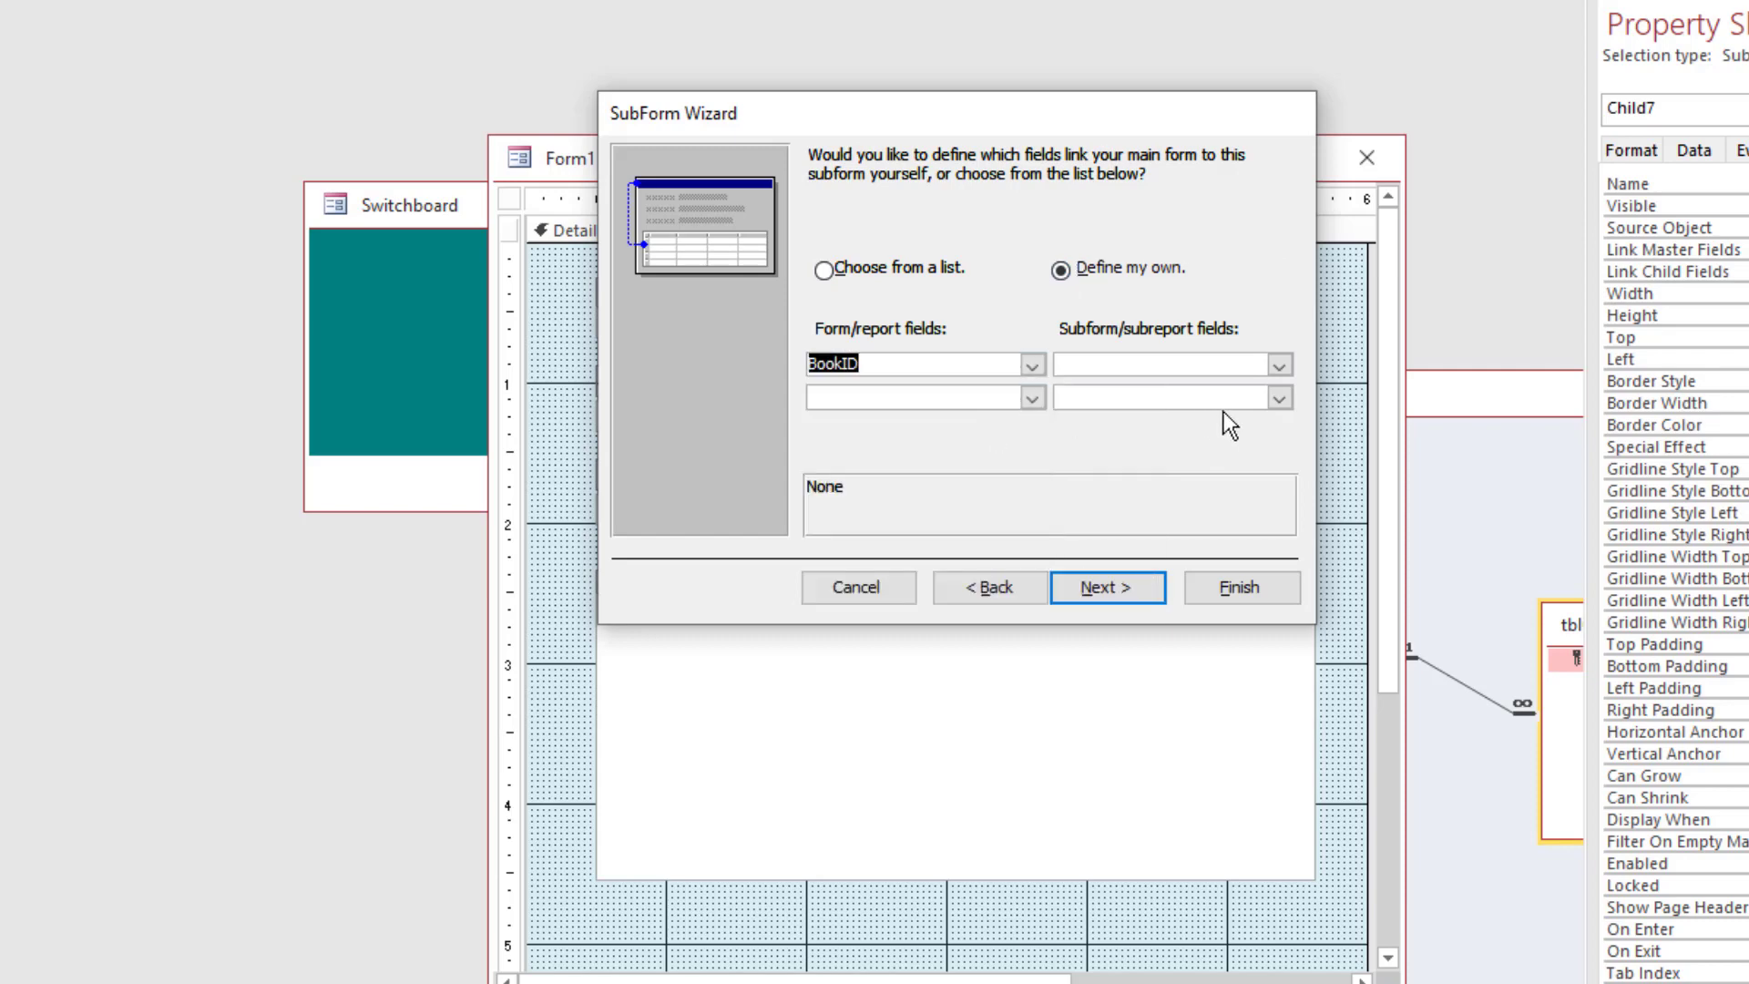
left_click(1280, 365)
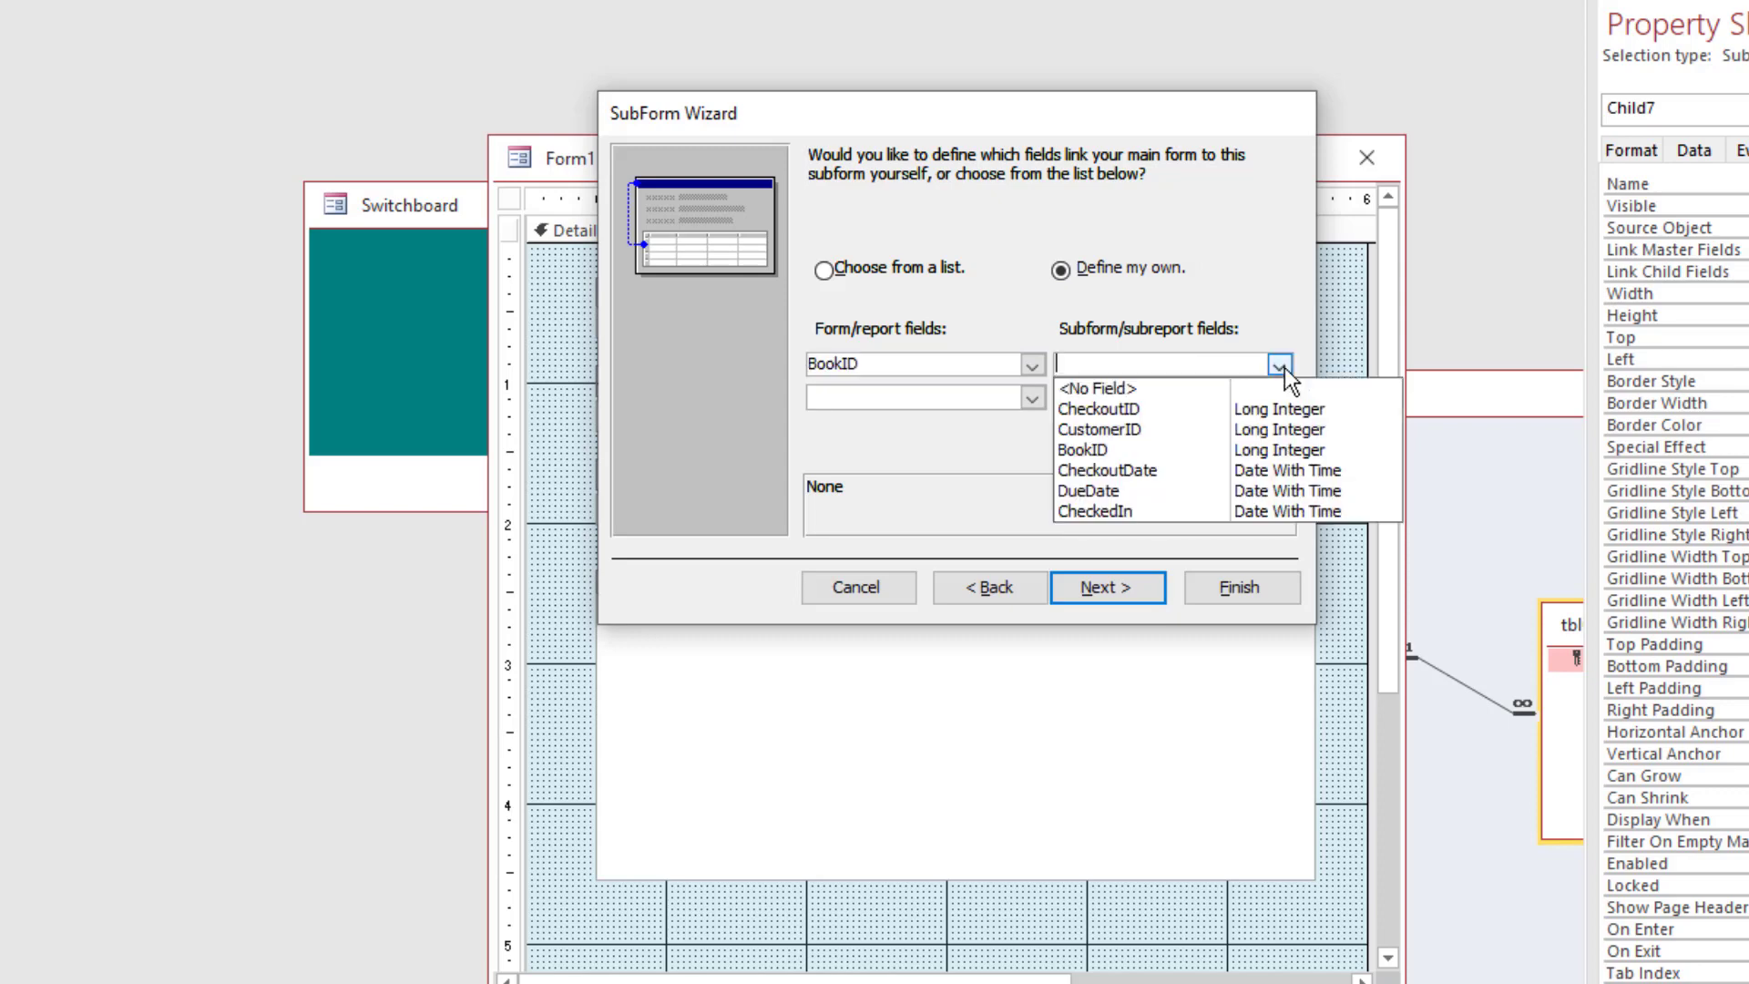
left_click(1212, 456)
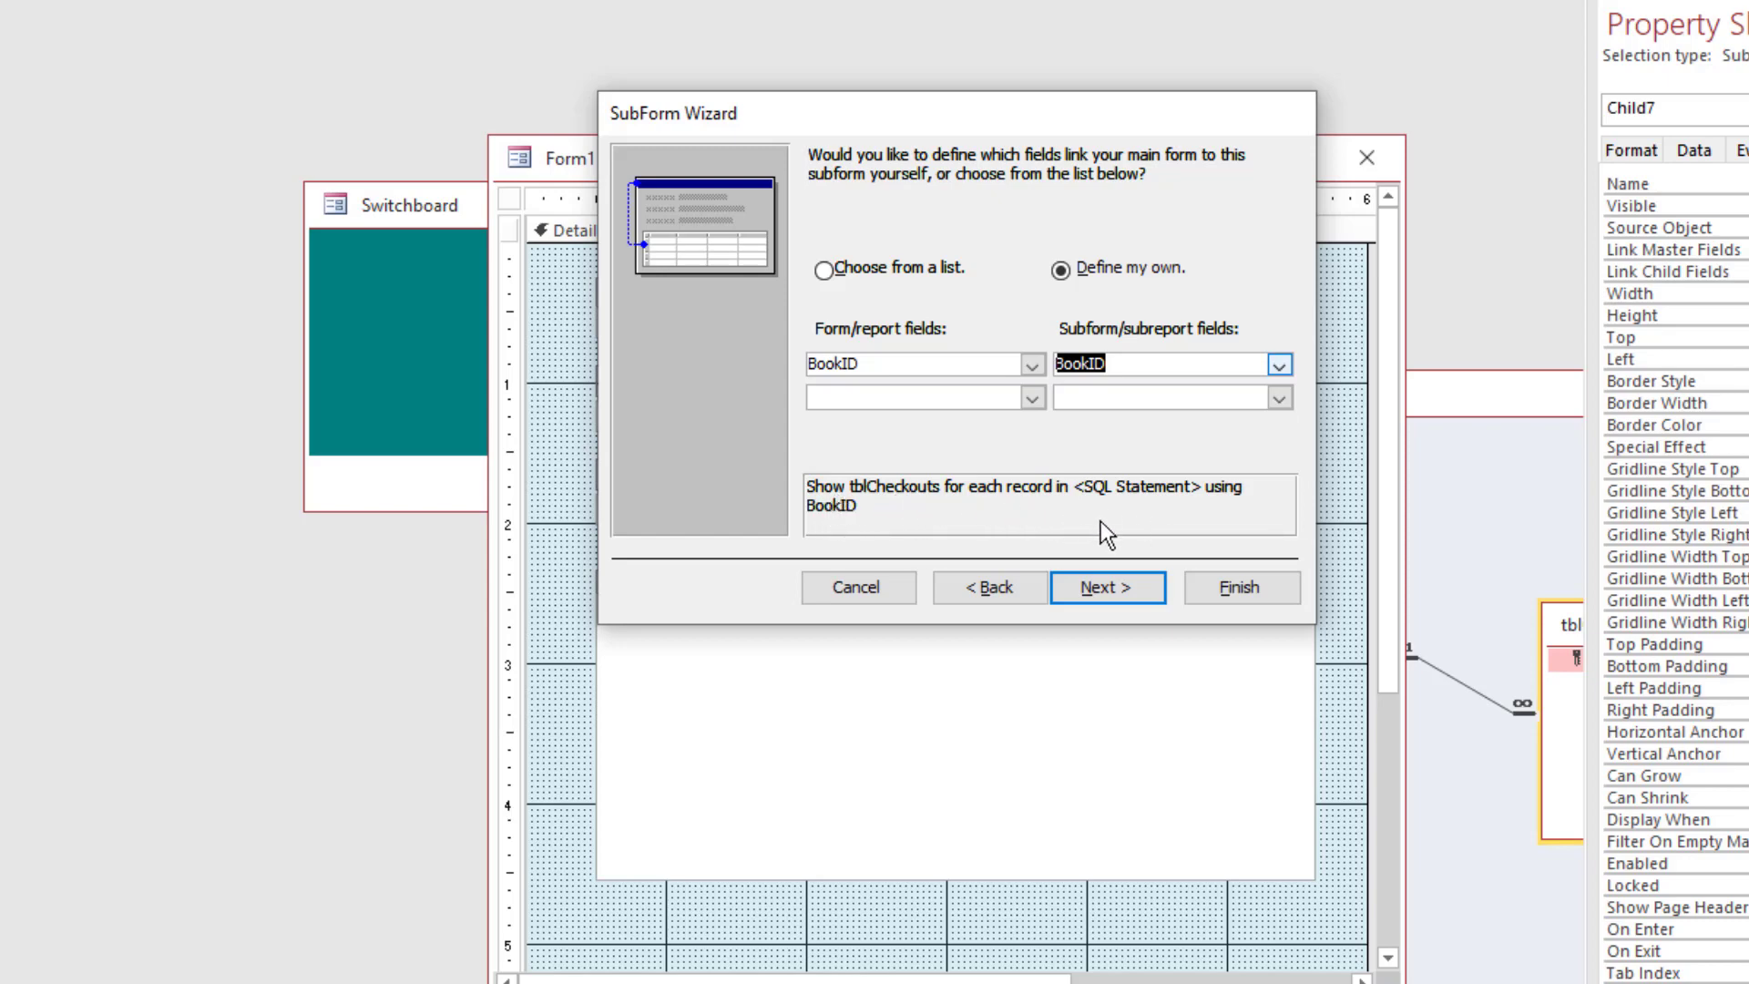
left_click(1137, 592)
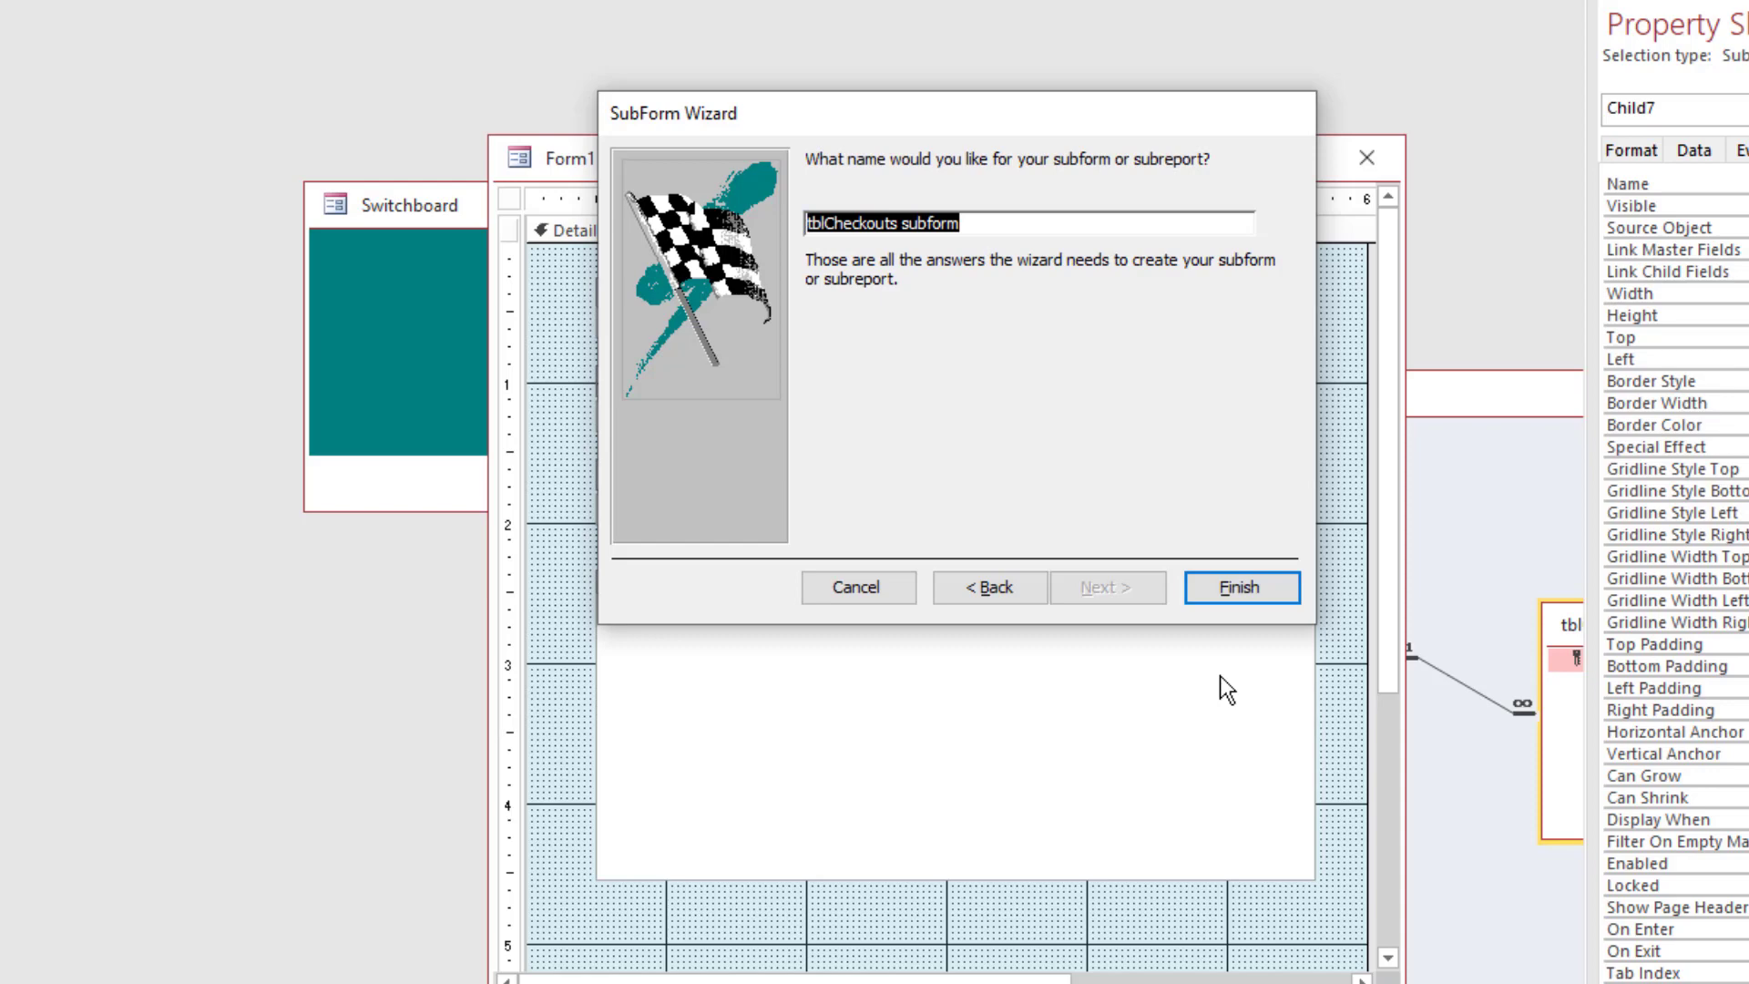
Name the subform subCheckouts and finish the wizard
type("s")
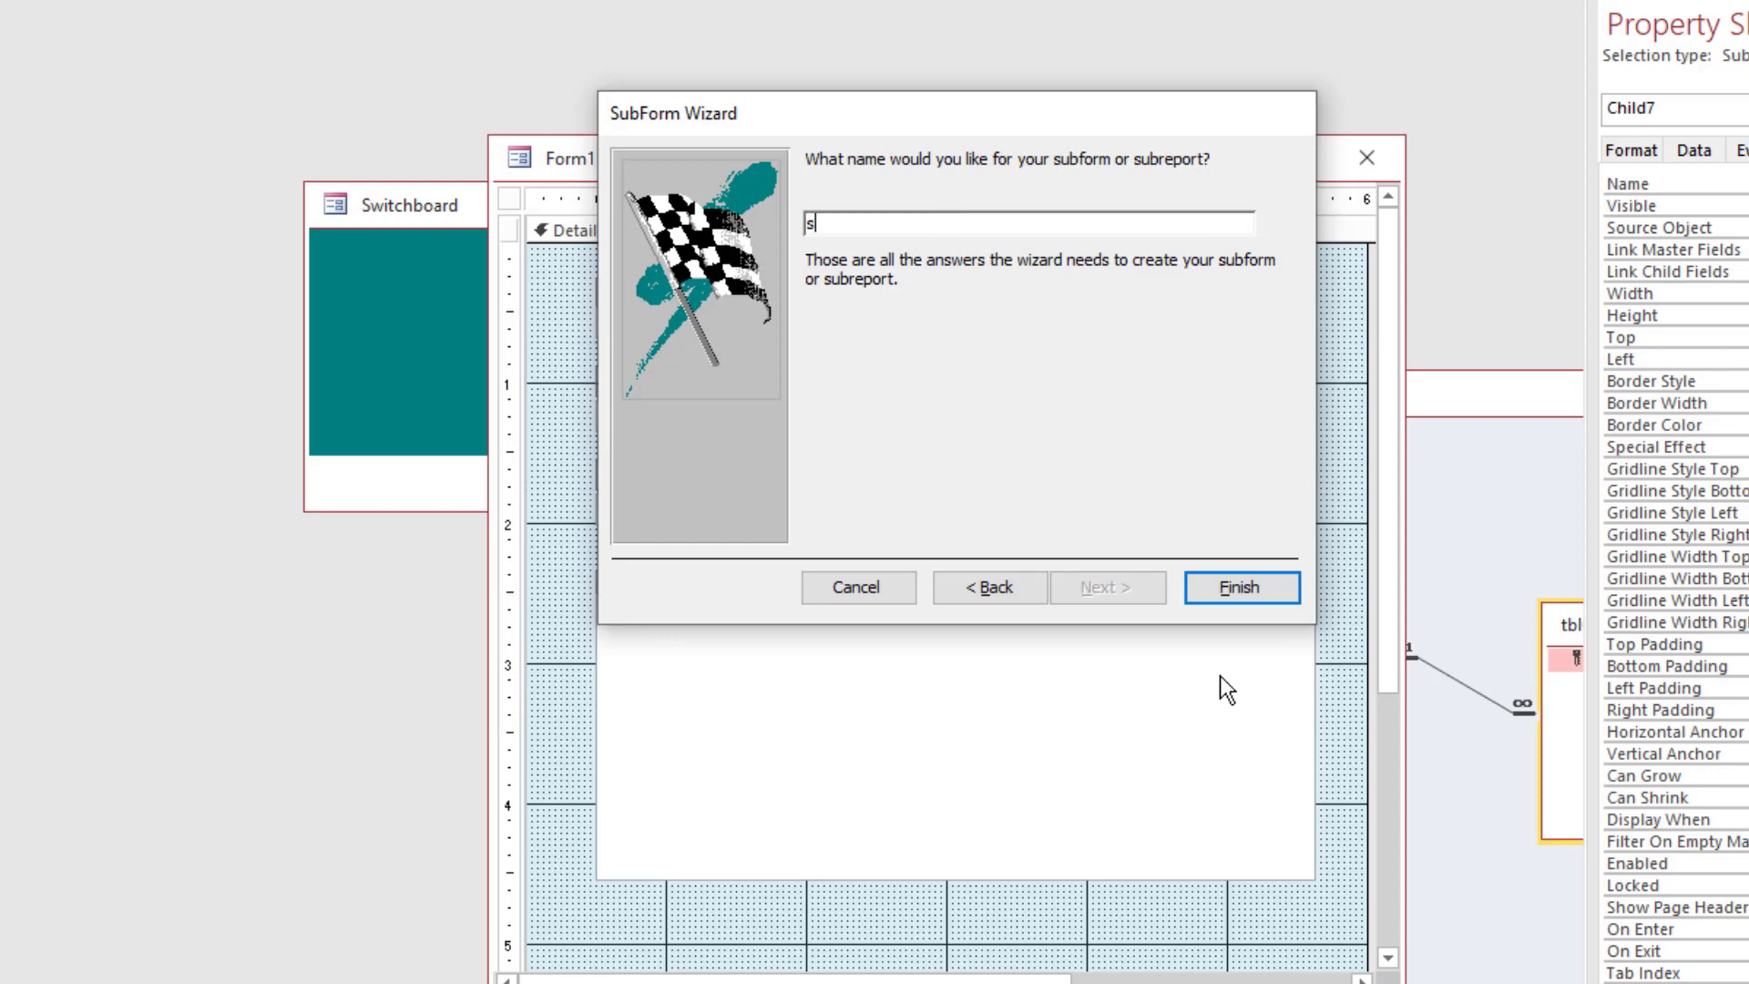
type("ubCheckouts")
left_click(1239, 591)
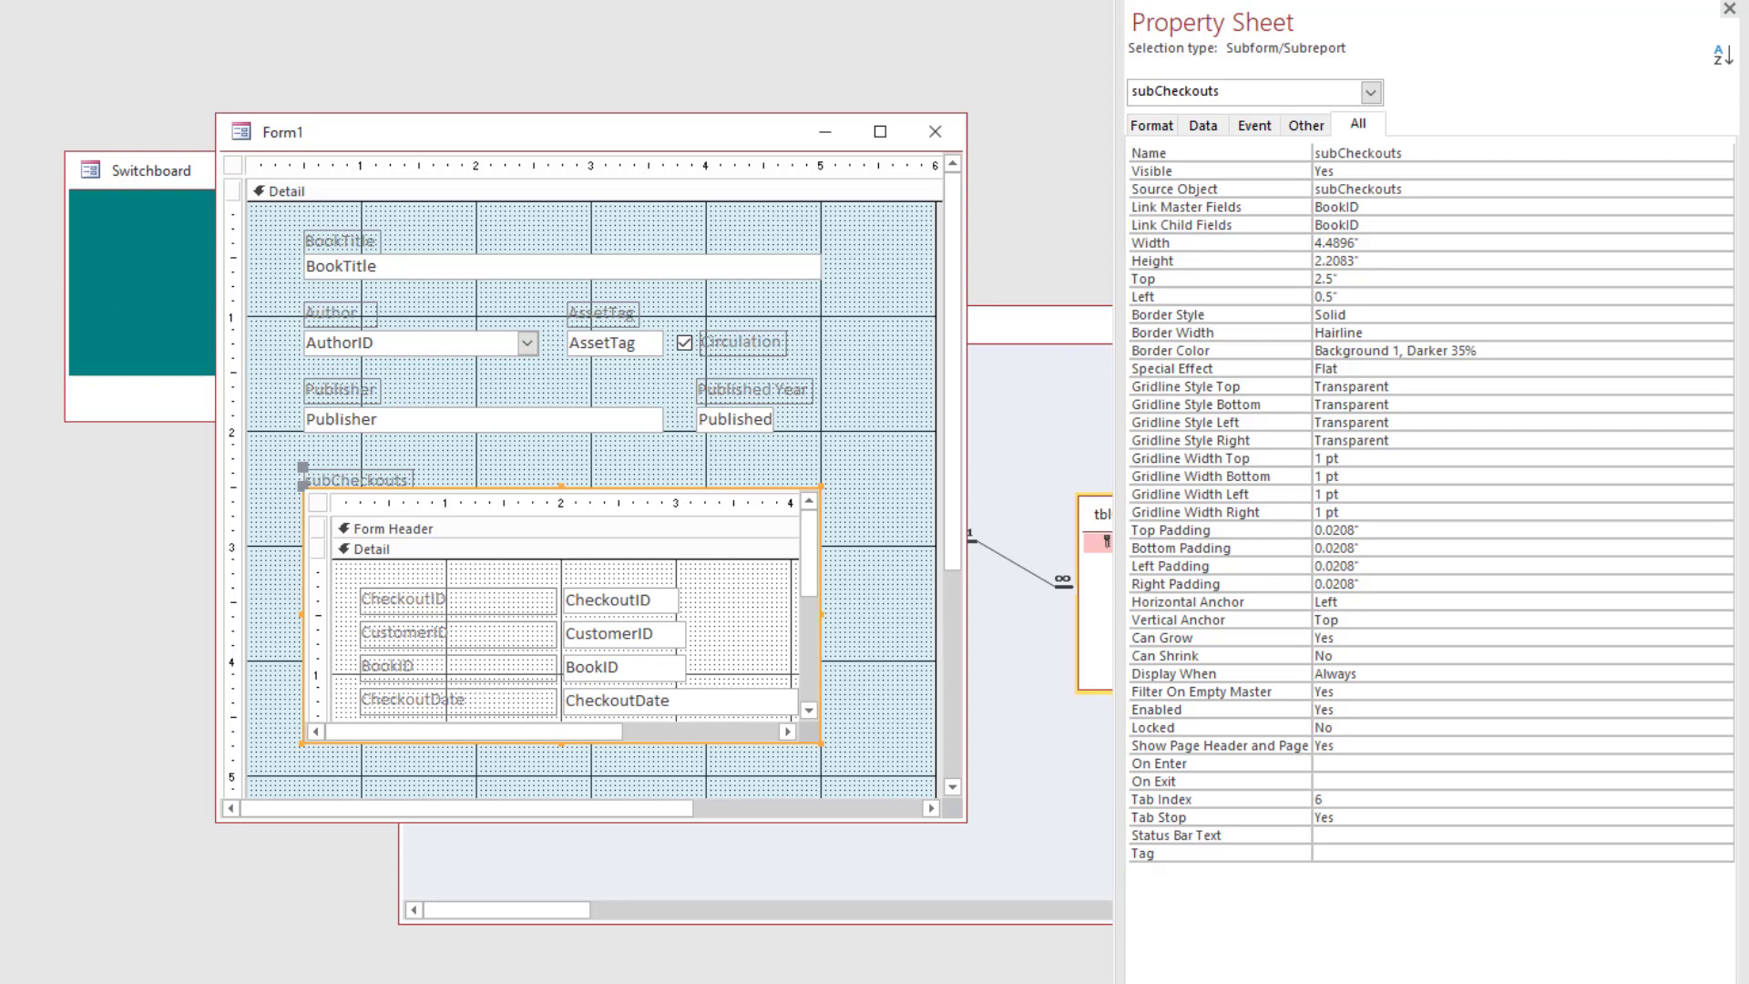
Display the Books form in form view and look through the checkout subform's columns for the first book
key("F5")
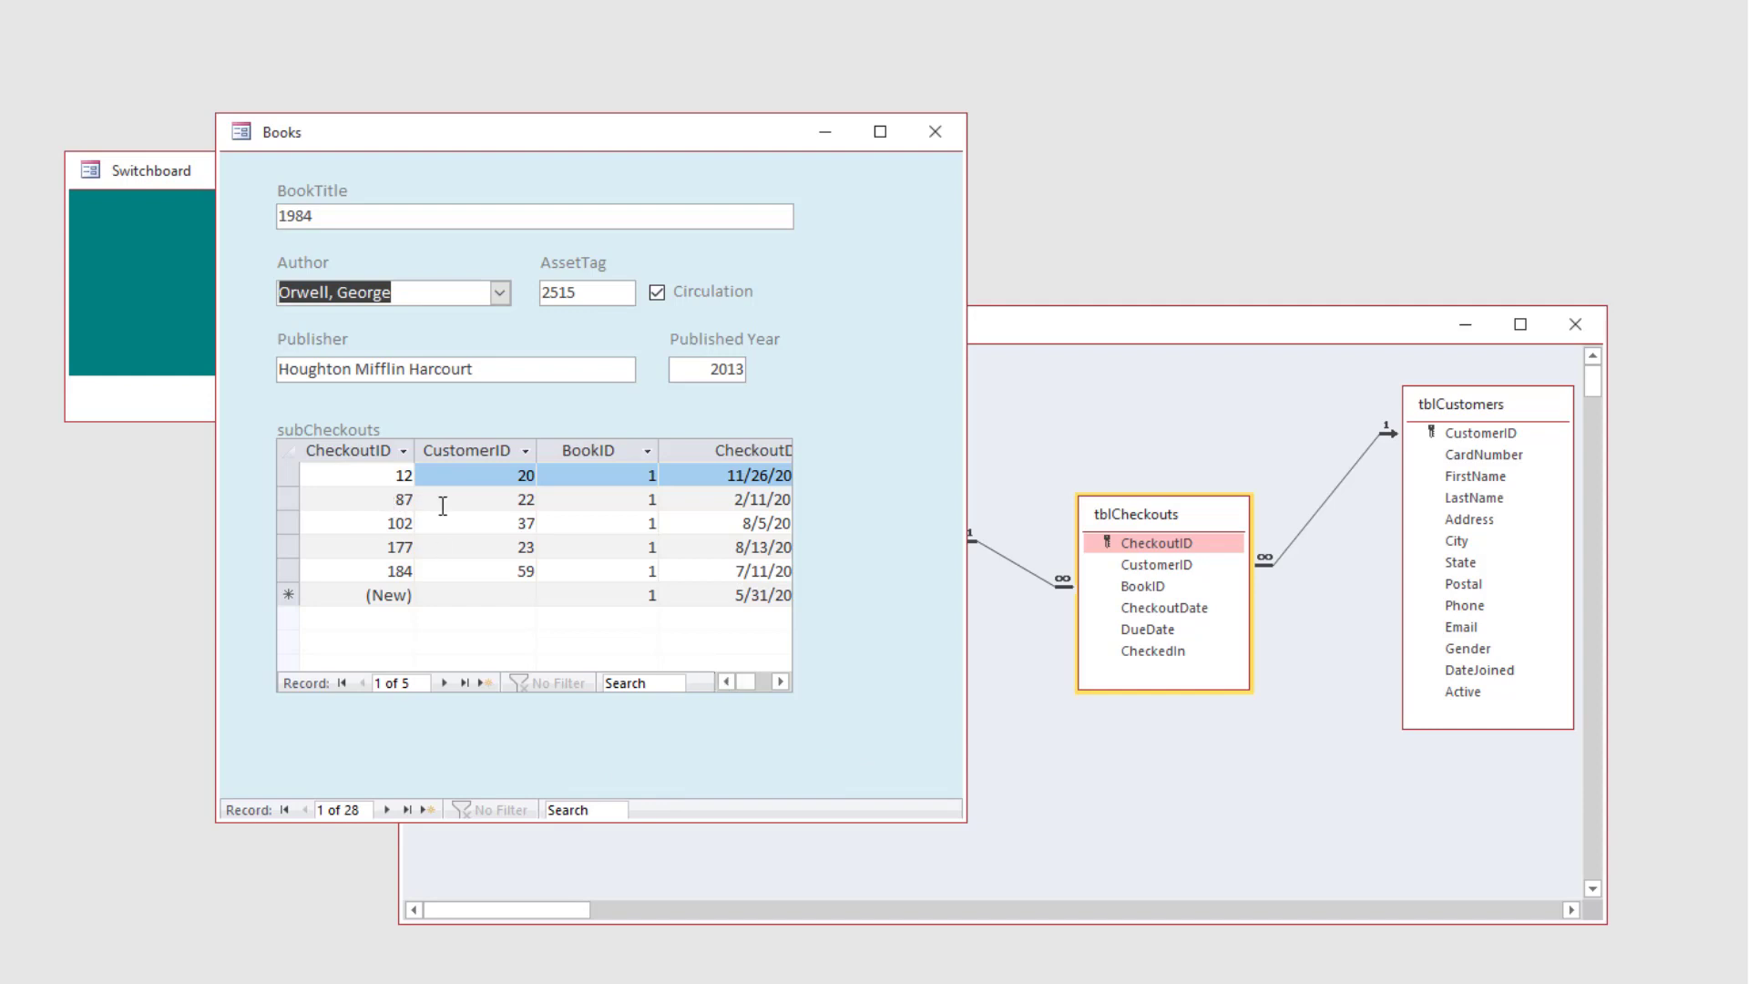
left_click(779, 686)
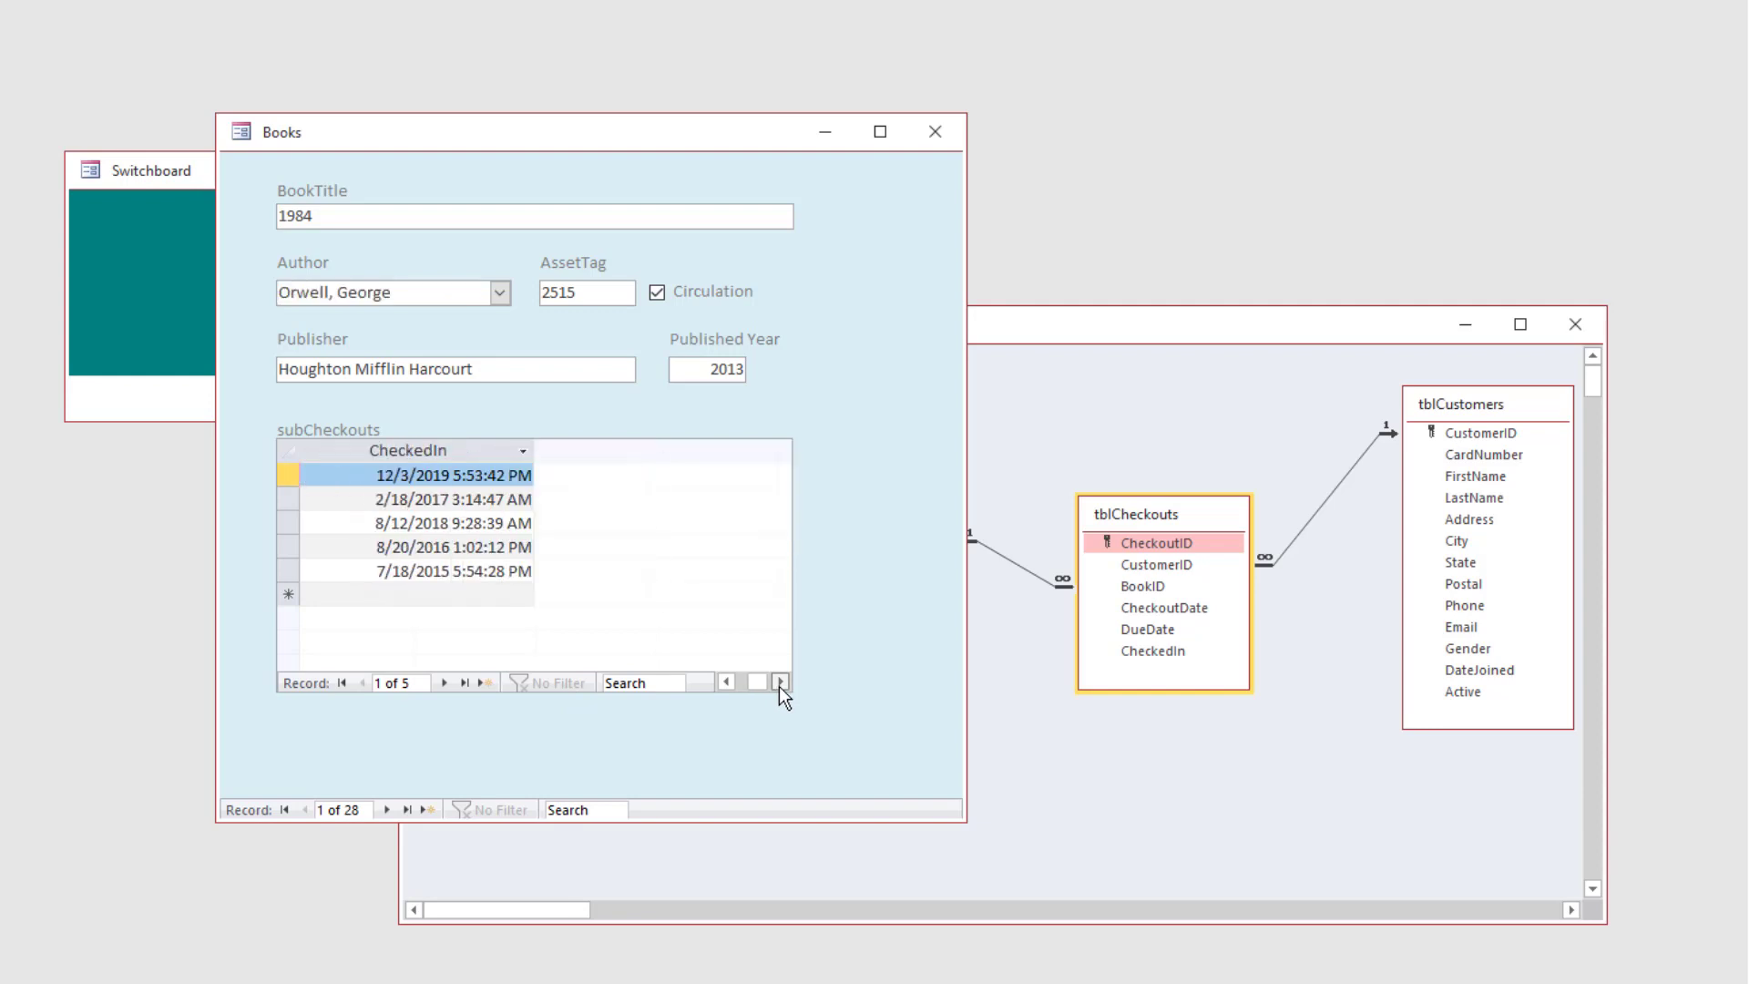
left_click(726, 683)
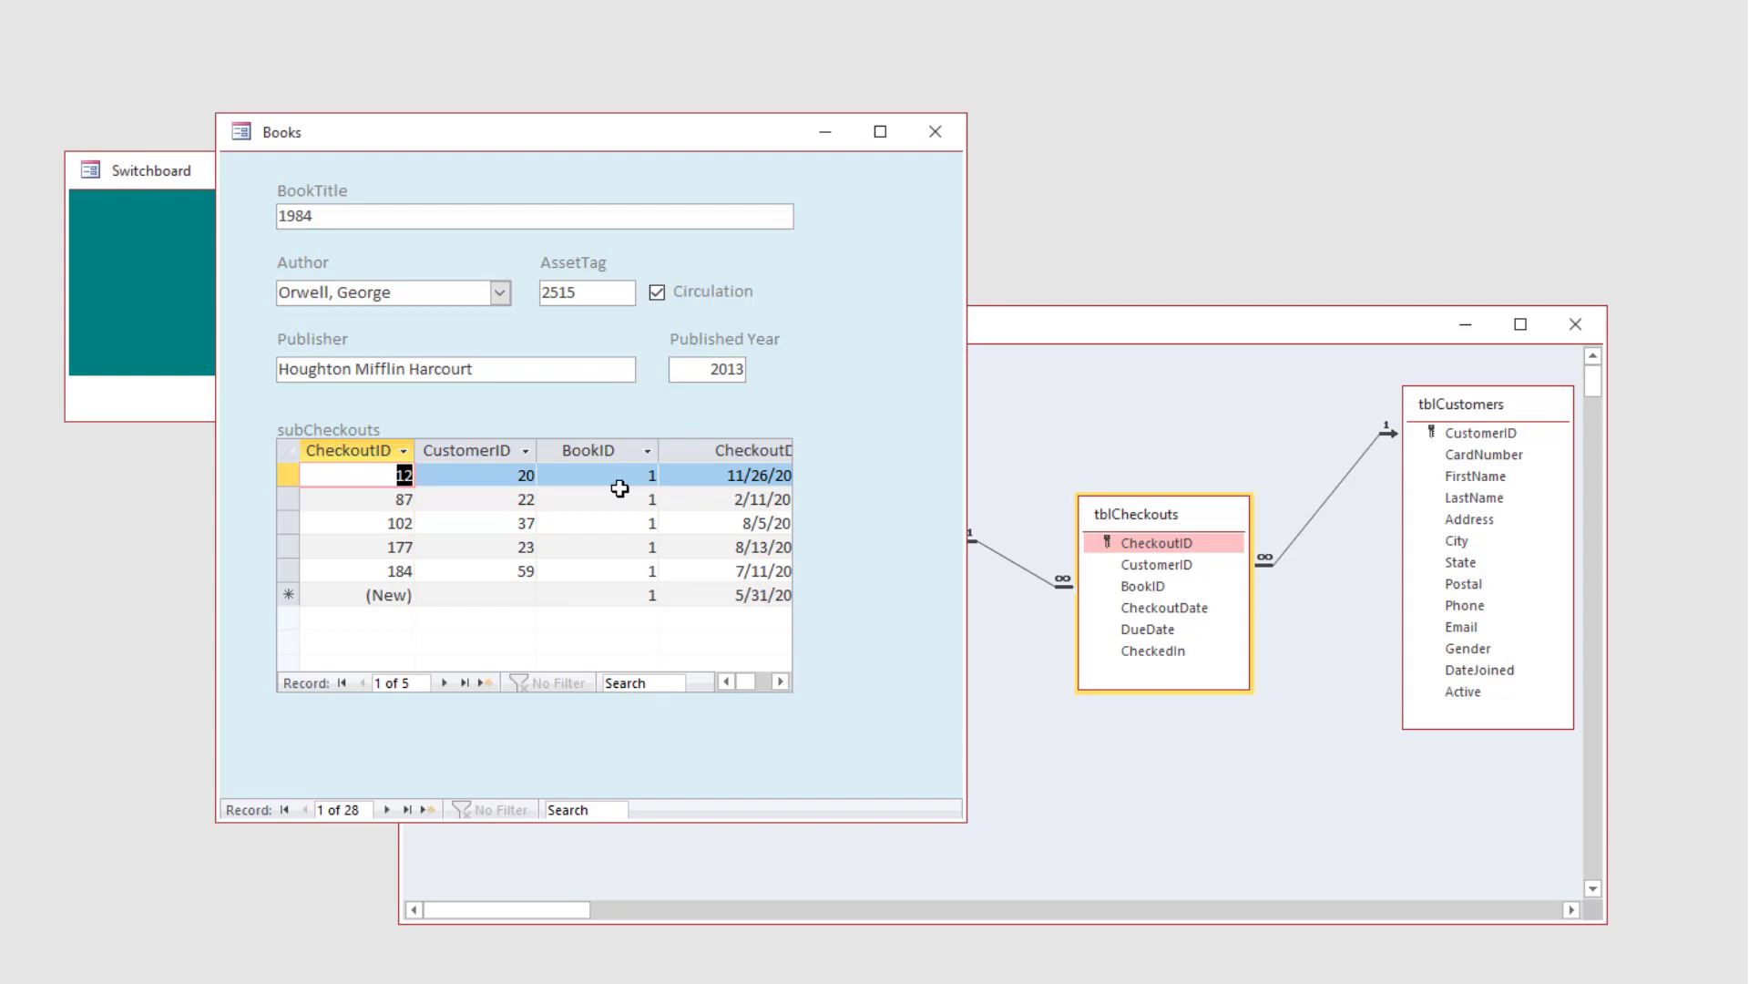
Browse forward to the tenth book record, checking the linked checkouts for each book, and return to the design
left_click(388, 810)
left_click(388, 809)
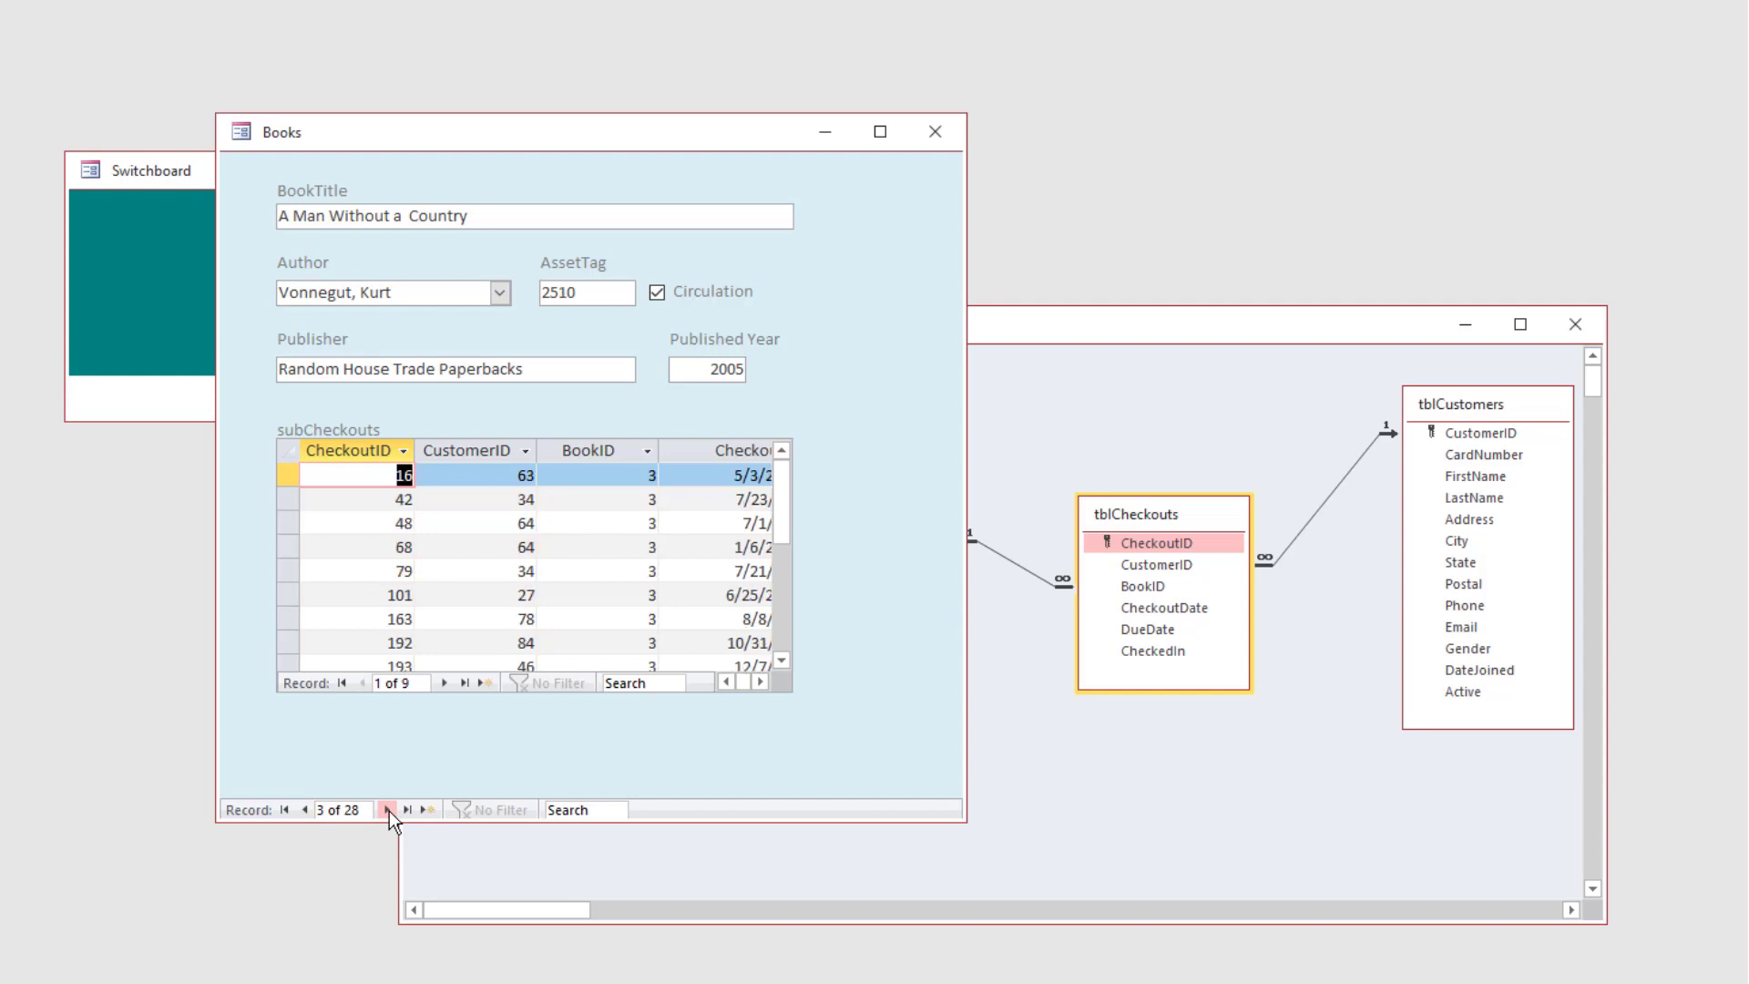
left_click(388, 810)
left_click(388, 809)
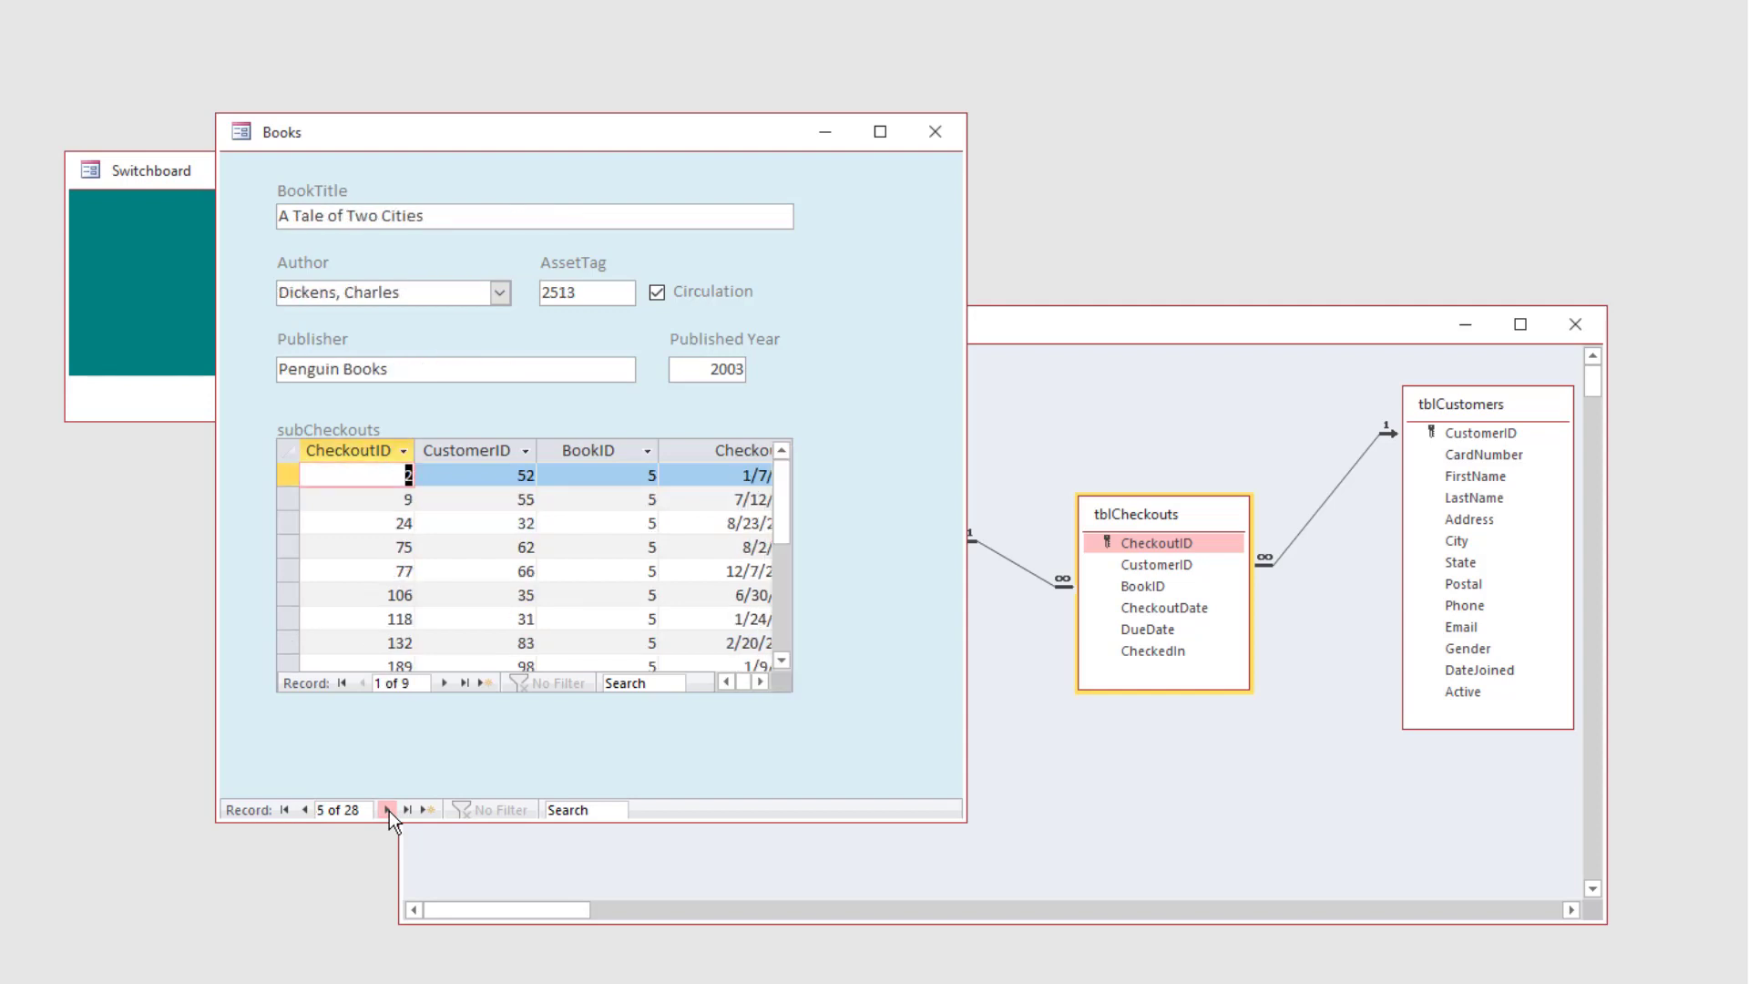
left_click(388, 810)
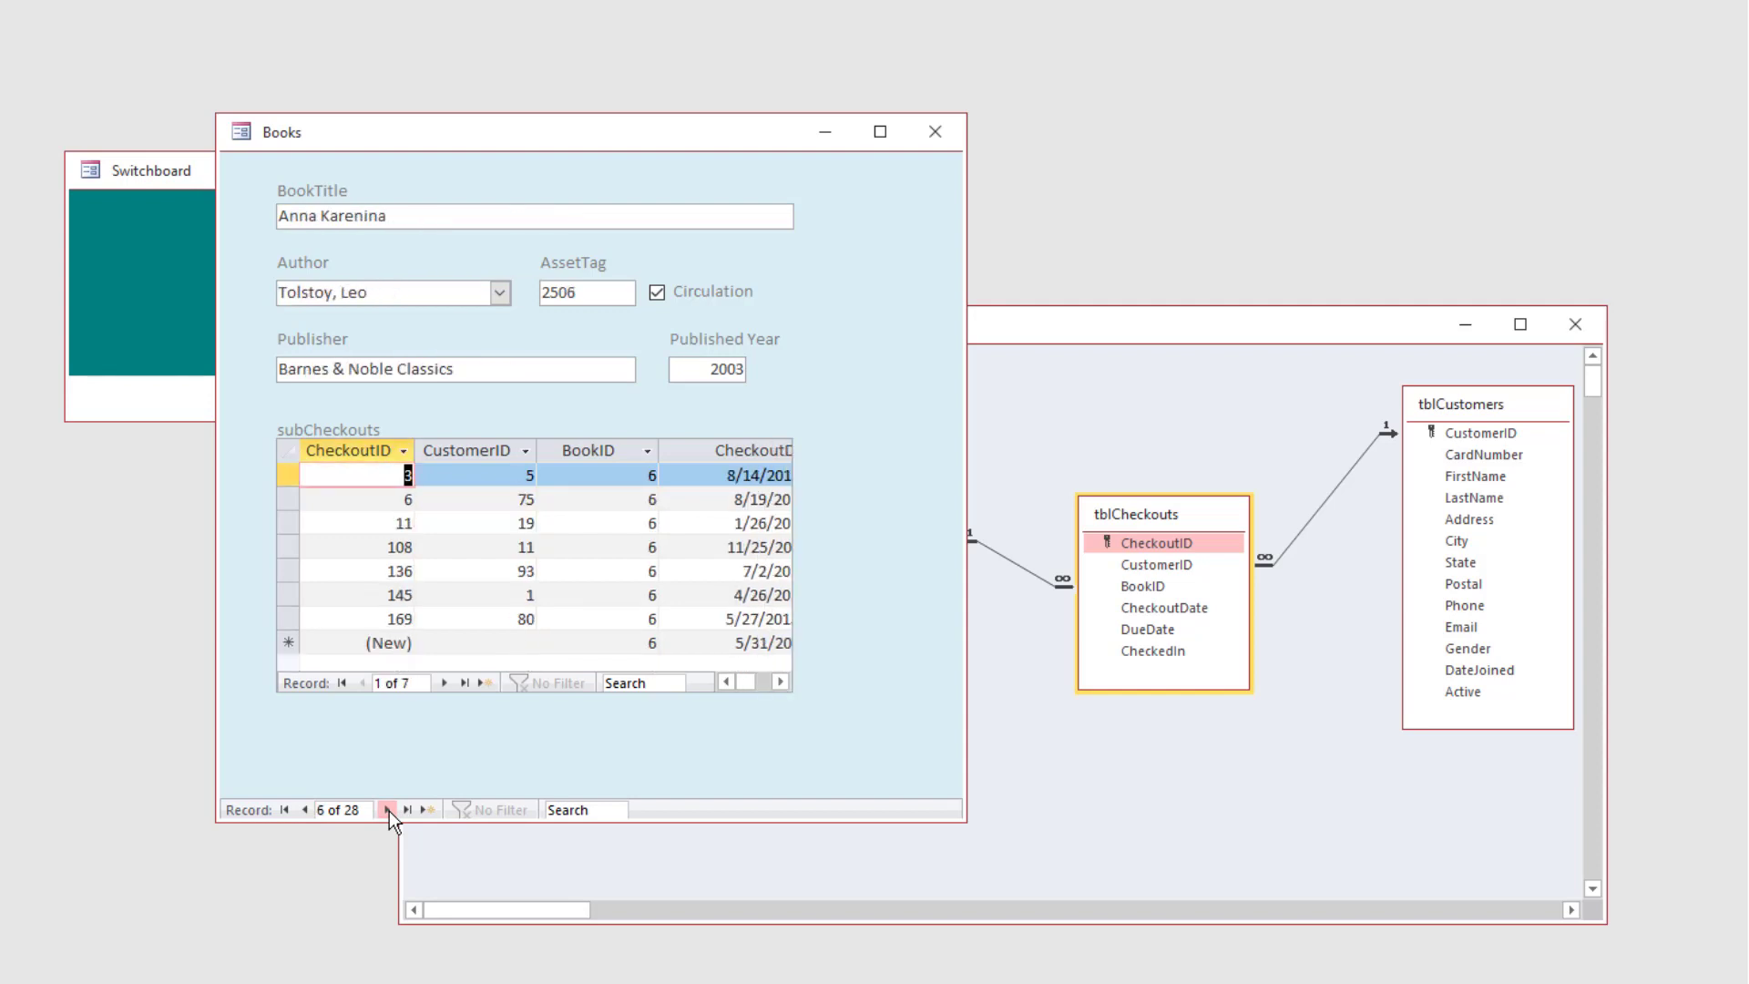
left_click(388, 810)
left_click(388, 809)
left_click(388, 810)
left_click(388, 810)
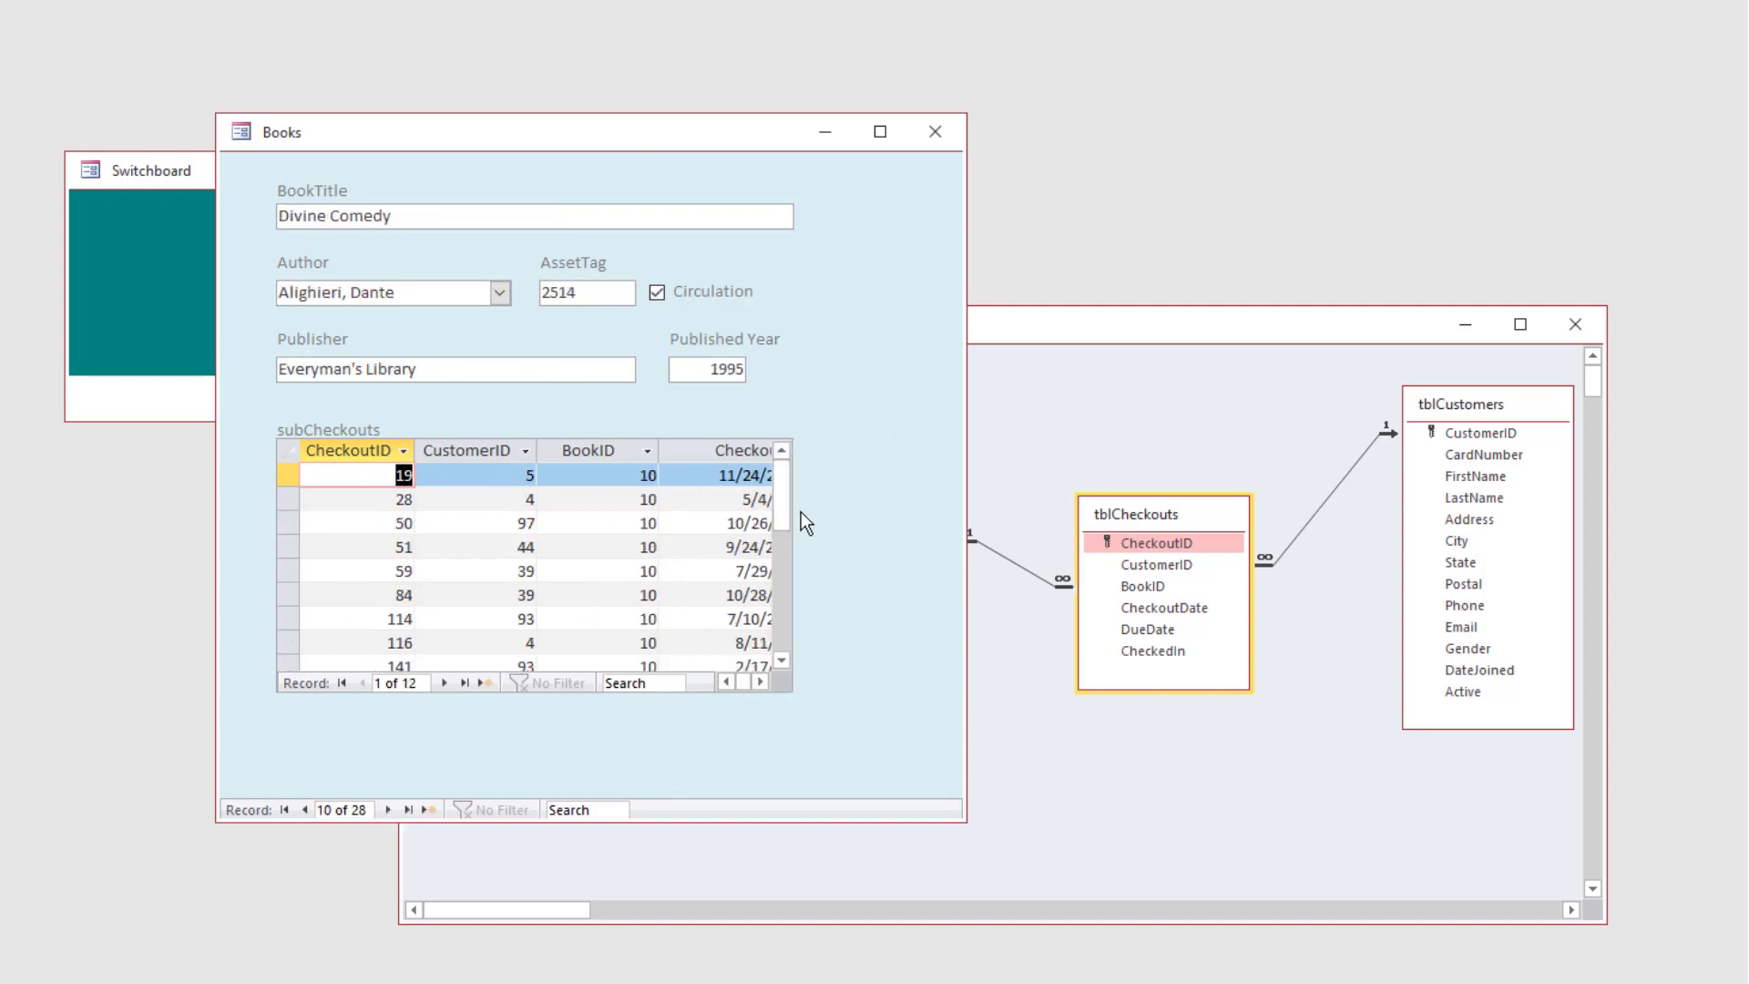
right_click(846, 390)
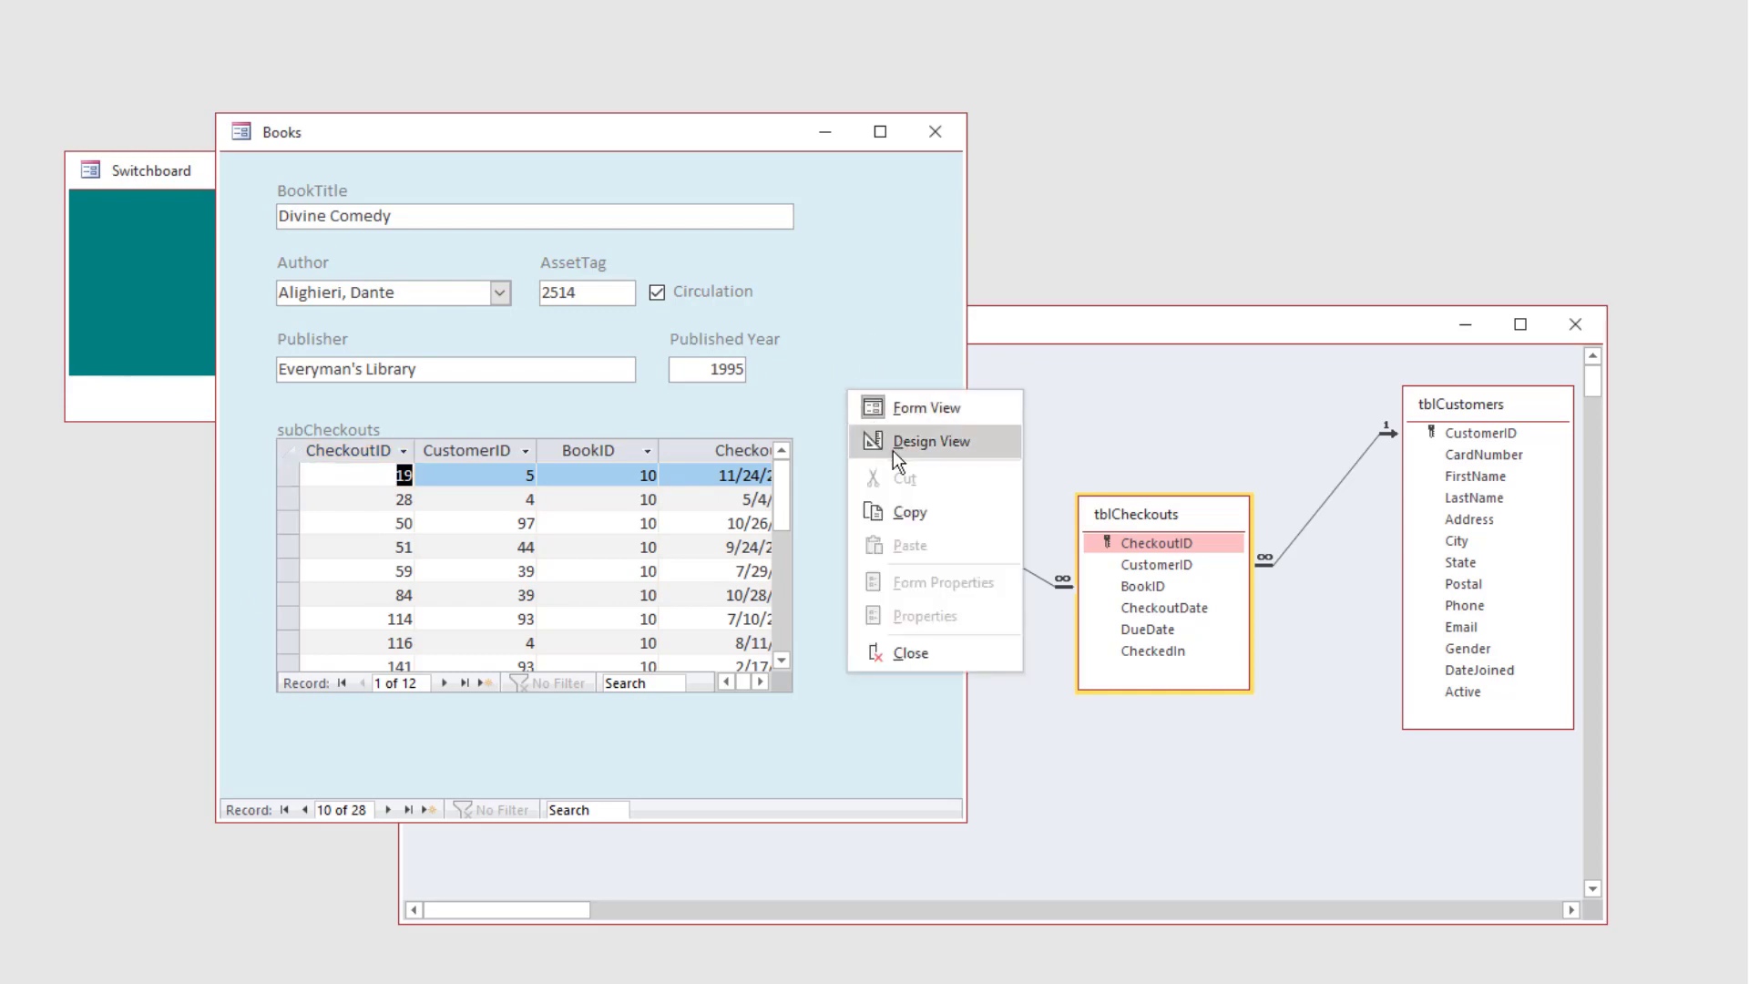
left_click(892, 446)
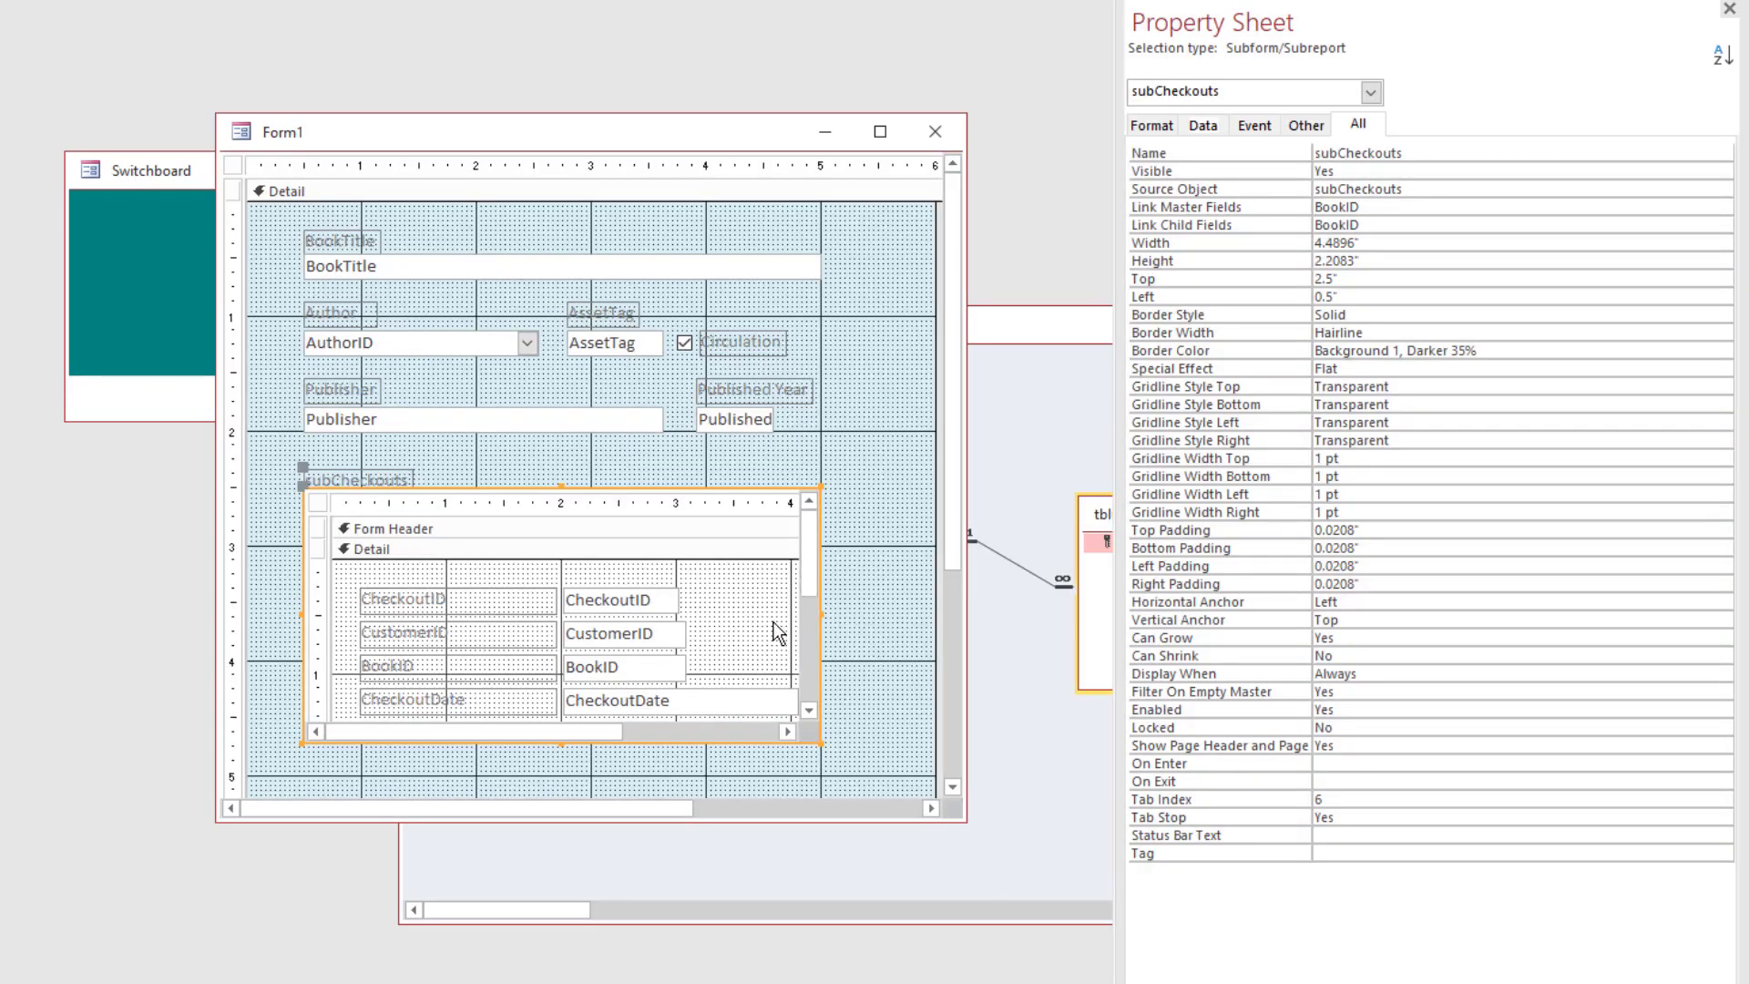
Try Continuous Forms as the subform's Default View, review the checkouts in form view, and return to the design
left_click_drag(810, 559, 813, 669)
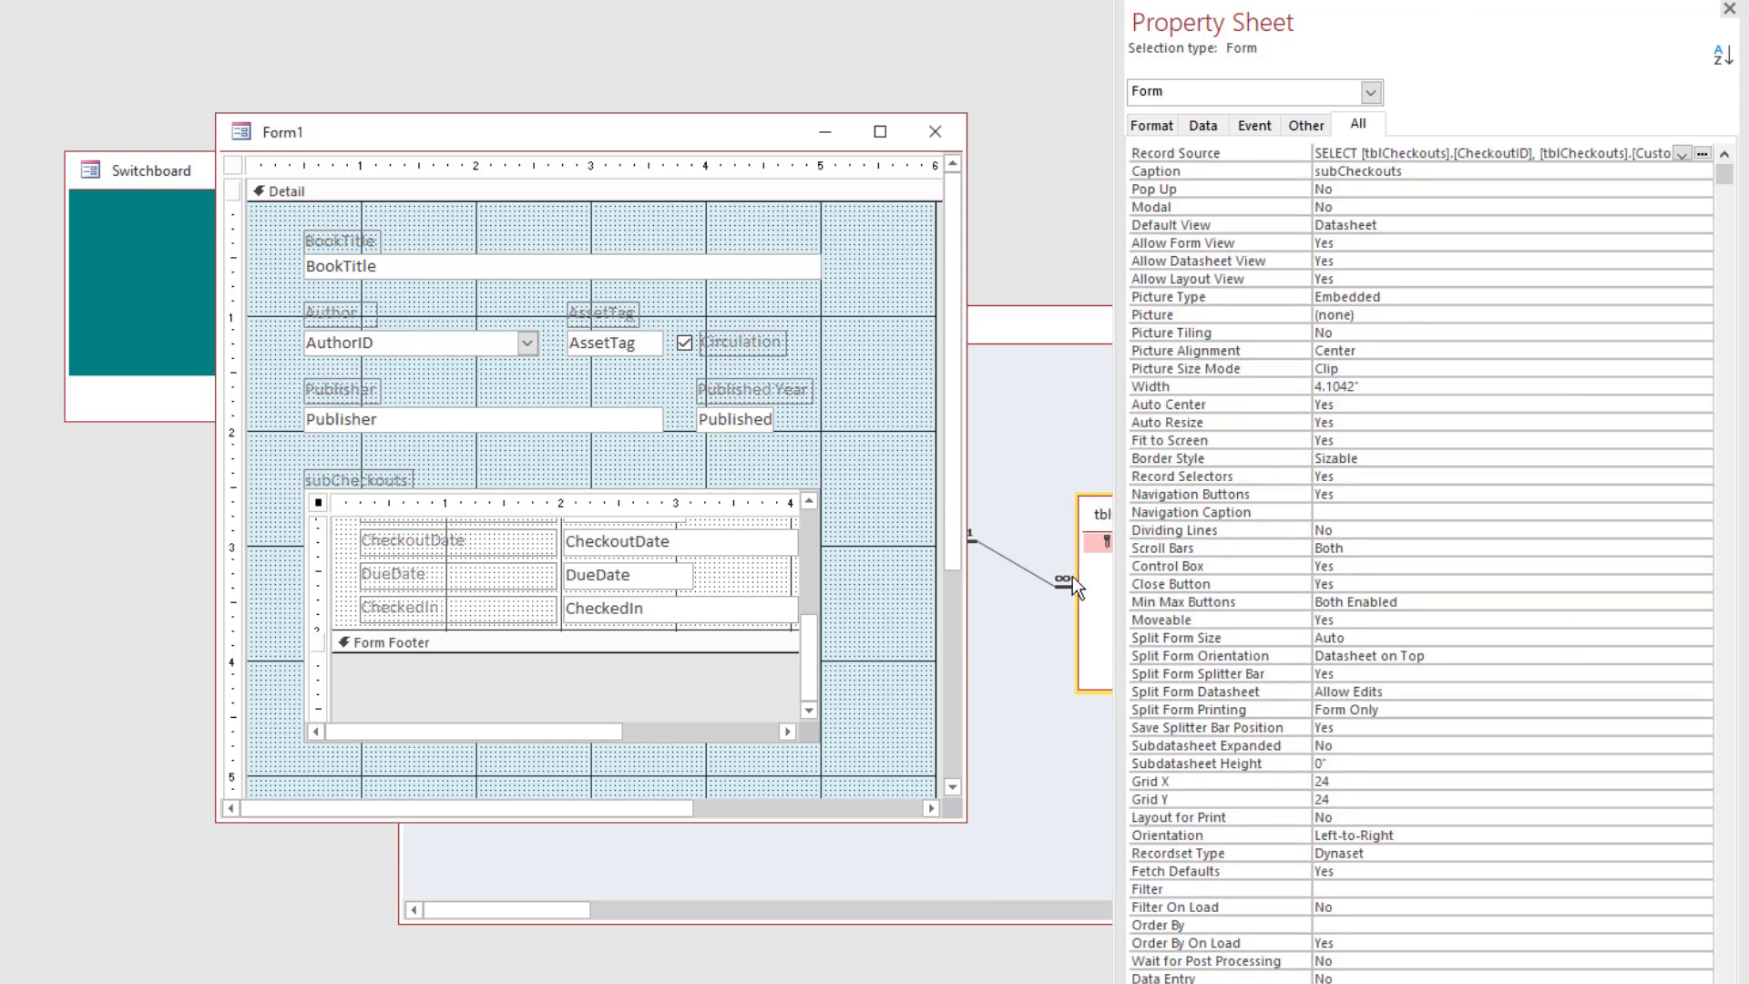
left_click(1421, 225)
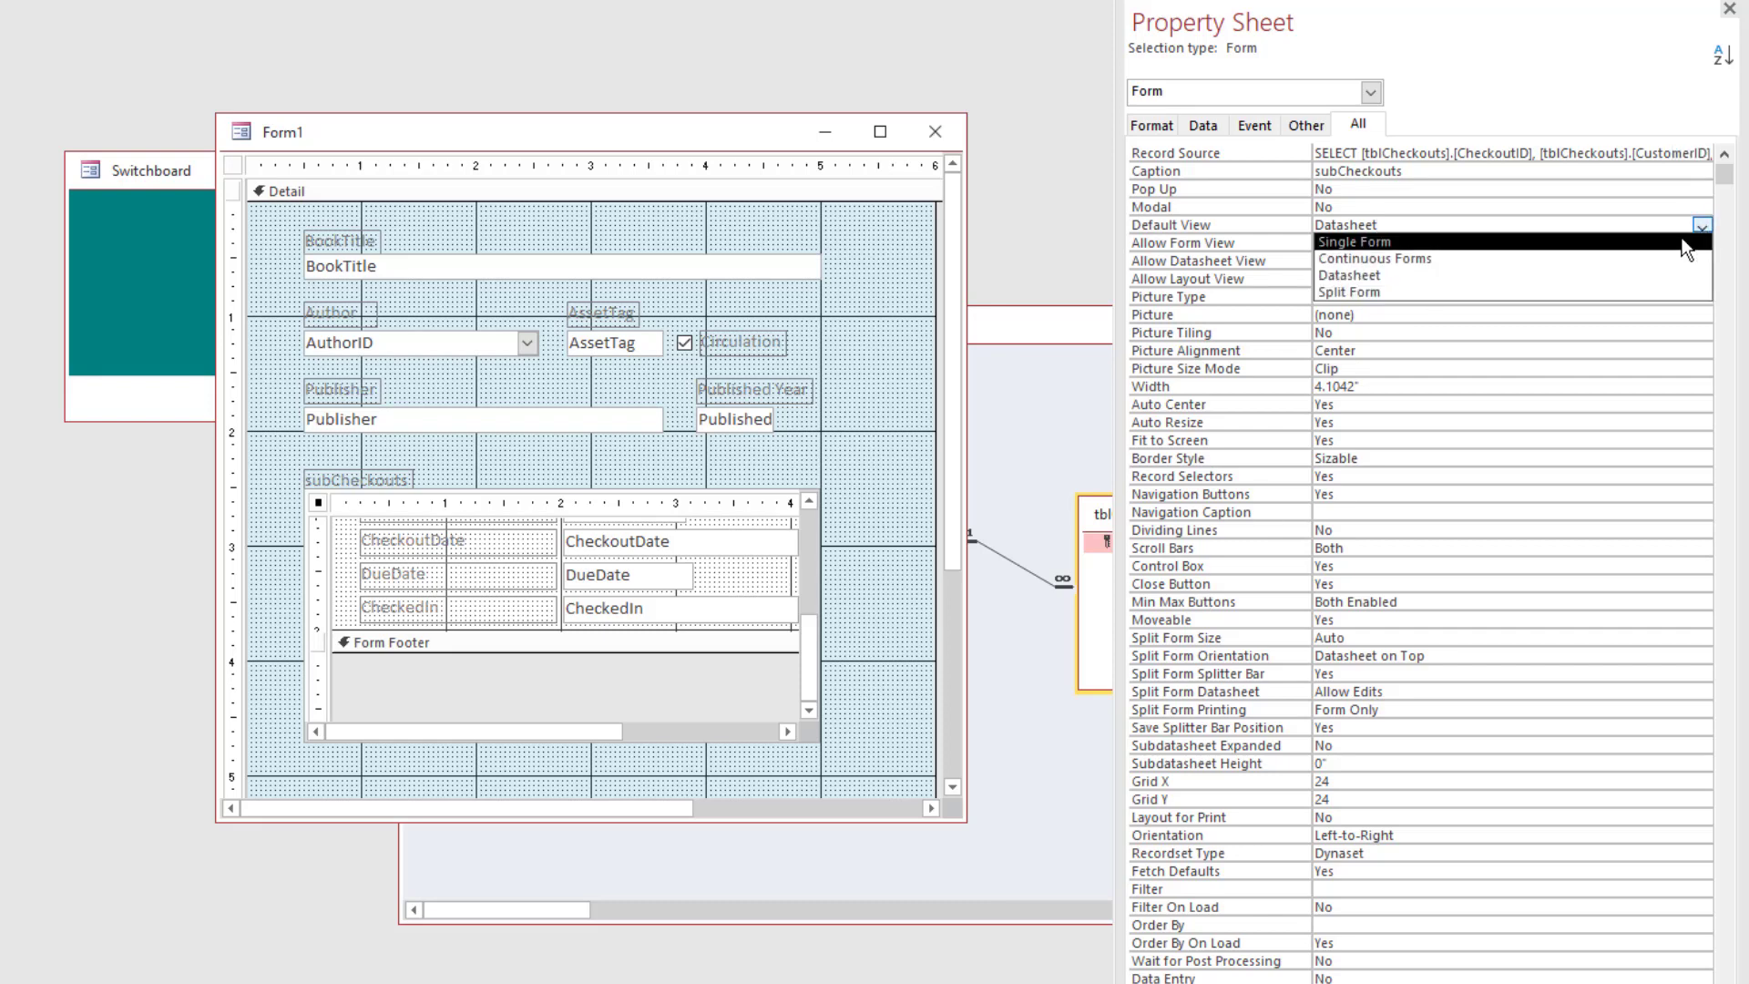
left_click(1458, 258)
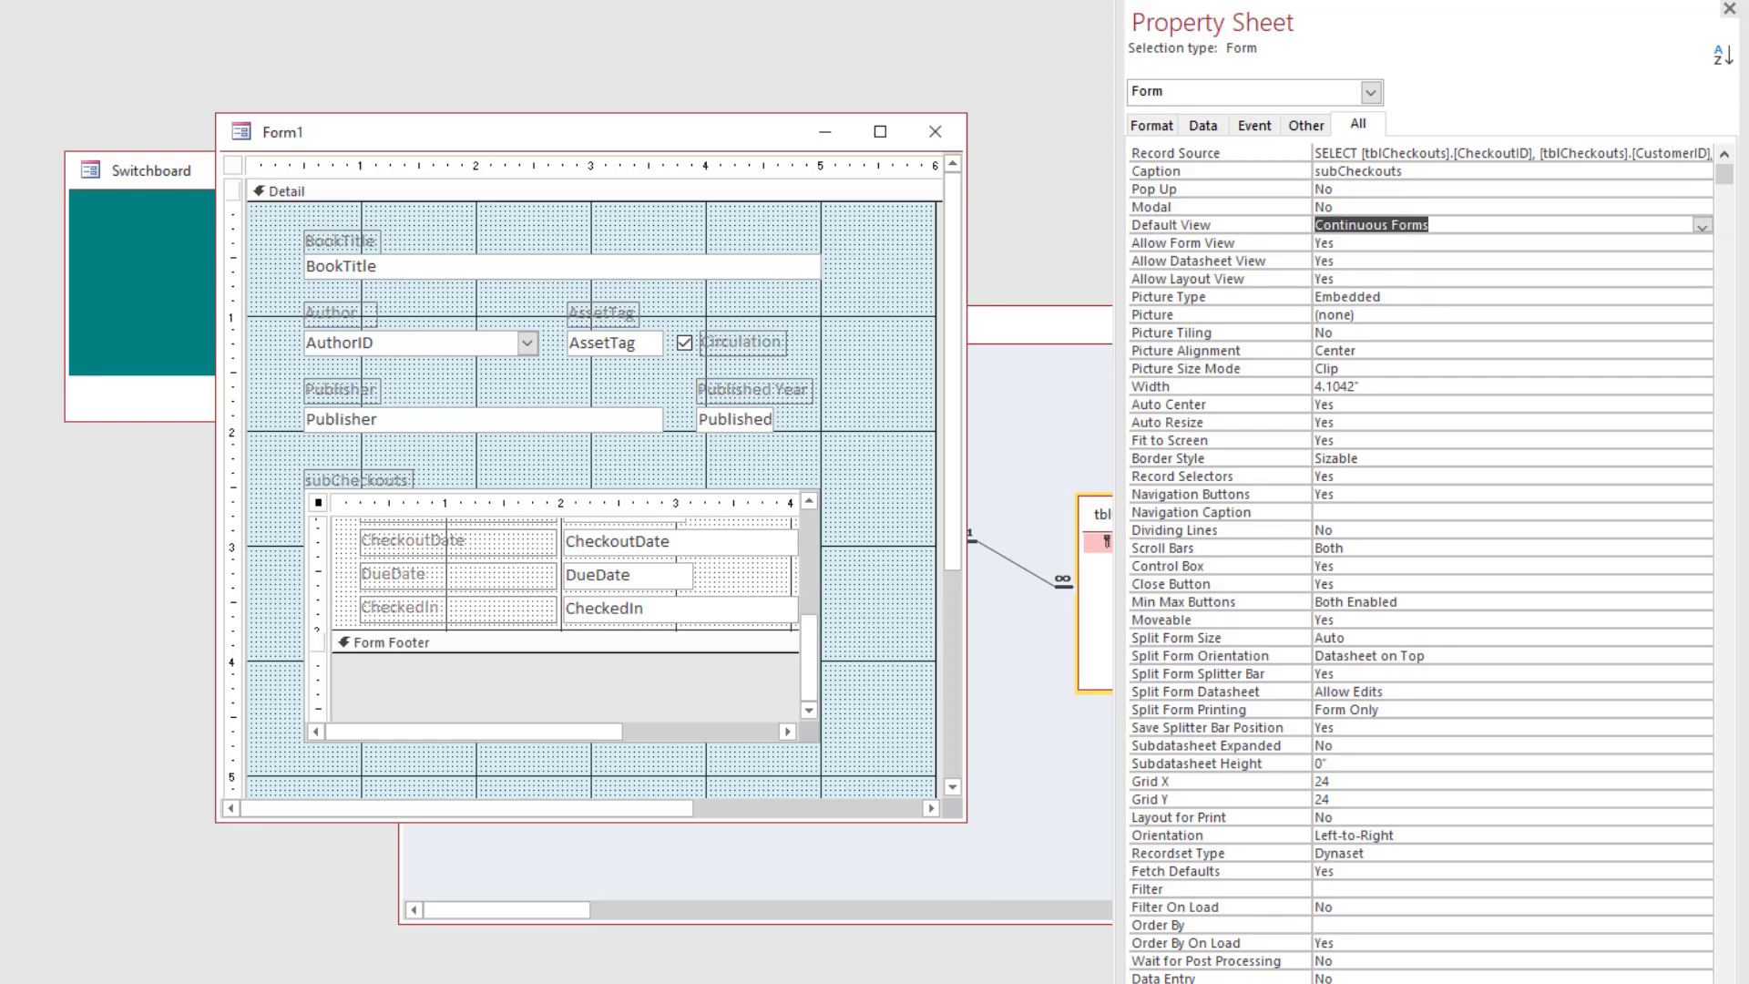
key("F5")
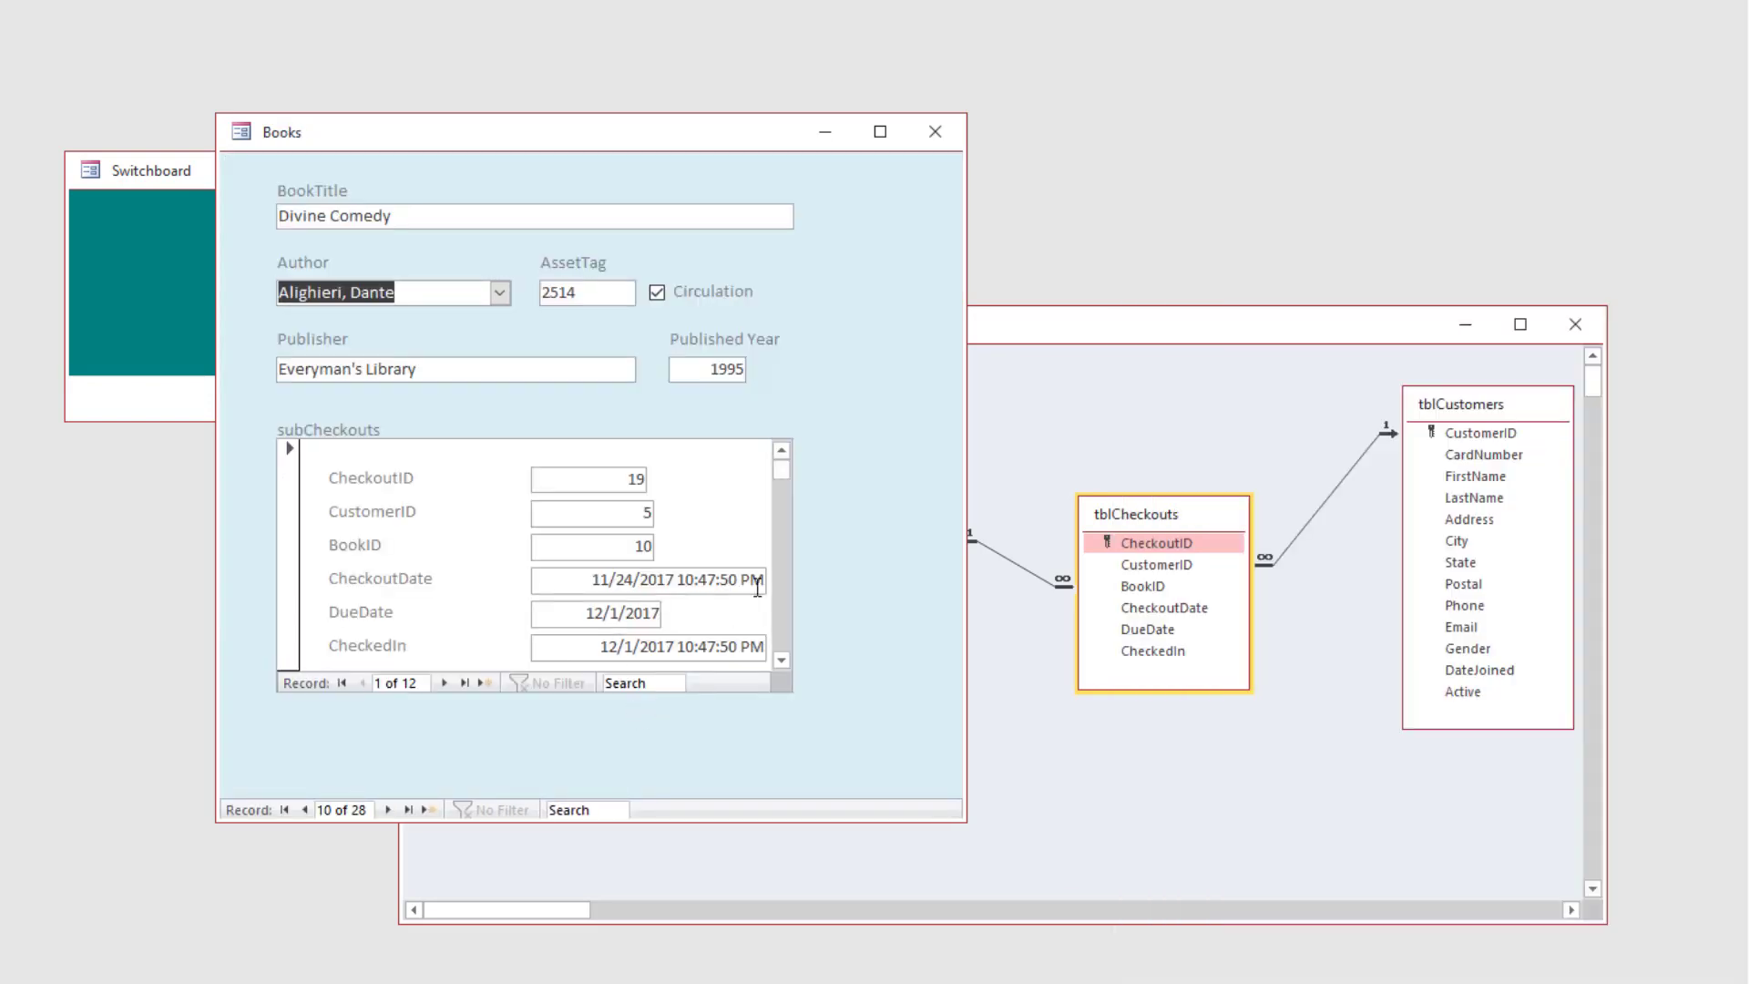
scroll(680, 568, "down", 5)
scroll(680, 566, "up", 5)
key("ctrl+period")
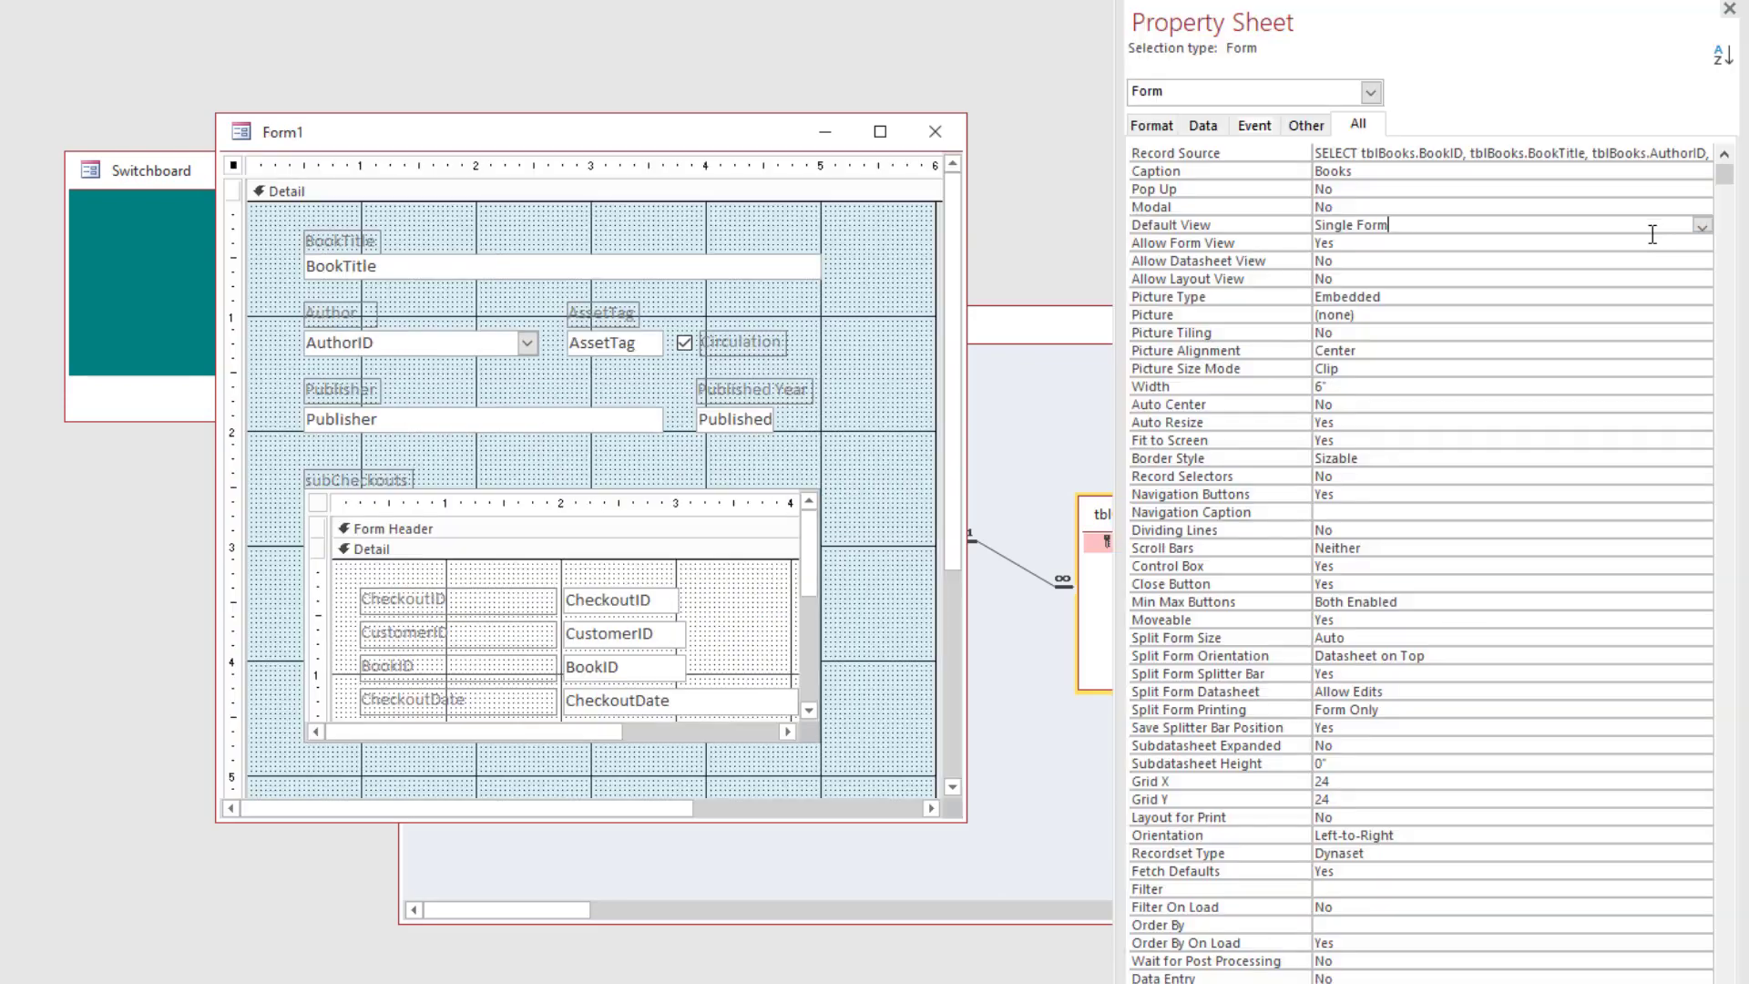
Open the subCheckouts subform in its own design window, move it up and enlarge it to show all its fields
left_click(779, 602)
scroll(767, 605, "down", 3)
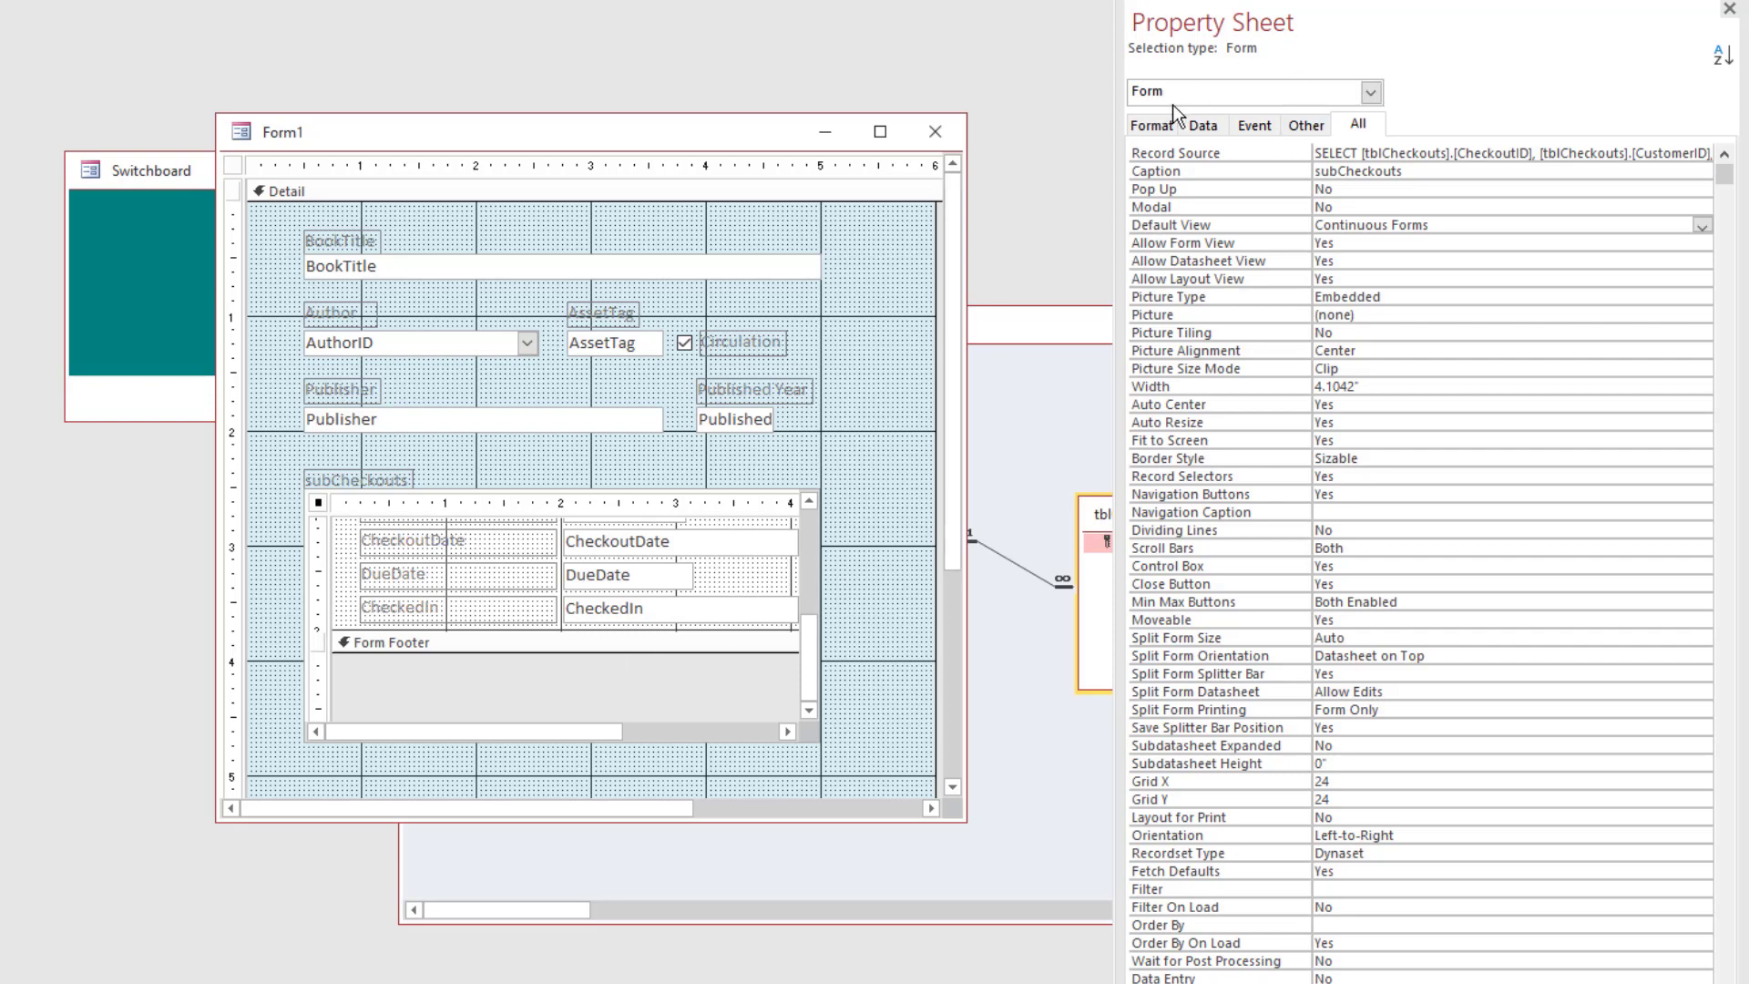
right_click(648, 488)
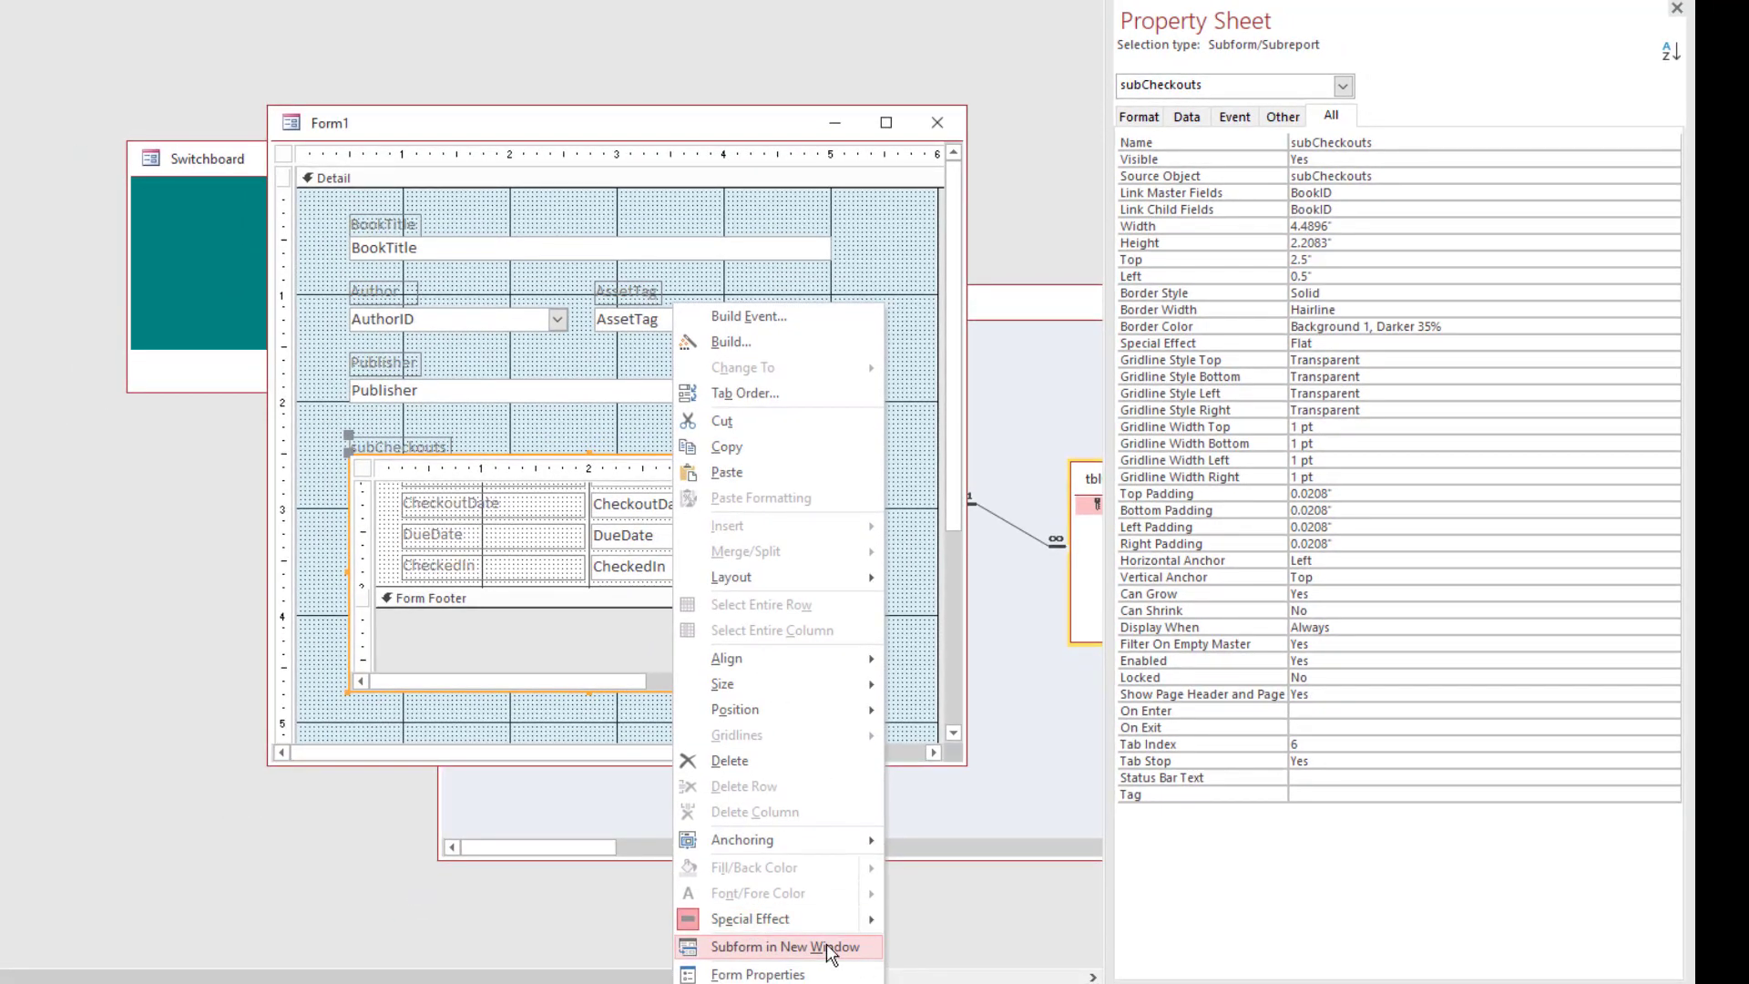
left_click(841, 946)
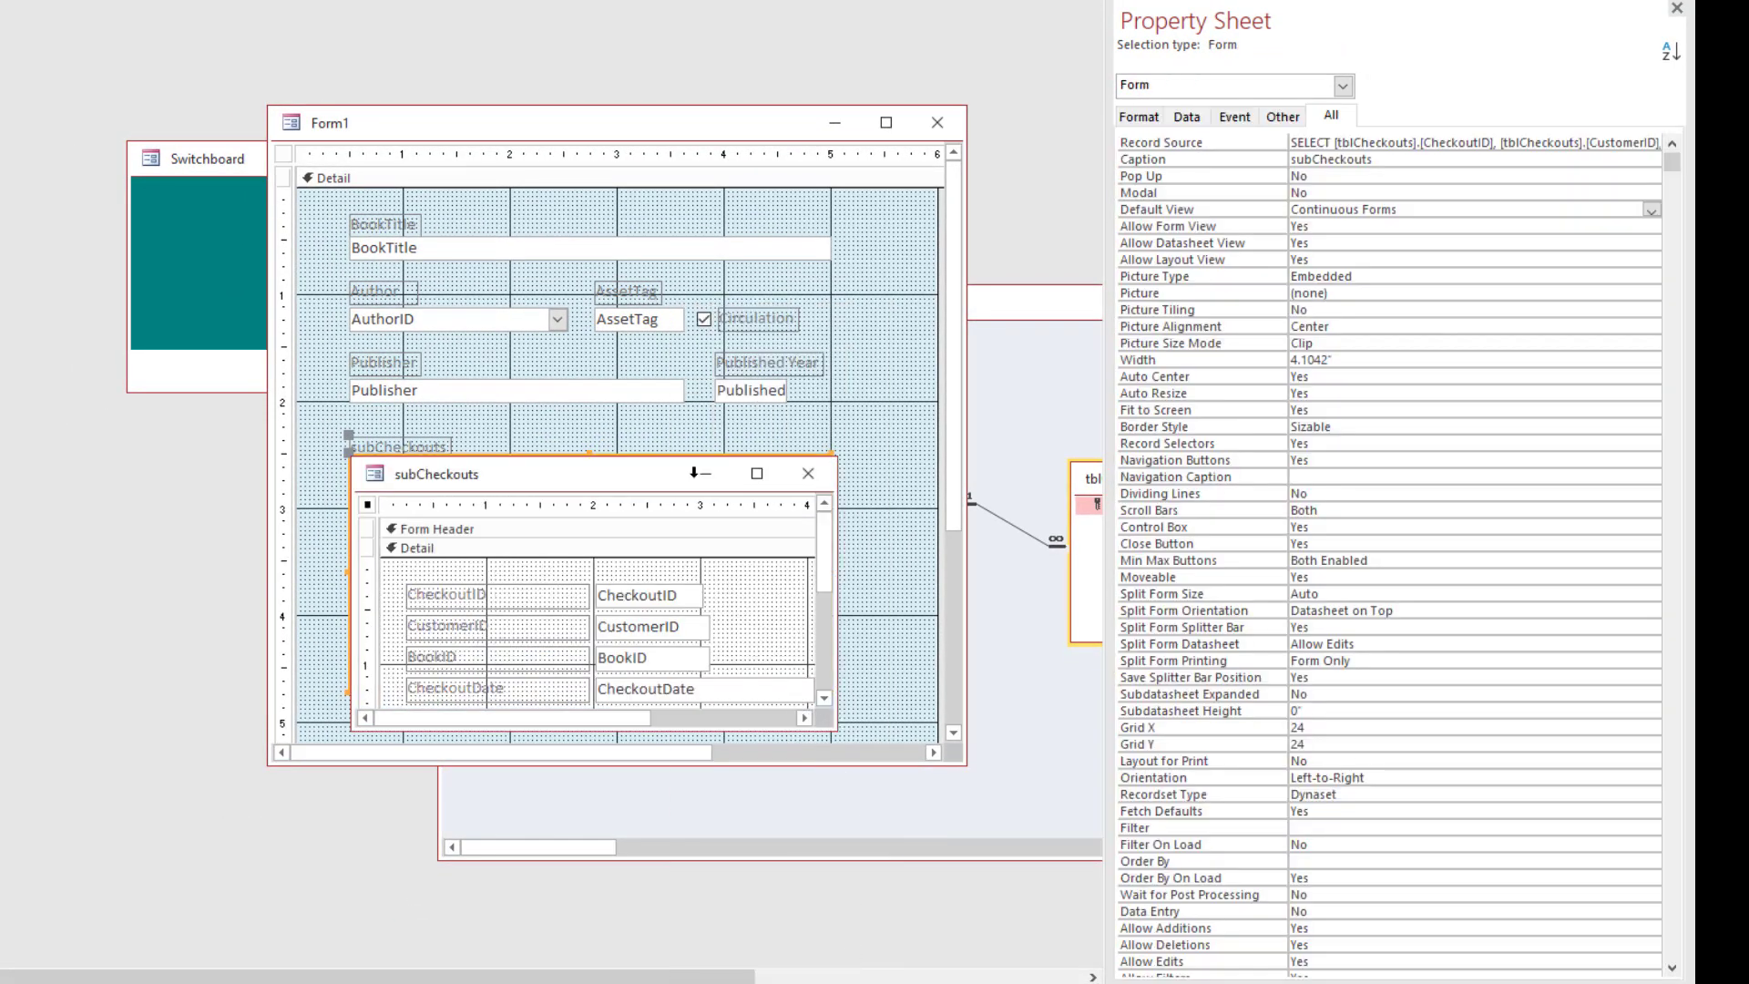
left_click_drag(652, 477, 548, 247)
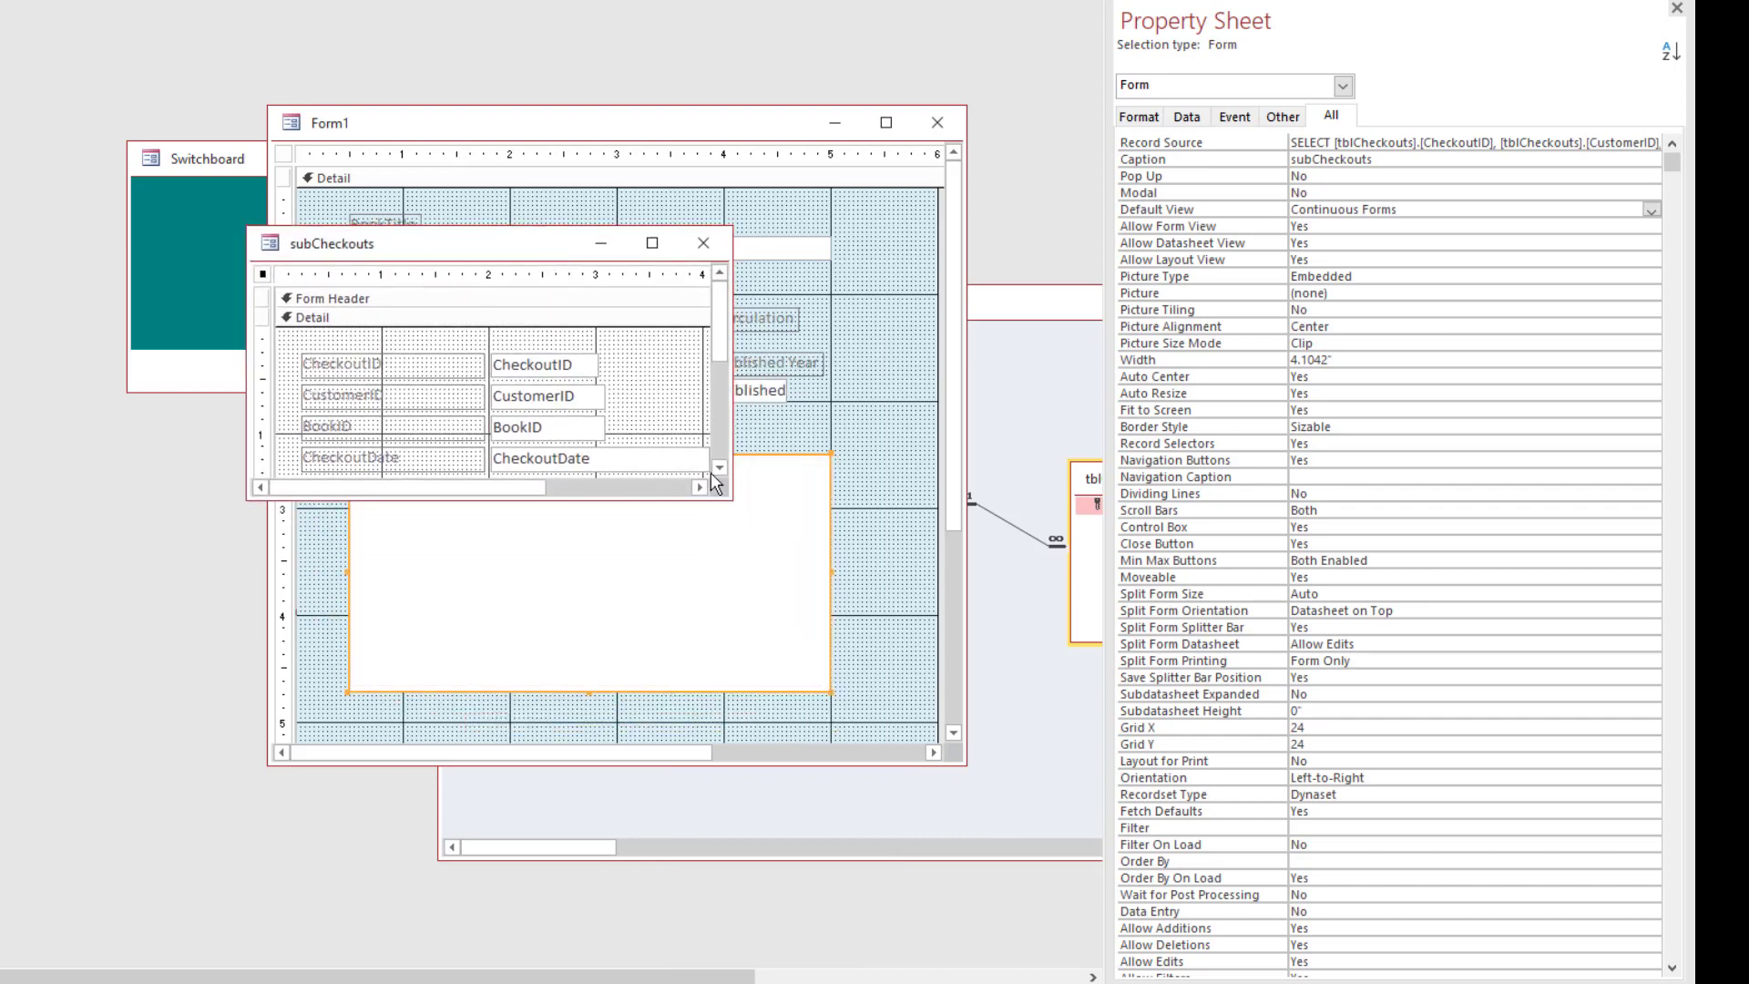
left_click_drag(729, 502, 935, 723)
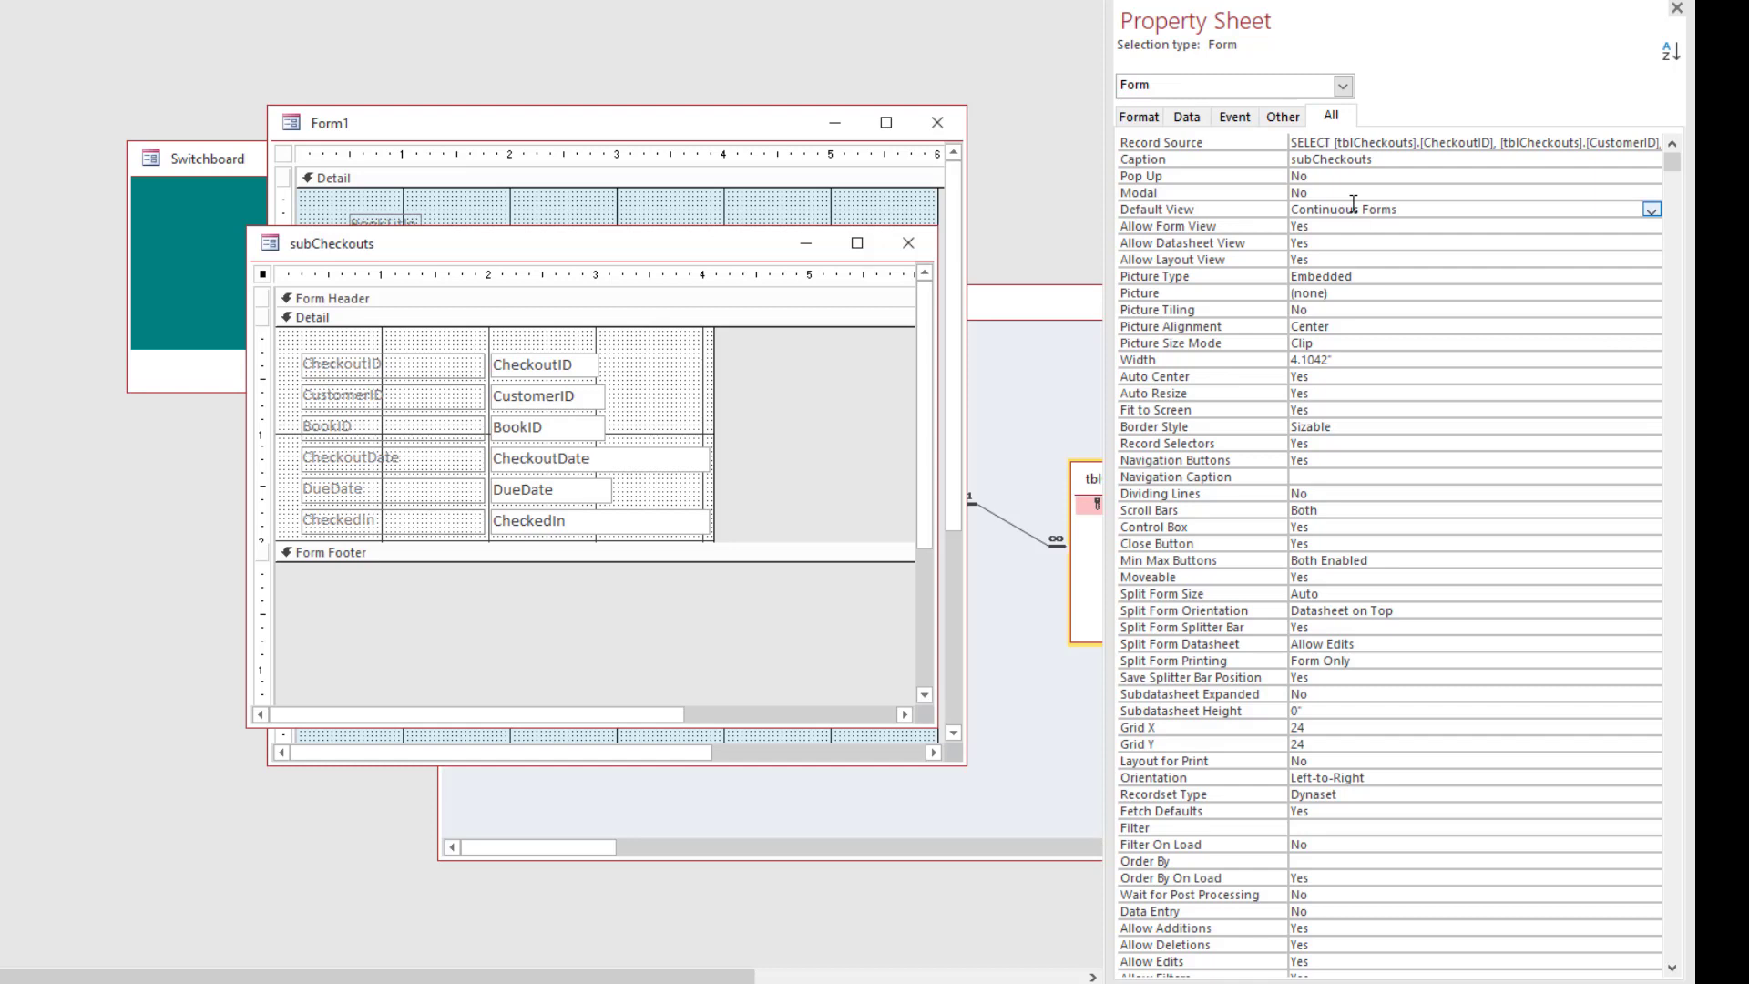
Set subCheckouts to Default View Datasheet with Allow Form View, Allow Layout View and Record Selectors all No, then save and close it
left_click(1652, 210)
left_click(1421, 266)
double_click(1354, 226)
double_click(1348, 260)
double_click(1343, 443)
left_click(1342, 513)
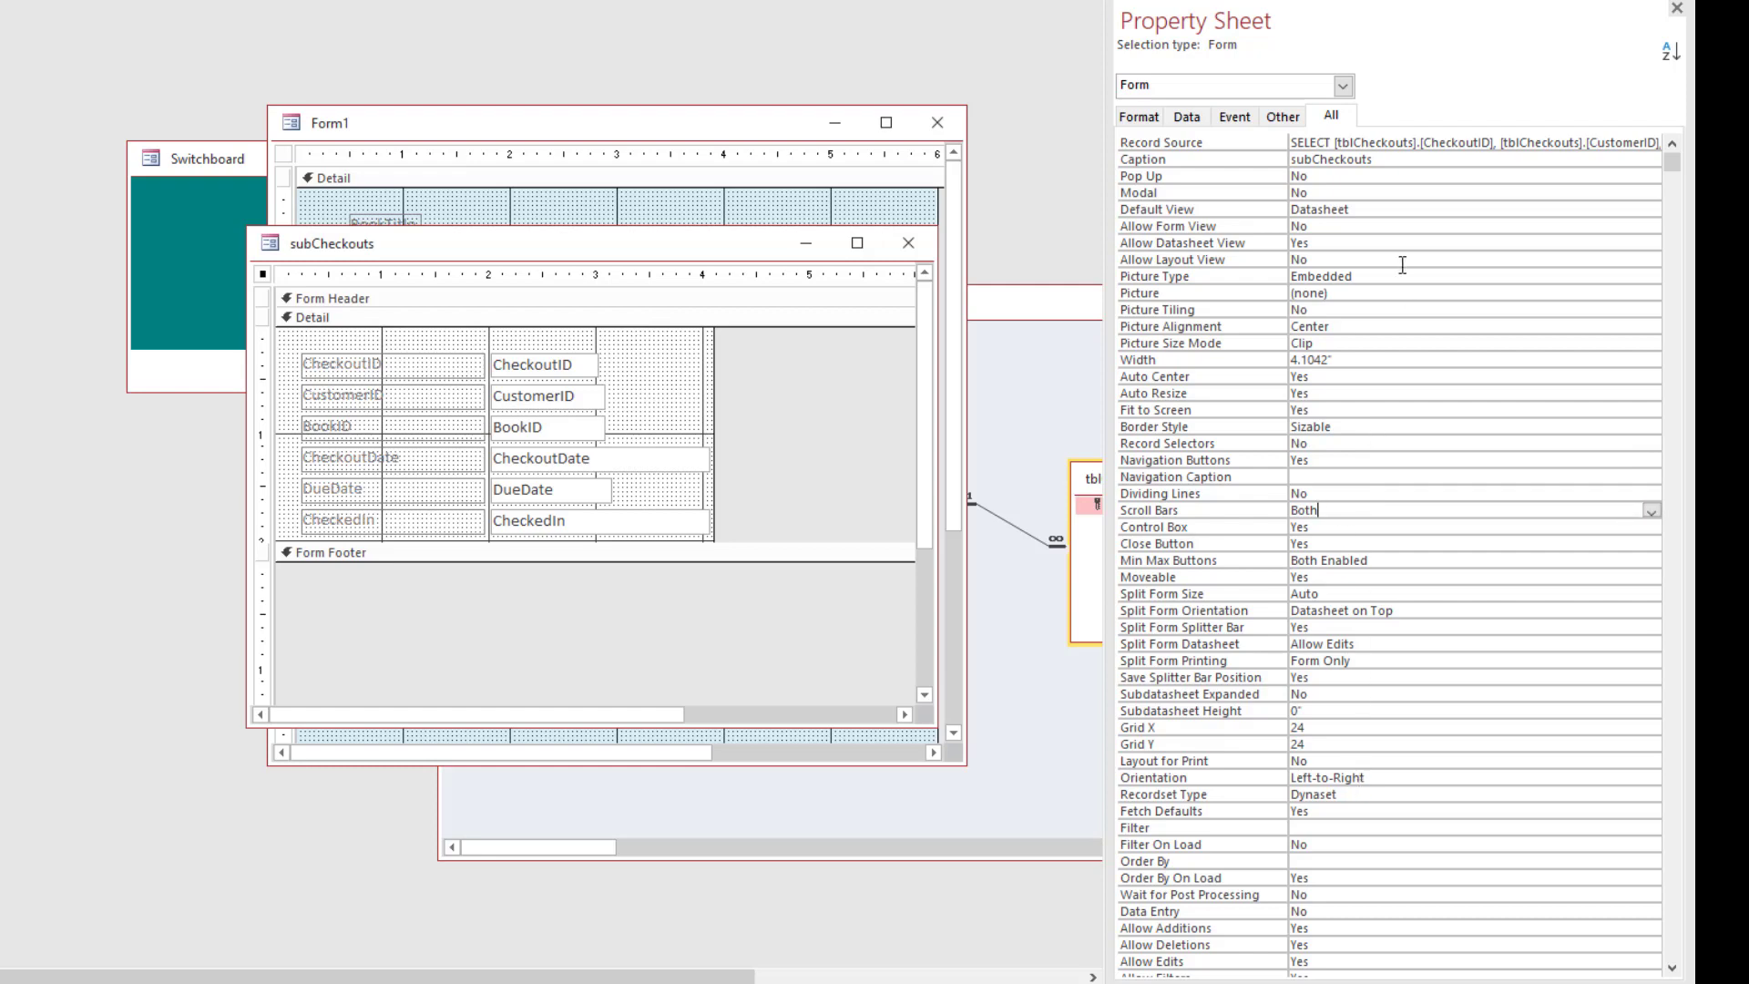
left_click(908, 243)
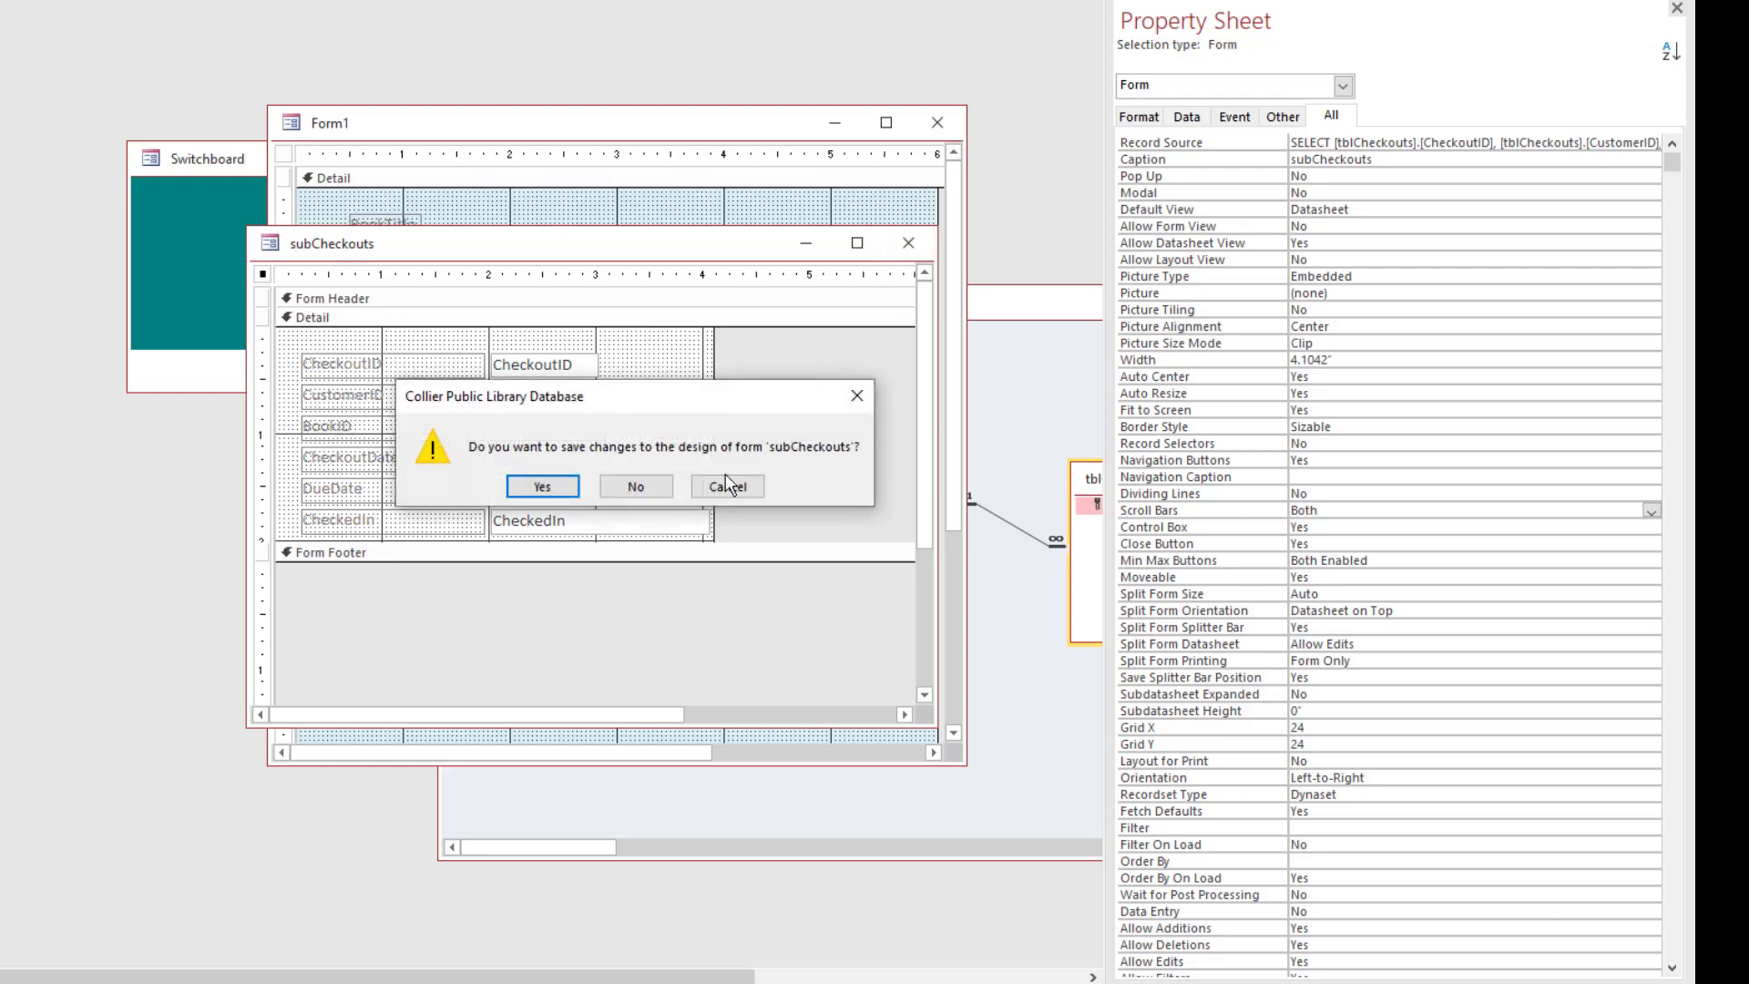
left_click(569, 485)
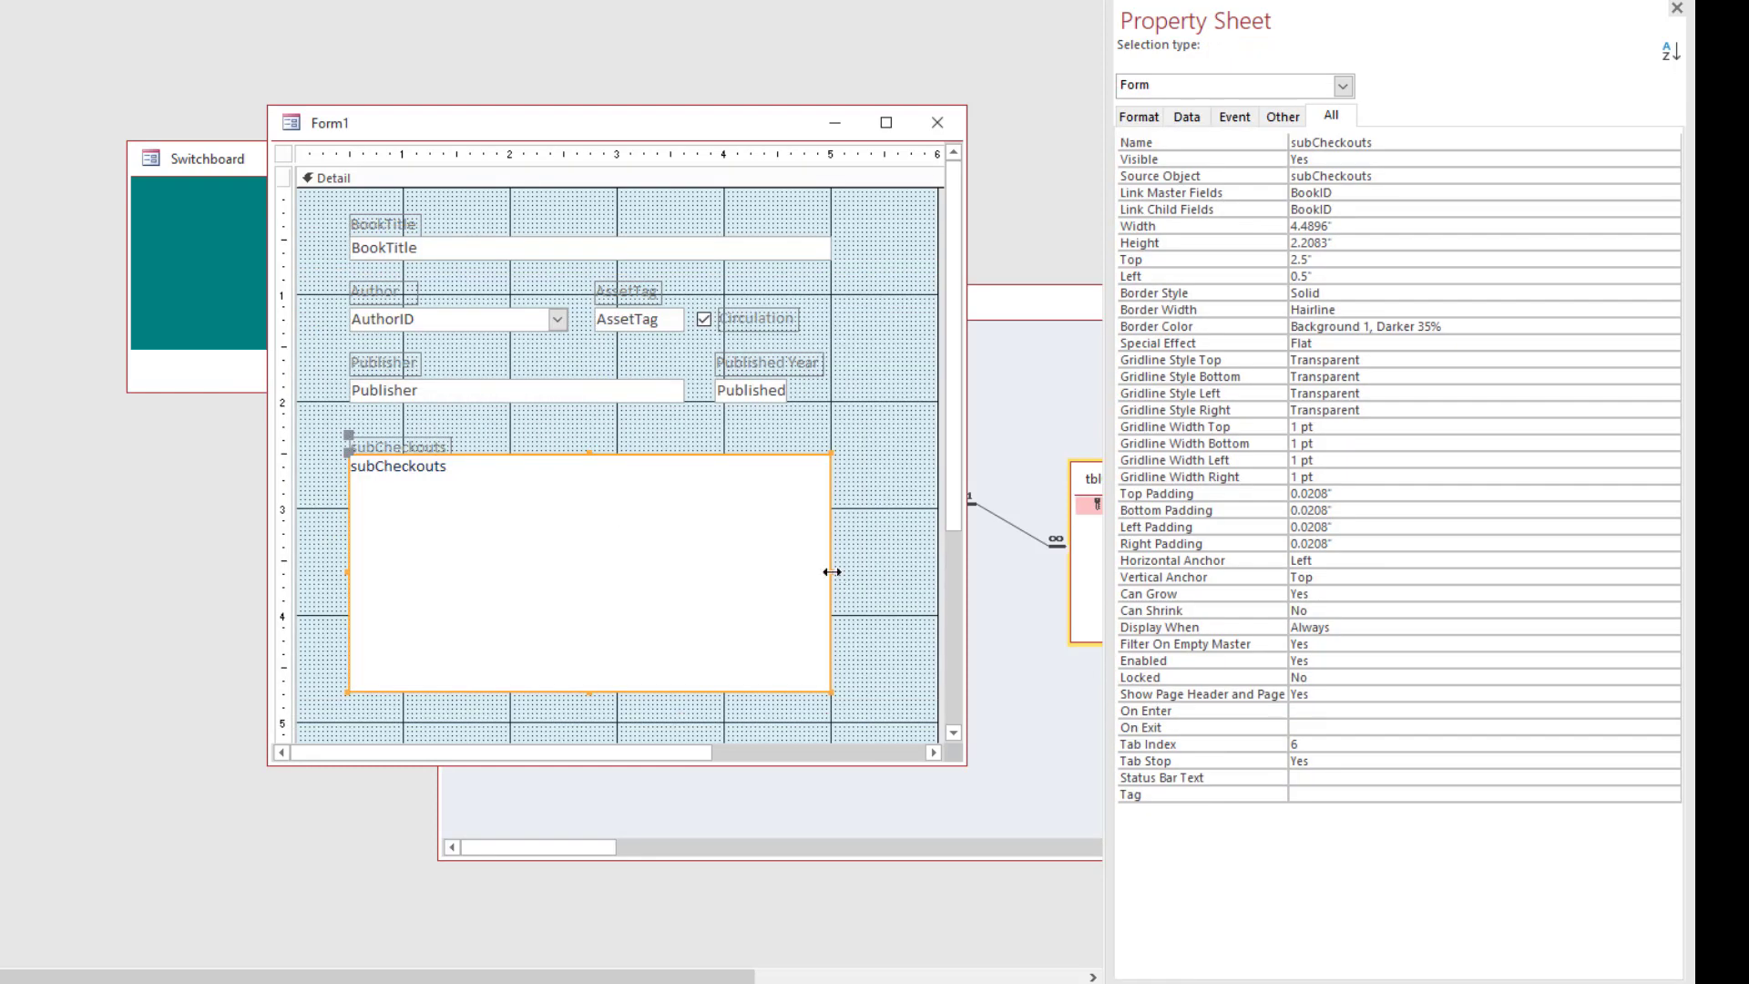
Widen the subCheckouts subform control to about 5.2 inches and check its columns in form view before returning to the design
left_click_drag(832, 571, 908, 572)
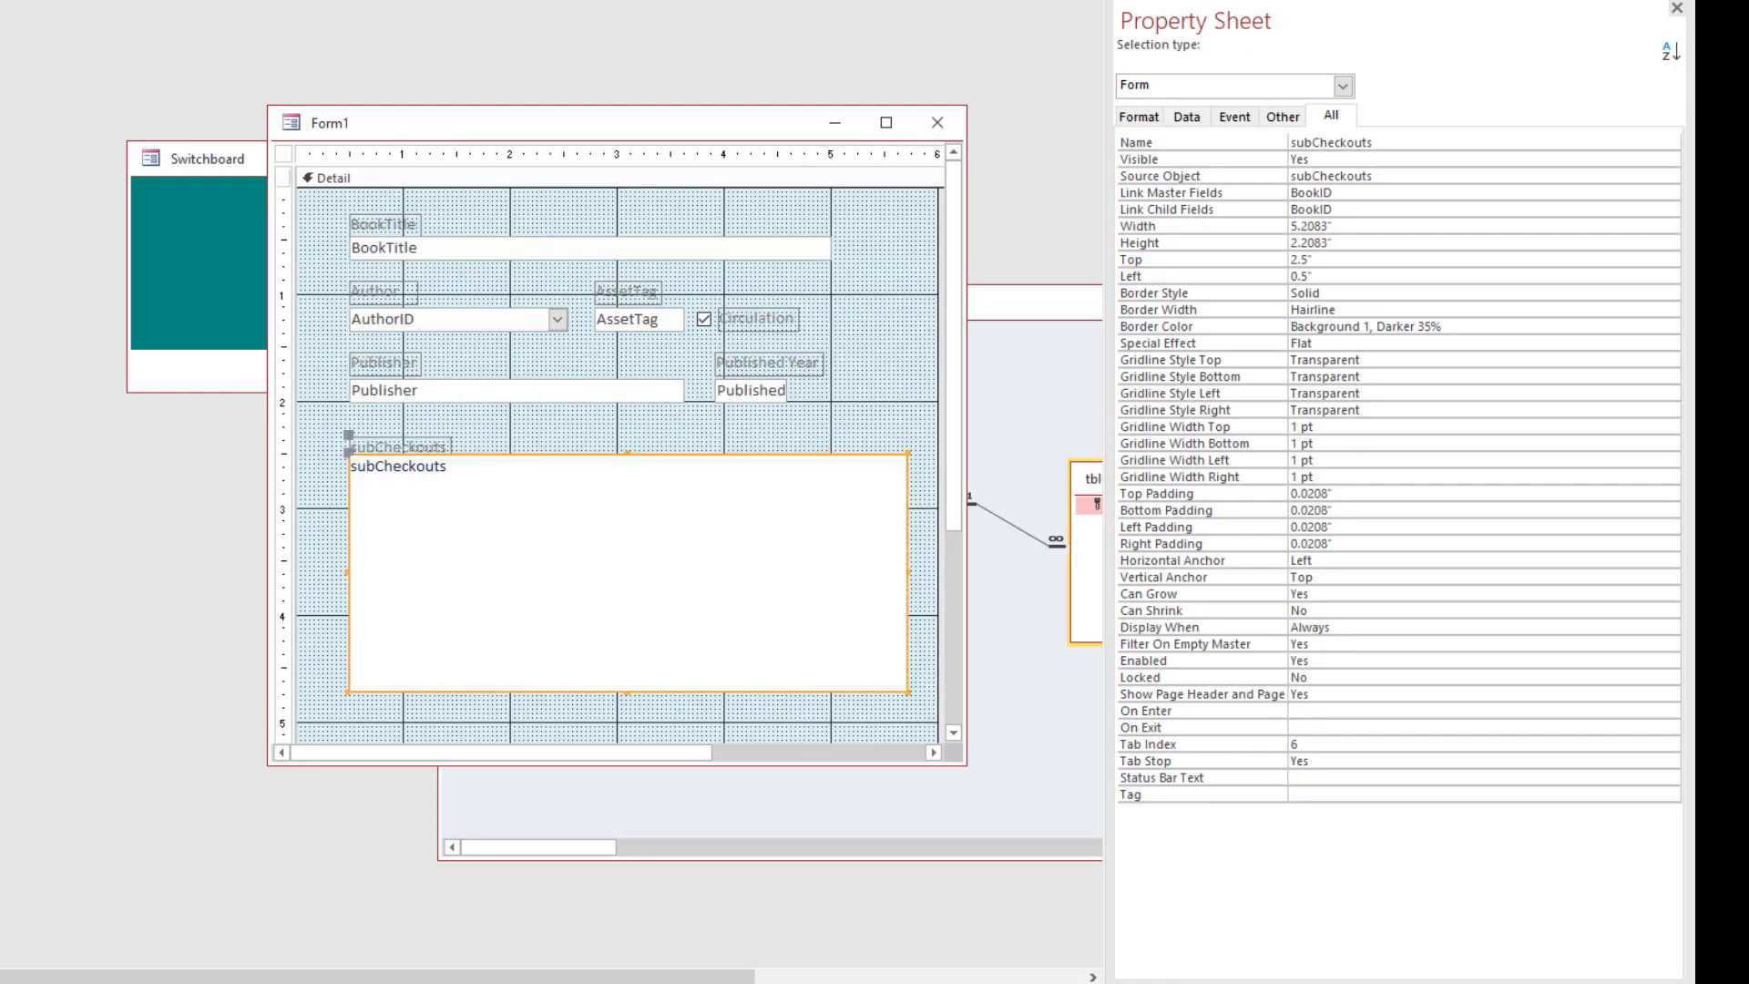
key("F5")
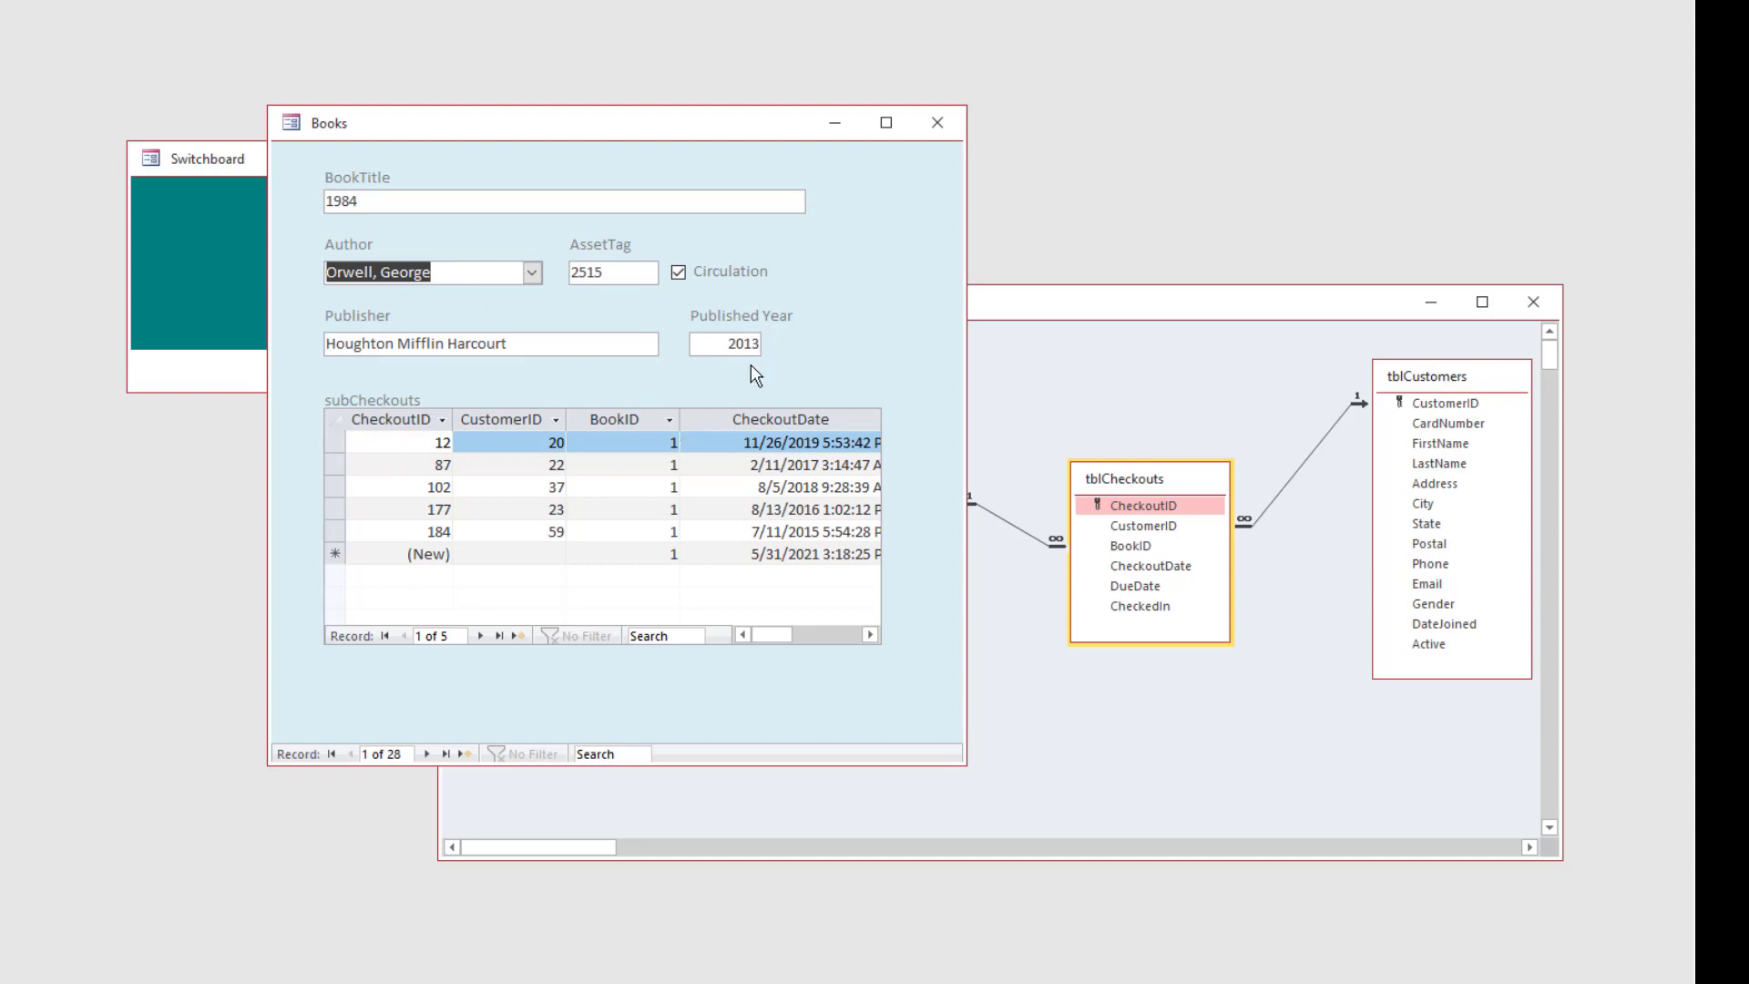
mouse_move(778, 636)
left_mouse_down()
mouse_move(842, 636)
mouse_move(754, 642)
left_mouse_up()
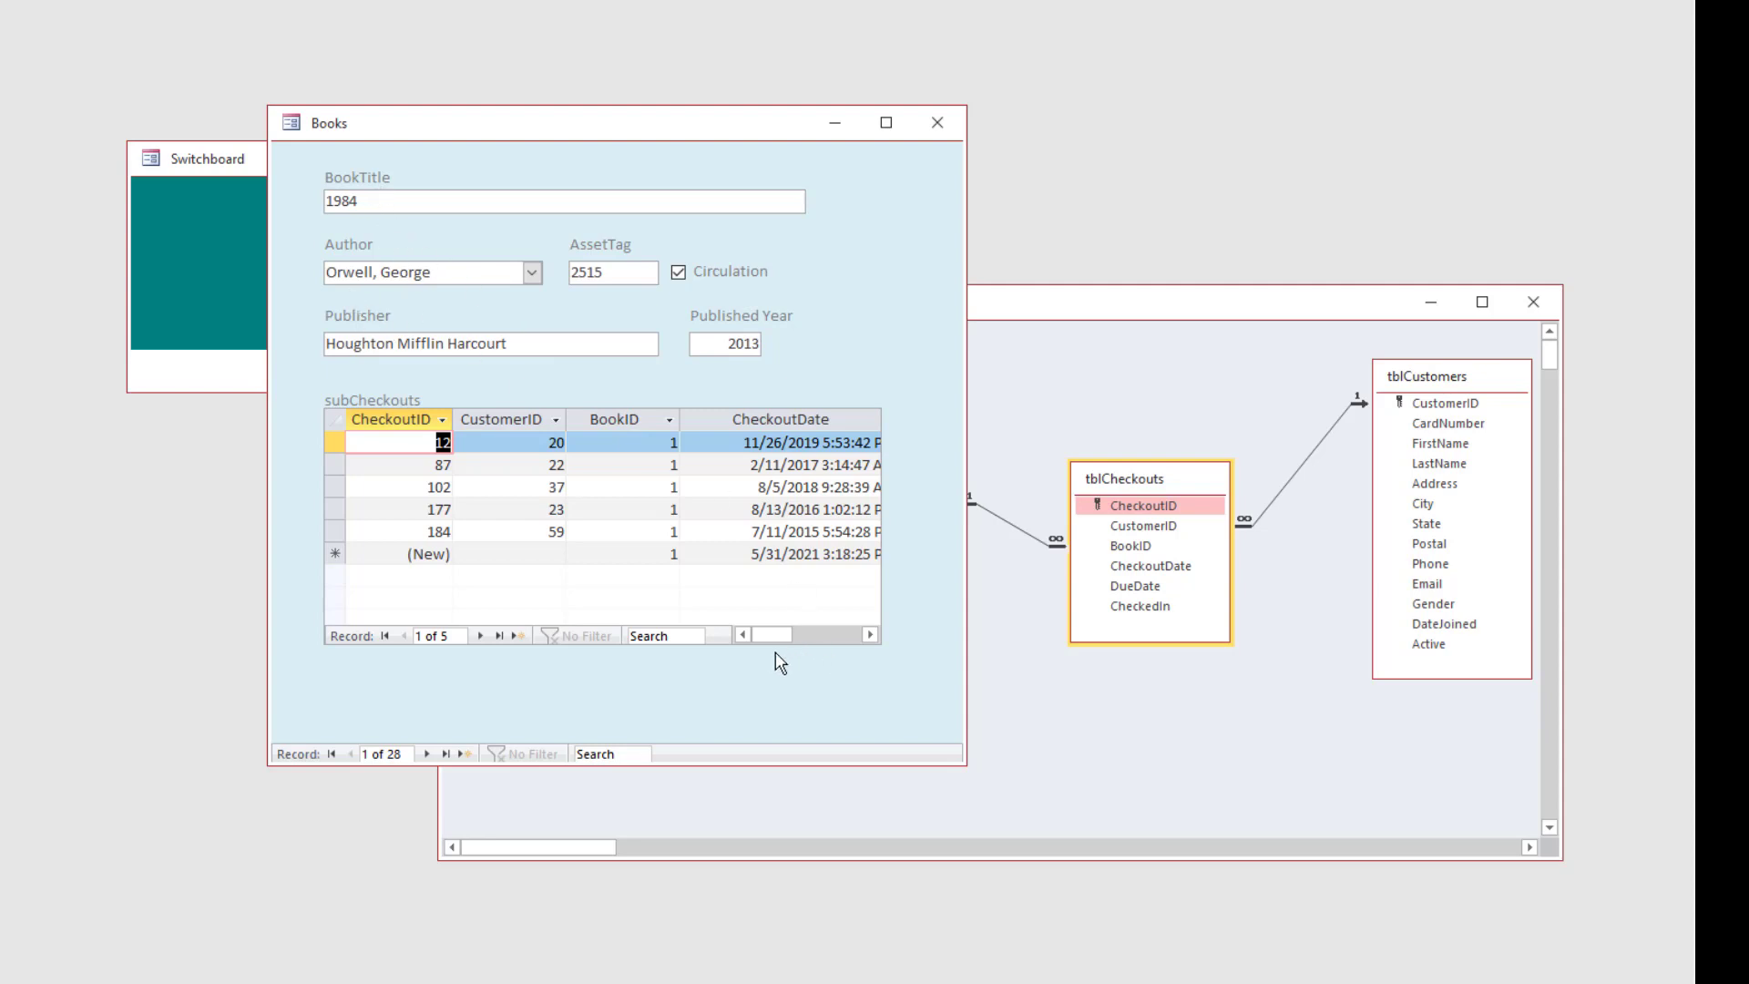
left_click_drag(764, 639, 801, 647)
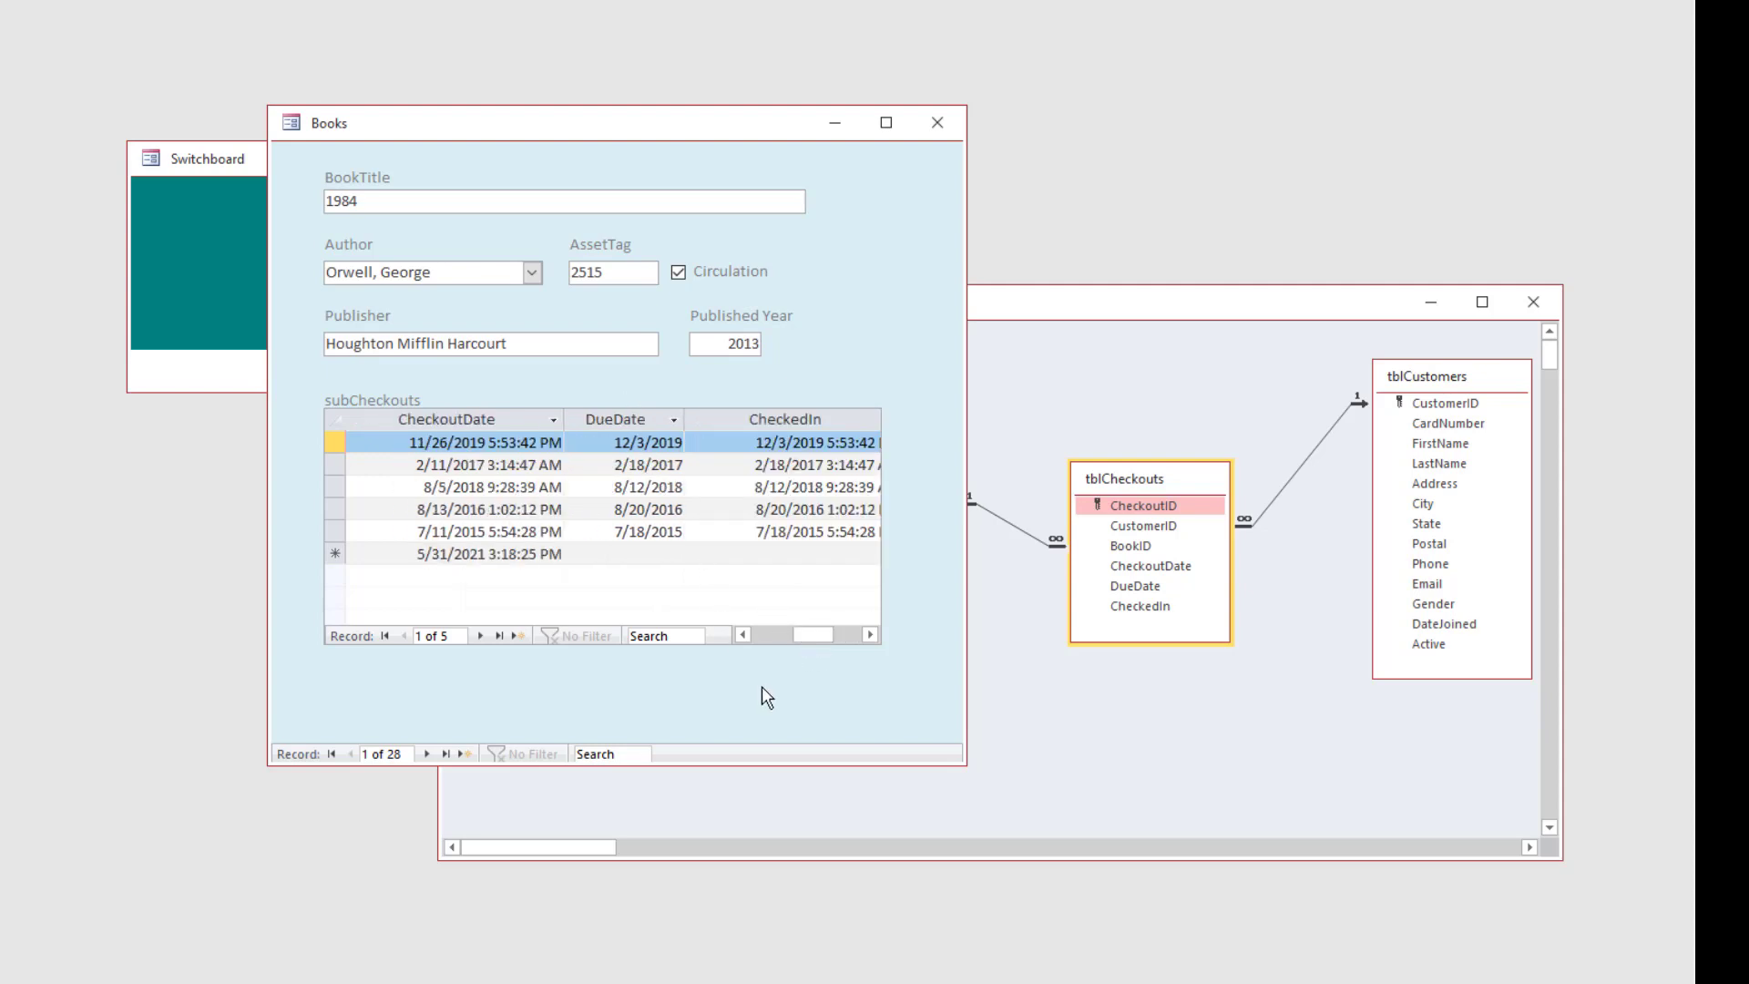
right_click(867, 305)
left_click(942, 353)
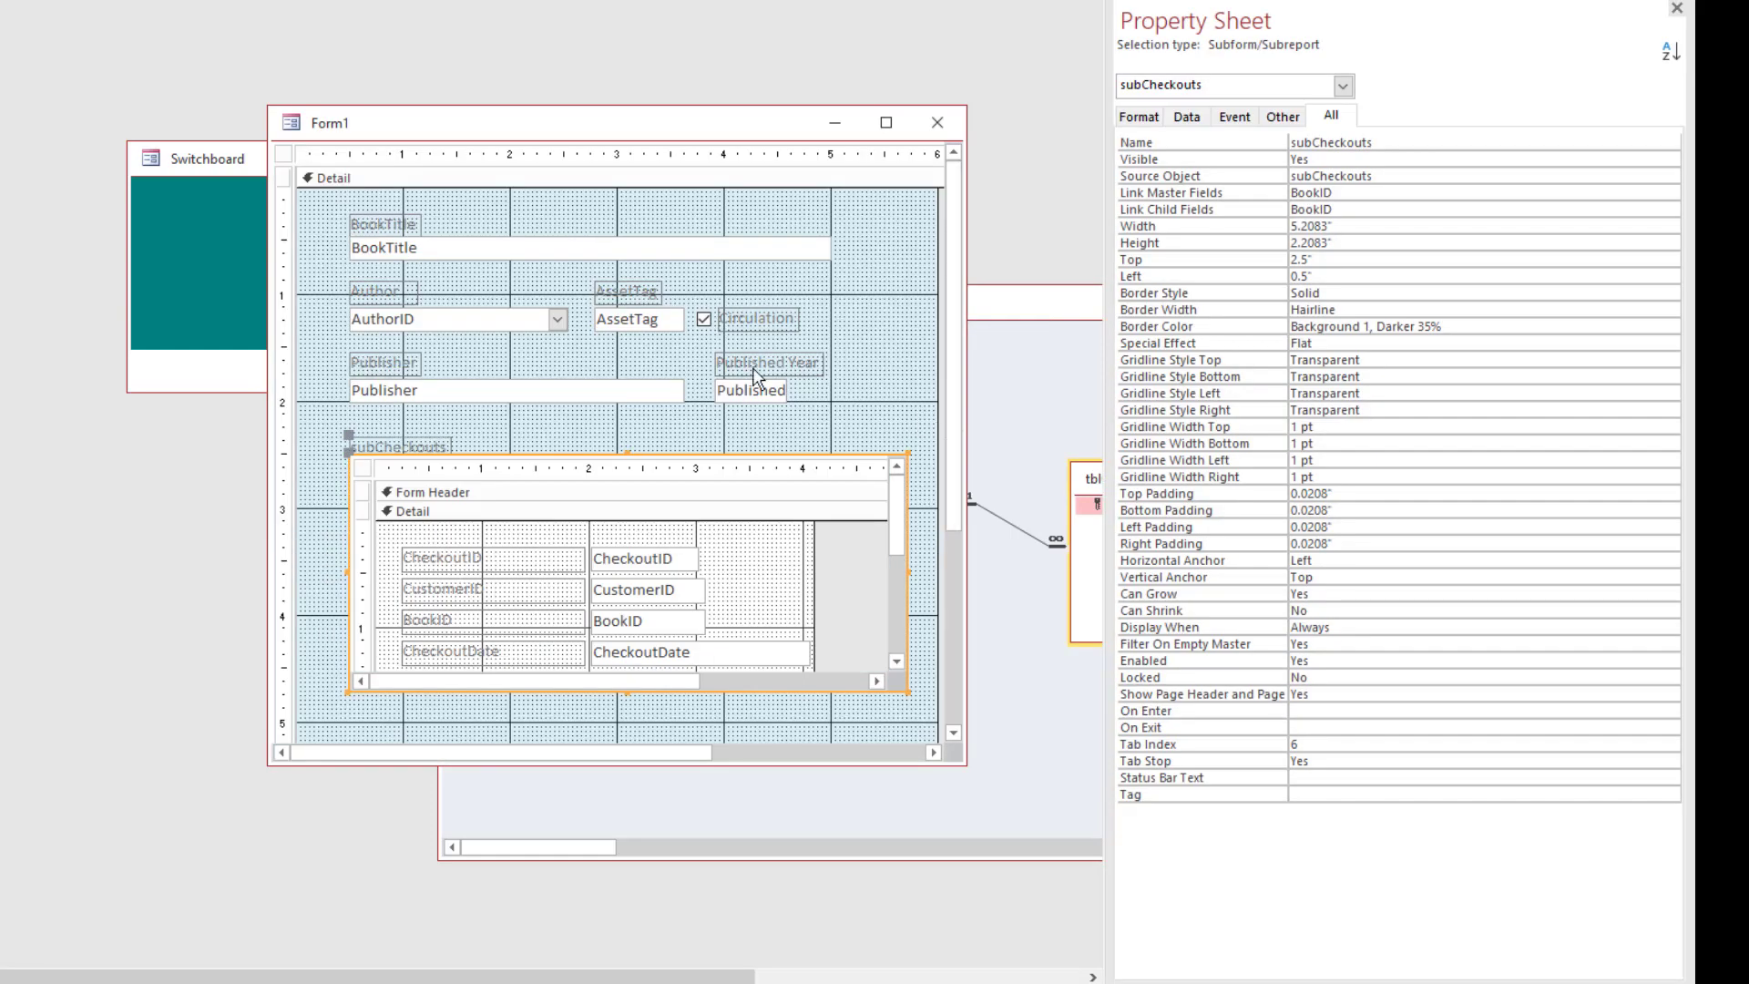
Delete the CheckoutID, BookID and DueDate fields with their labels from the checkout subform
left_click(674, 559)
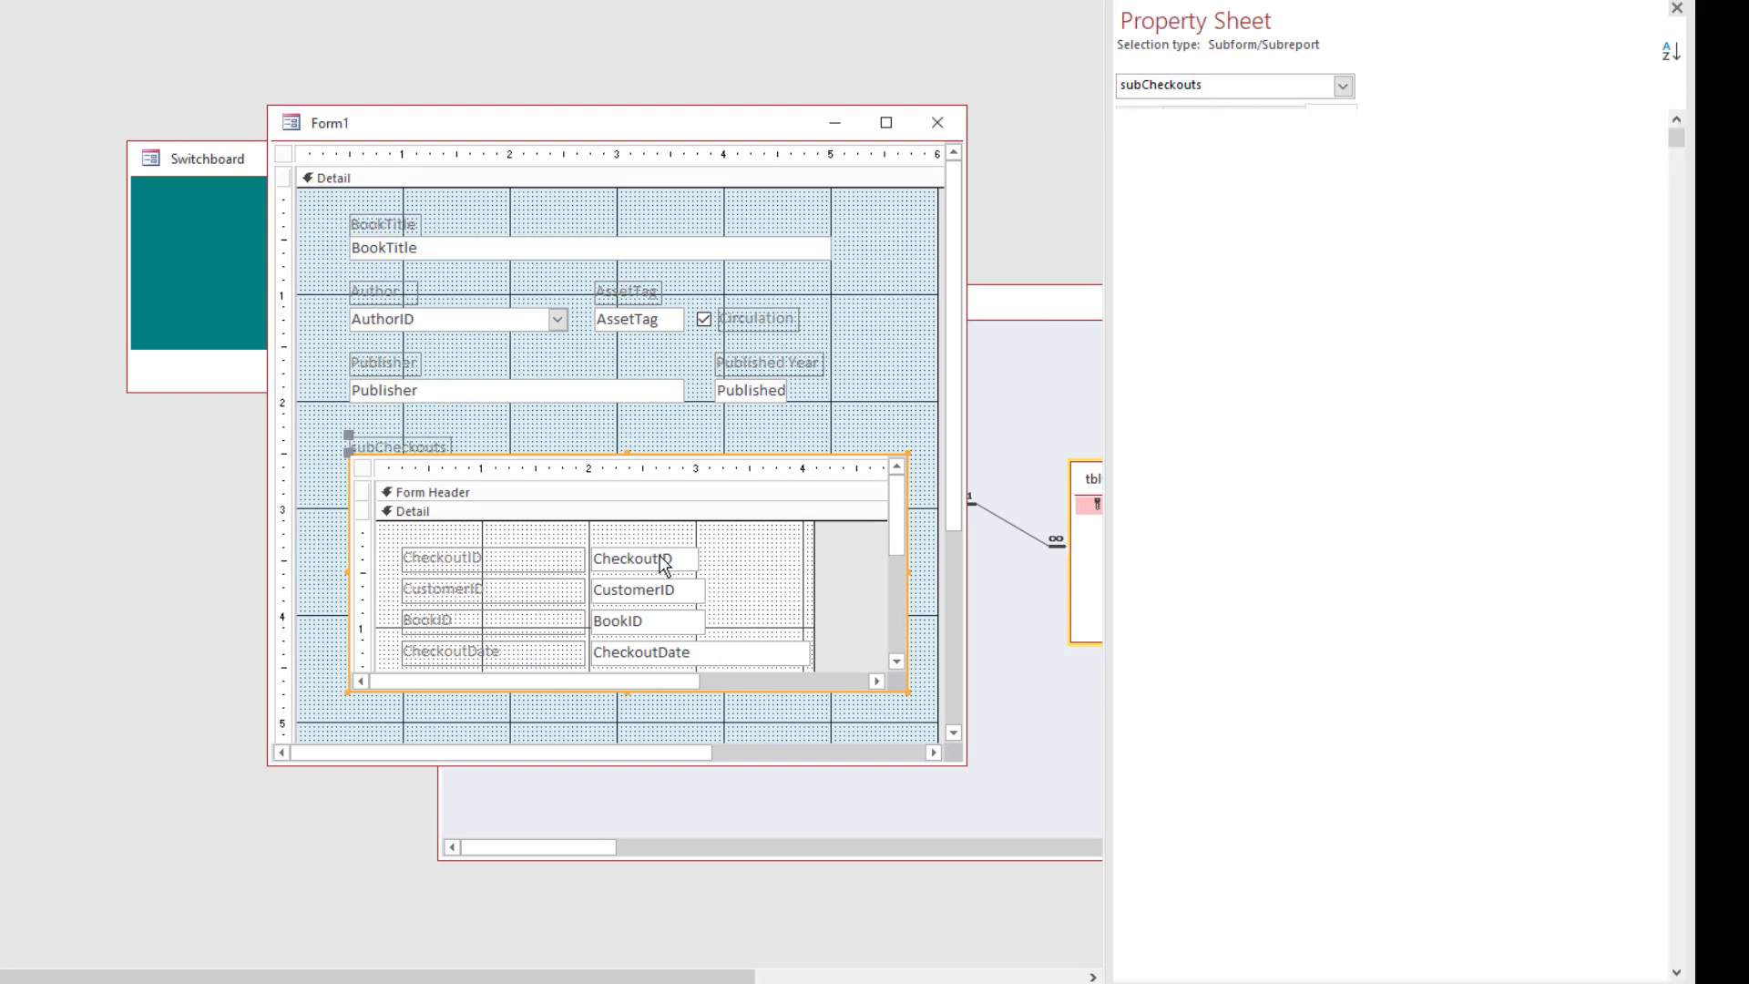
key("Delete")
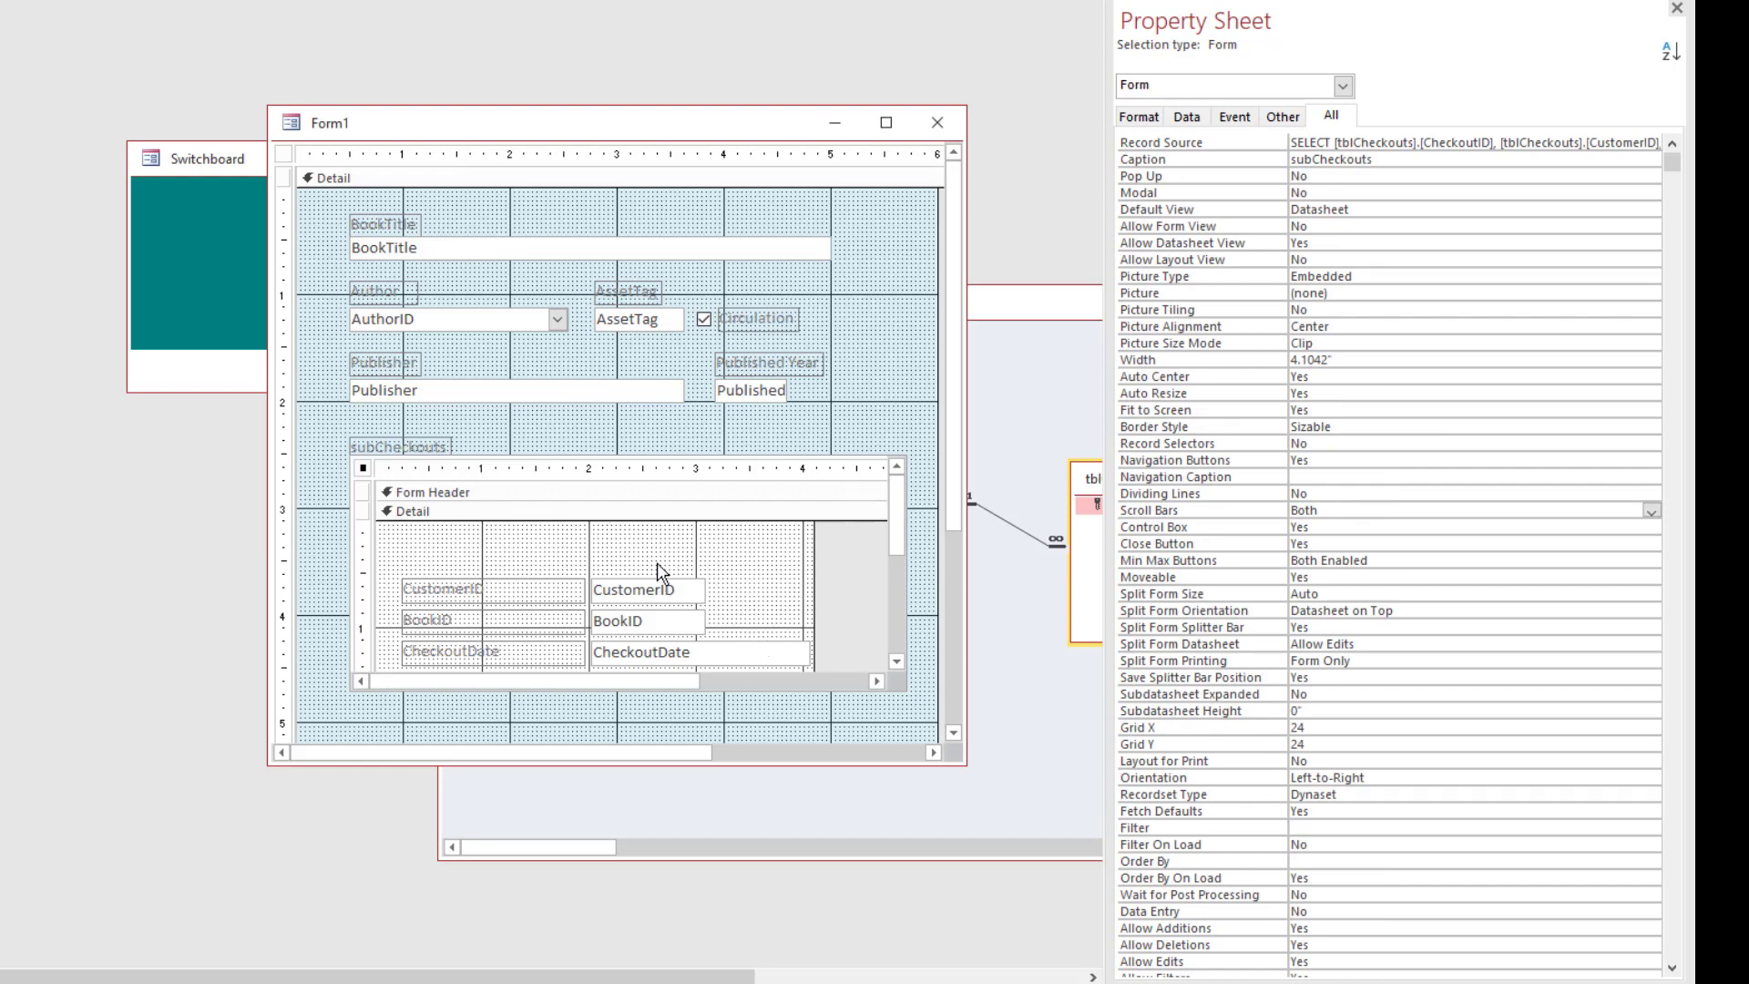
left_click(665, 621)
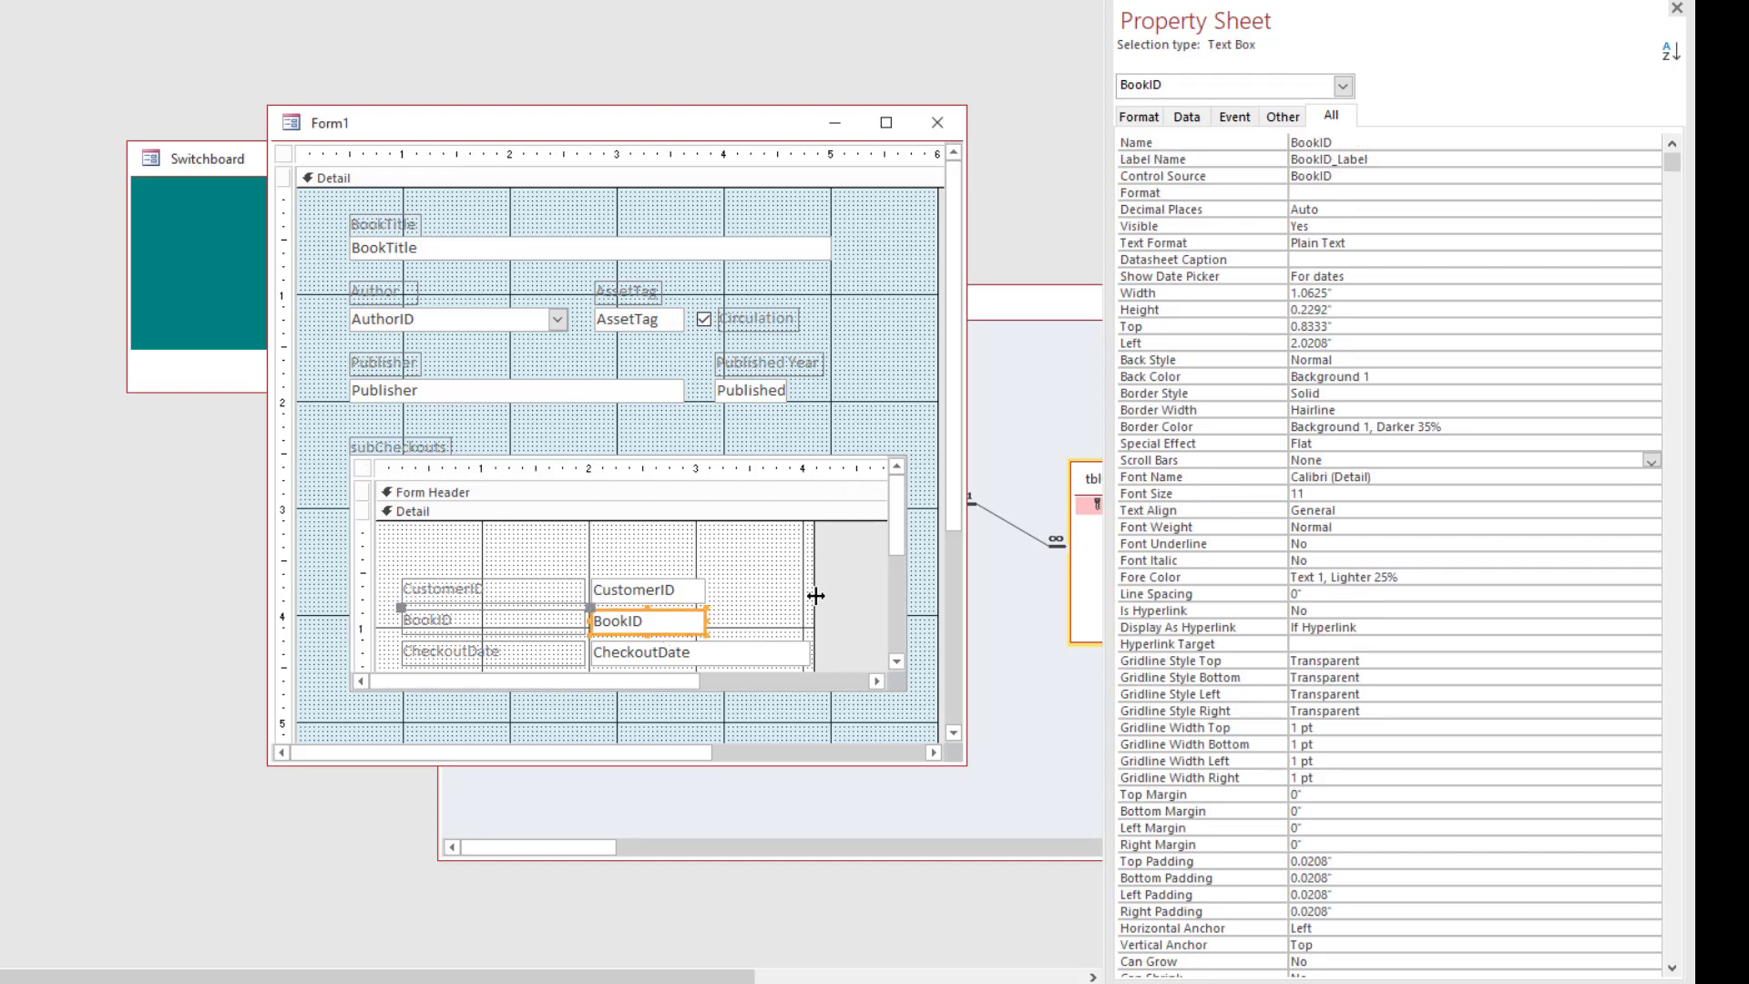
key("Delete")
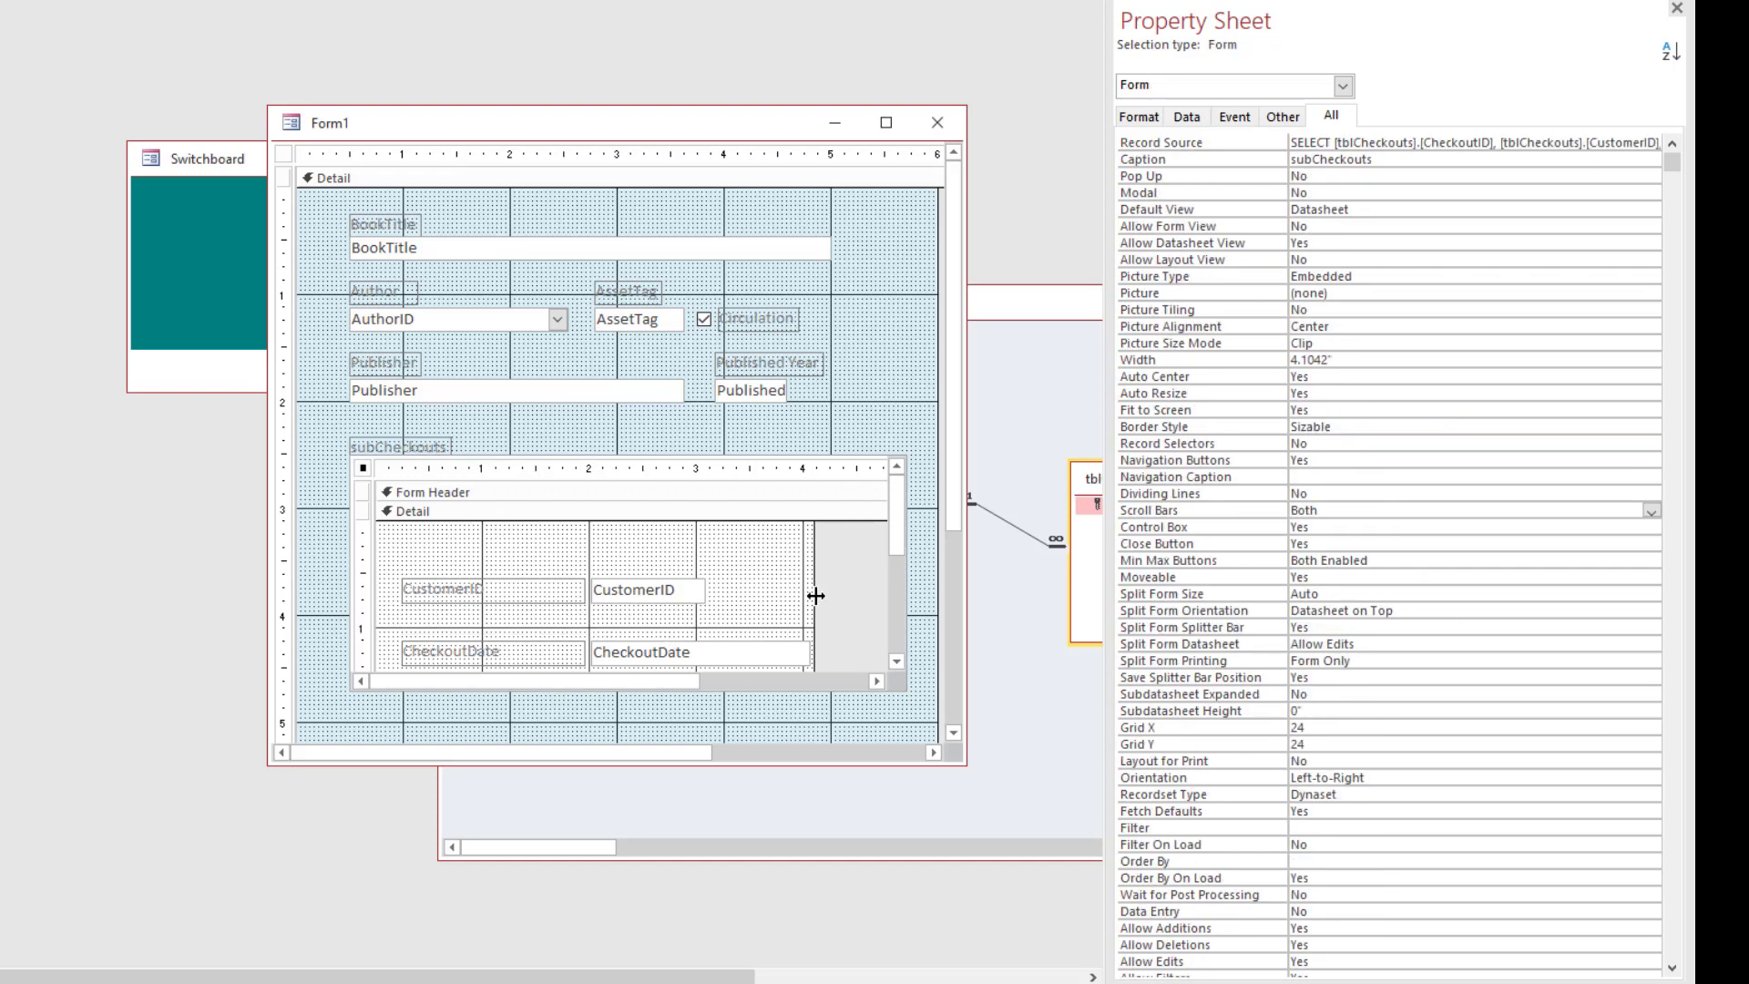
scroll(815, 596, "down", 3)
left_click(702, 558)
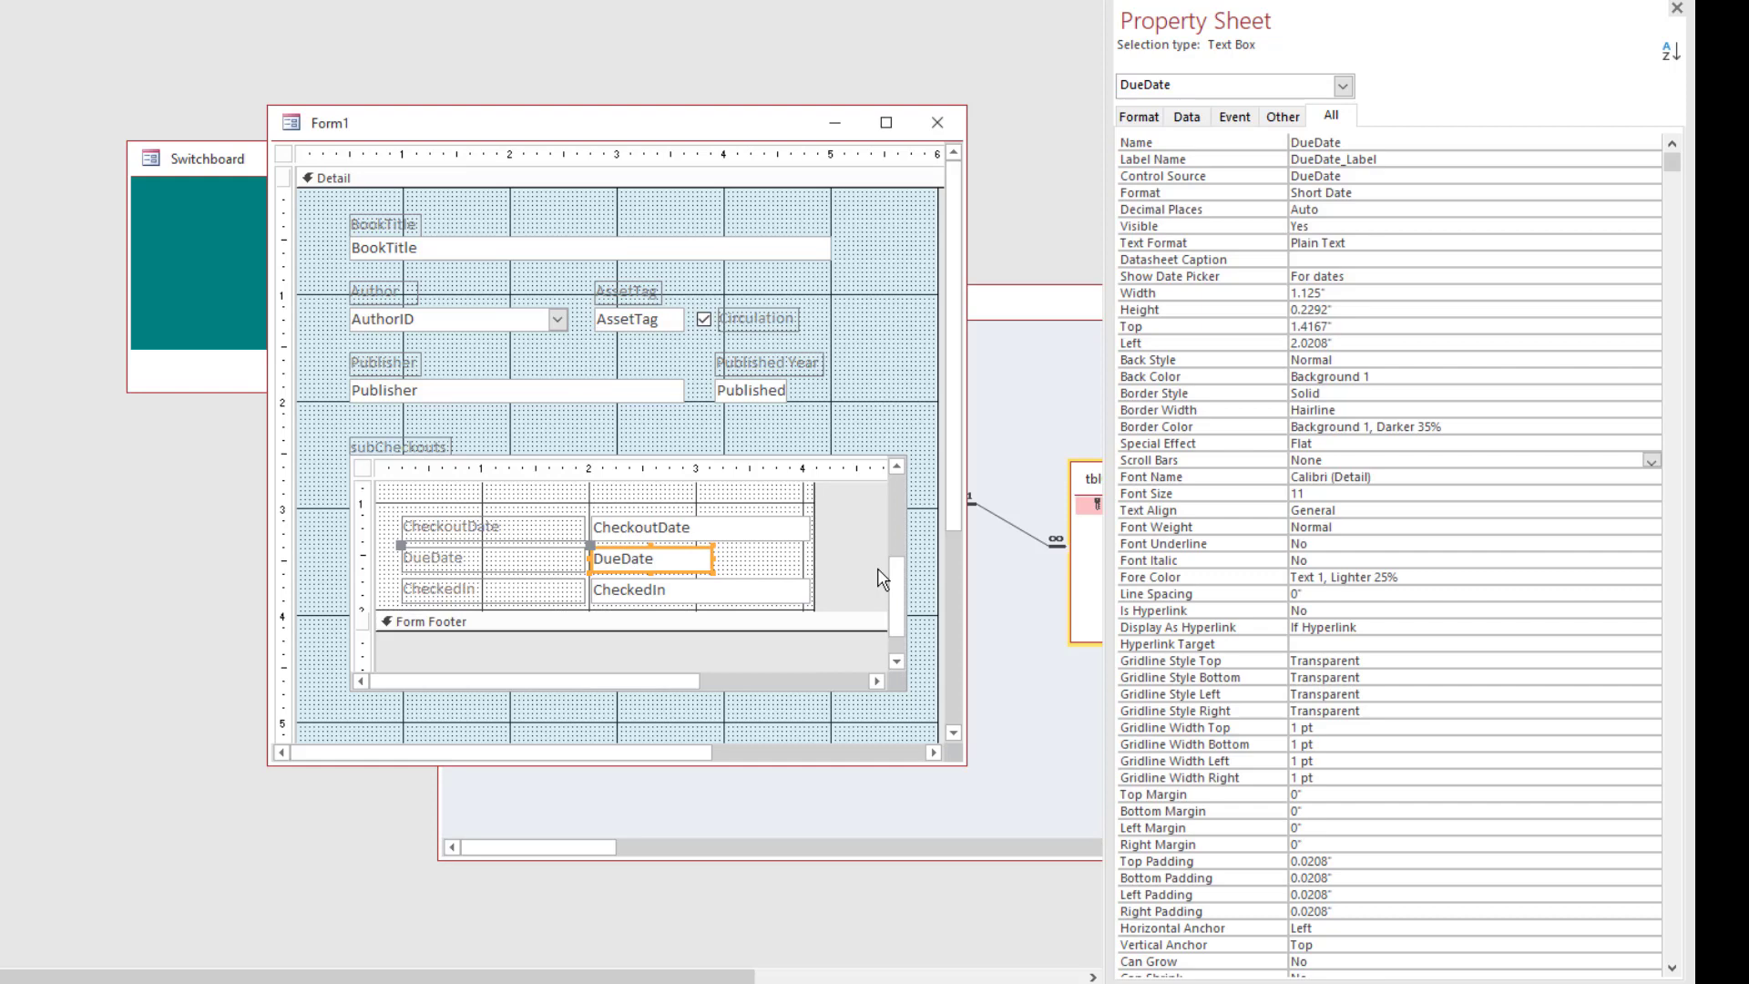
key("Delete")
Move the remaining CustomerID, CheckoutDate and CheckedIn fields together up to the start of the subform's Detail section
mouse_move(890, 609)
left_mouse_down()
mouse_move(900, 527)
mouse_move(909, 586)
left_mouse_up()
left_click_drag(817, 626, 416, 533)
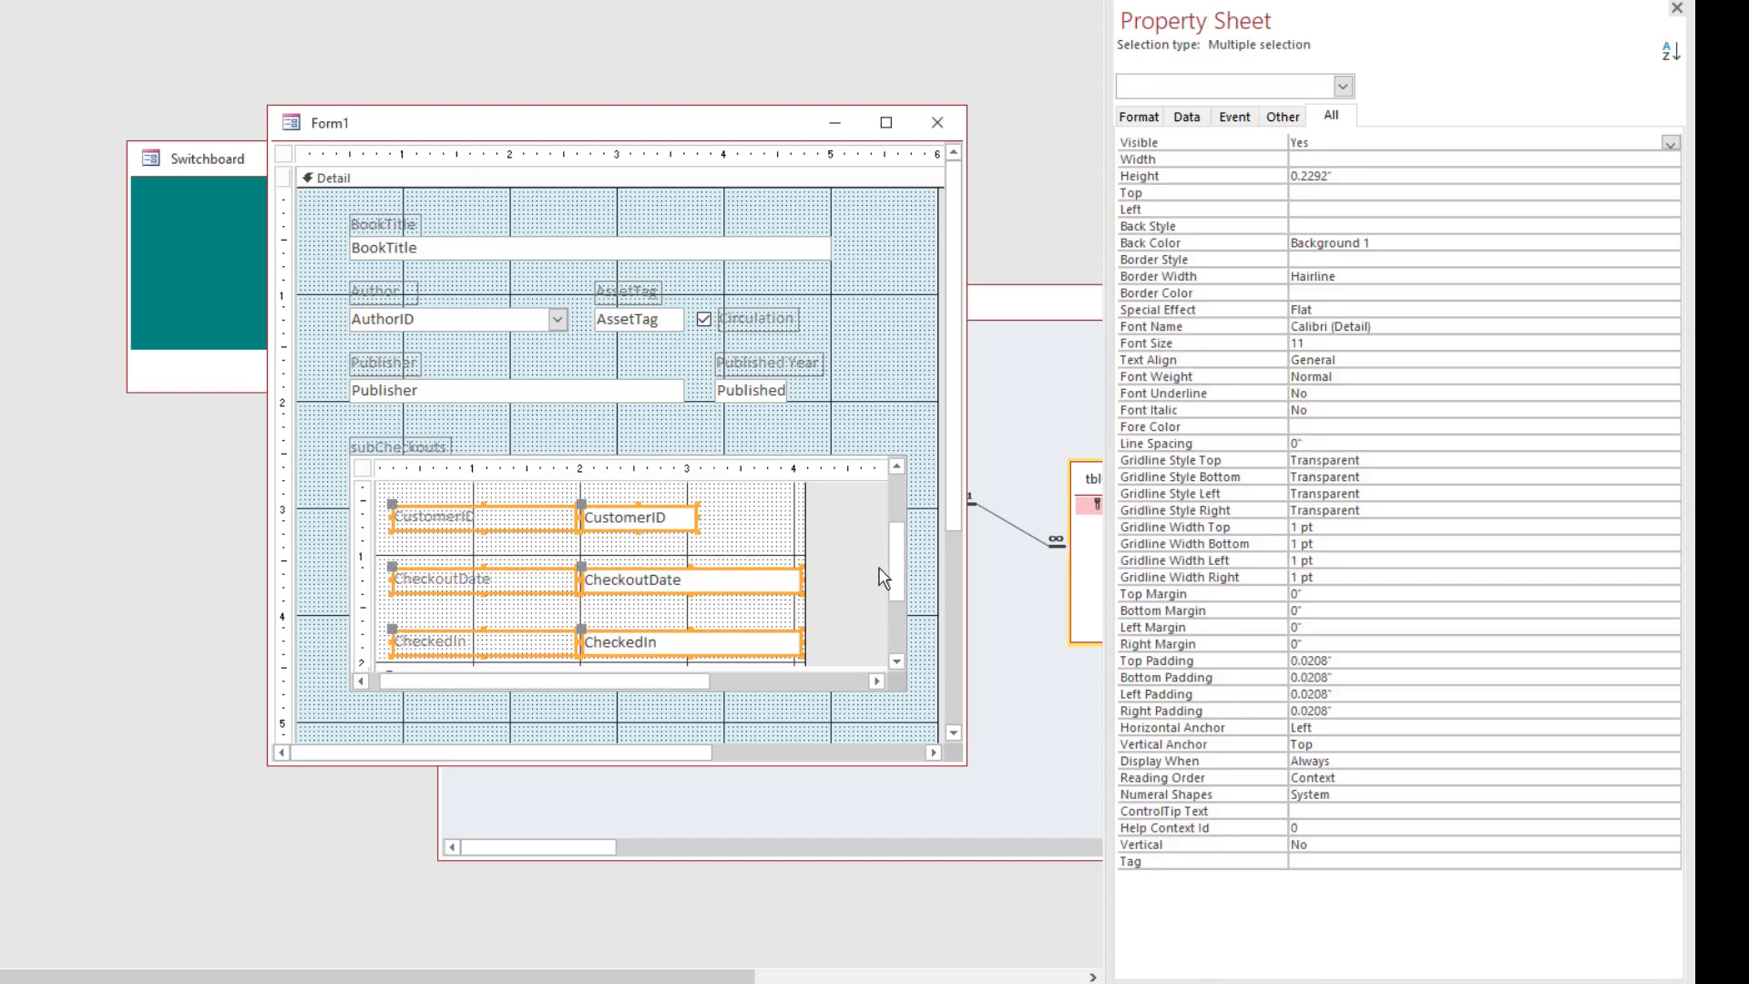
left_click_drag(902, 583, 900, 534)
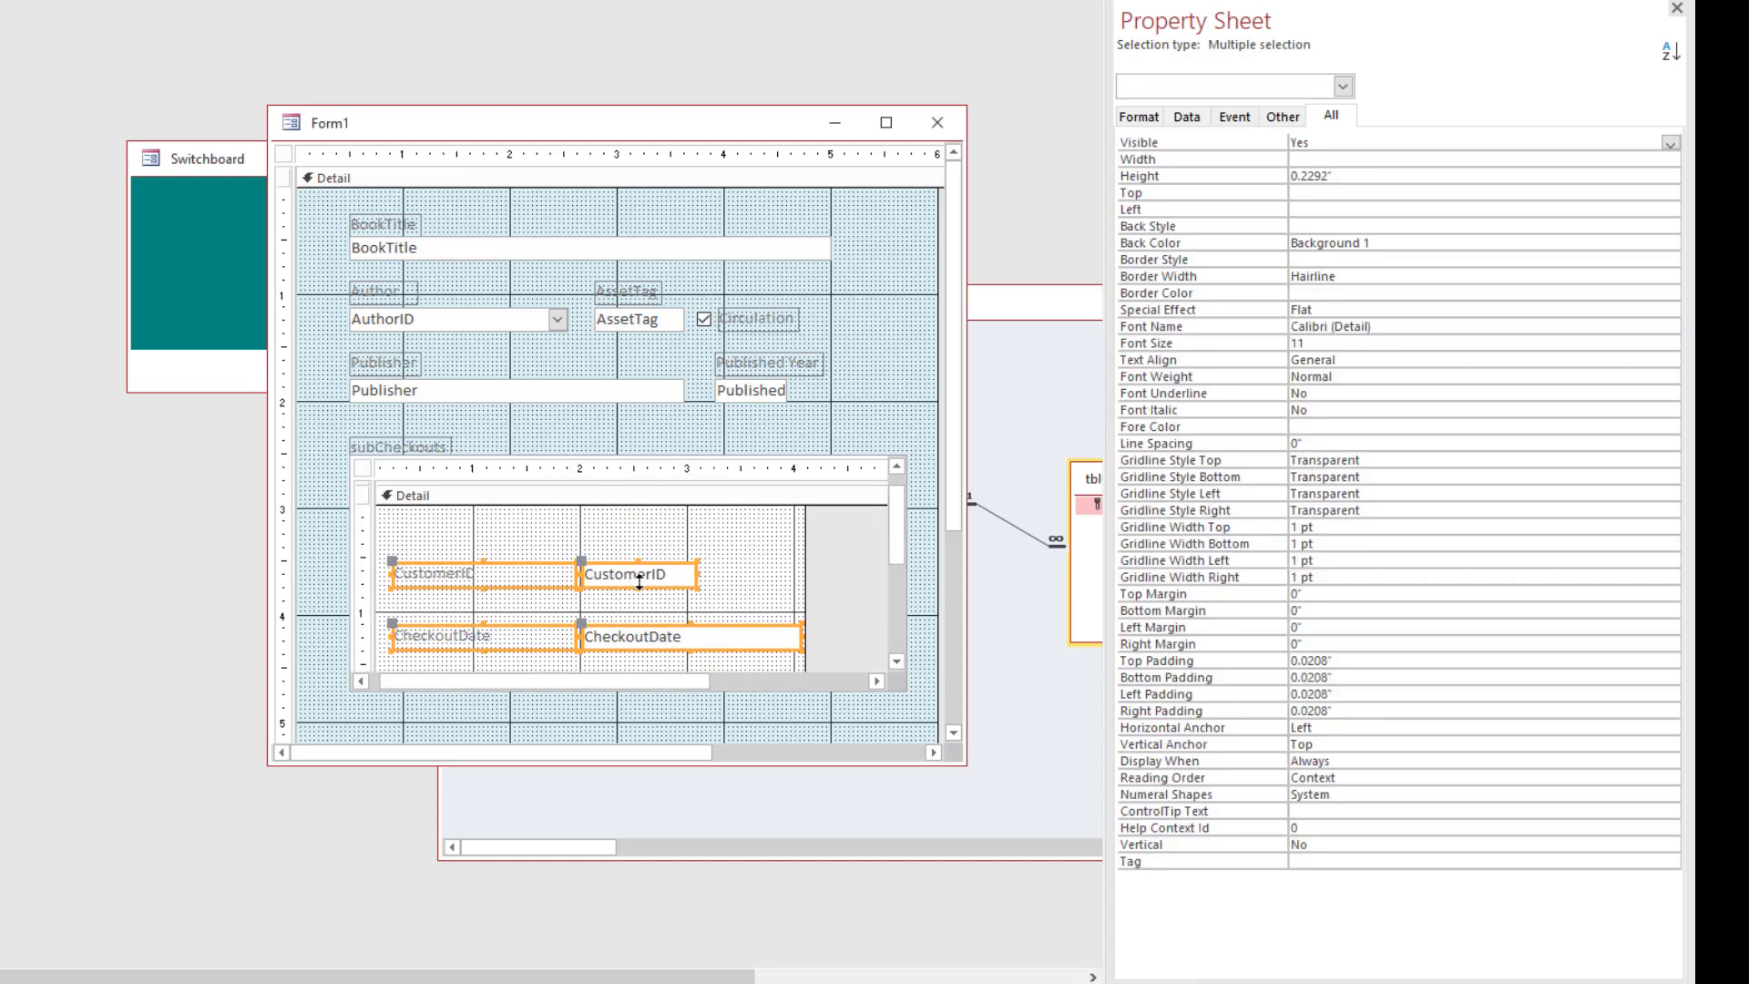
left_click_drag(646, 577, 636, 526)
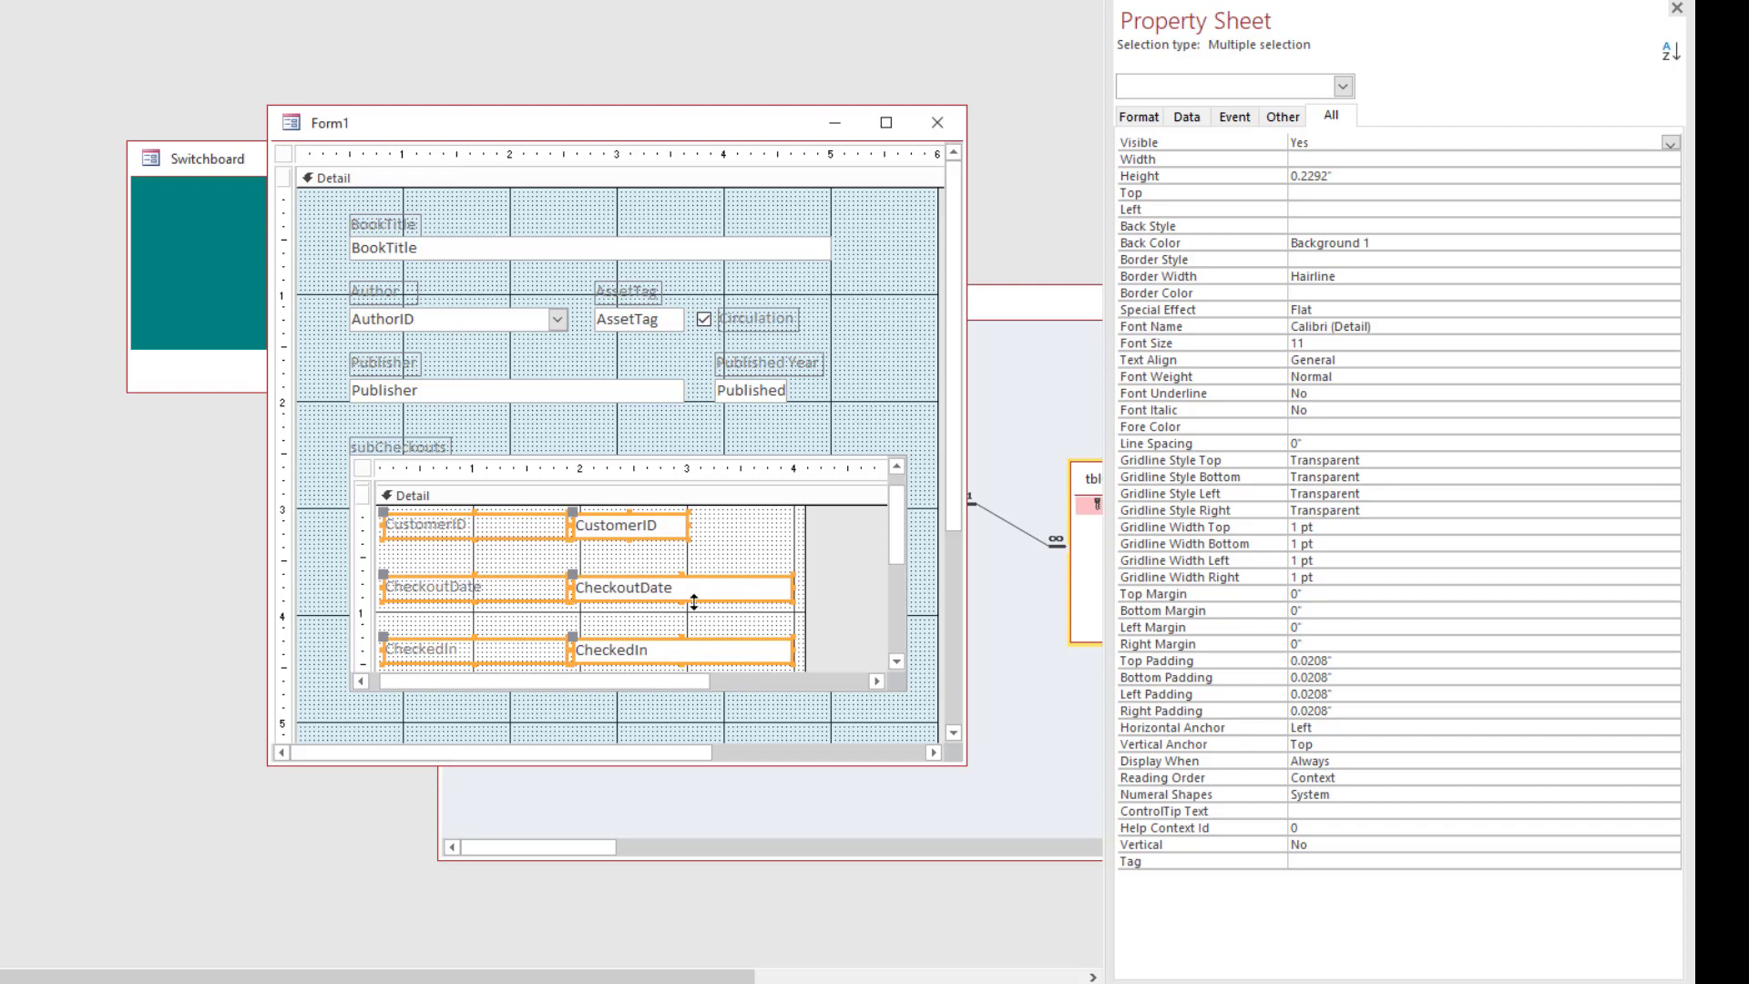
Close the gaps in the subform by moving CheckoutDate directly under CustomerID and CheckedIn directly under CheckoutDate
left_click(763, 569)
left_click(763, 569)
left_click_drag(819, 562, 496, 641)
left_click_drag(534, 558, 534, 536)
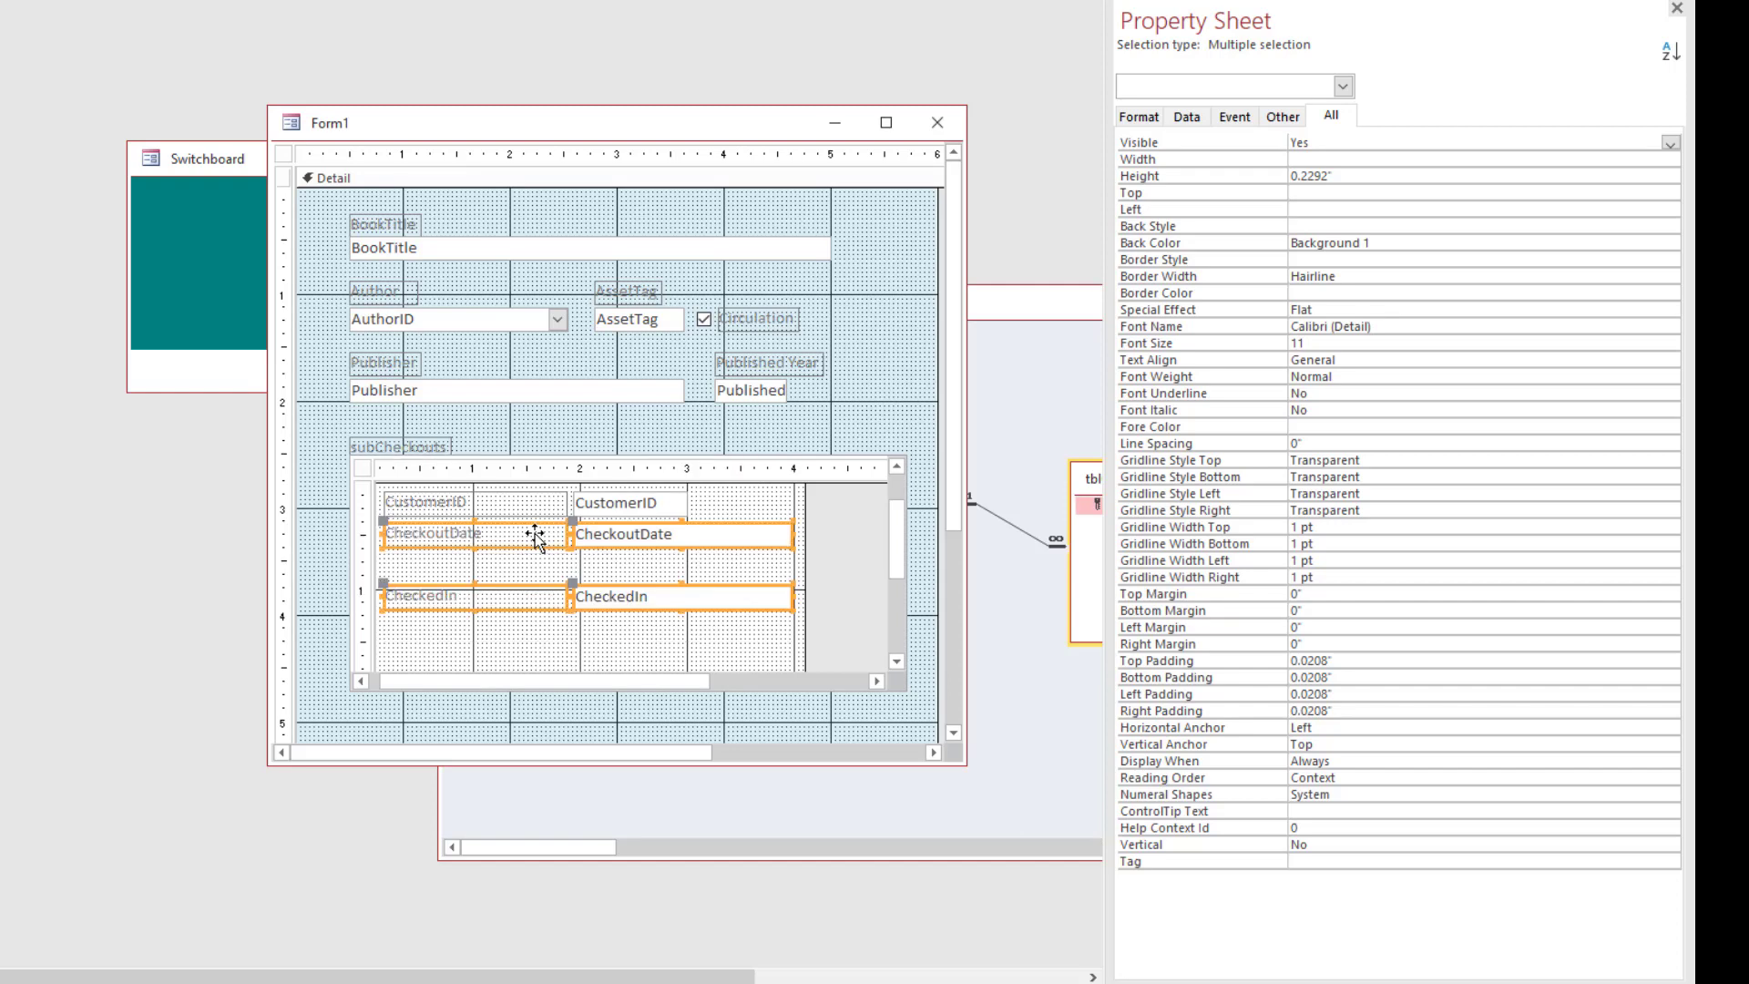
left_click(838, 607)
left_click_drag(838, 607, 491, 592)
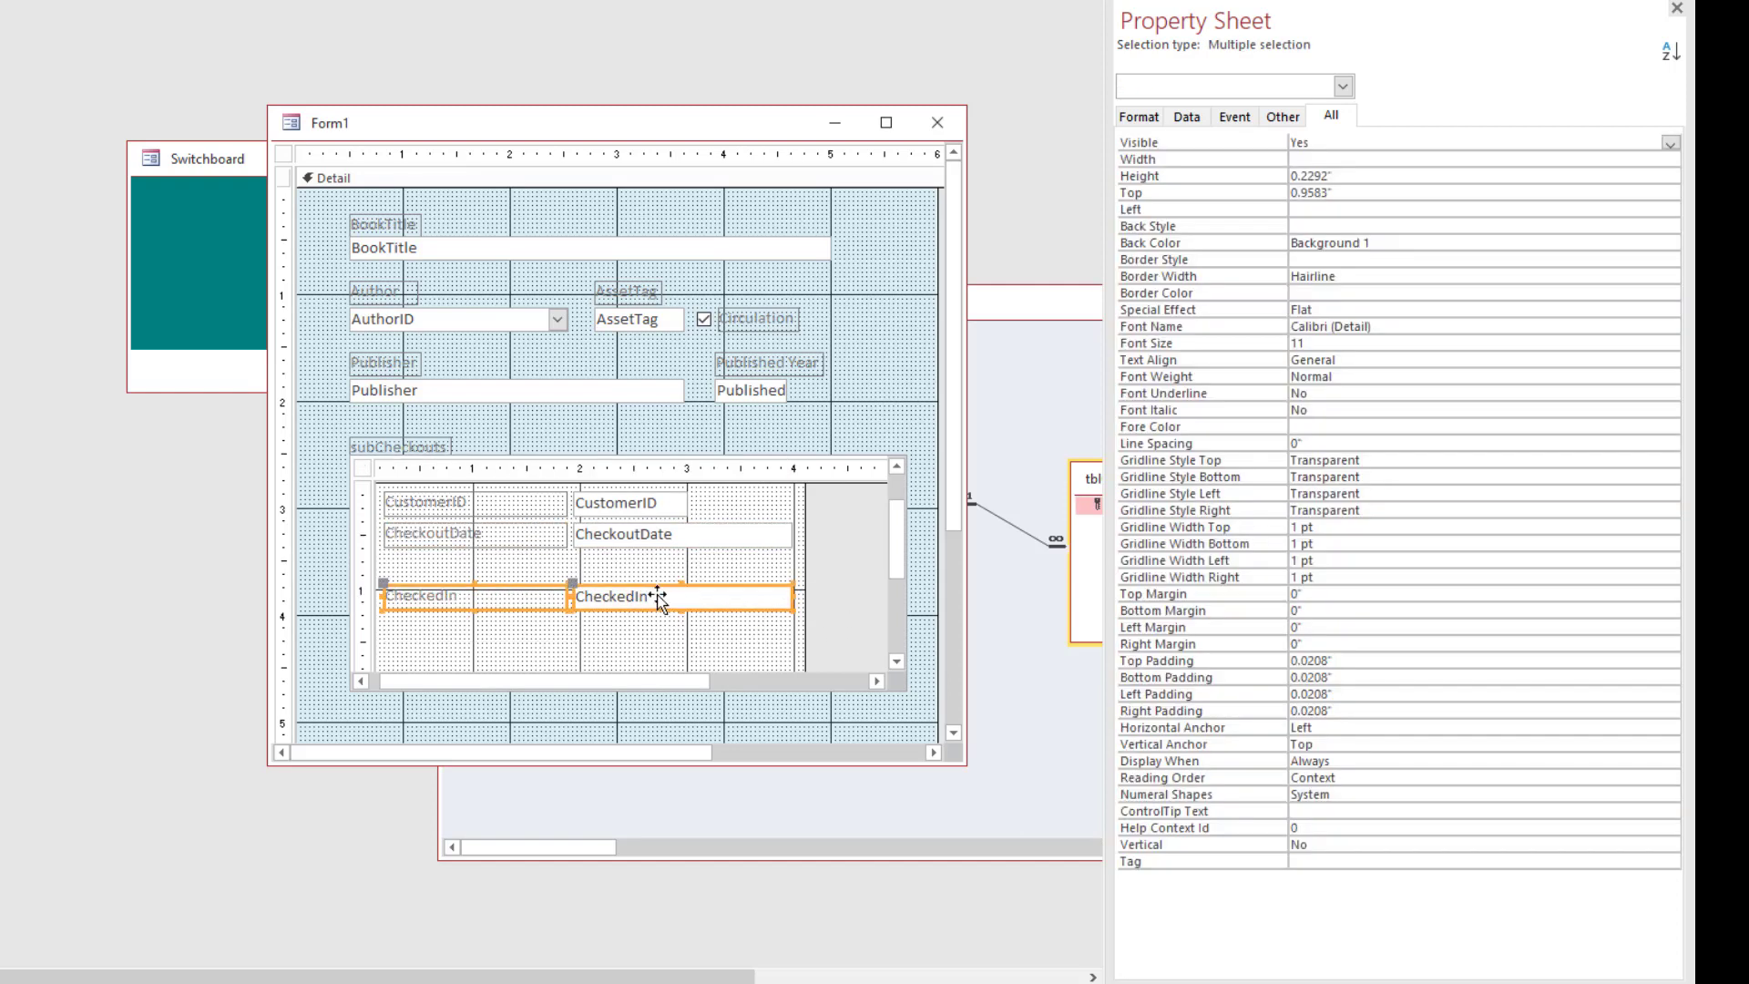
left_click_drag(658, 596, 657, 563)
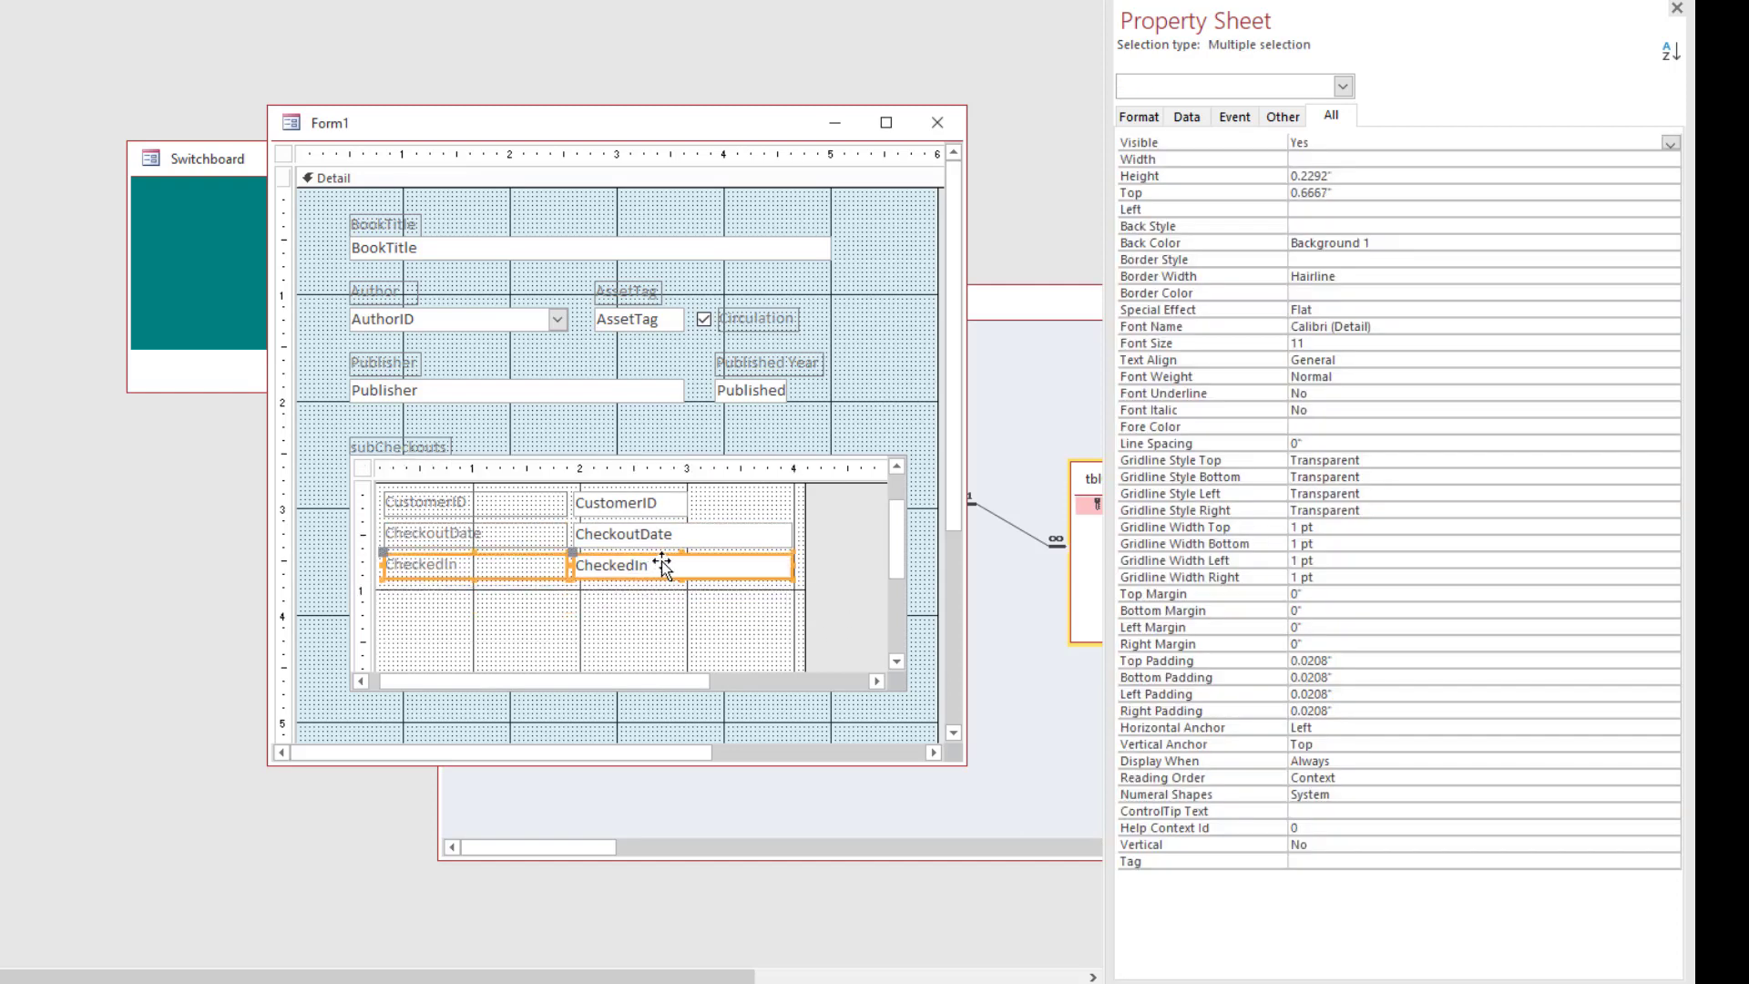
left_click(835, 584)
Shorten the subform's Detail section so that it ends just below the CheckedIn field
left_click_drag(897, 547, 896, 583)
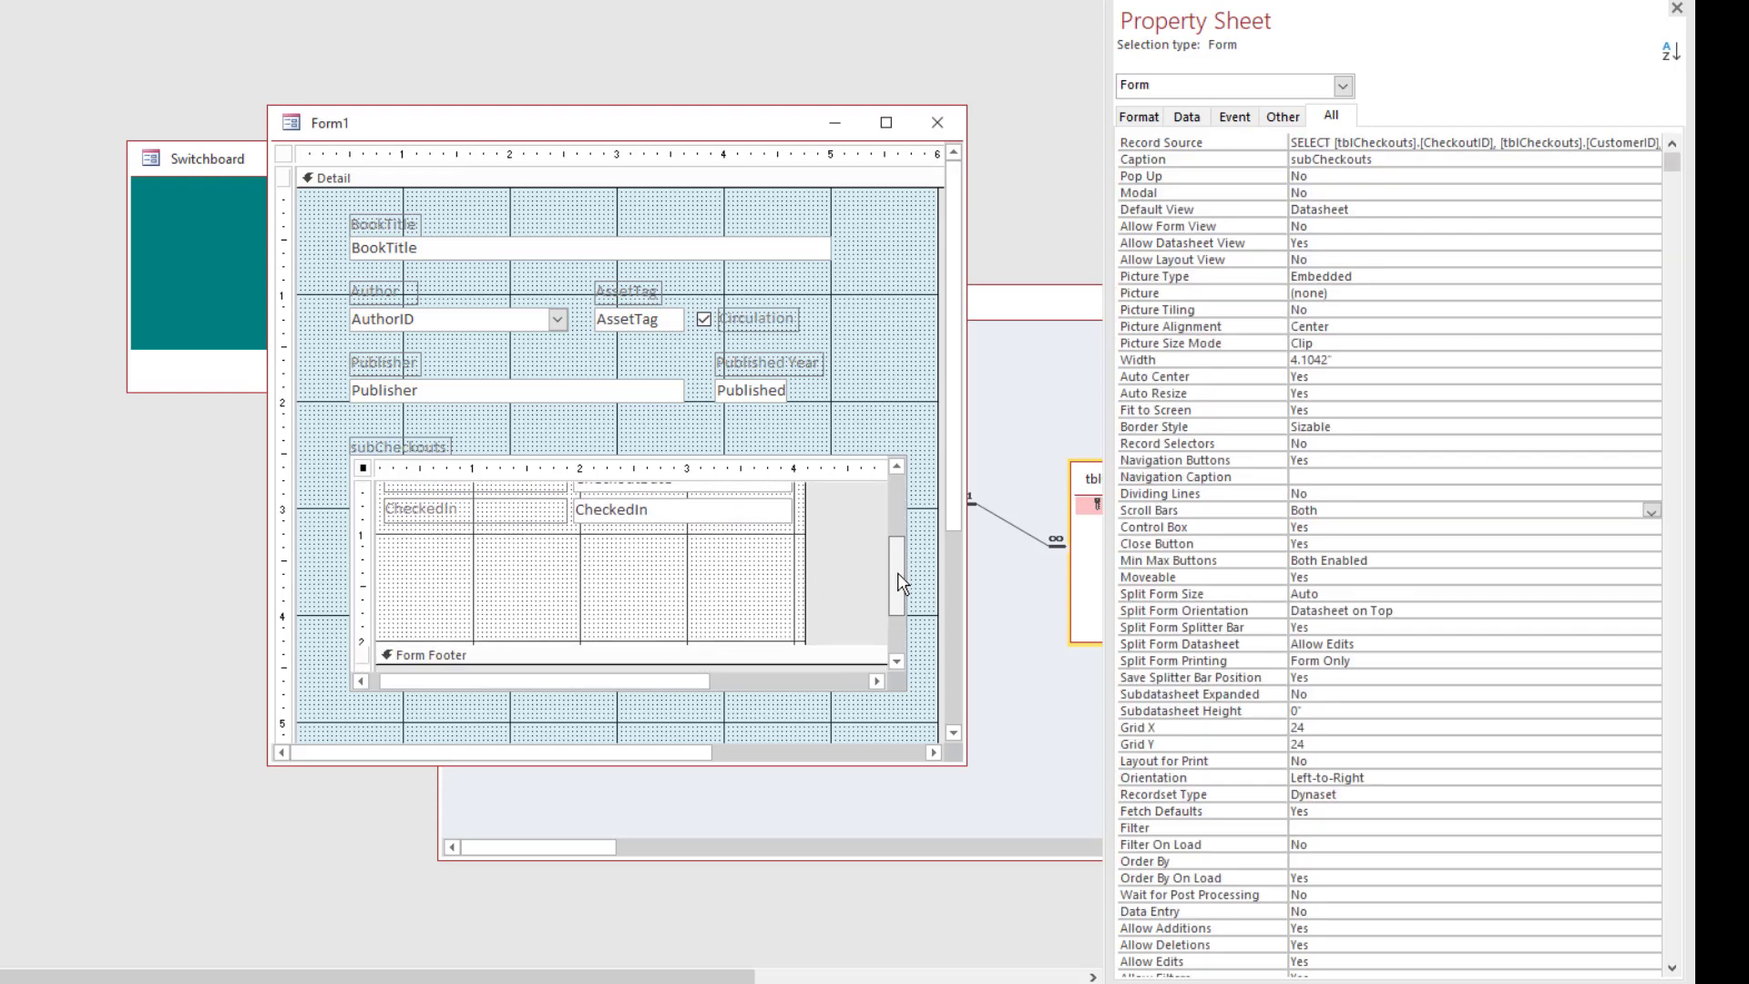
left_click_drag(691, 637, 687, 541)
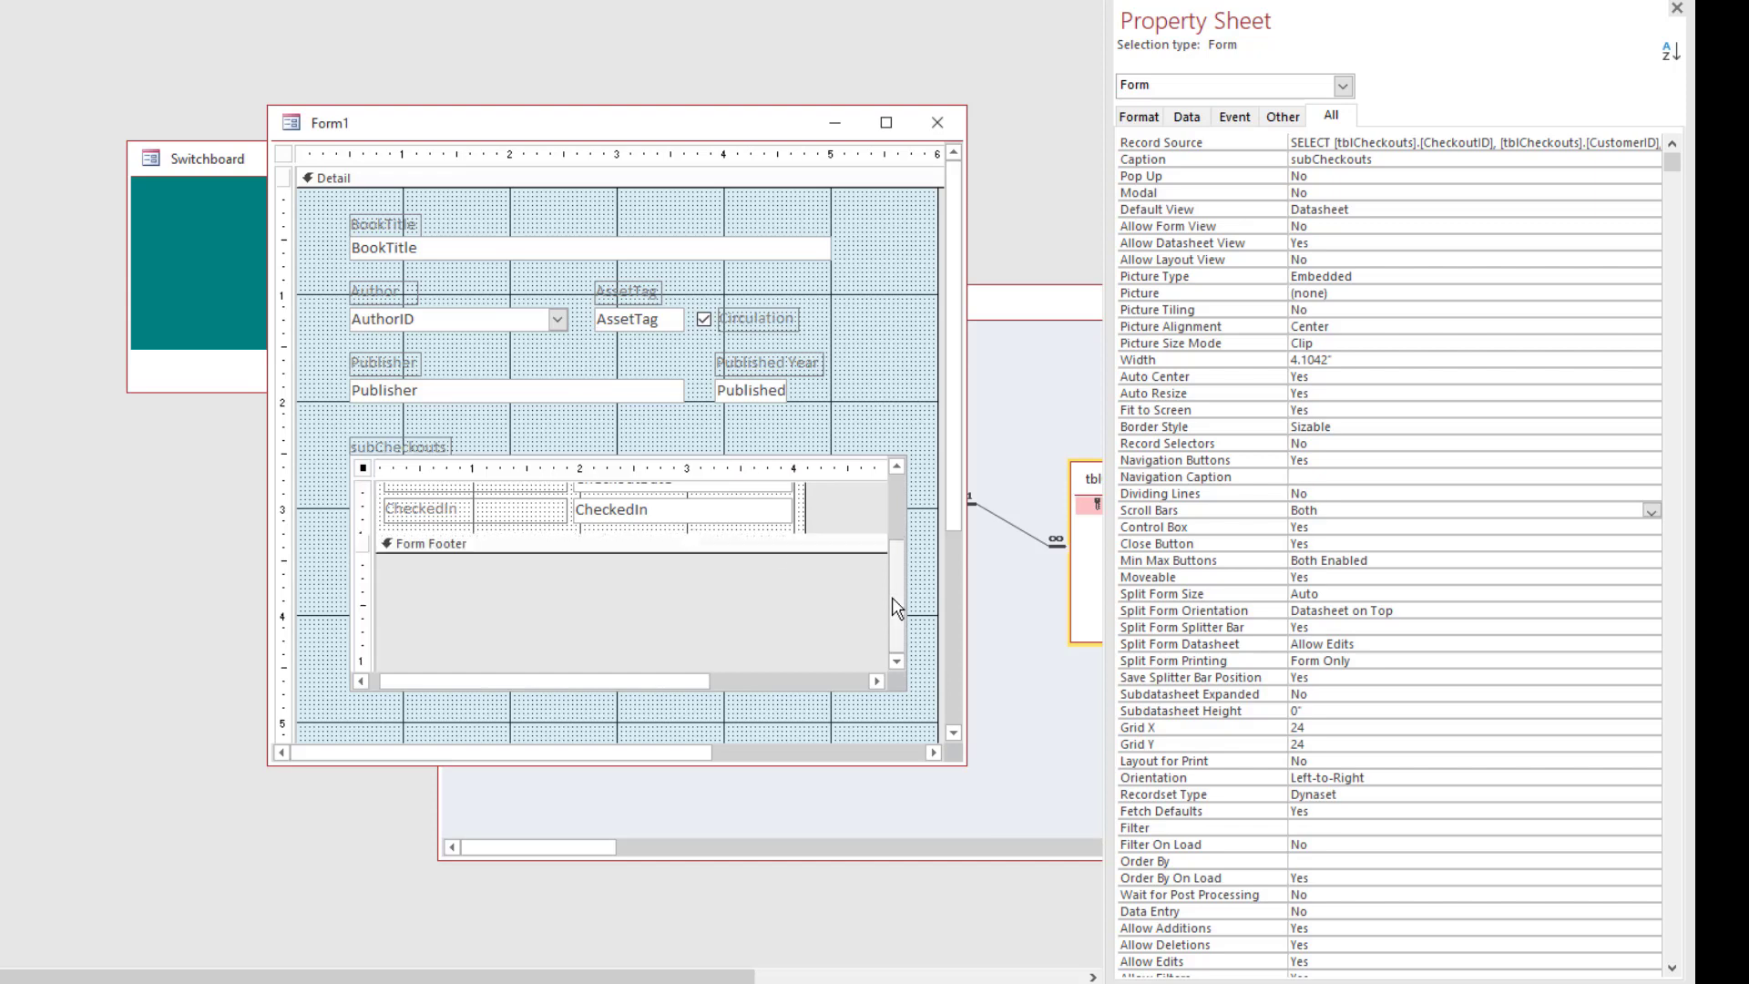
scroll(900, 614, "up", 3)
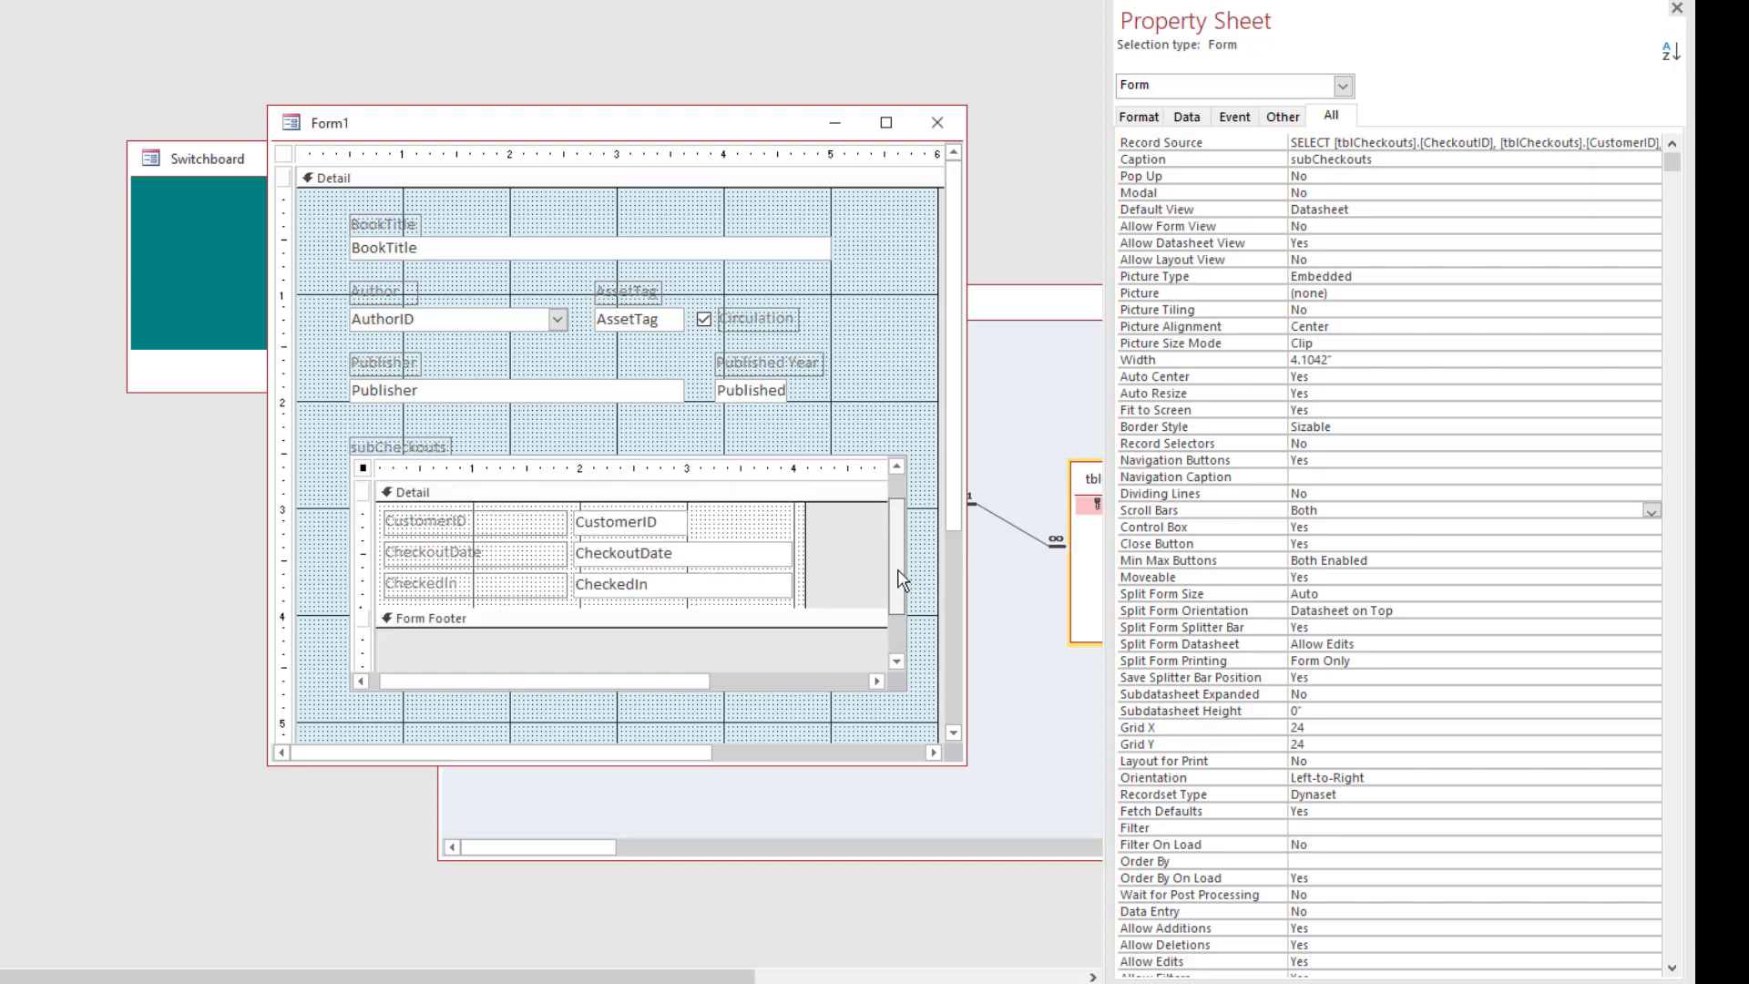
left_click(849, 592)
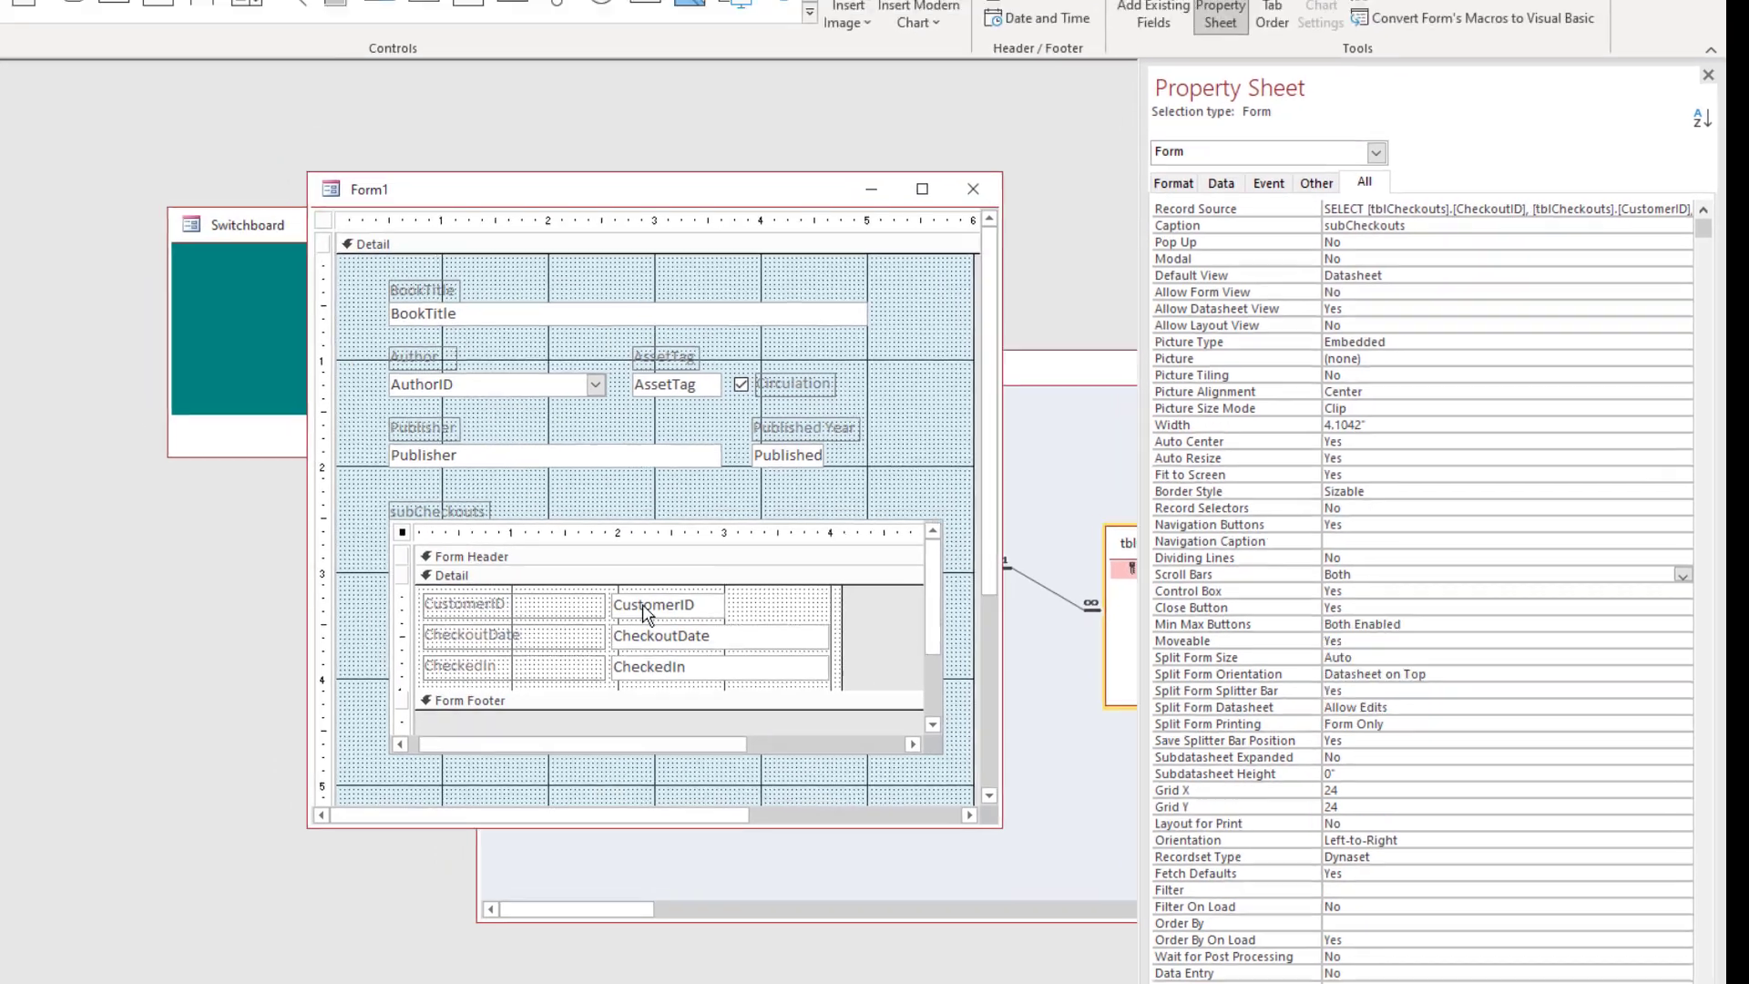
Change the subform's CustomerID text box to a combo box
right_click(642, 604)
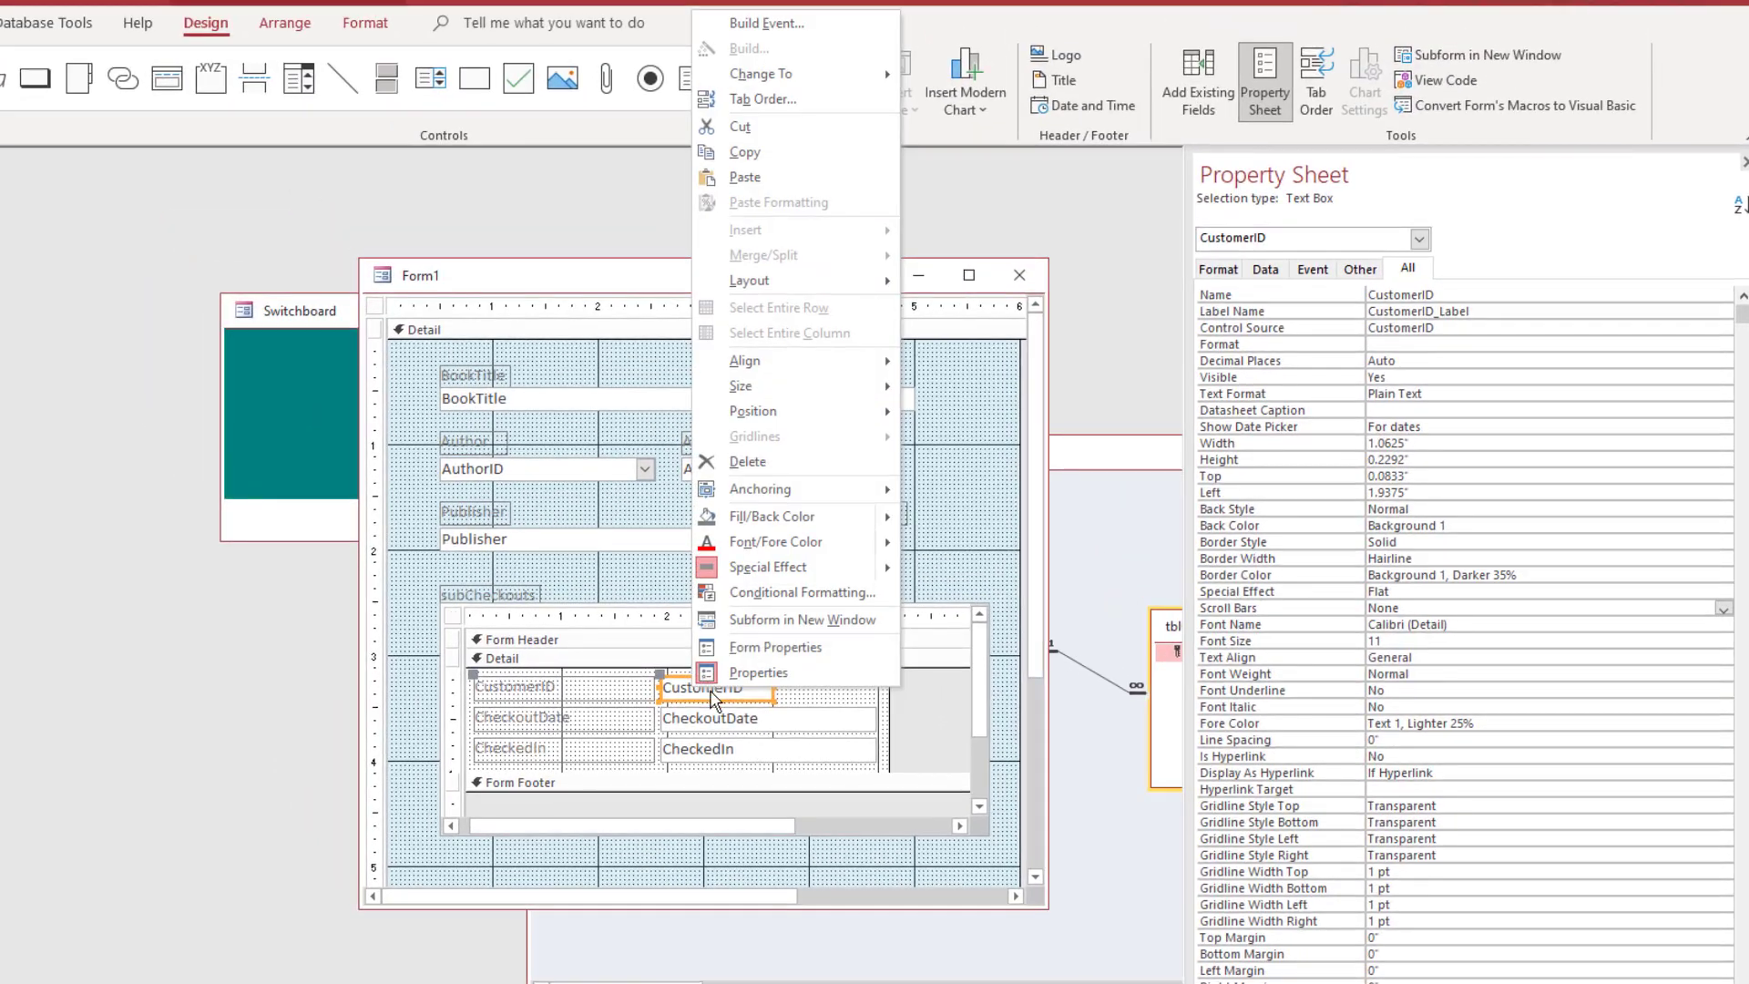
mouse_move(774, 73)
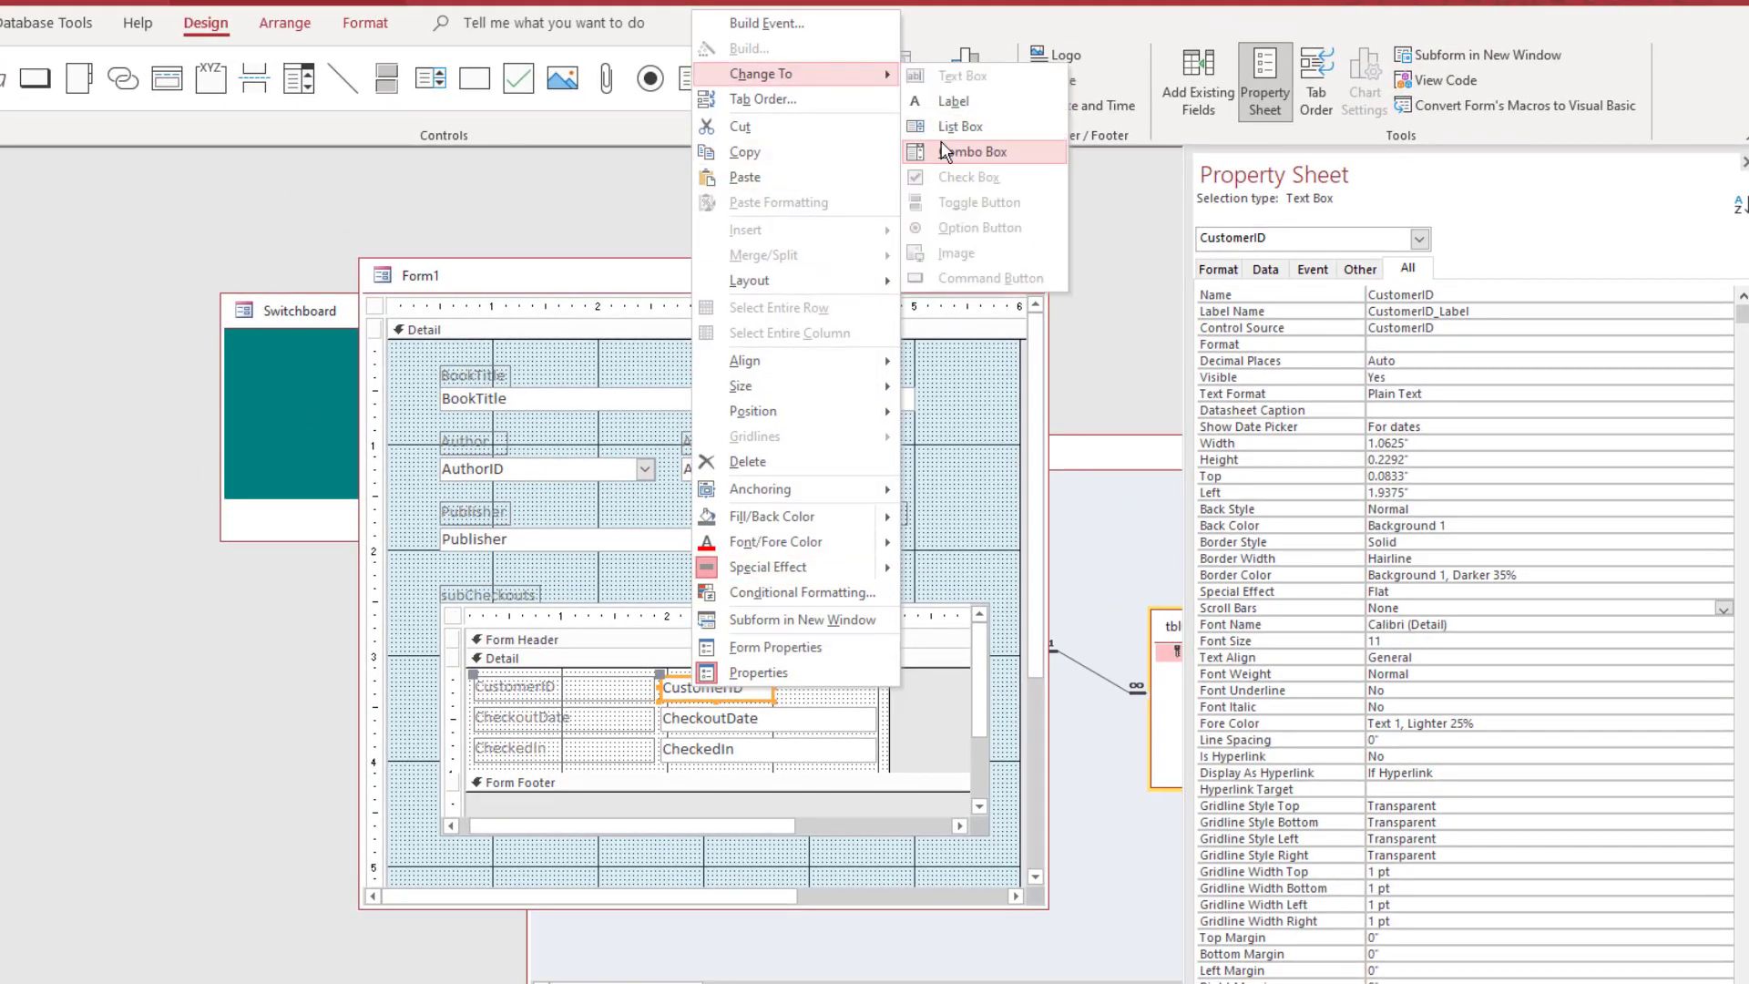
left_click(1030, 159)
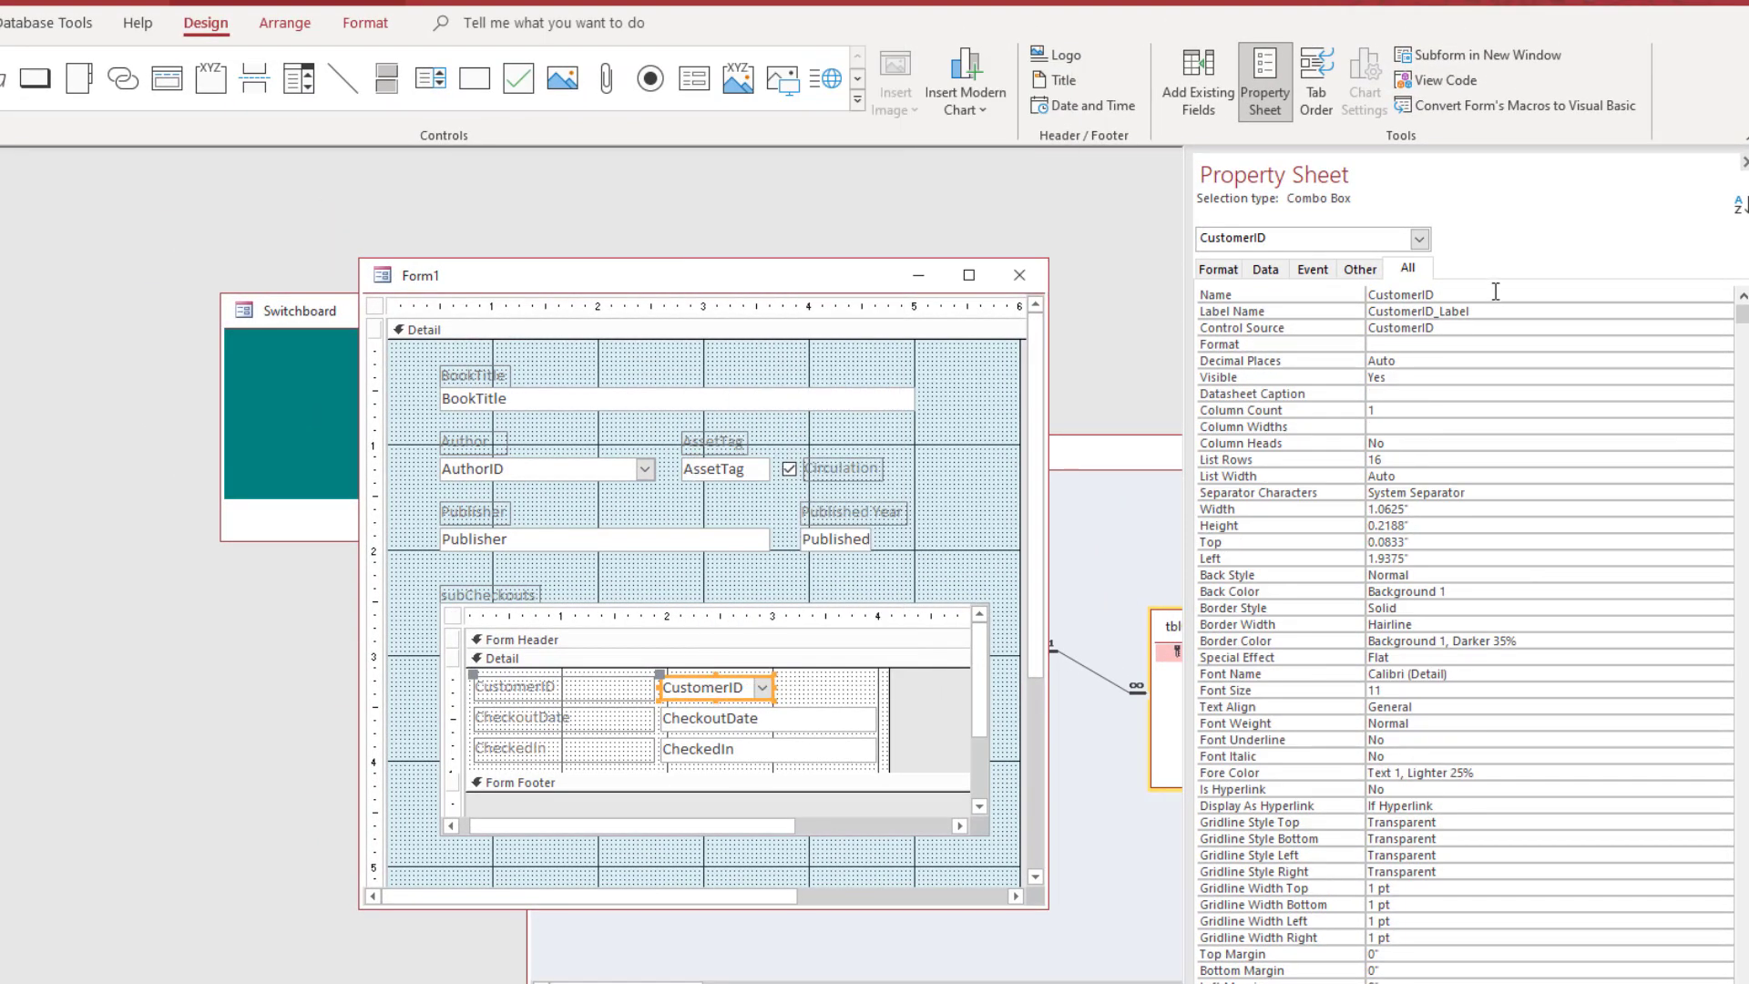
Start building the CustomerID combo box's row source query with tblCustomers, showing its full field list, and add the CustomerID field
left_click(1265, 269)
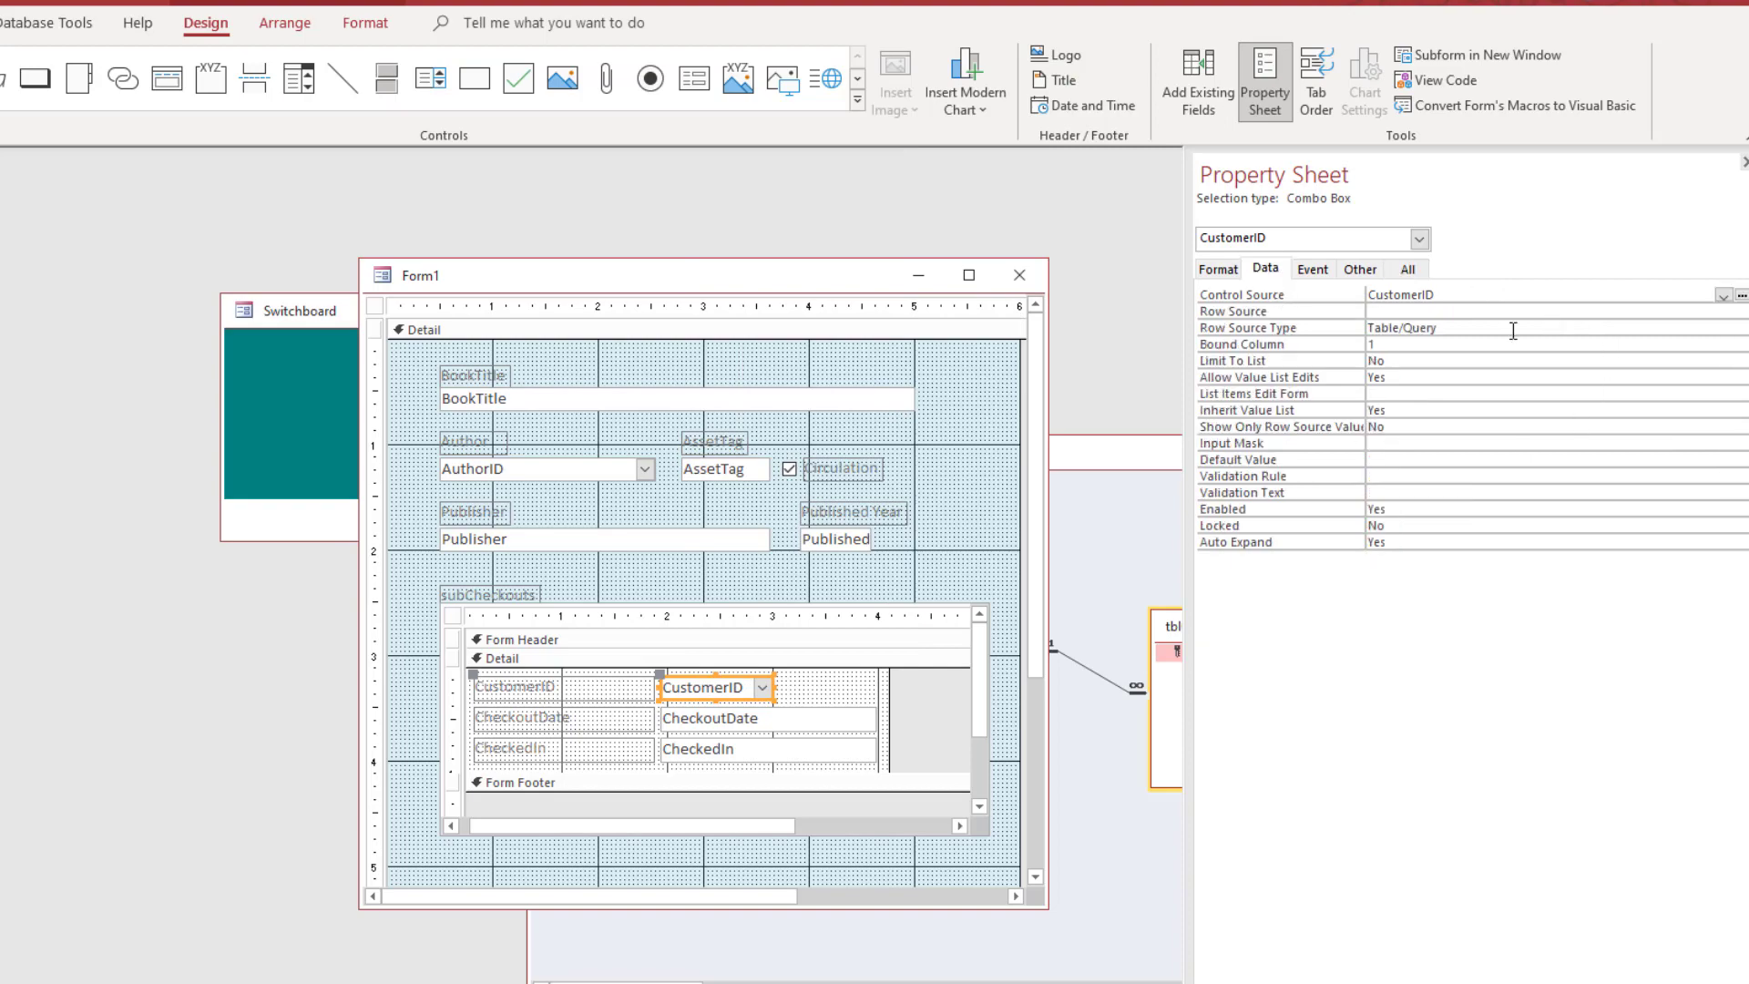
left_click(1740, 311)
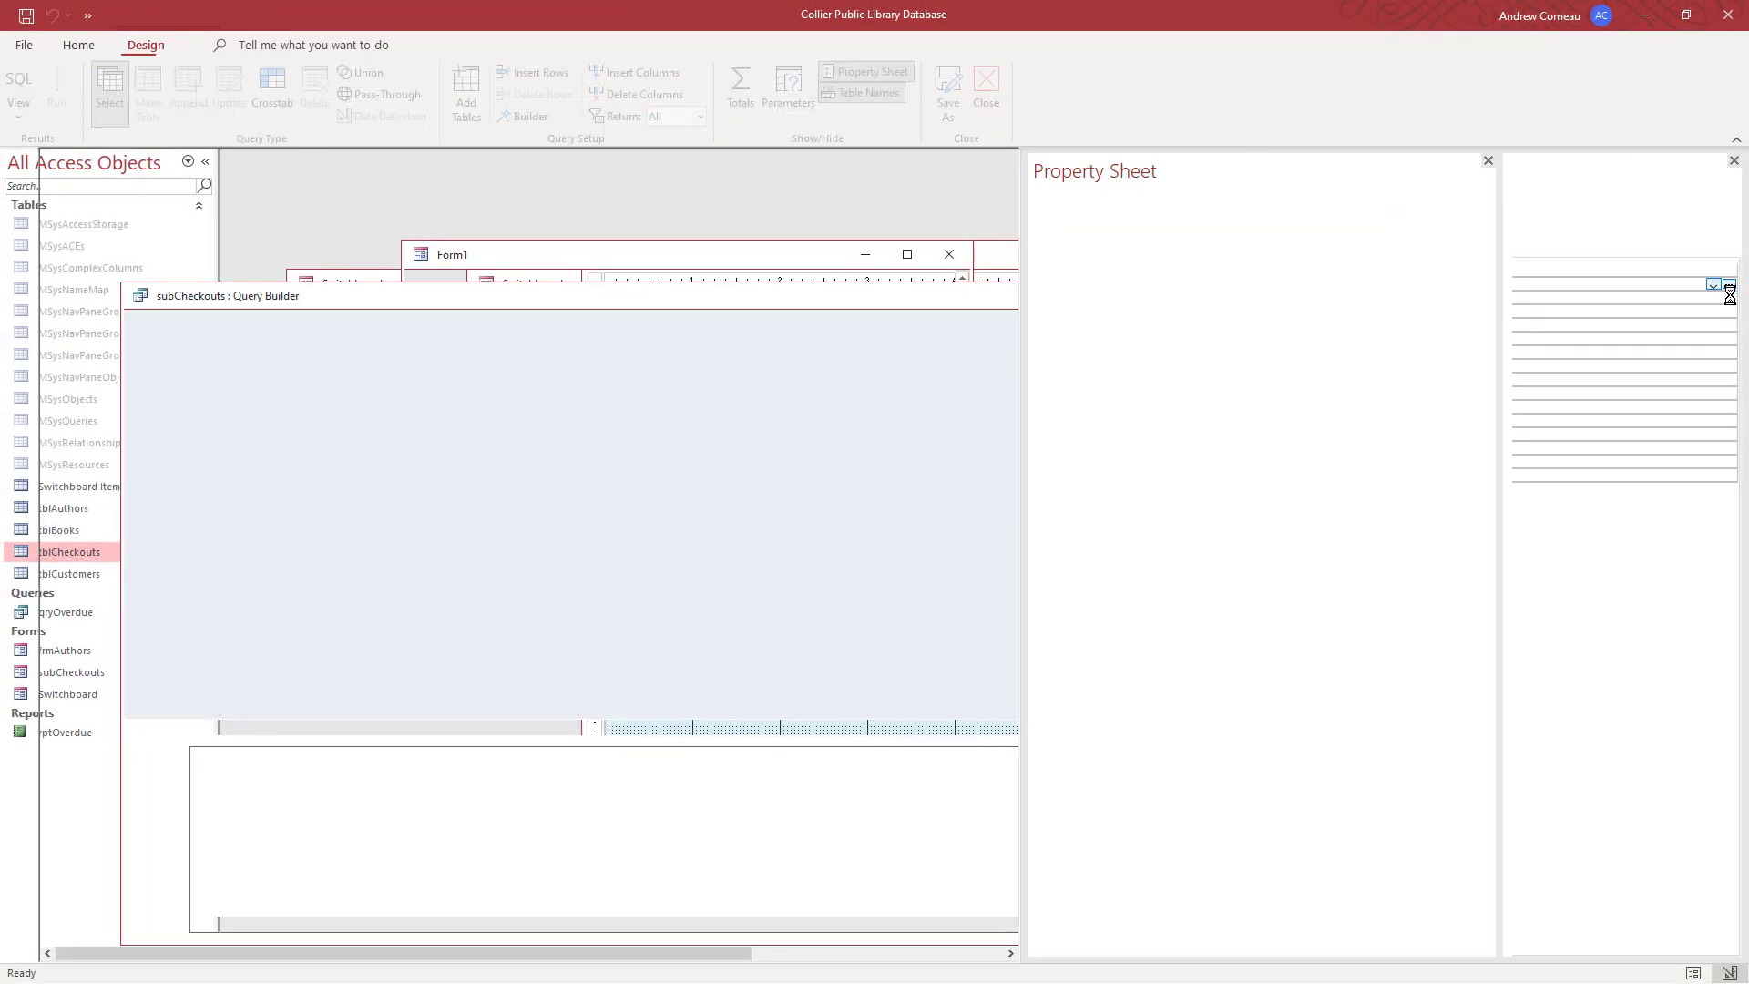
left_click_drag(1550, 532, 278, 492)
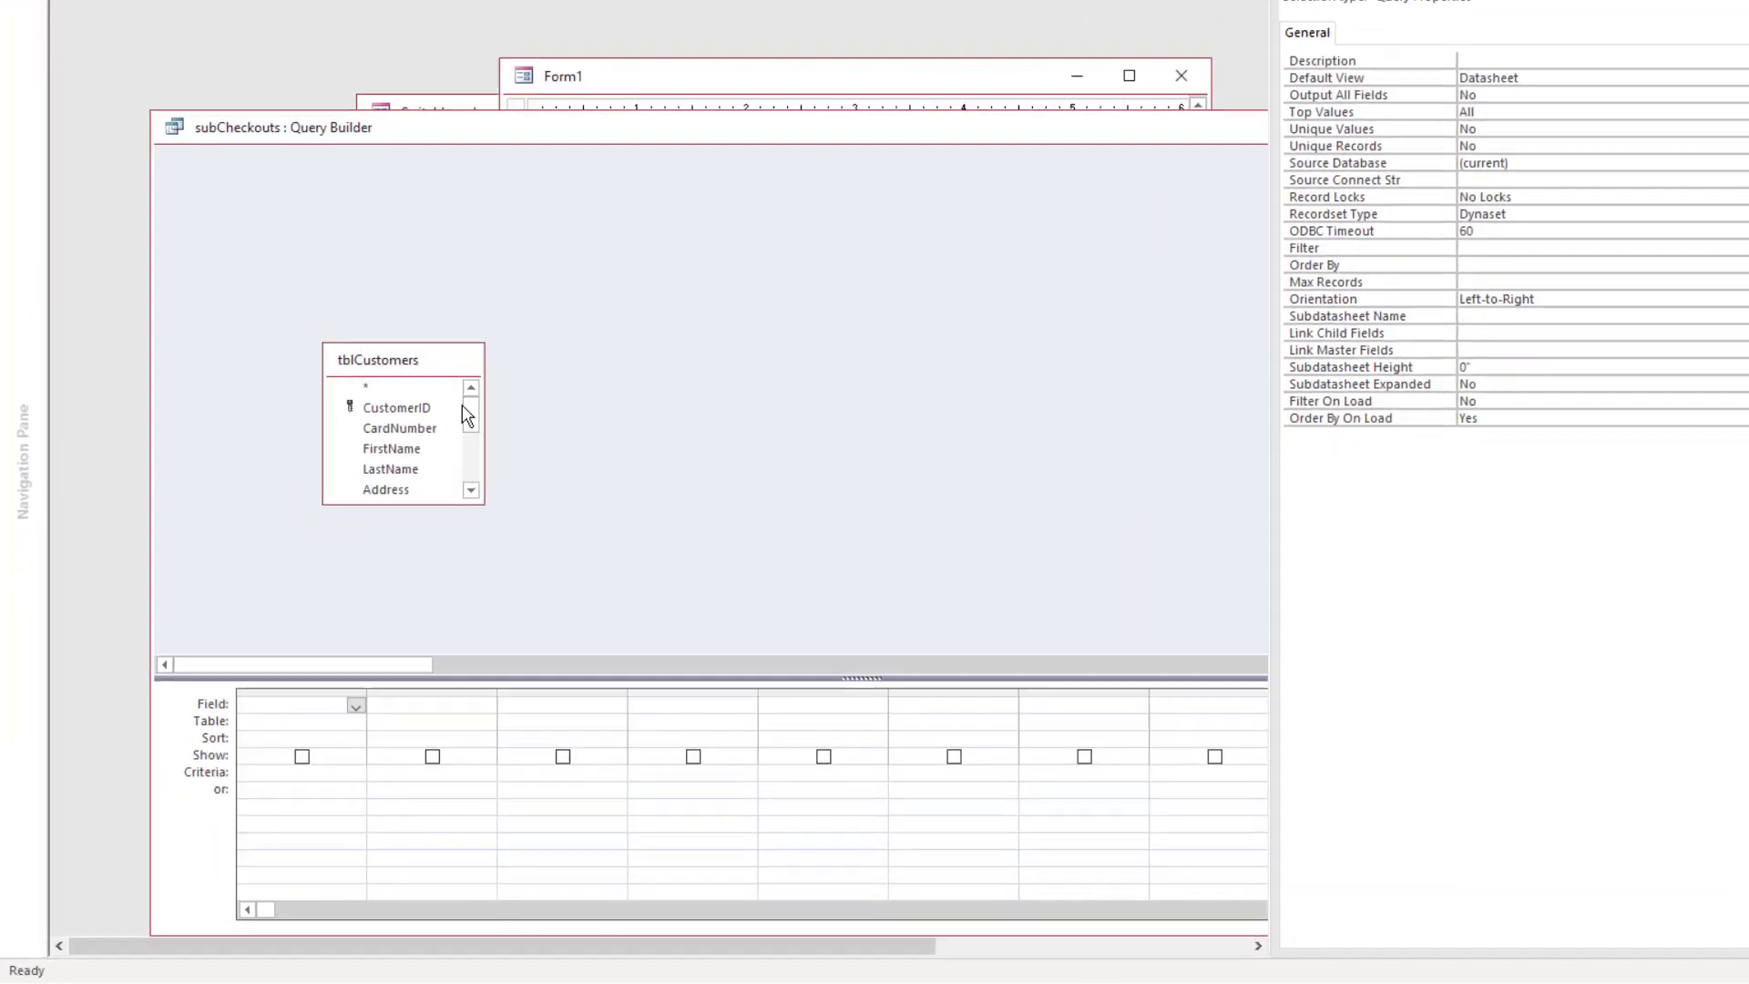
left_click_drag(454, 347, 438, 176)
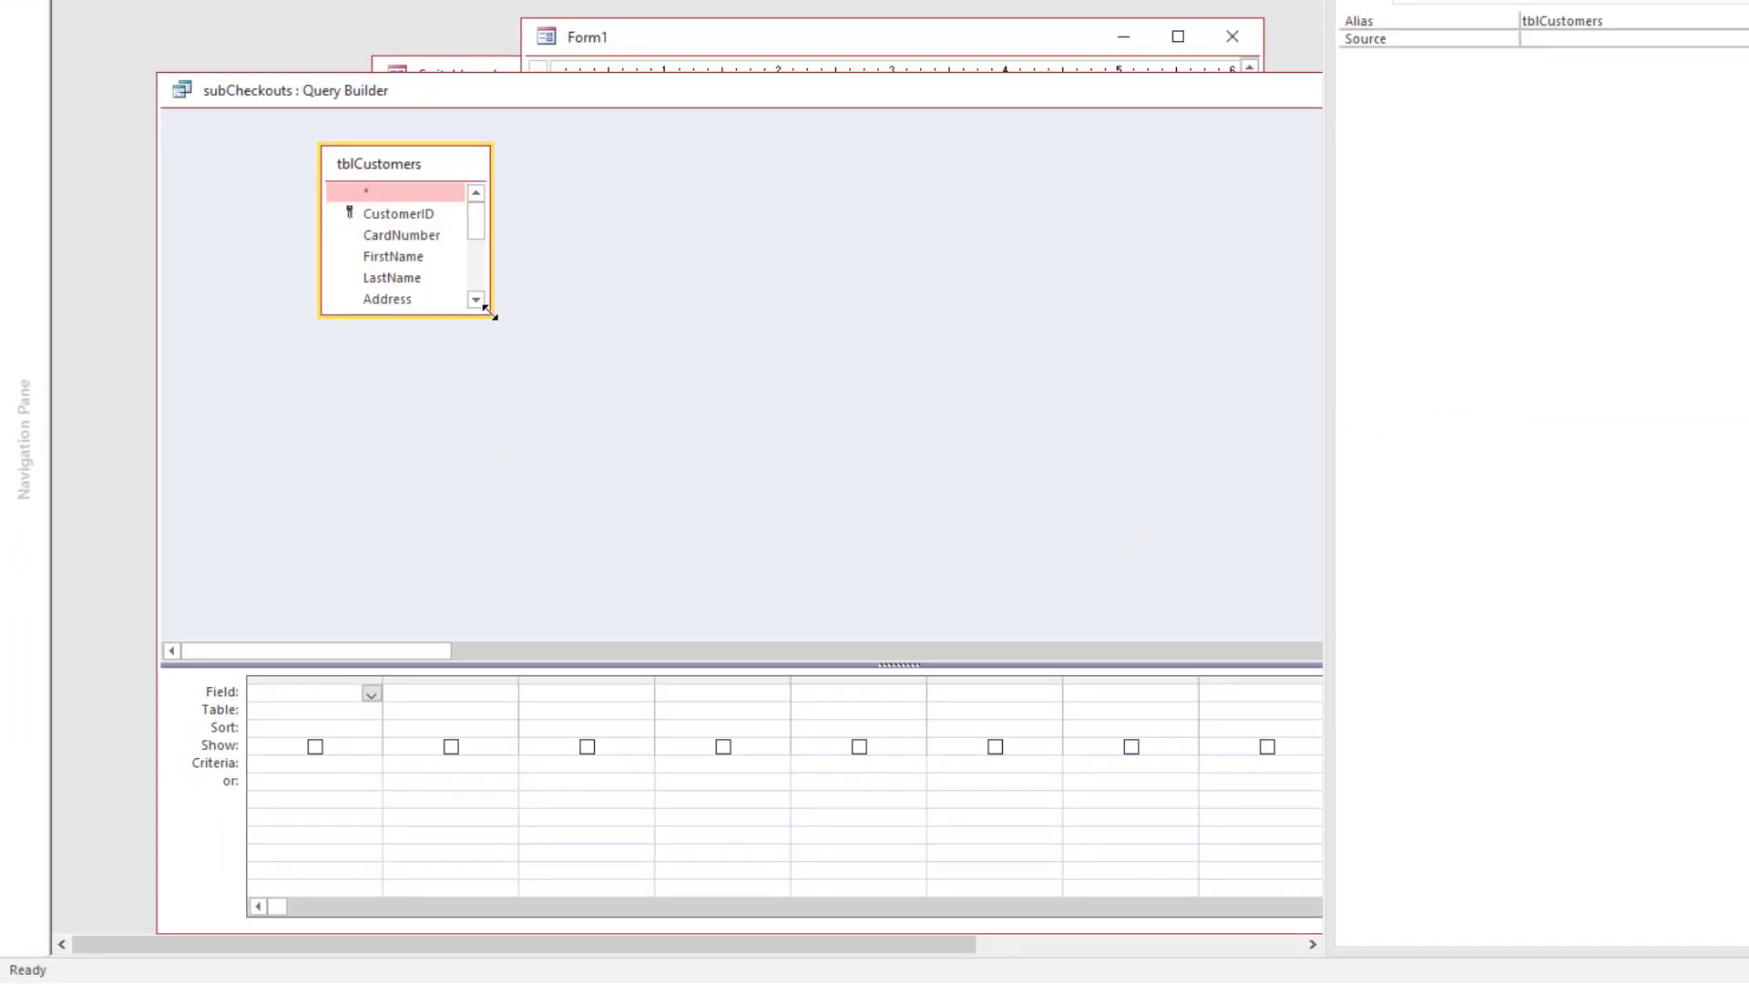
left_click_drag(491, 314, 524, 508)
left_click(931, 337)
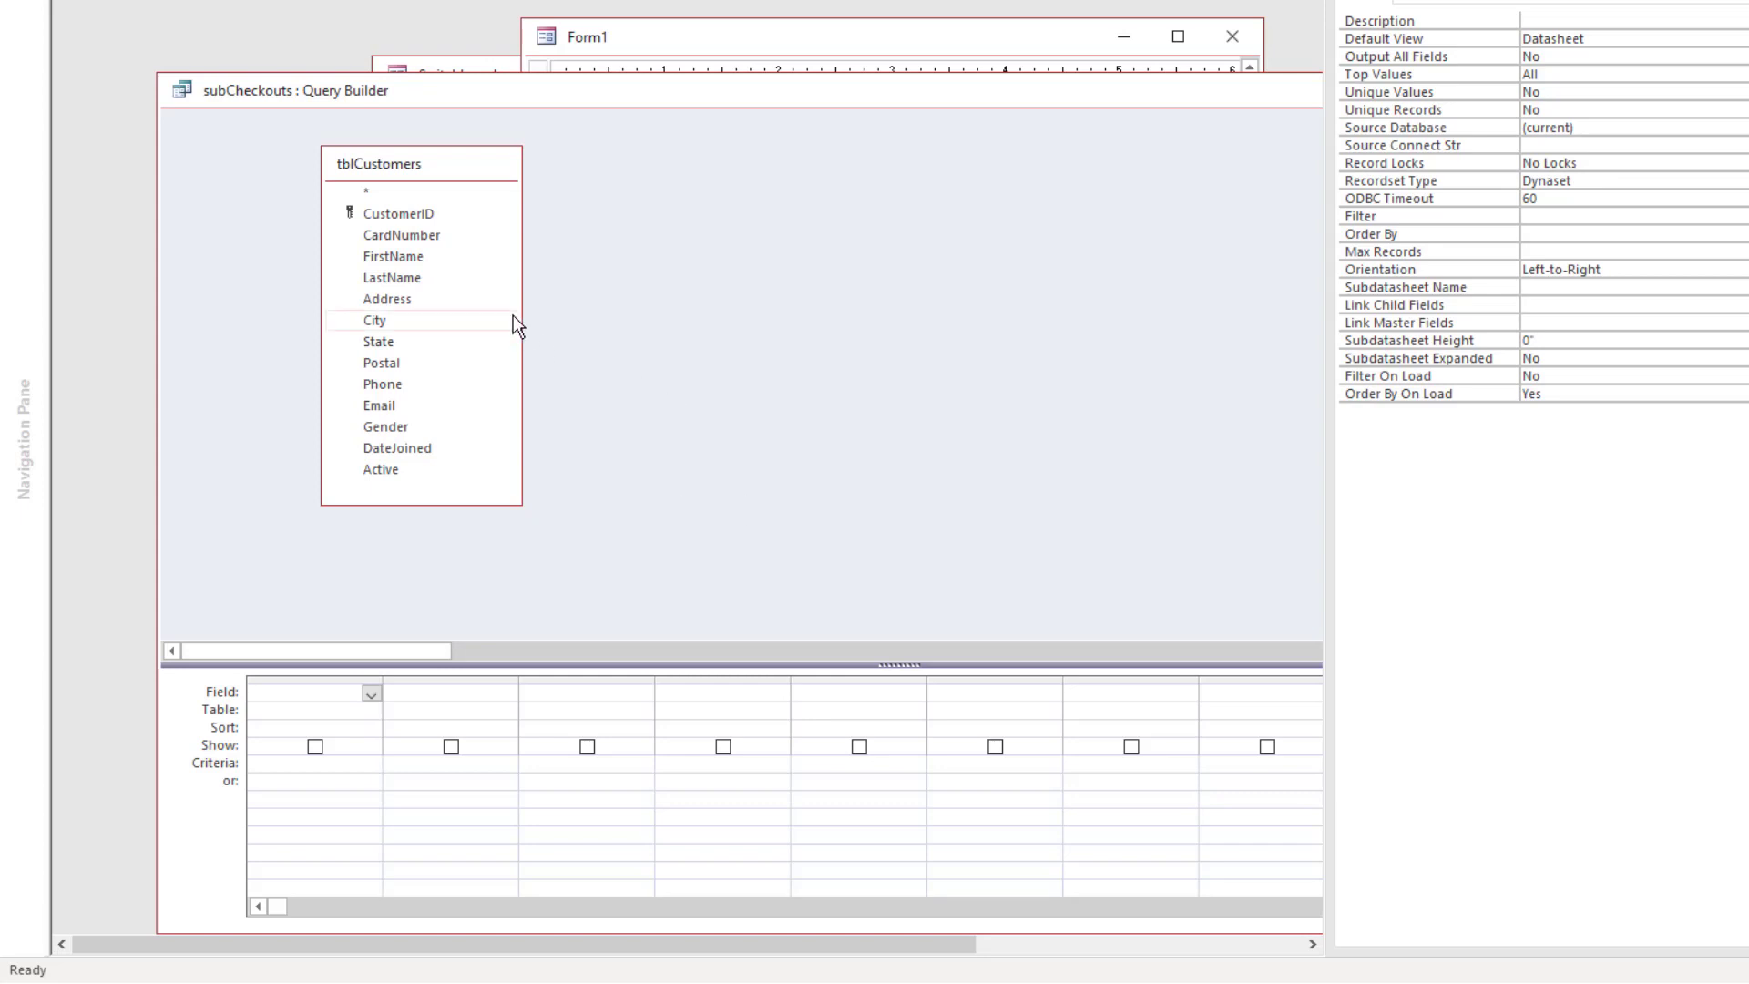
left_click(394, 211)
double_click(394, 213)
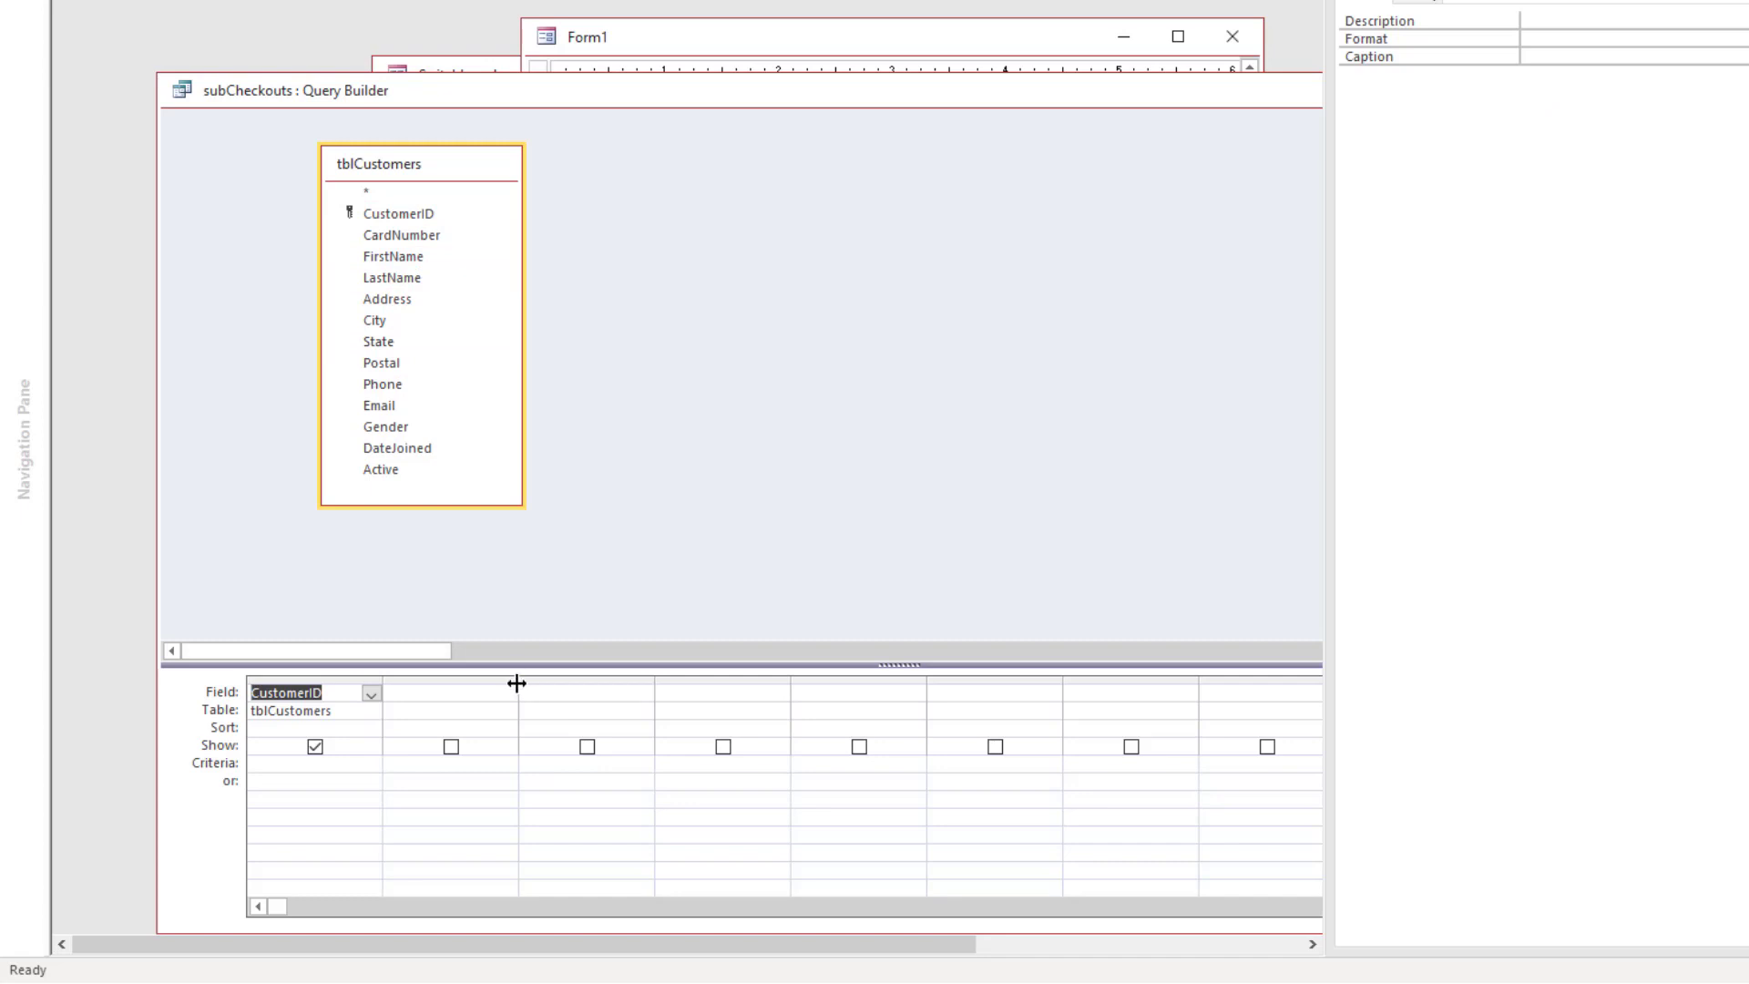
Add the calculated column FullName: [LastName] & ", " & [FirstName] to the query and preview the results with the names fully shown
left_click_drag(516, 683, 623, 683)
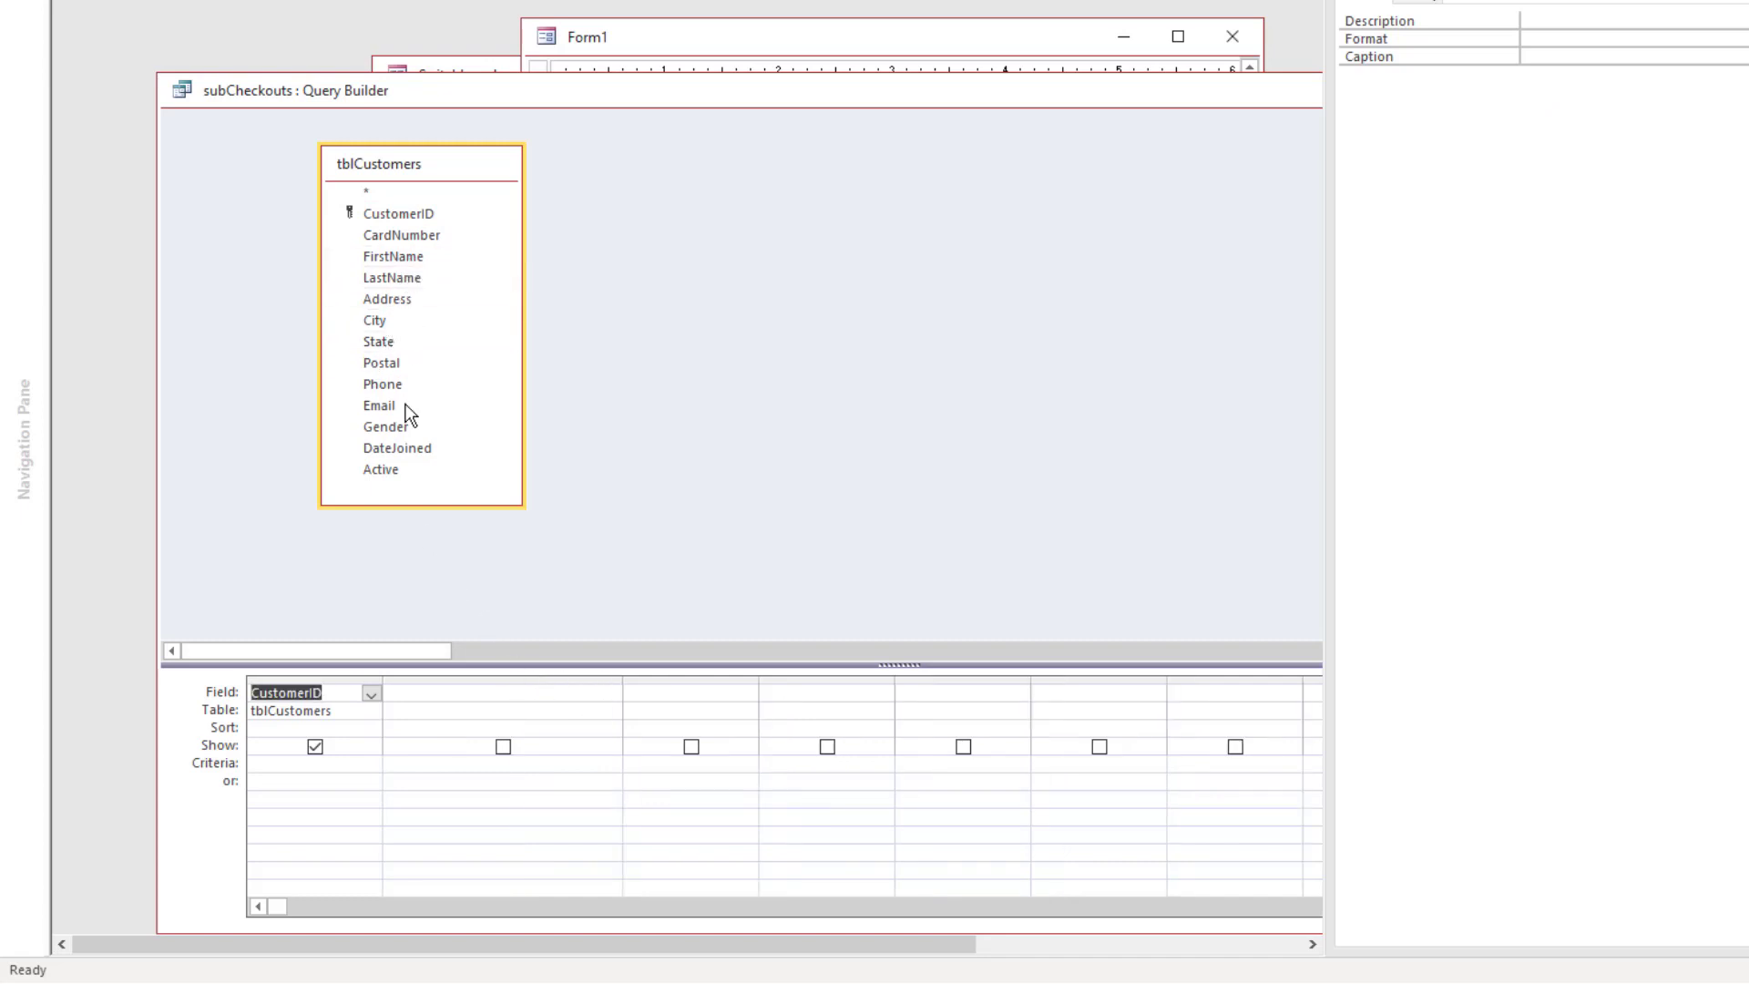
left_click(439, 692)
type("FullName: [LastName] & \", \" & [FirstName]")
key("Tab")
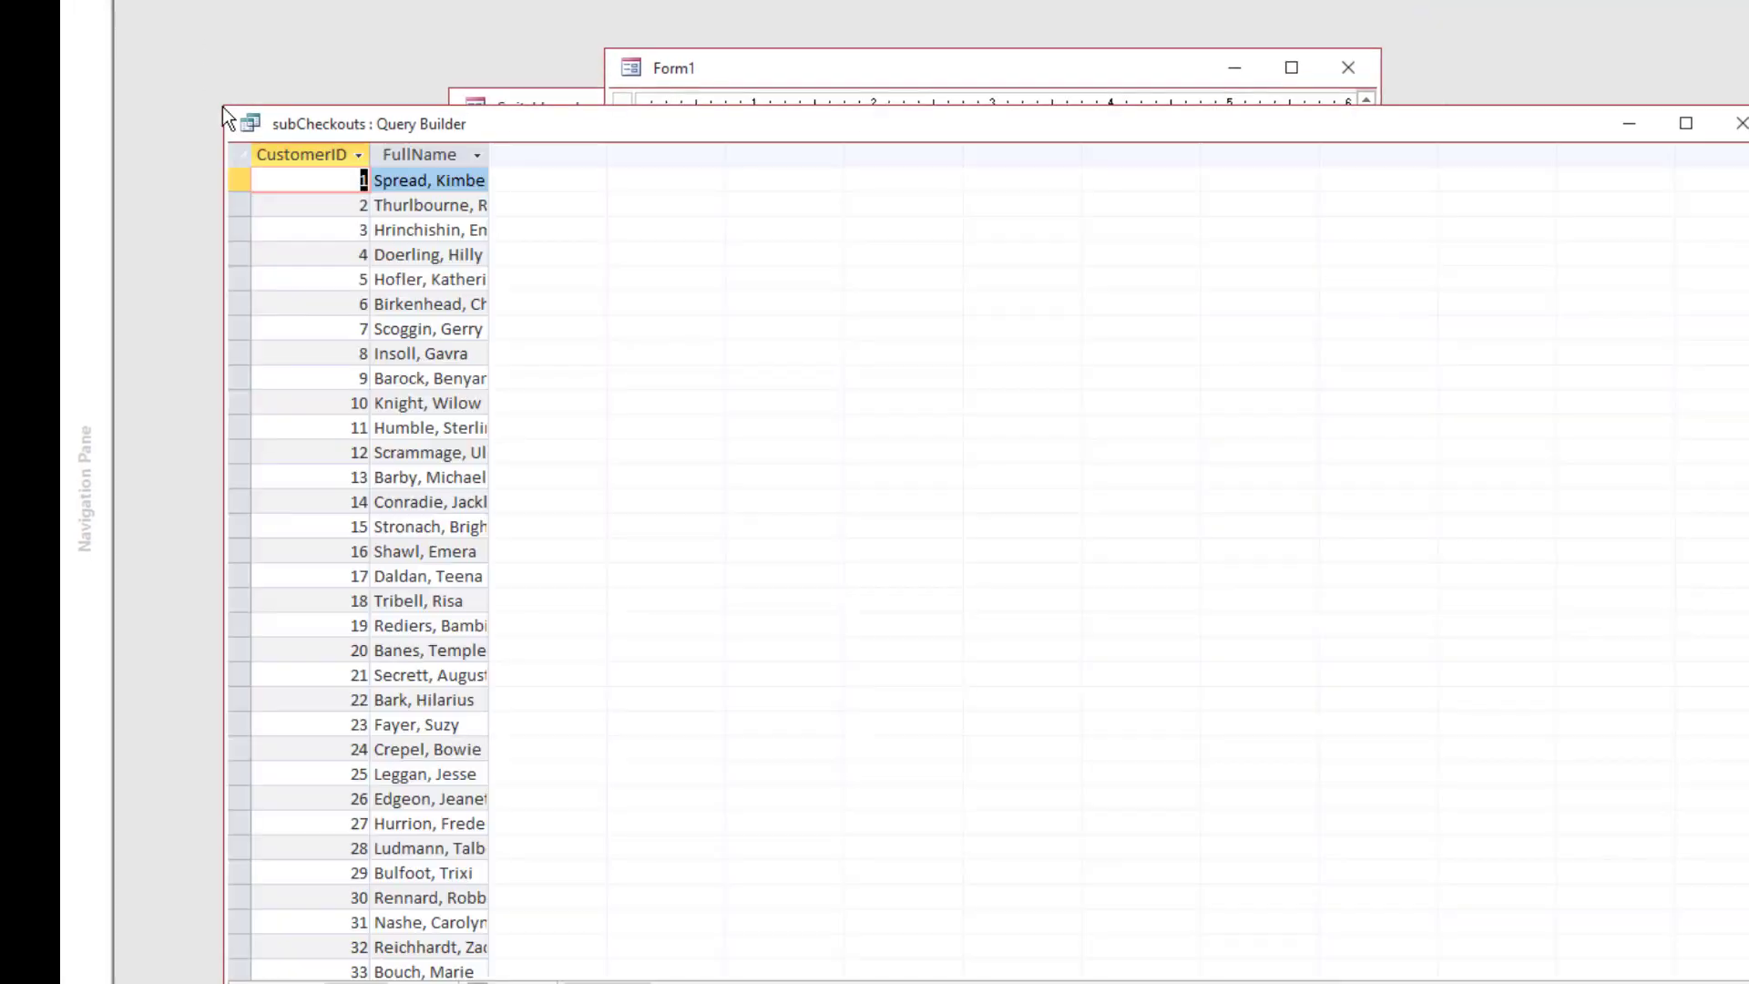
double_click(488, 156)
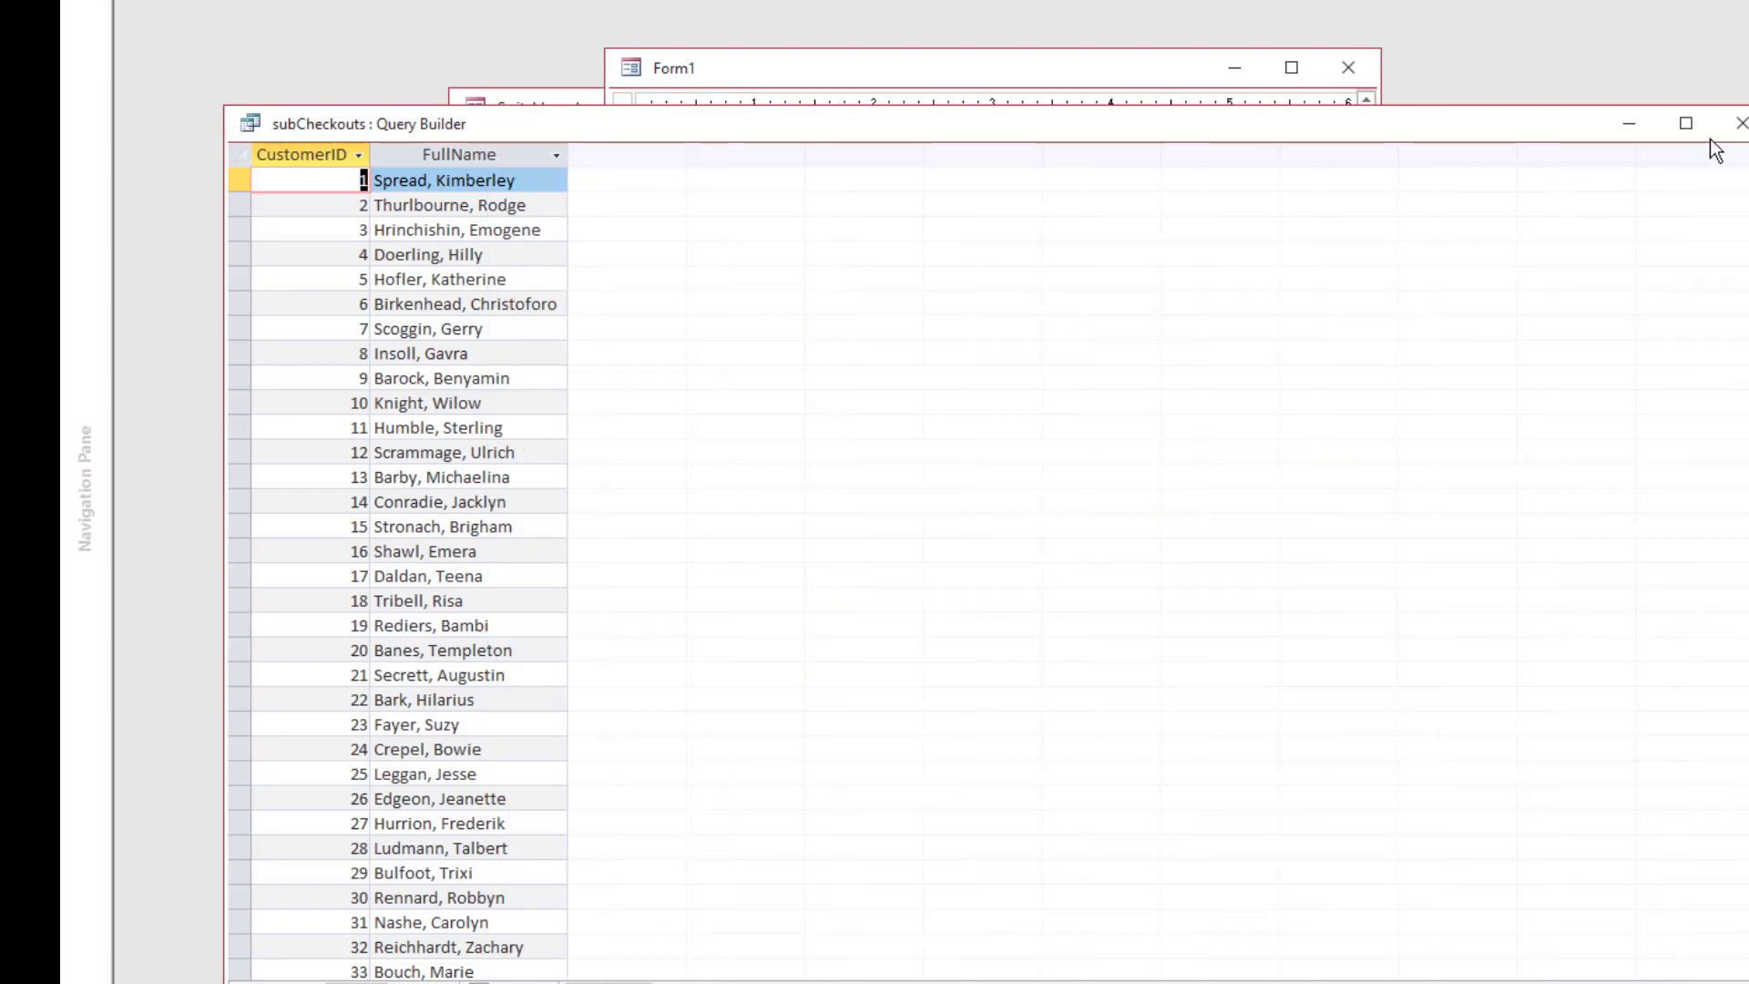
Close the query builder saving the row source, and set the CustomerID combo box's Limit To List property to Yes
left_click(1740, 123)
left_click(1154, 492)
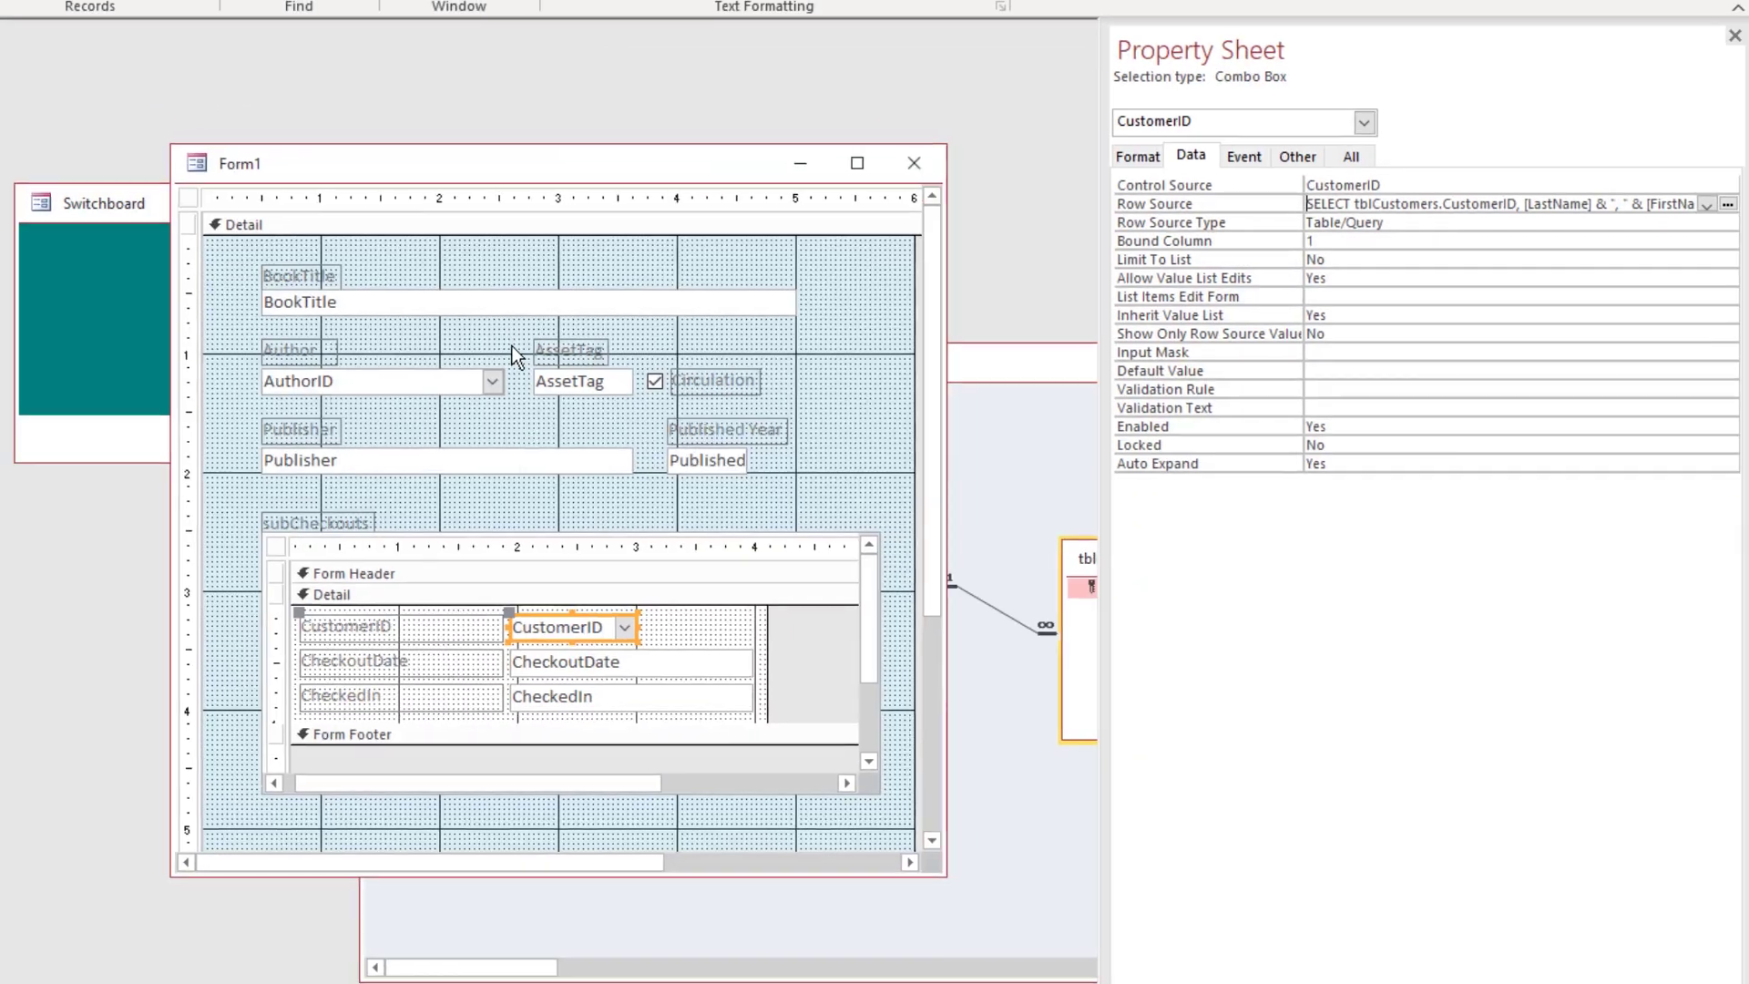
left_click(1448, 258)
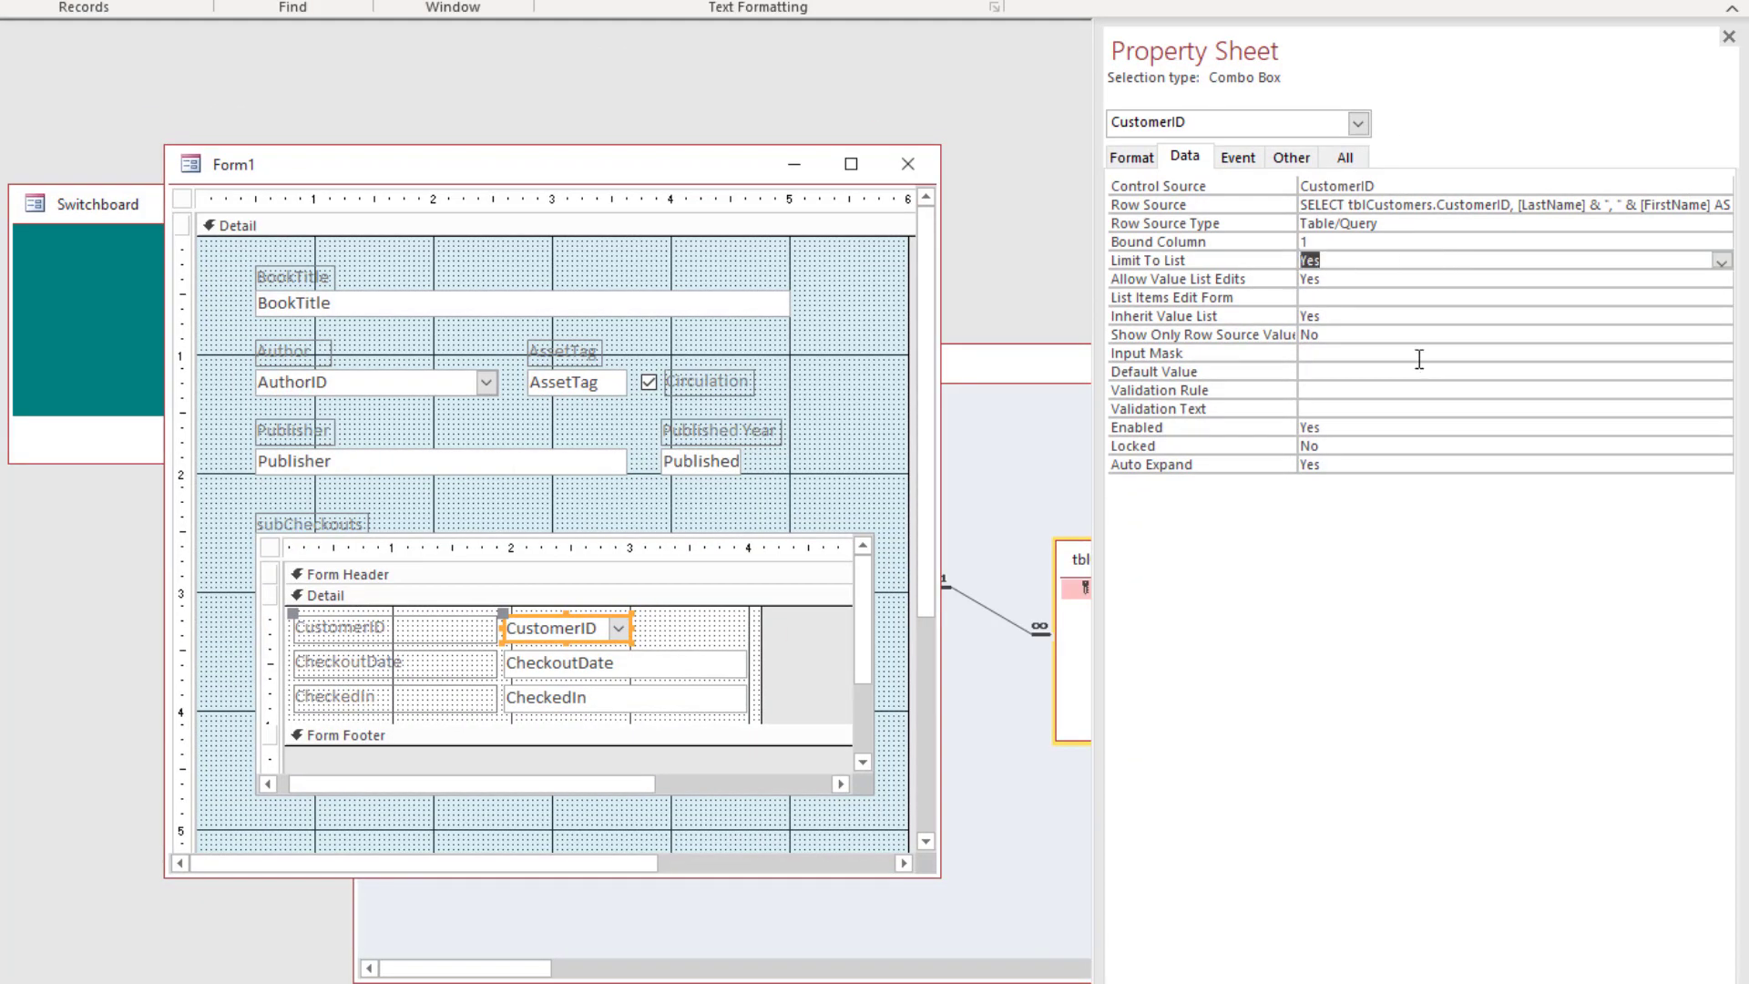
Set the CustomerID combo box to 2 columns with widths 0";1.5" and 8 list rows
key("ctrl+shift+Tab")
left_click(1350, 244)
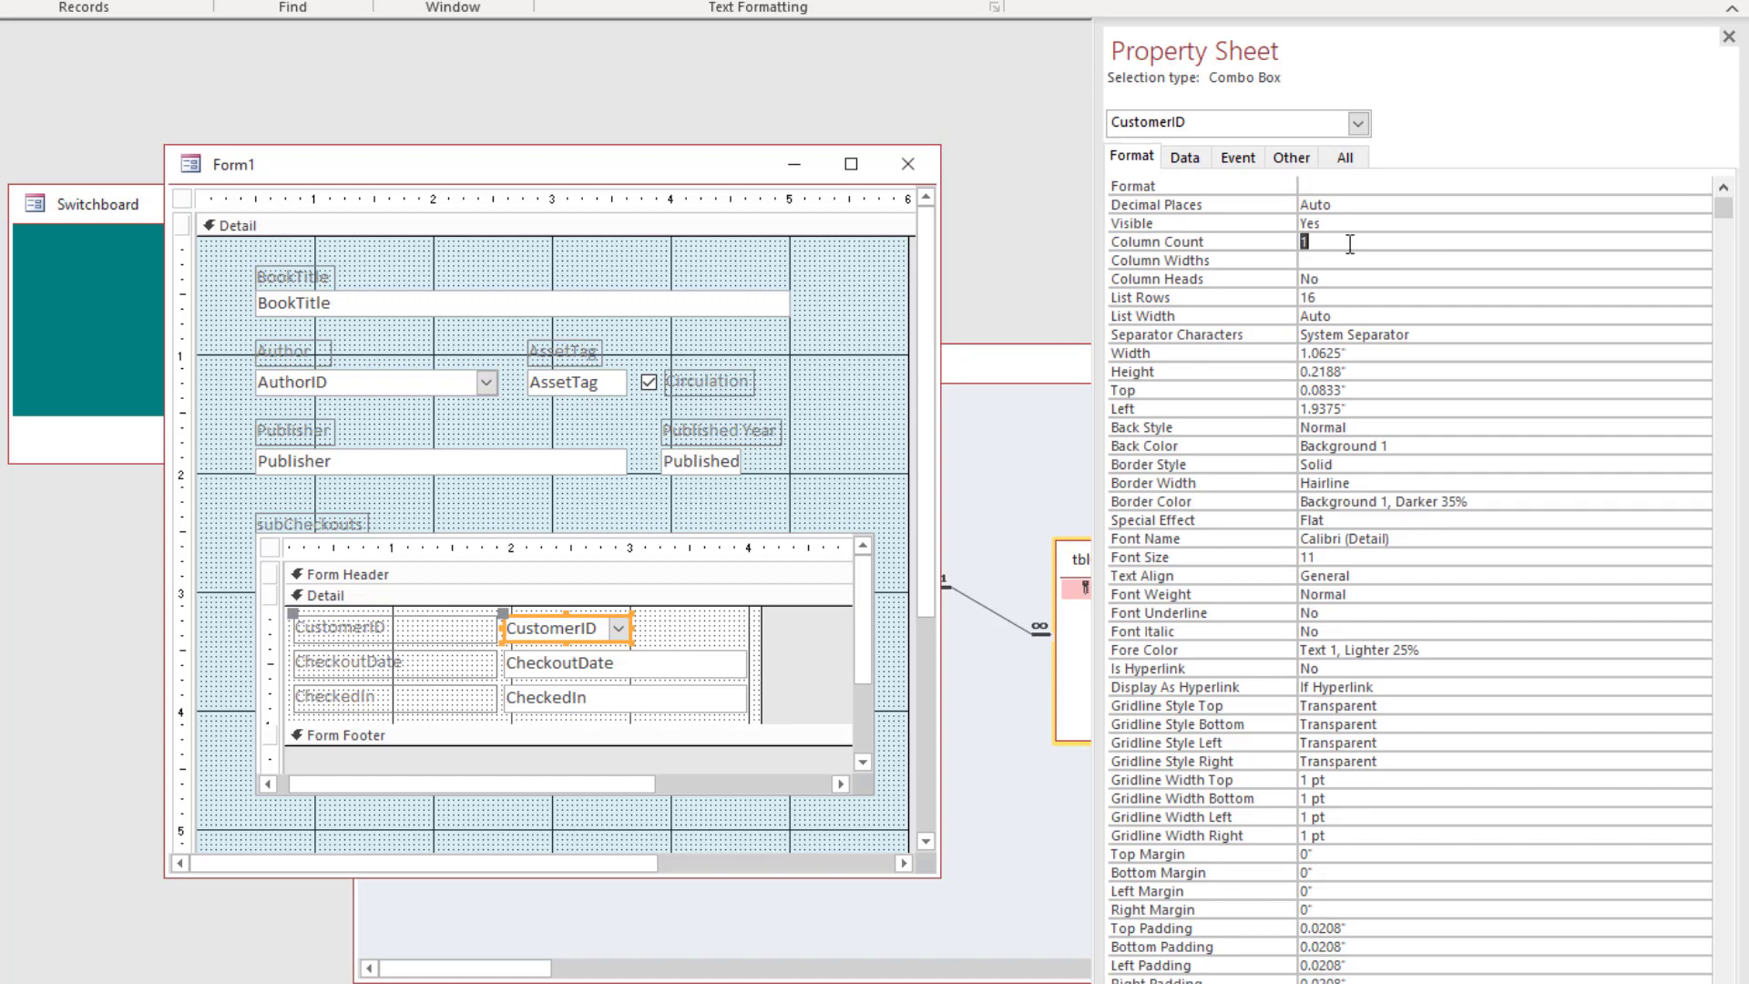
type("2")
type(" 1.5")
key("Return")
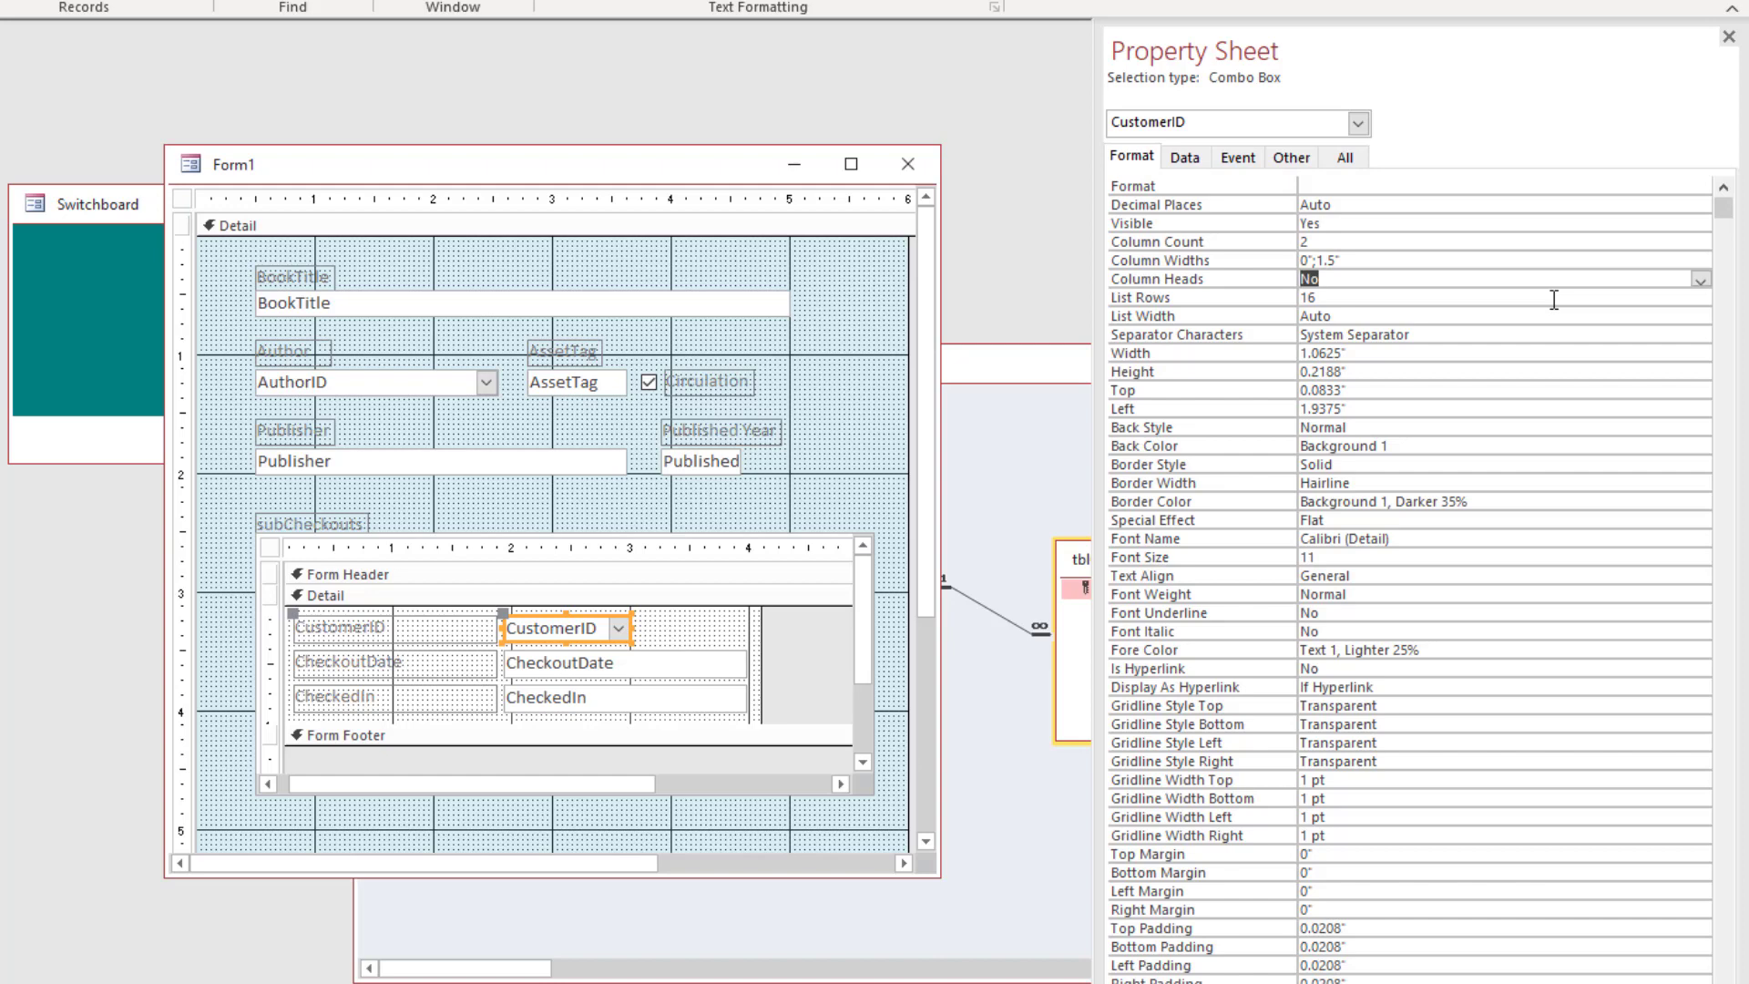
key("Return")
type("8")
key("Return")
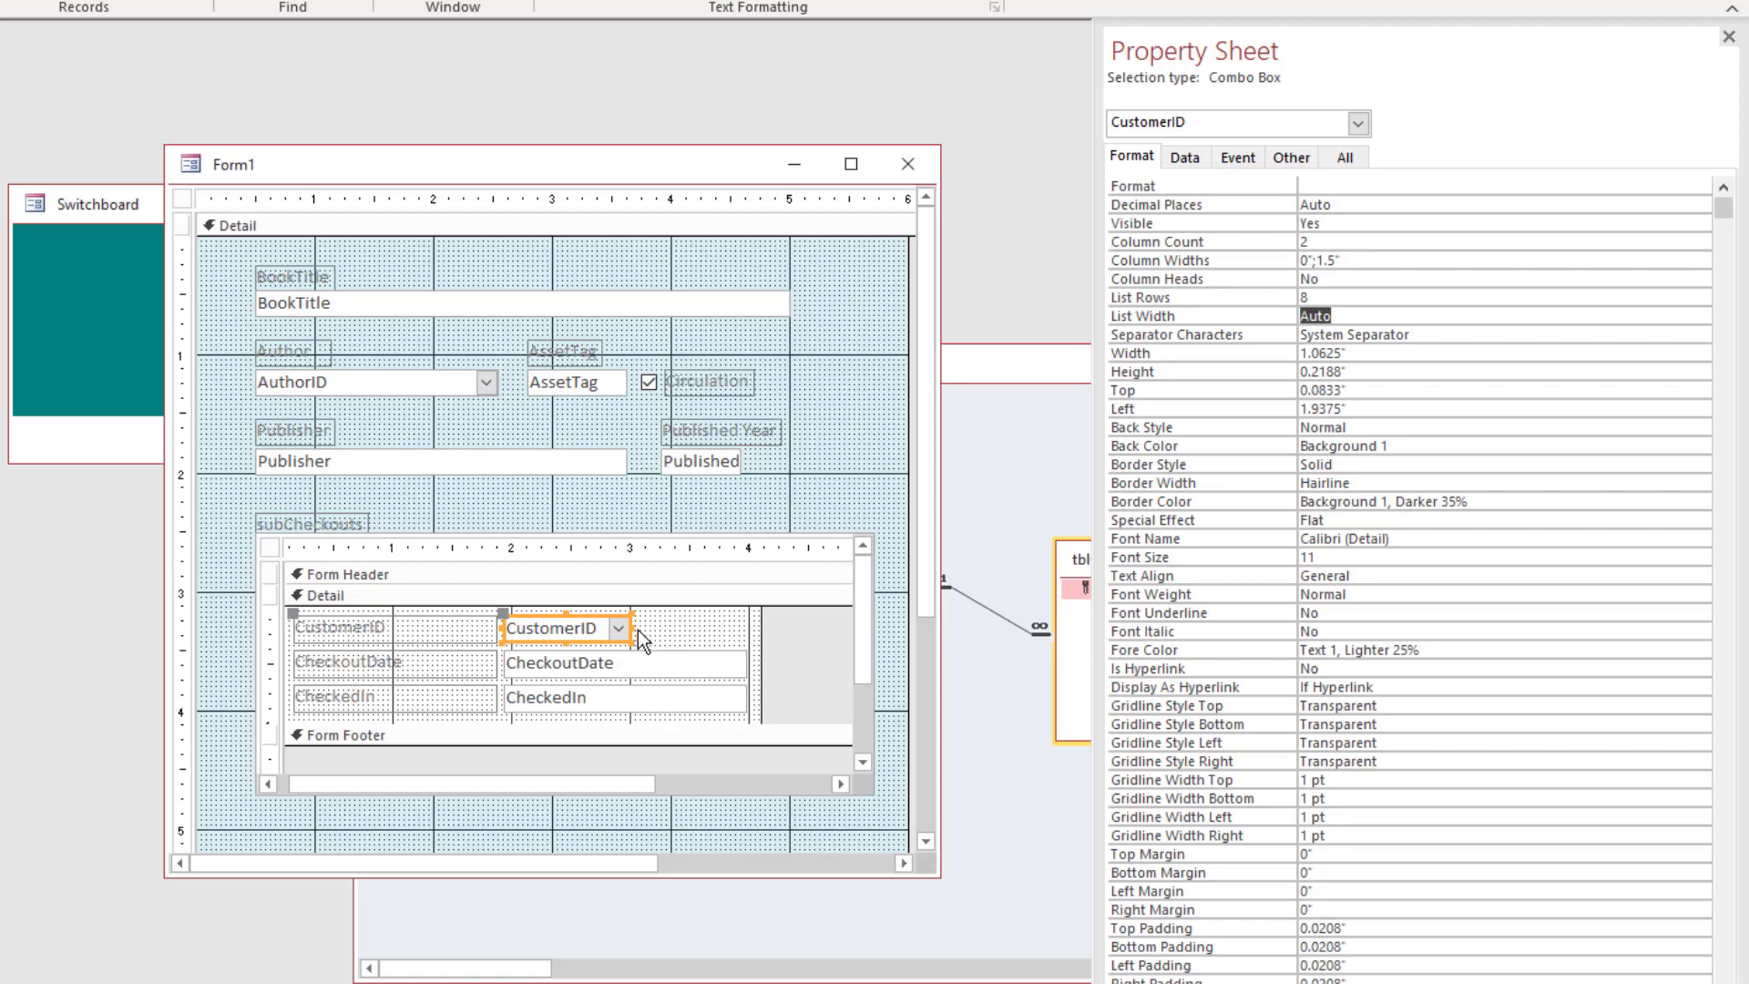
Widen the CustomerID combo box to match the fields below it and check the result in Form View
left_click_drag(628, 626, 747, 630)
key("F5")
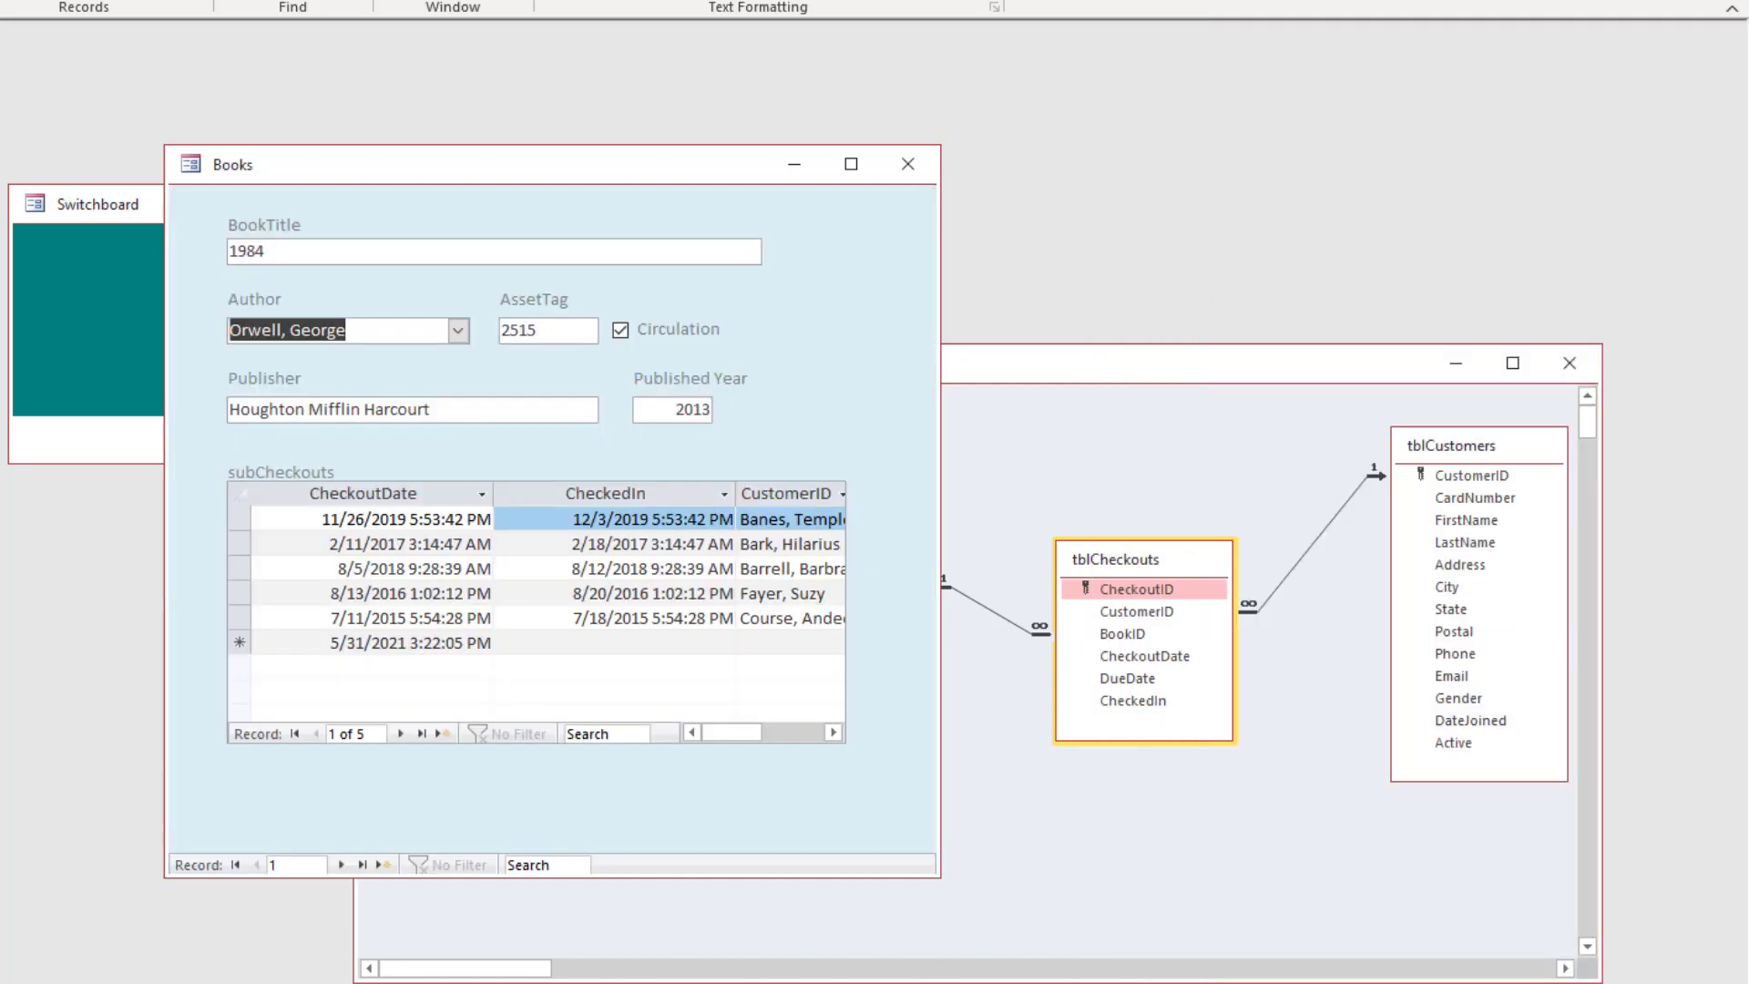
left_click(696, 732)
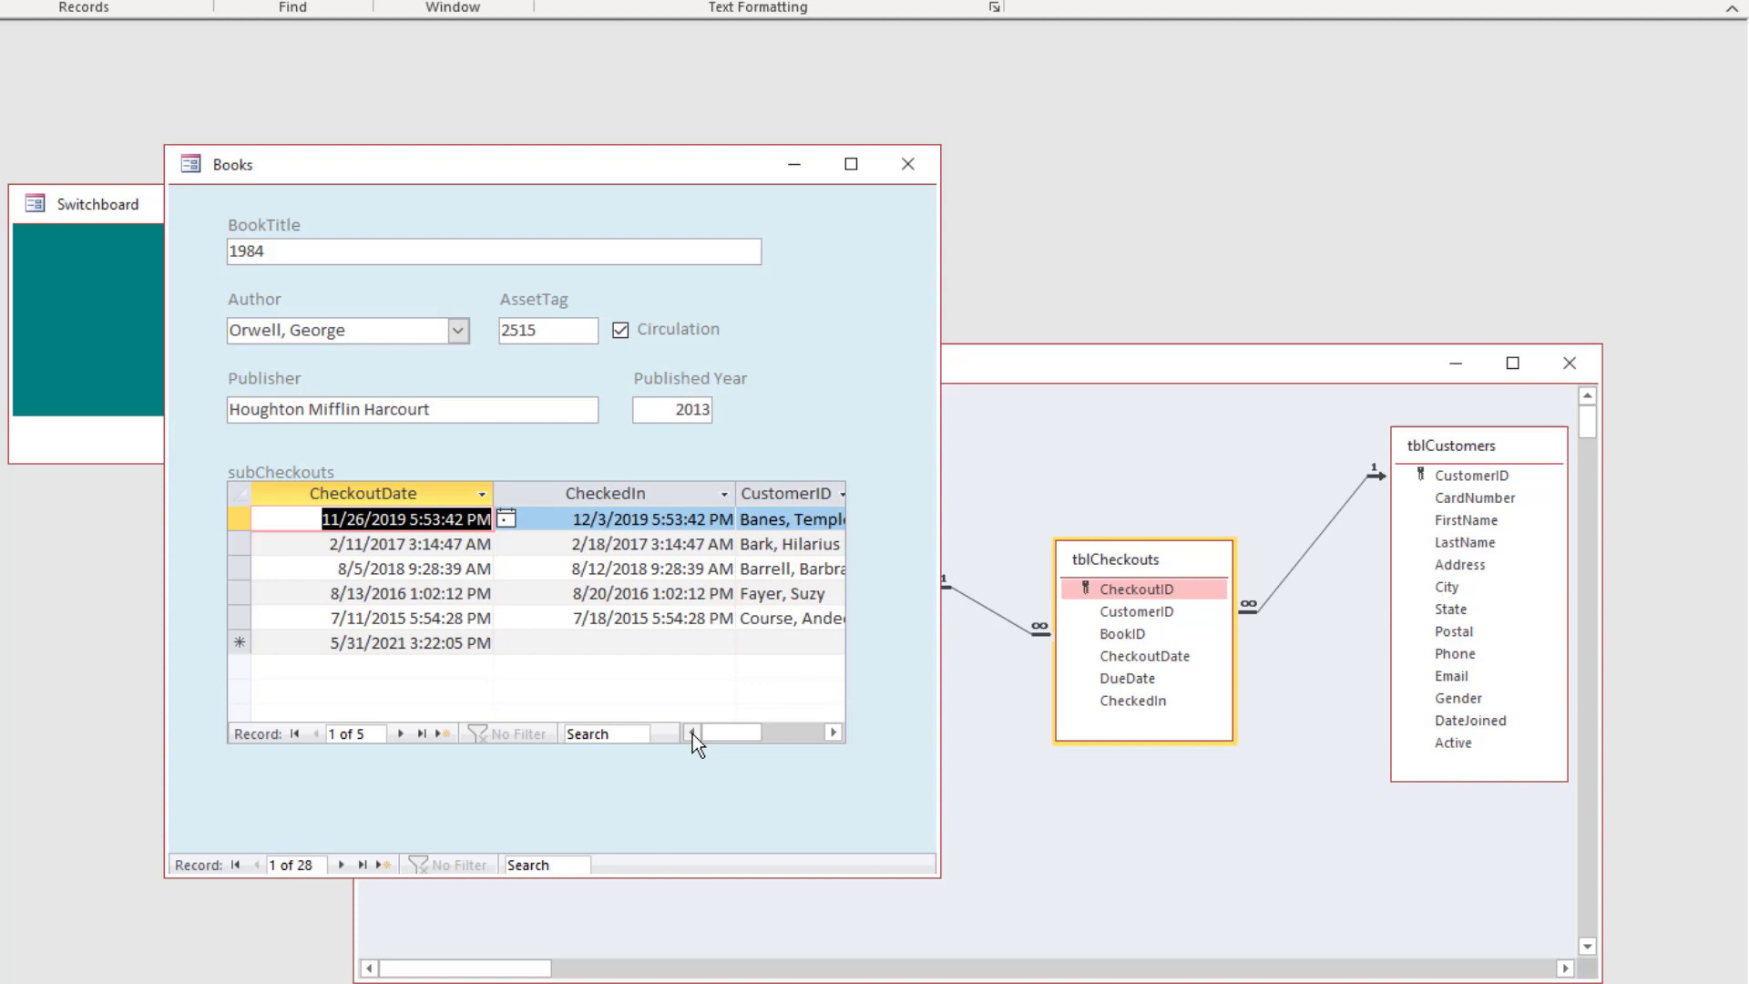
Back in Design View, rearrange the subform's fields in the order CheckoutDate, CheckedIn, CustomerID within a slightly taller Detail section
right_click(835, 408)
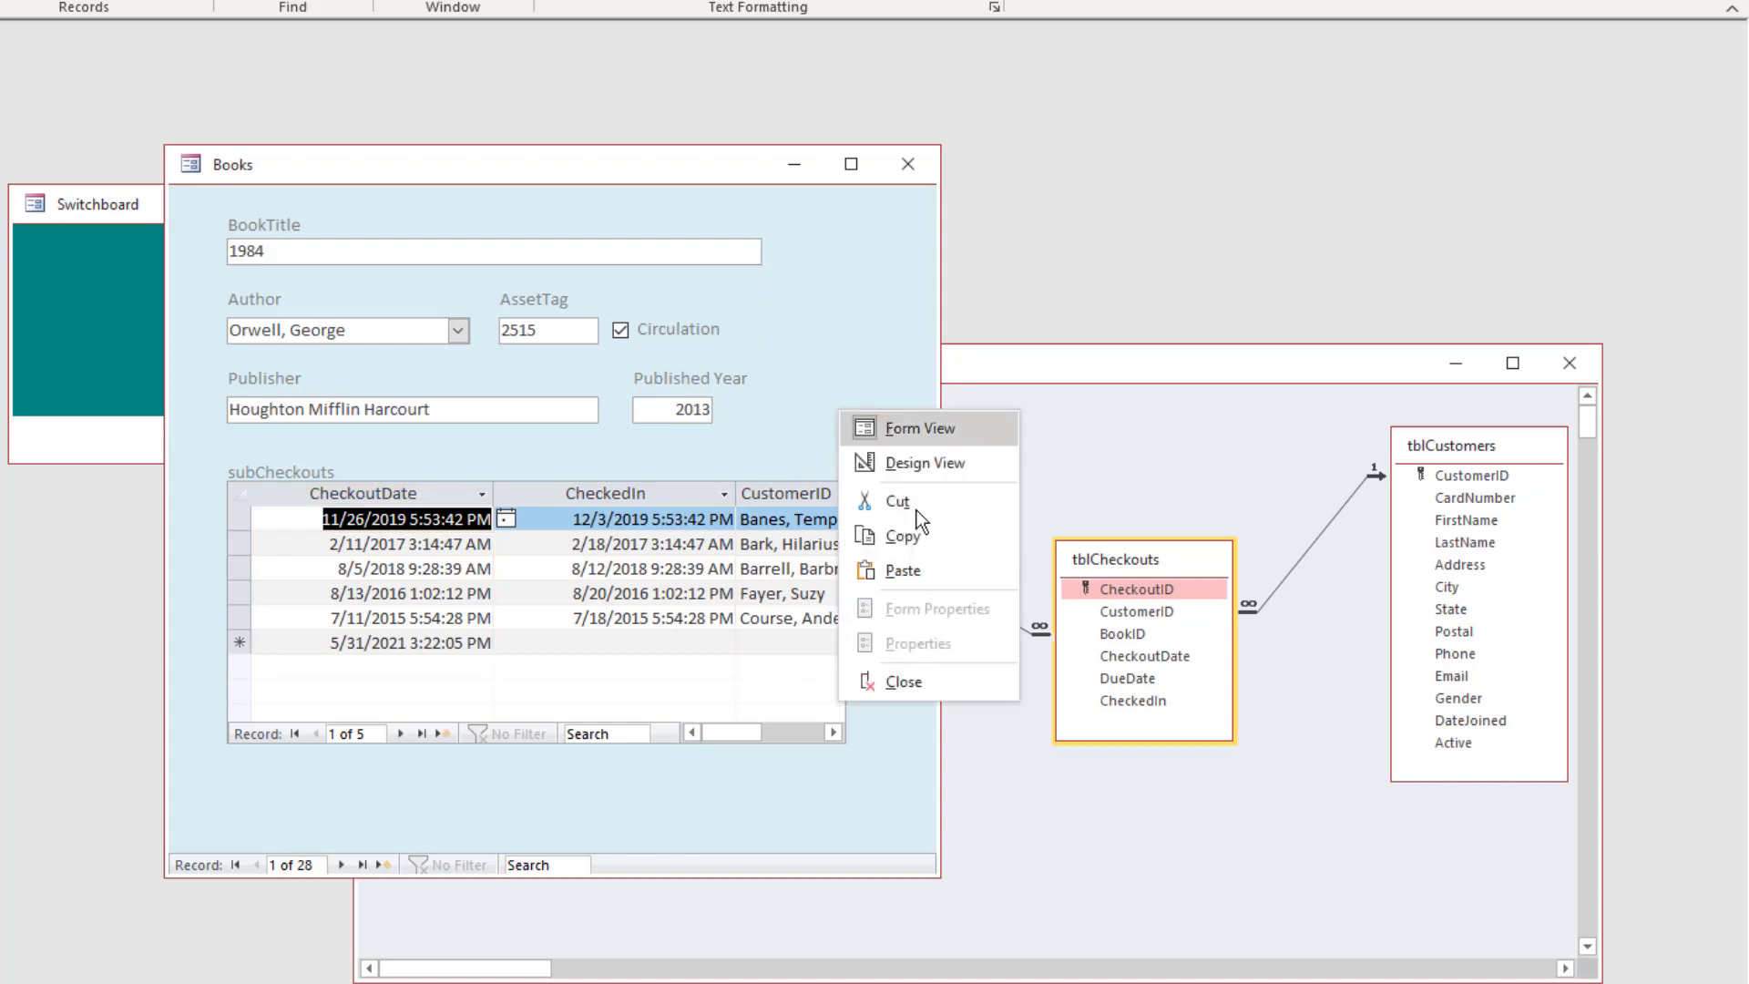
left_click(929, 462)
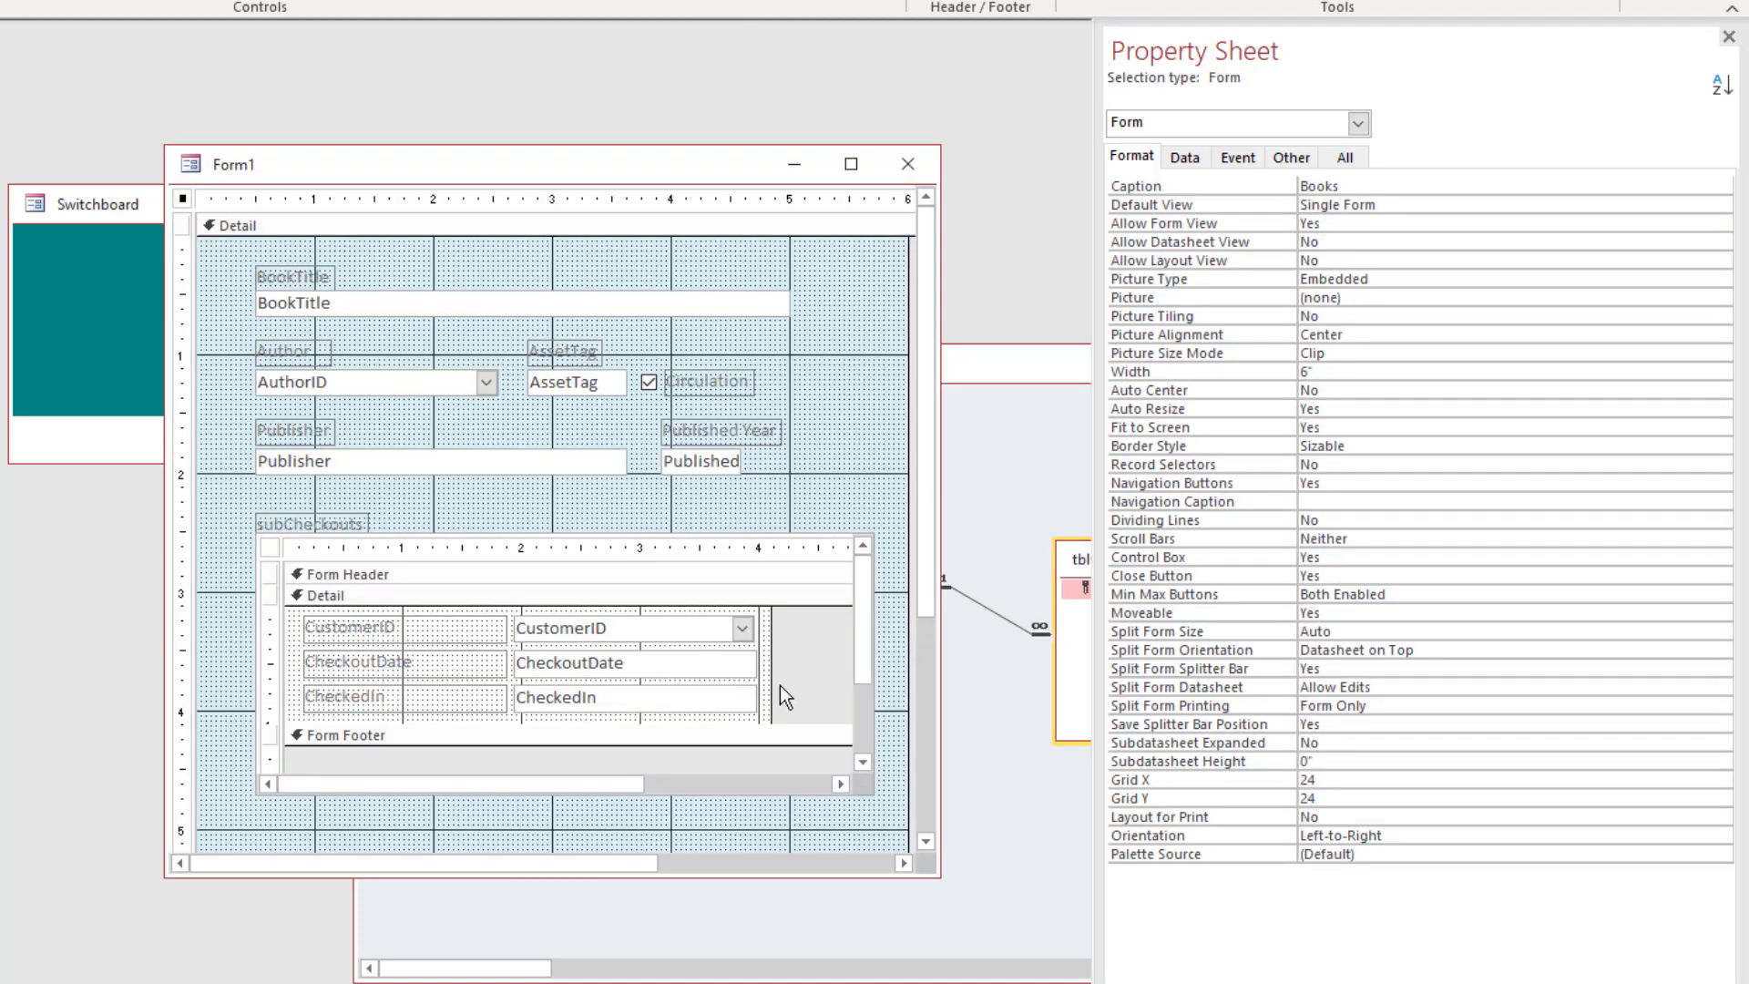
left_click(800, 732)
left_click(801, 735)
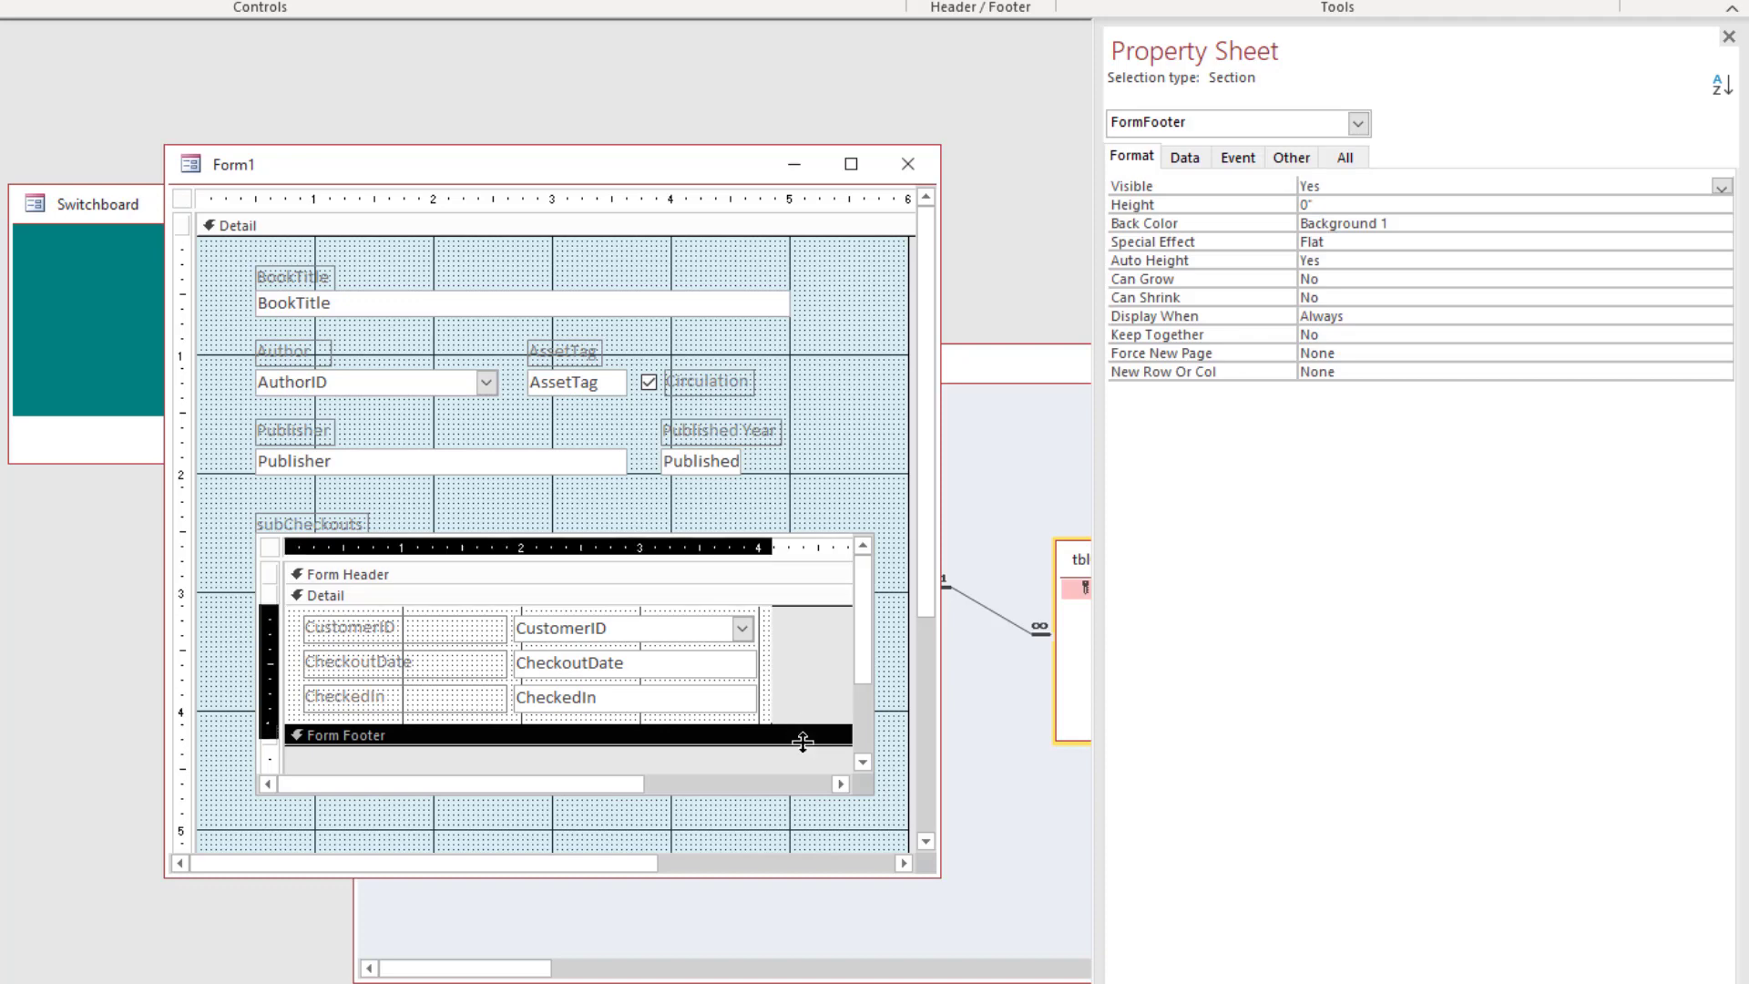
left_click_drag(801, 740, 762, 744)
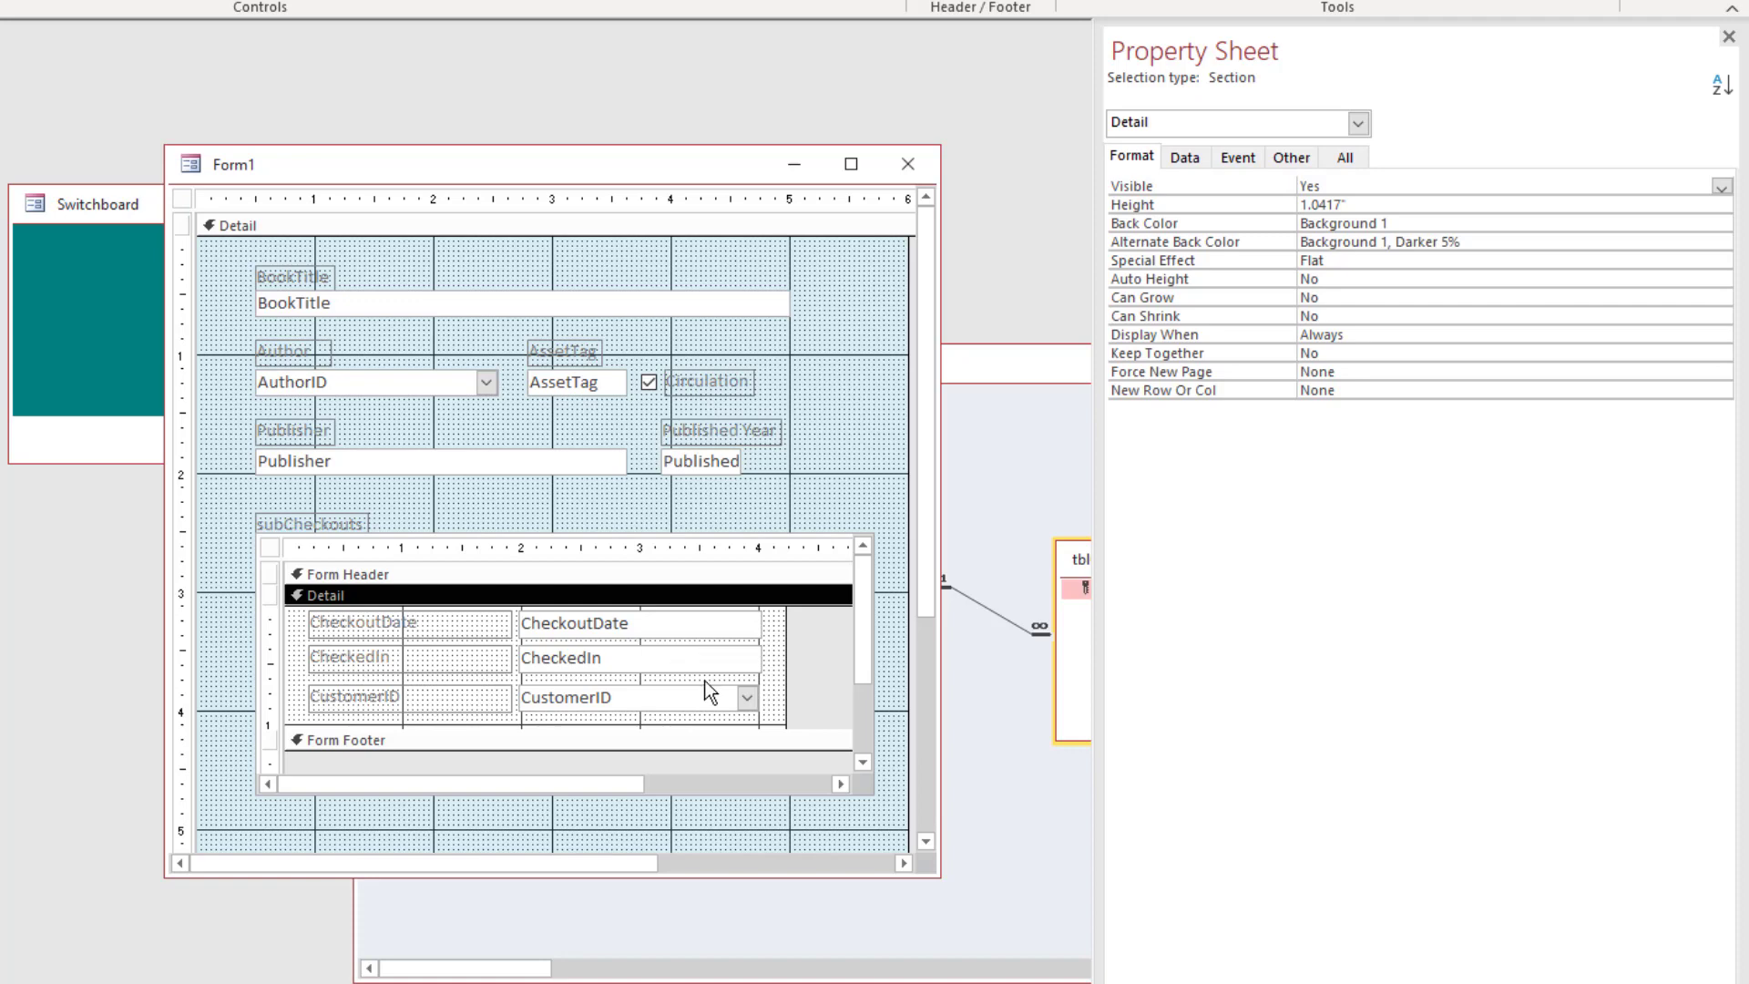
Open the subform's record source query and sort CheckoutDate in descending order
left_click(822, 685)
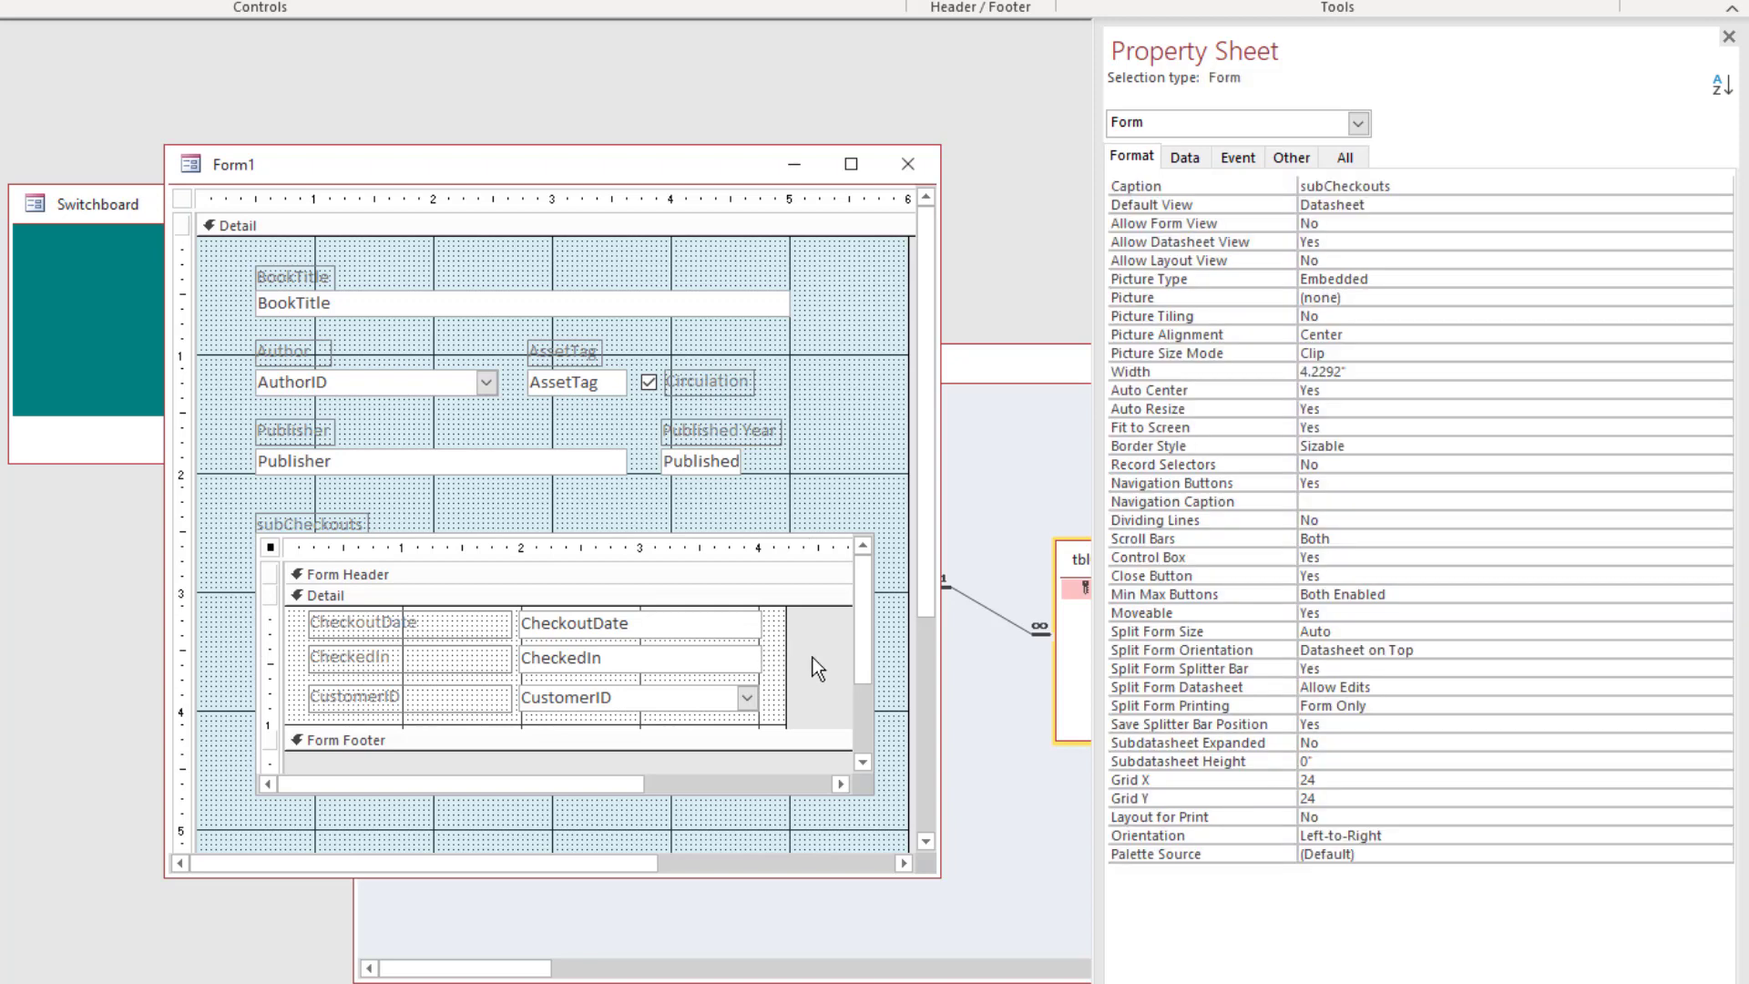
left_click(1186, 159)
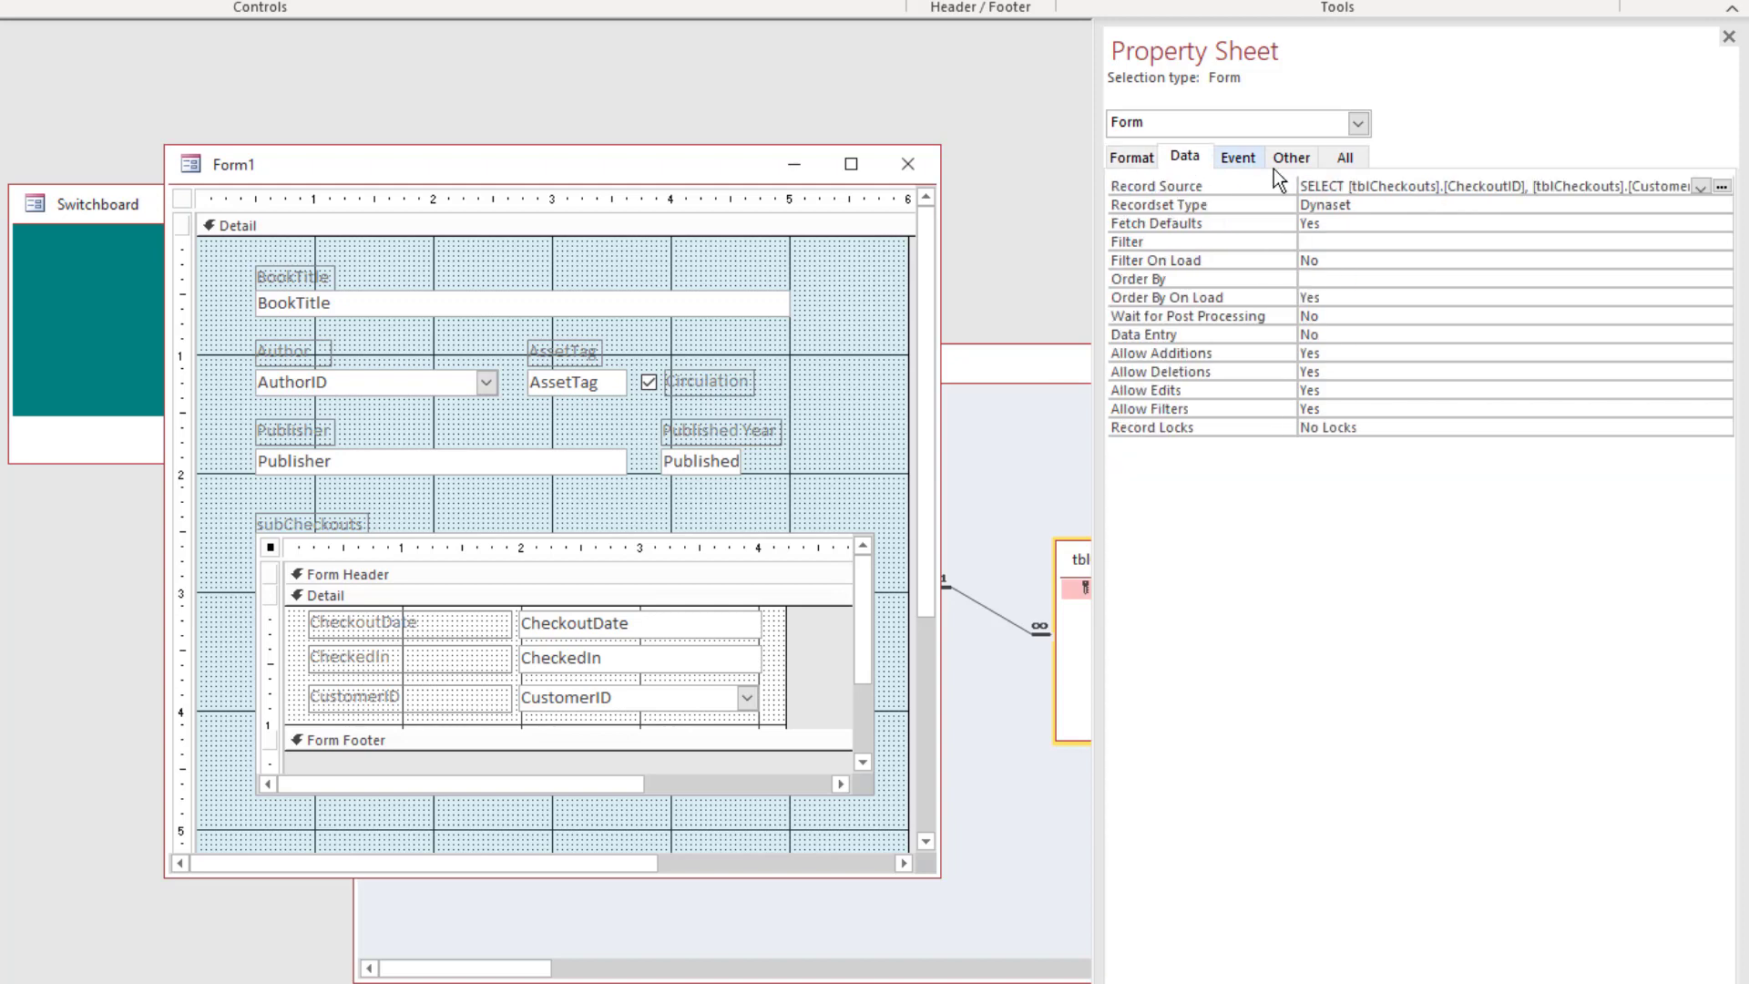
left_click(1361, 186)
left_click(1722, 185)
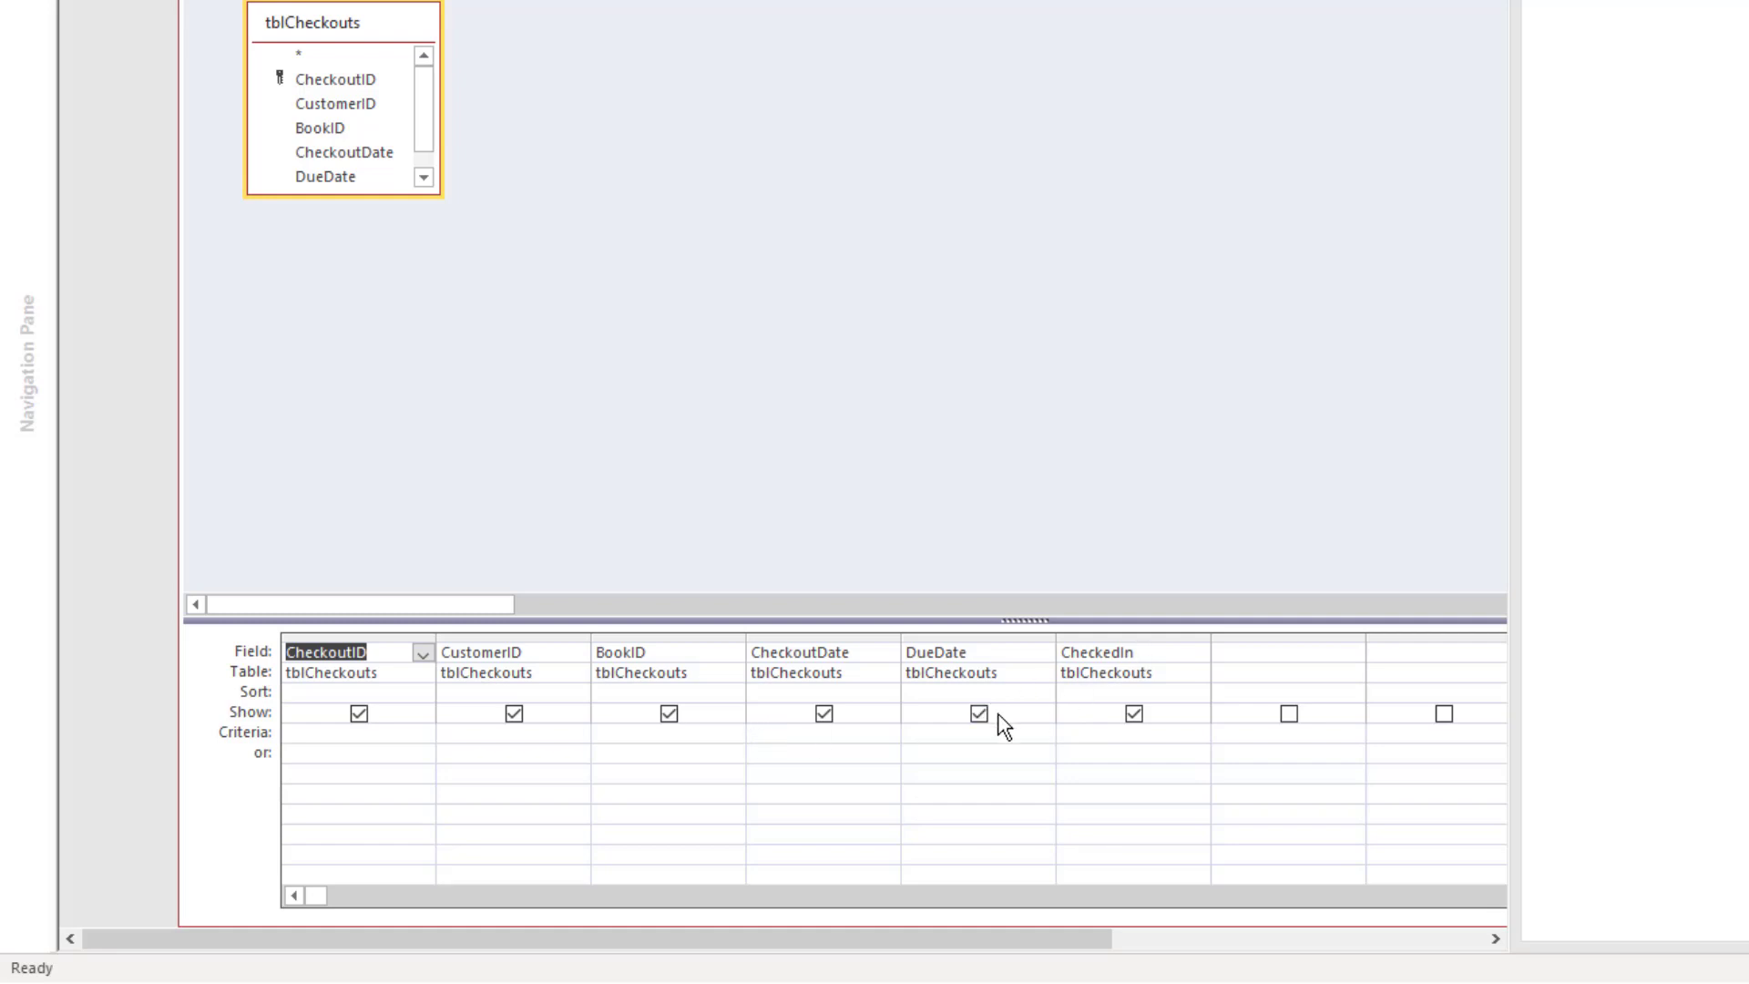
left_click(767, 729)
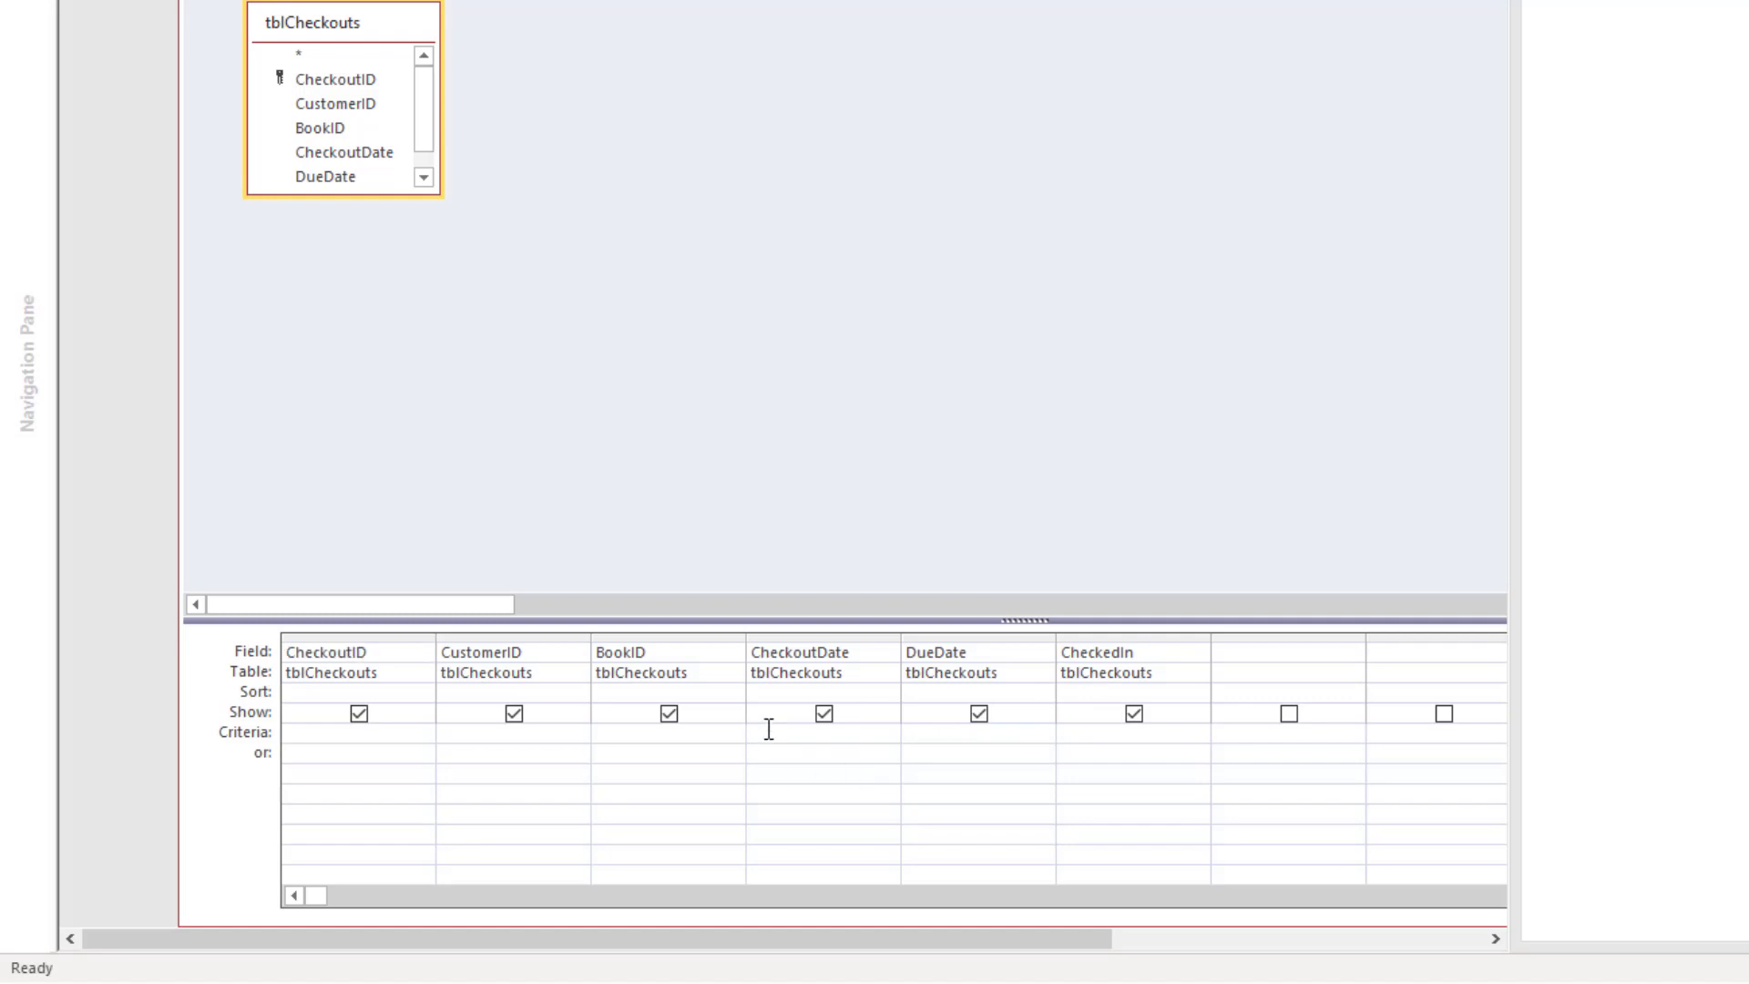
left_click(773, 693)
type("a")
type("ding")
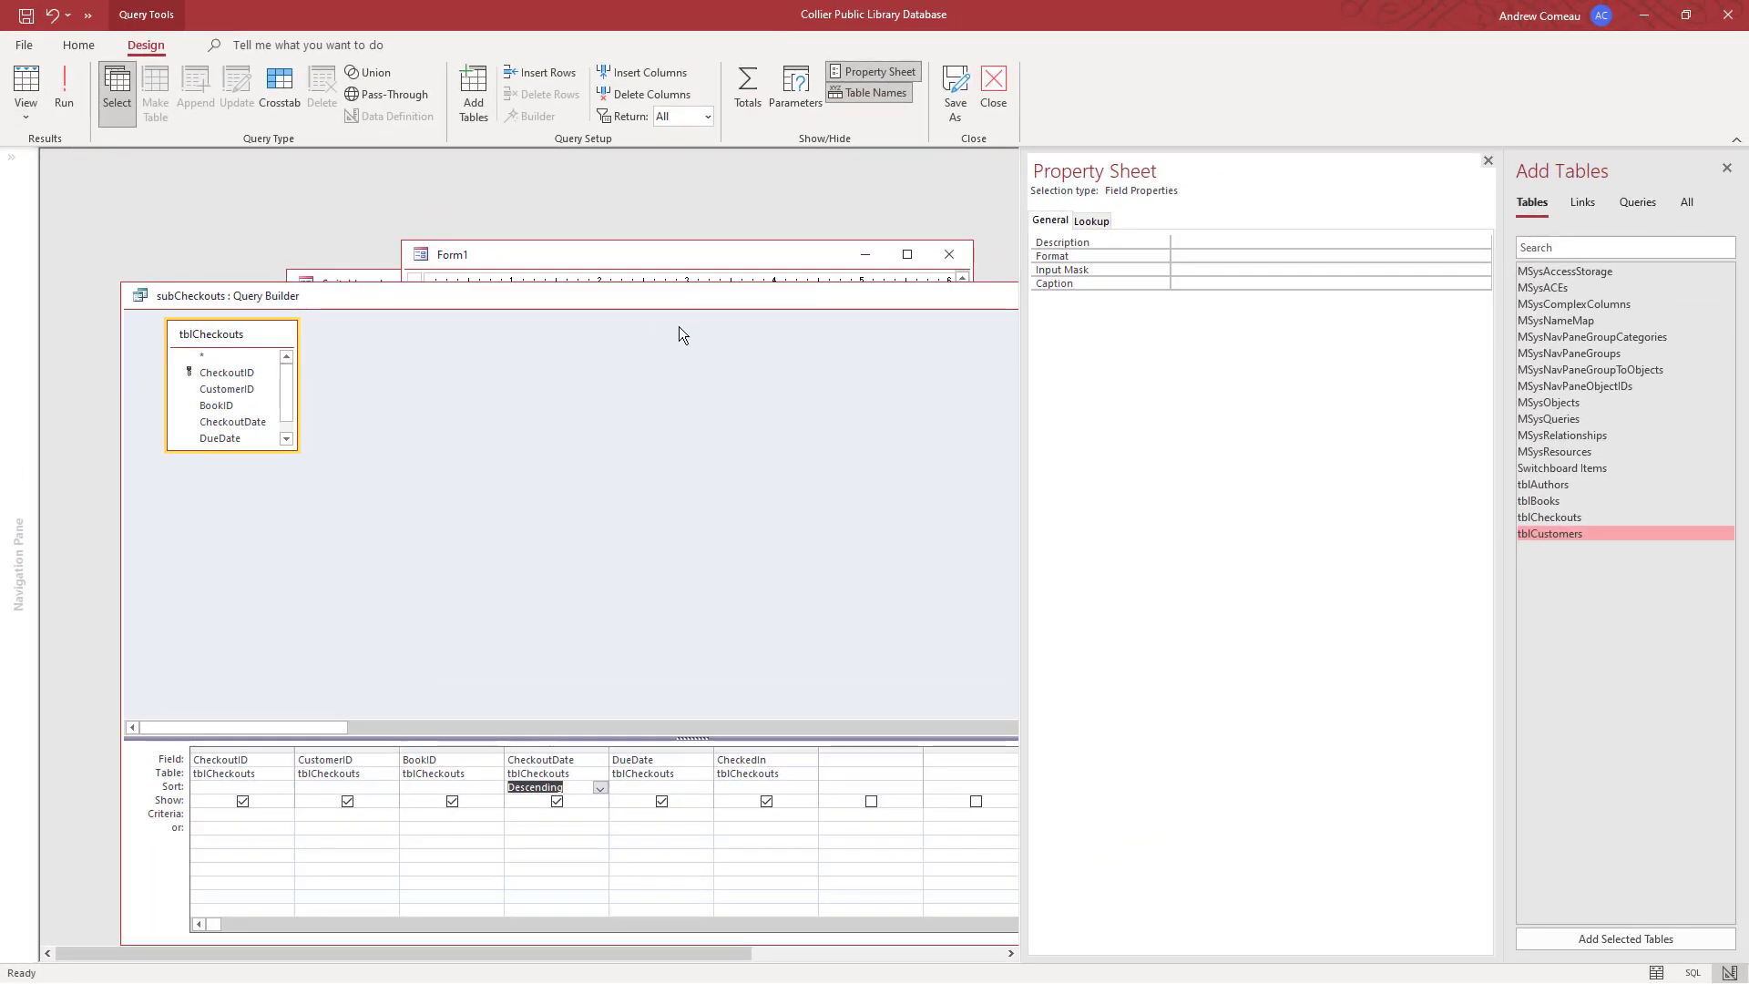
Close the query builder saving the record source, and view the checkouts order in Form View
left_click_drag(812, 297, 244, 294)
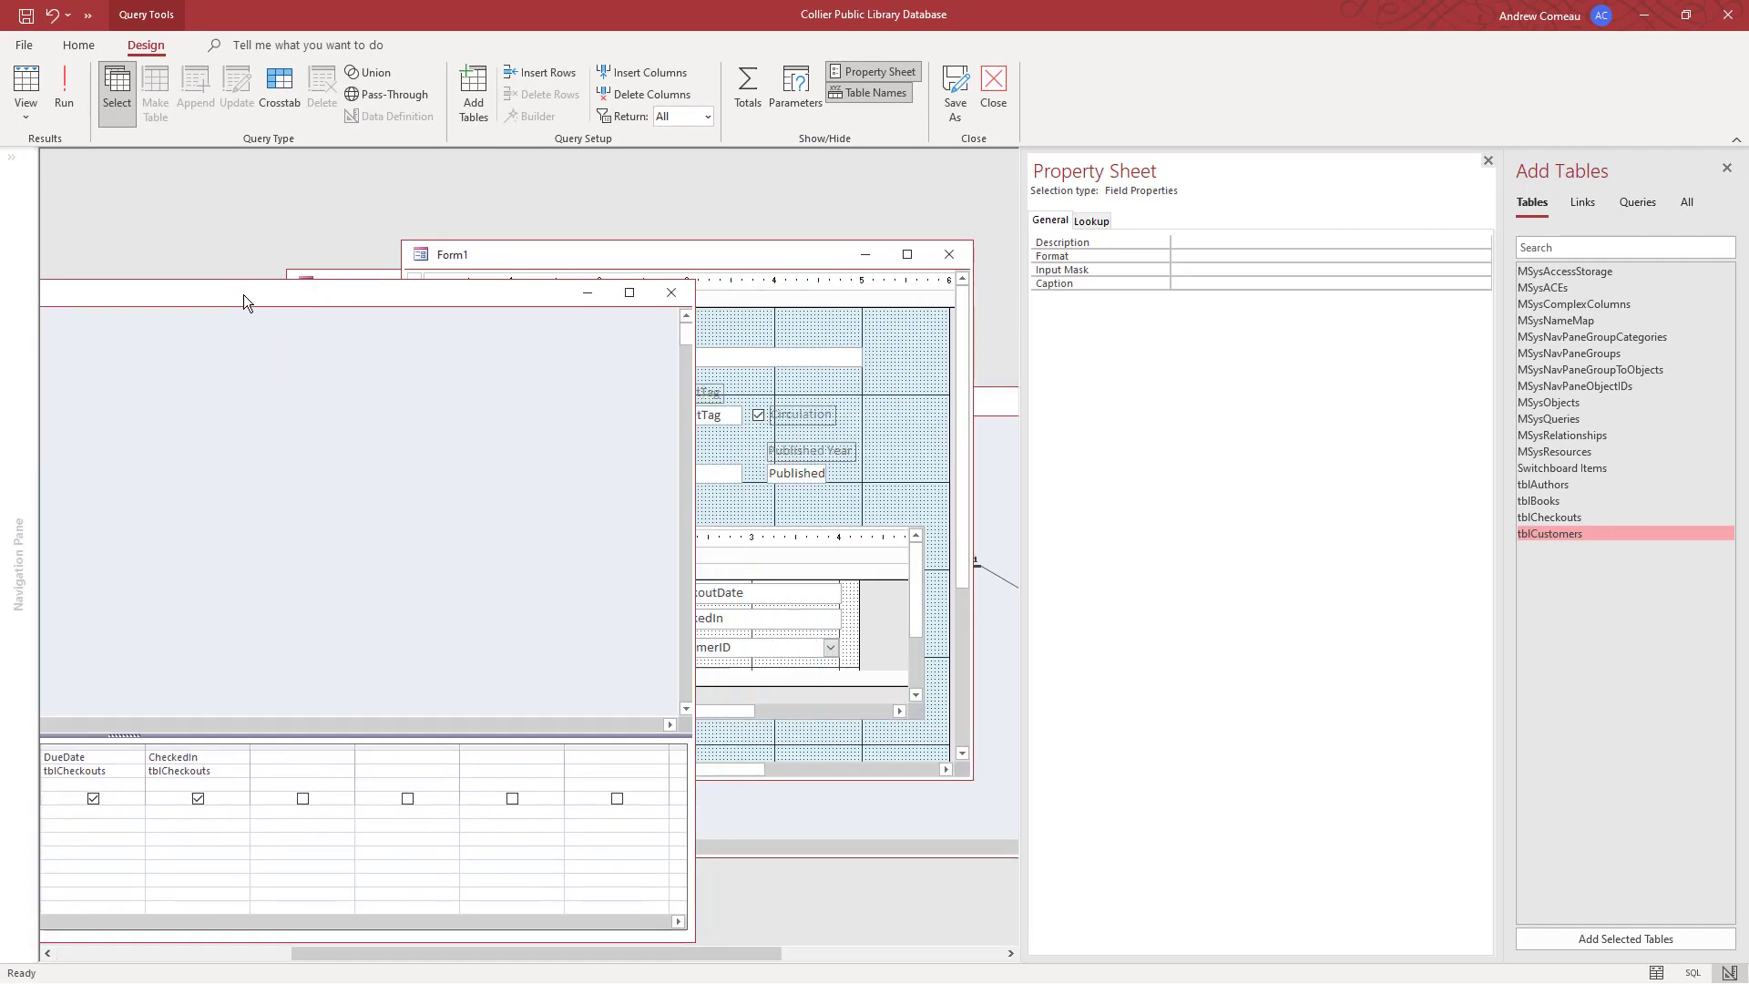
left_click(671, 292)
left_click(801, 566)
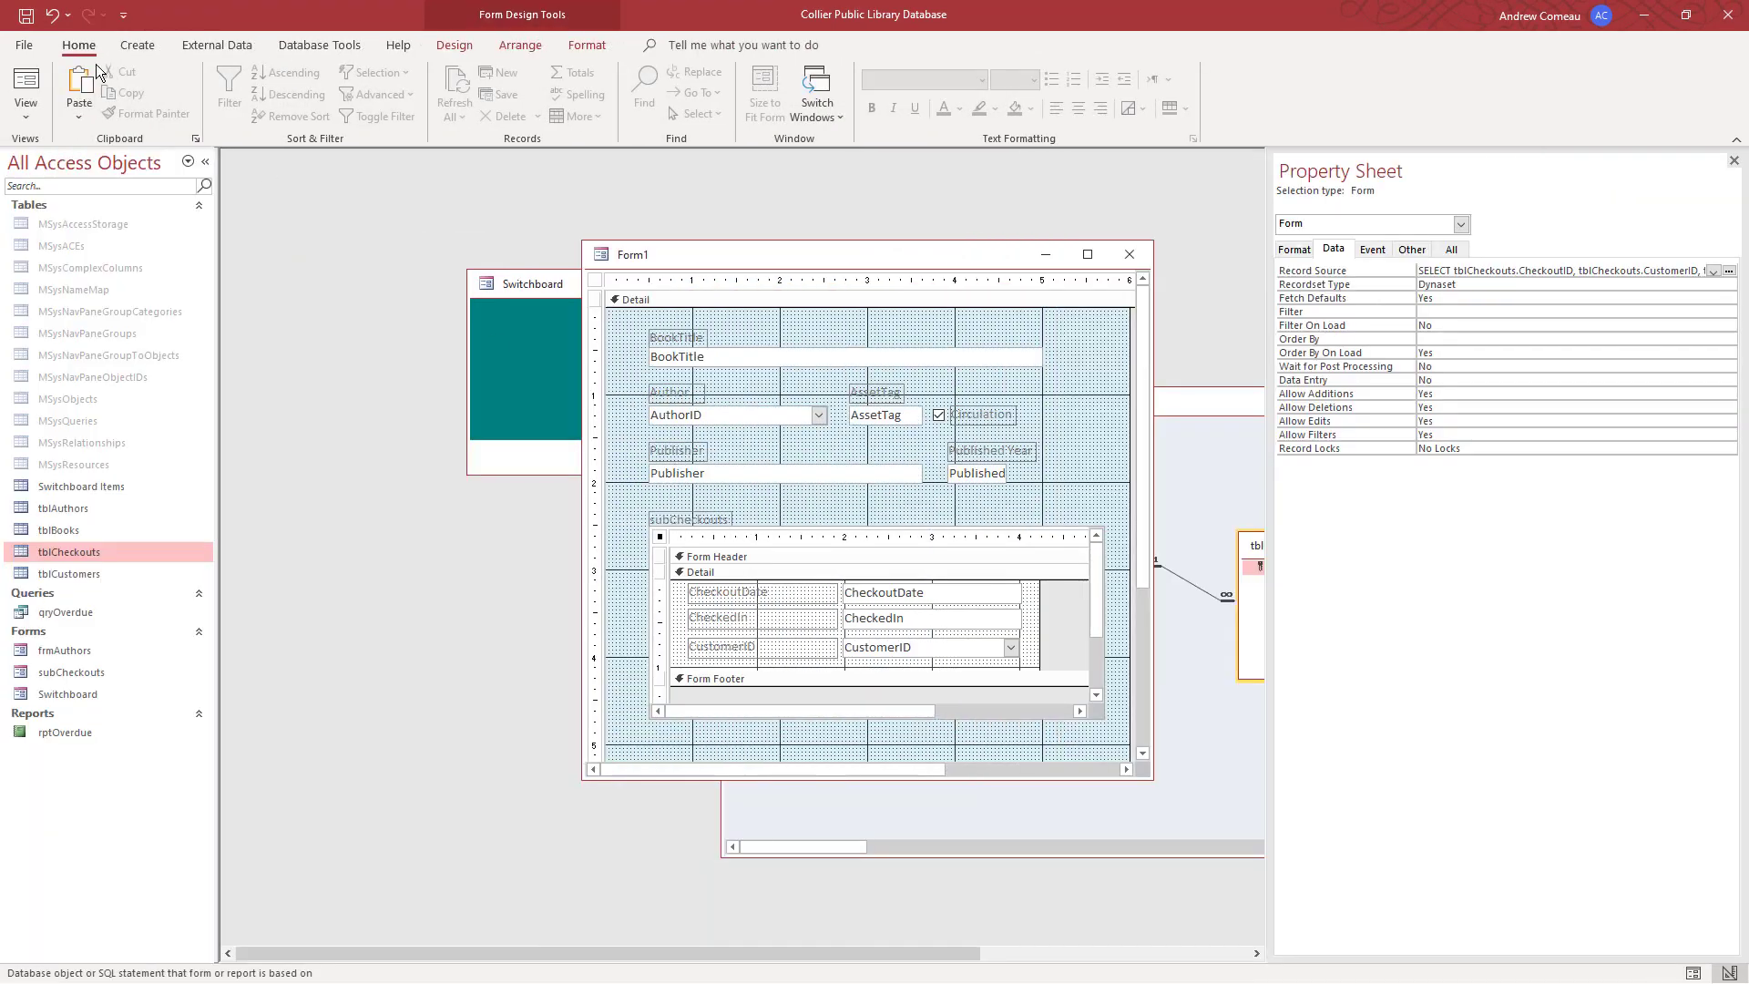
left_click(28, 86)
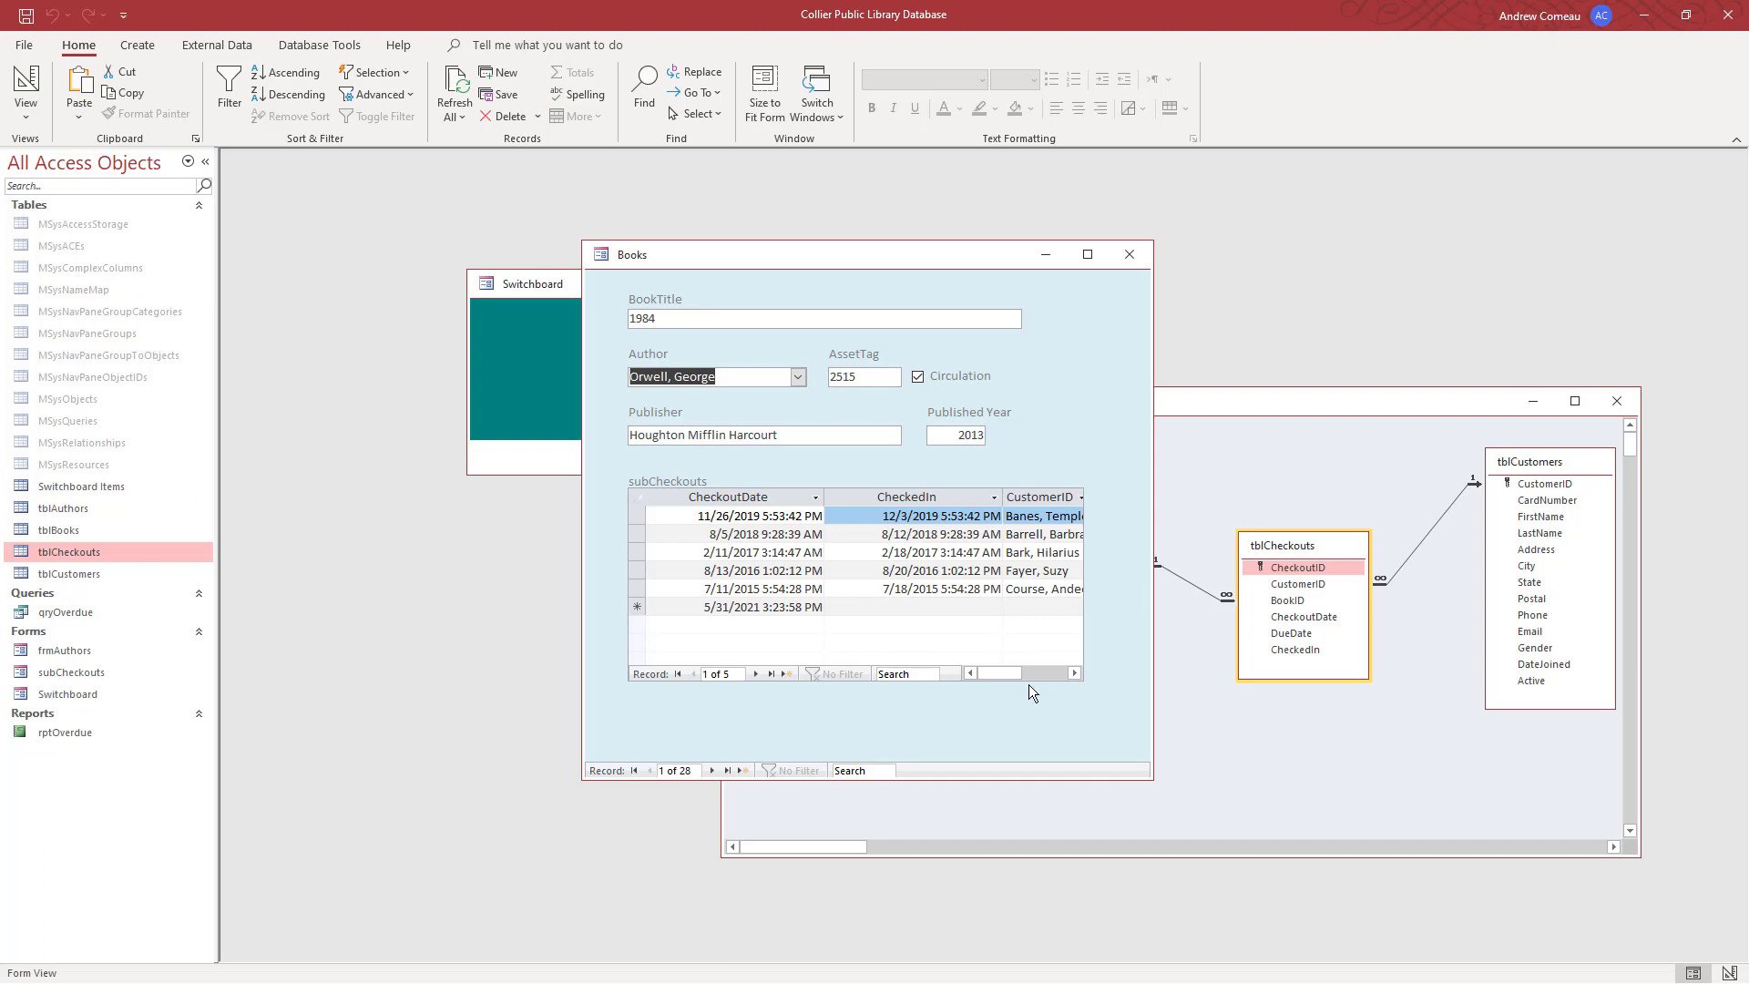
mouse_move(1009, 674)
left_mouse_down()
mouse_move(1044, 674)
mouse_move(1009, 674)
left_mouse_up()
In Design View, set the Format of the subform's CheckoutDate and CheckedIn text boxes to Short Date
right_click(1035, 424)
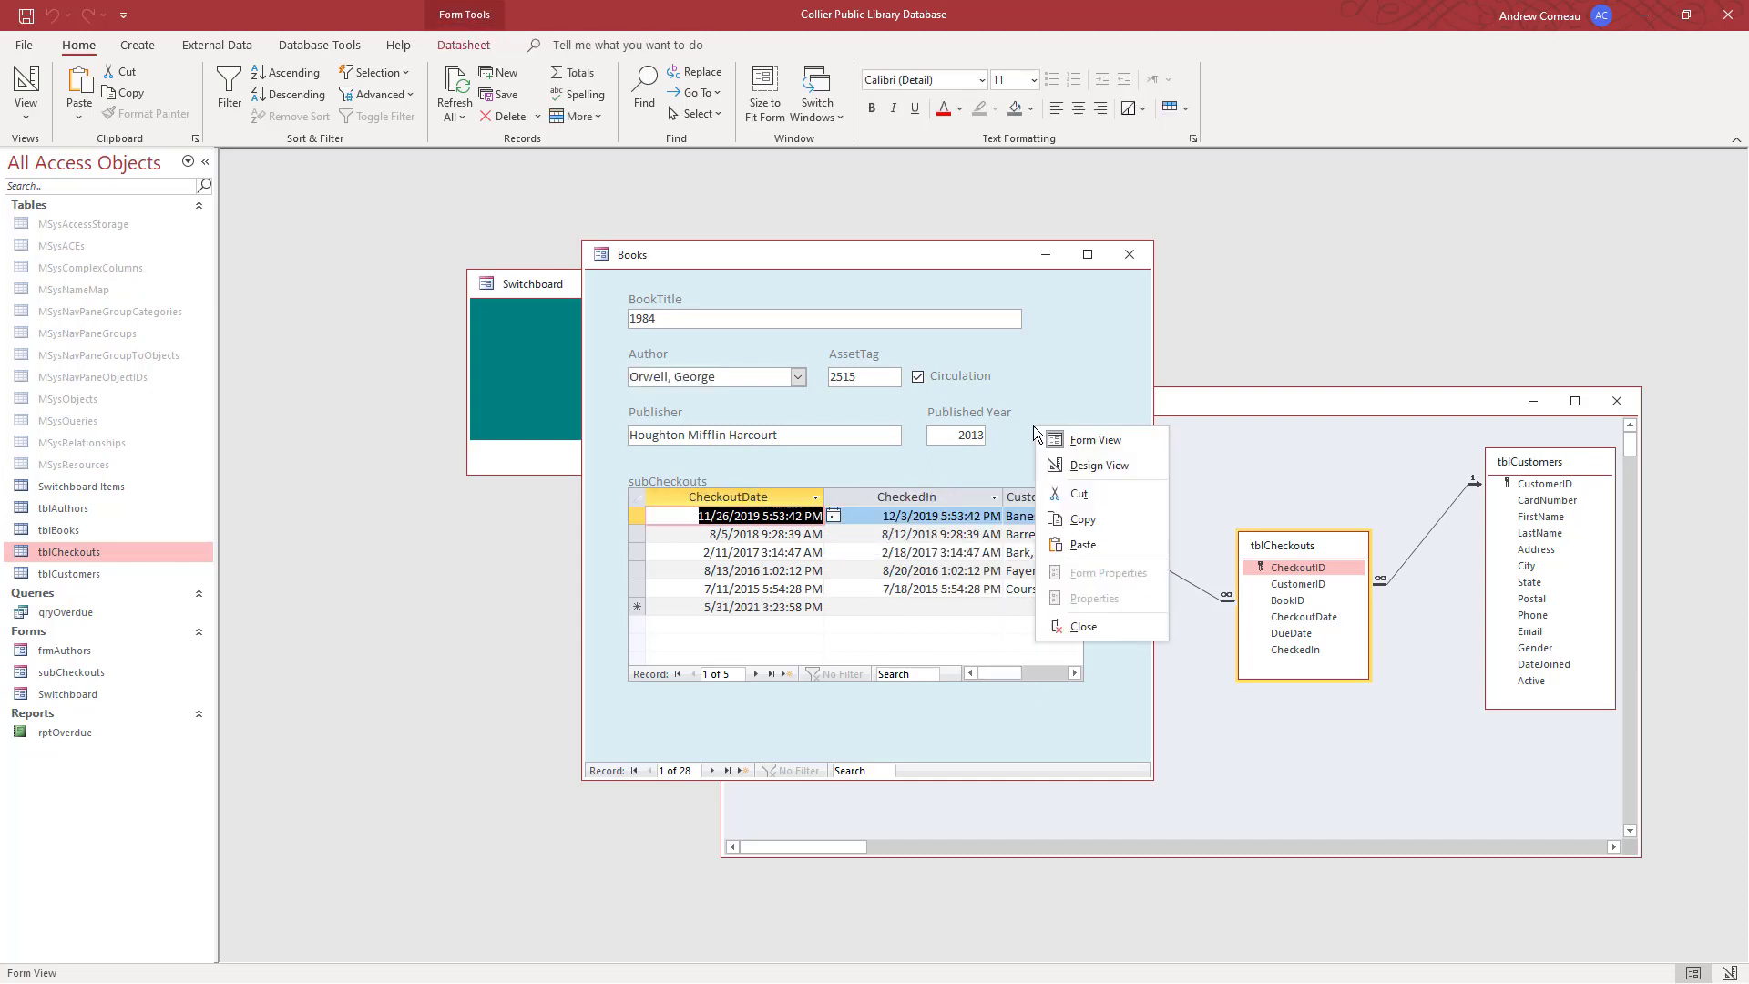
left_click(1076, 472)
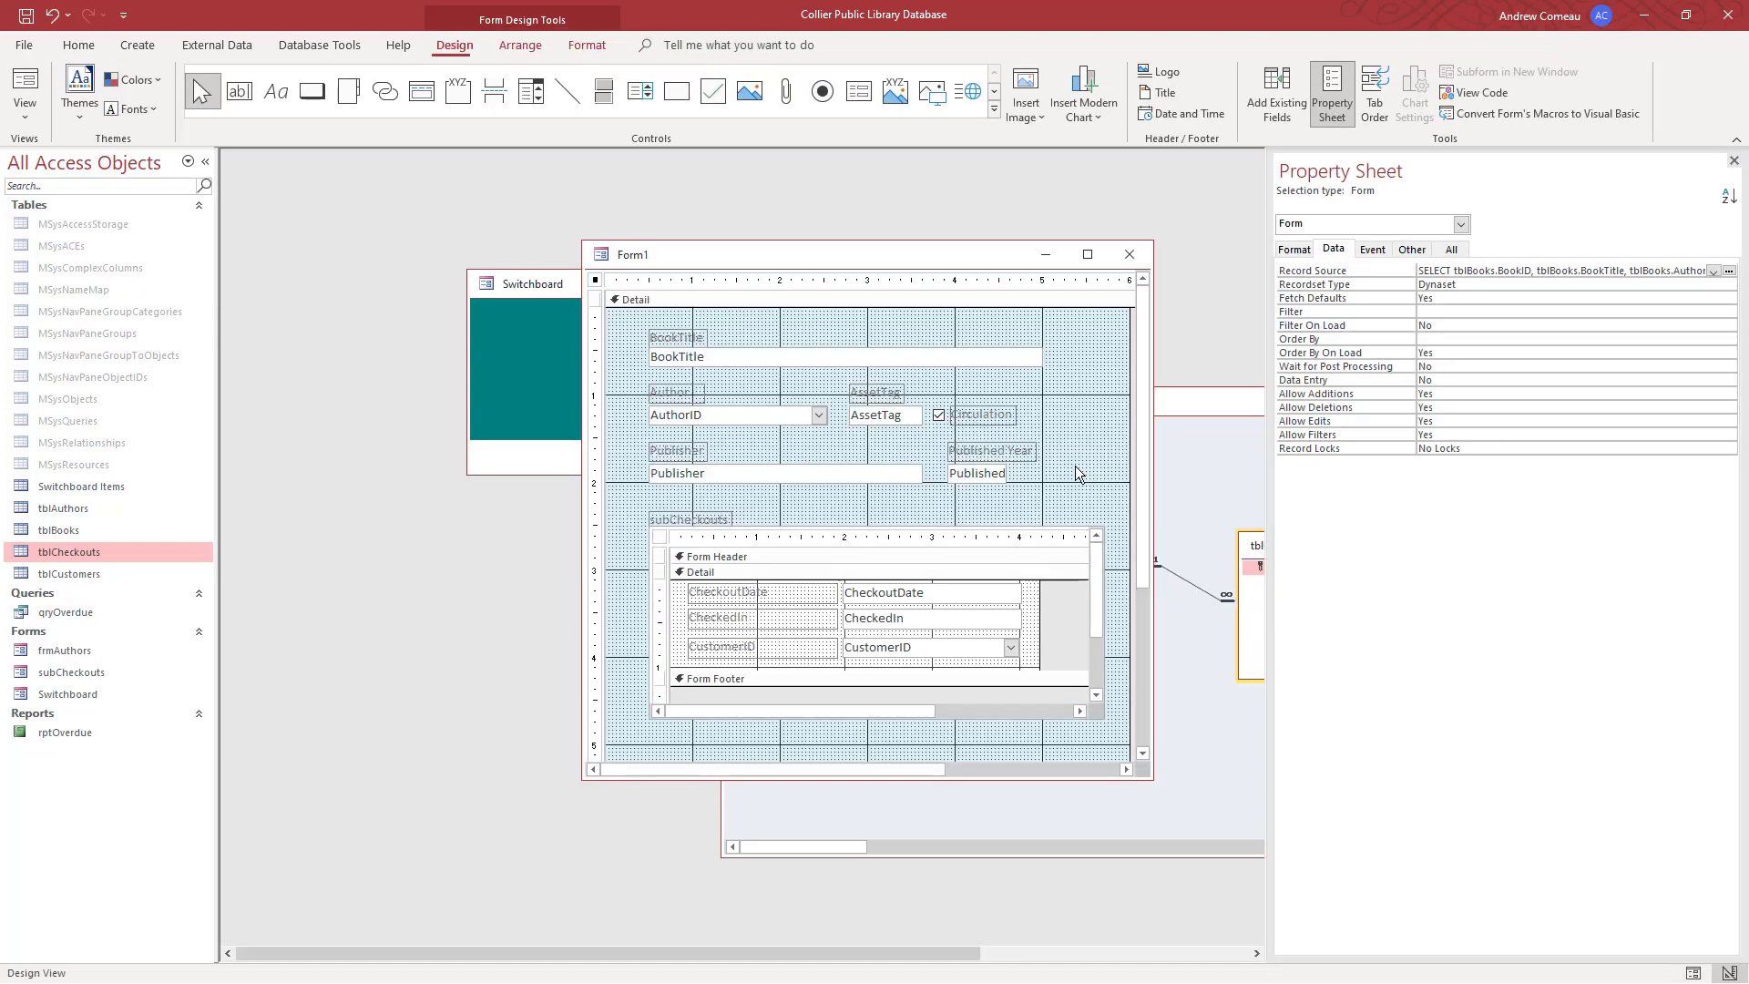
left_click(931, 597)
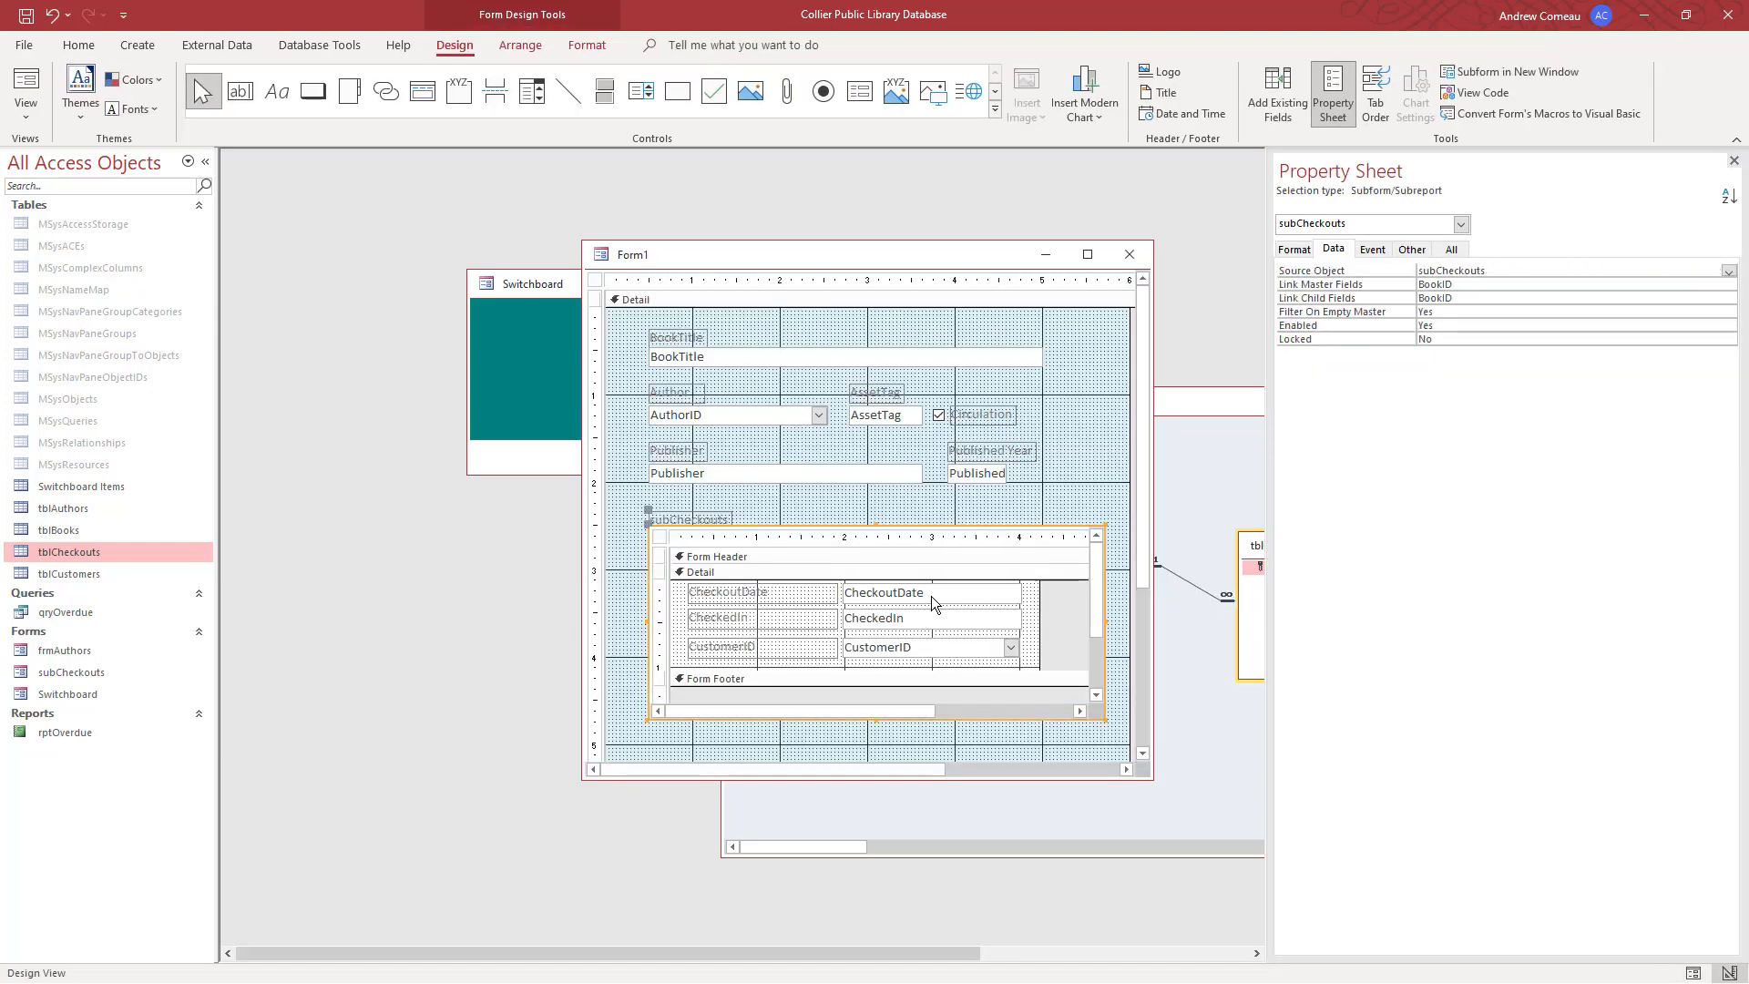
left_click(931, 595)
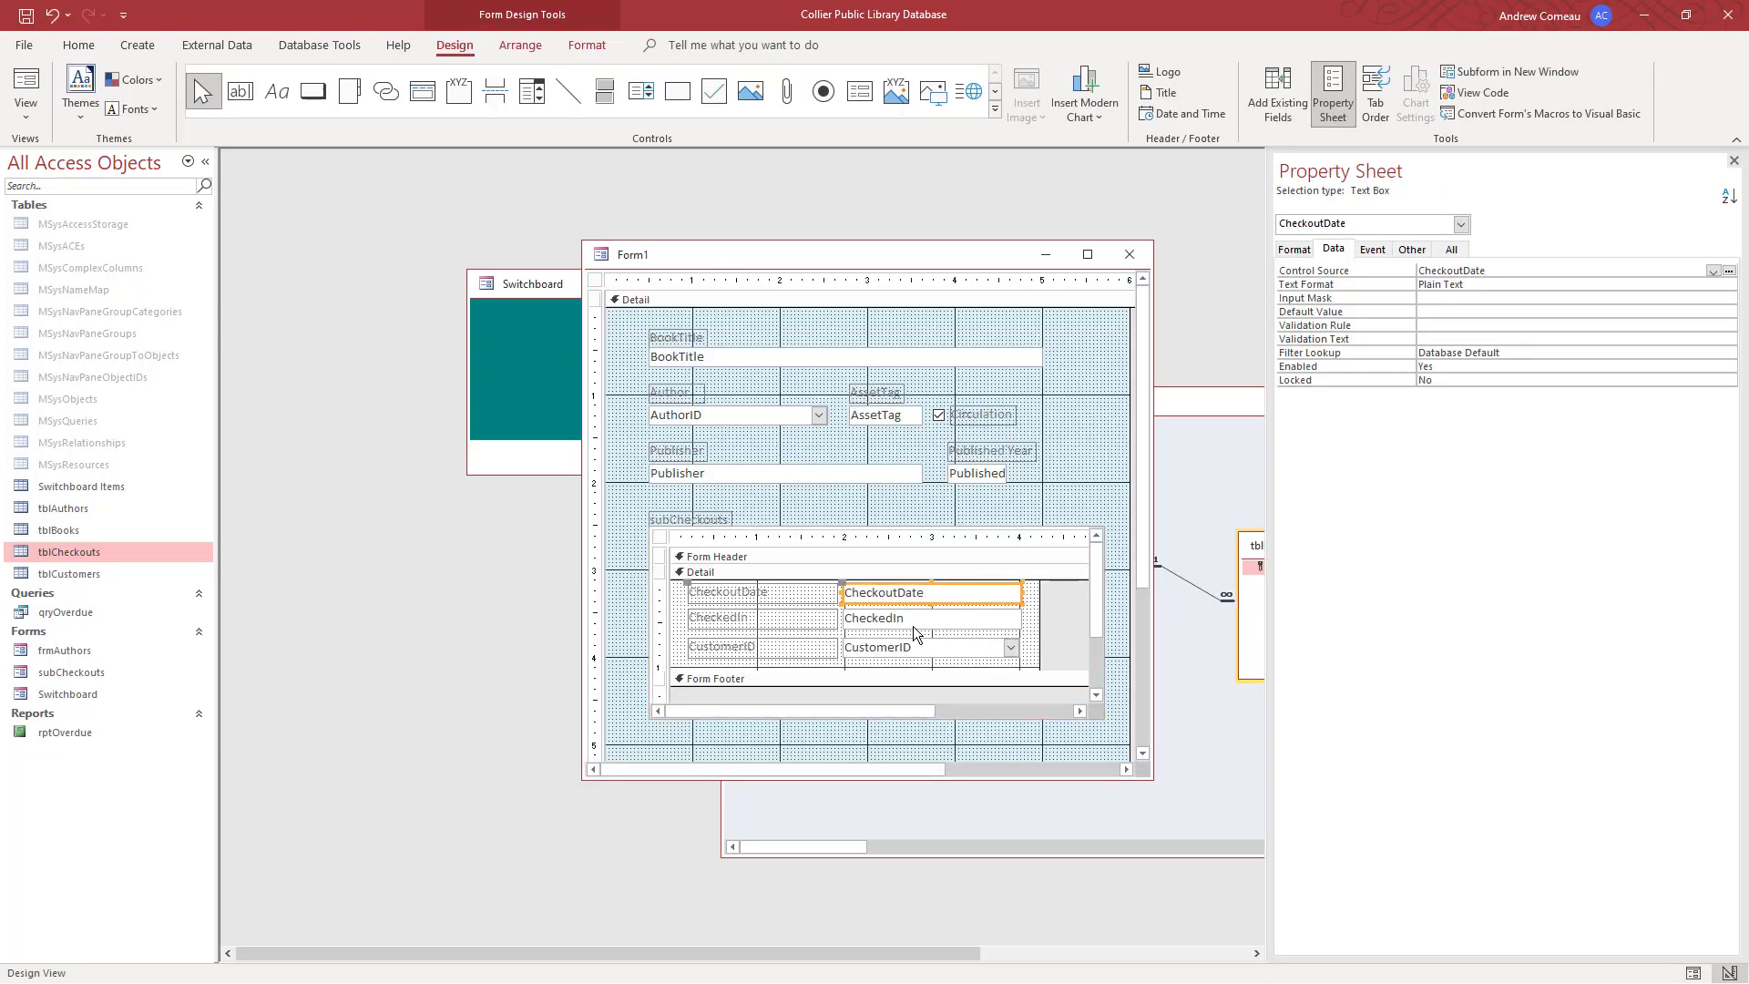
left_click(911, 623, "shift")
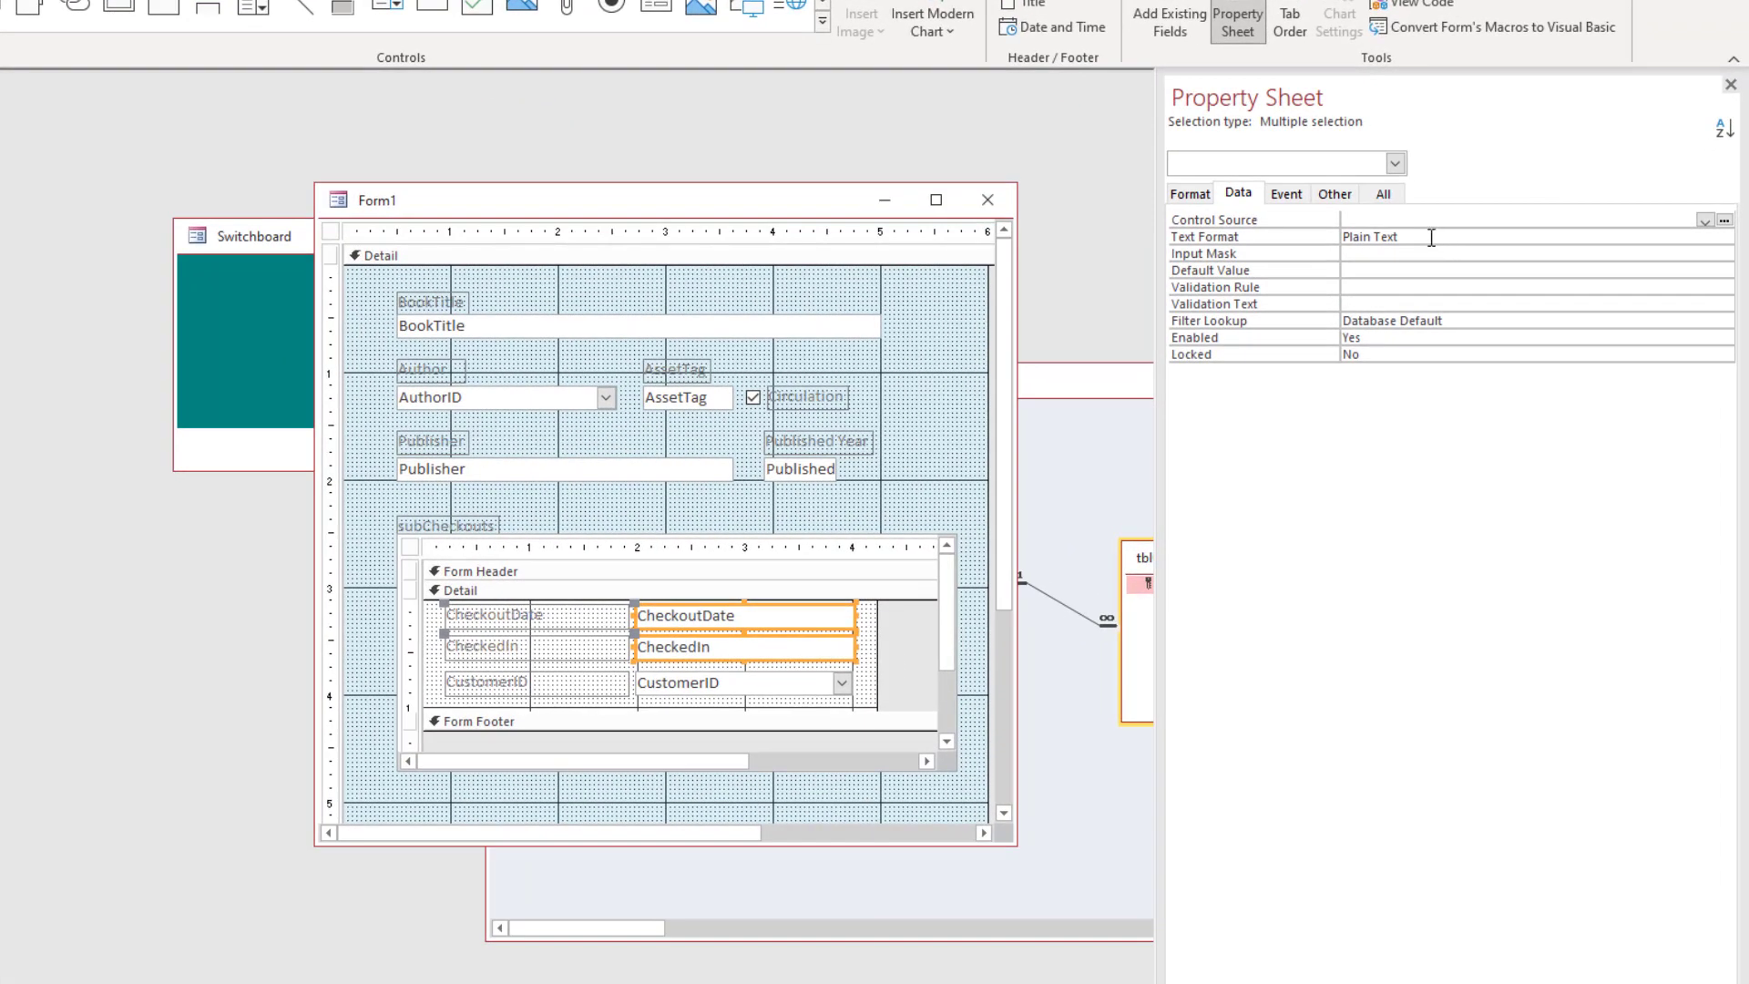
left_click(1431, 239)
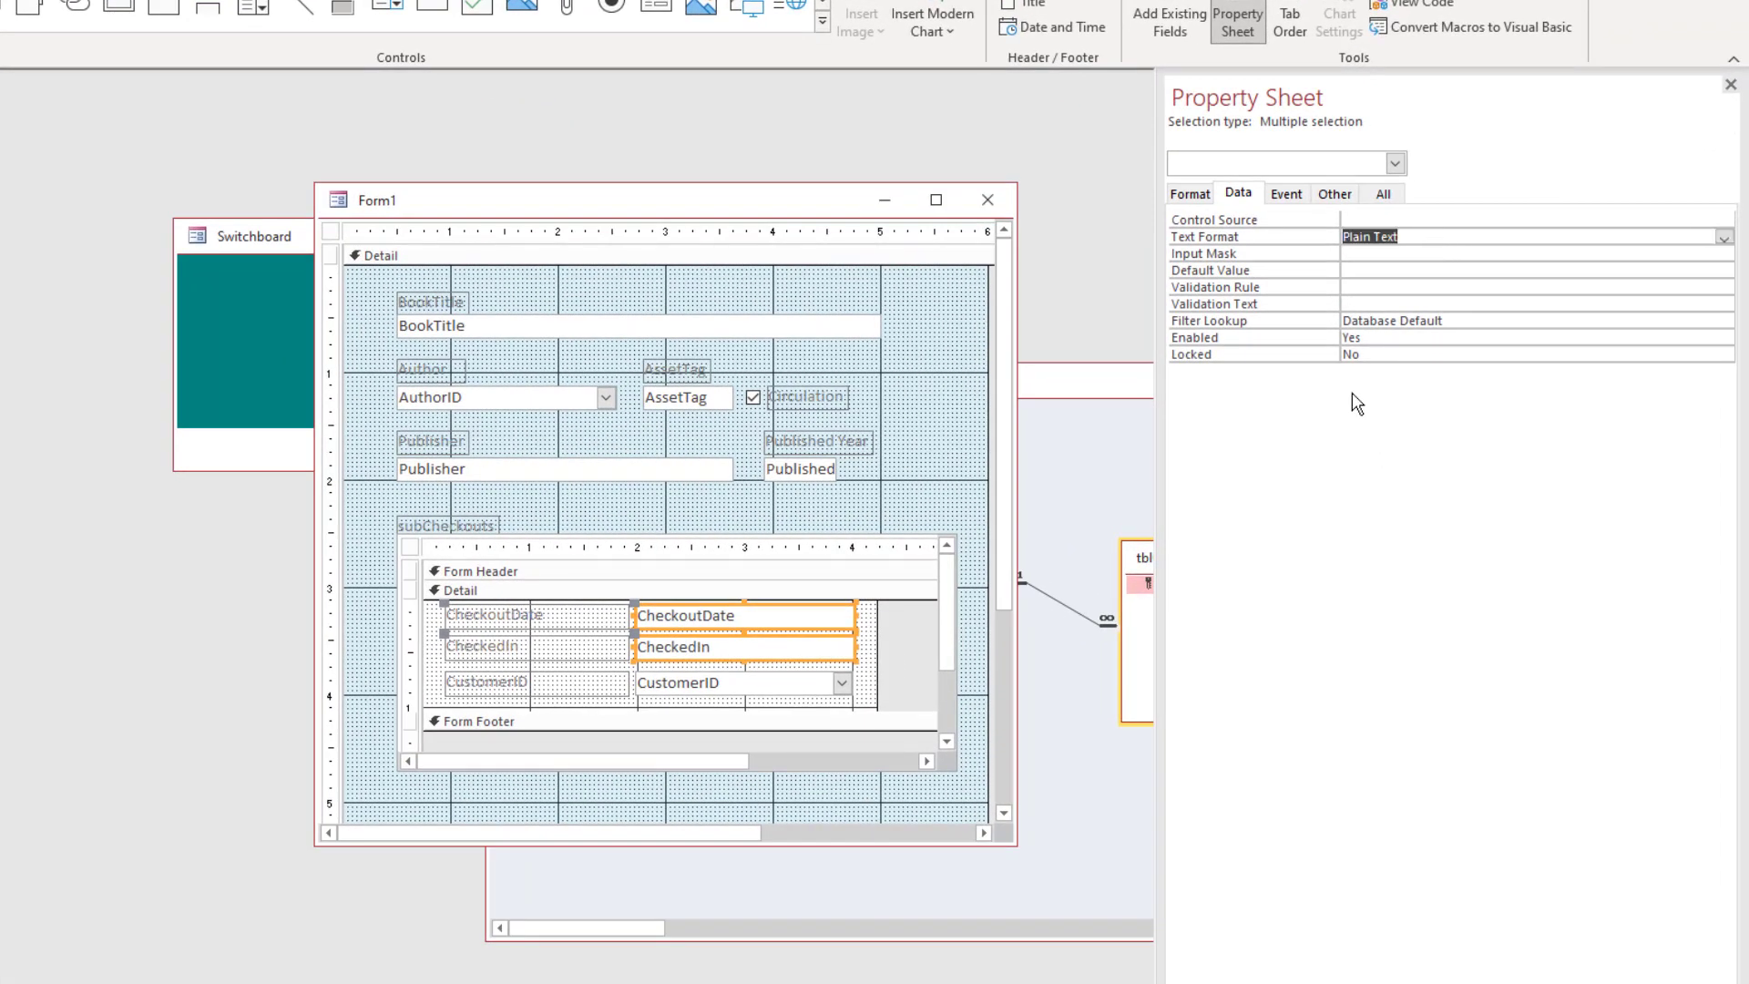
left_click(1203, 198)
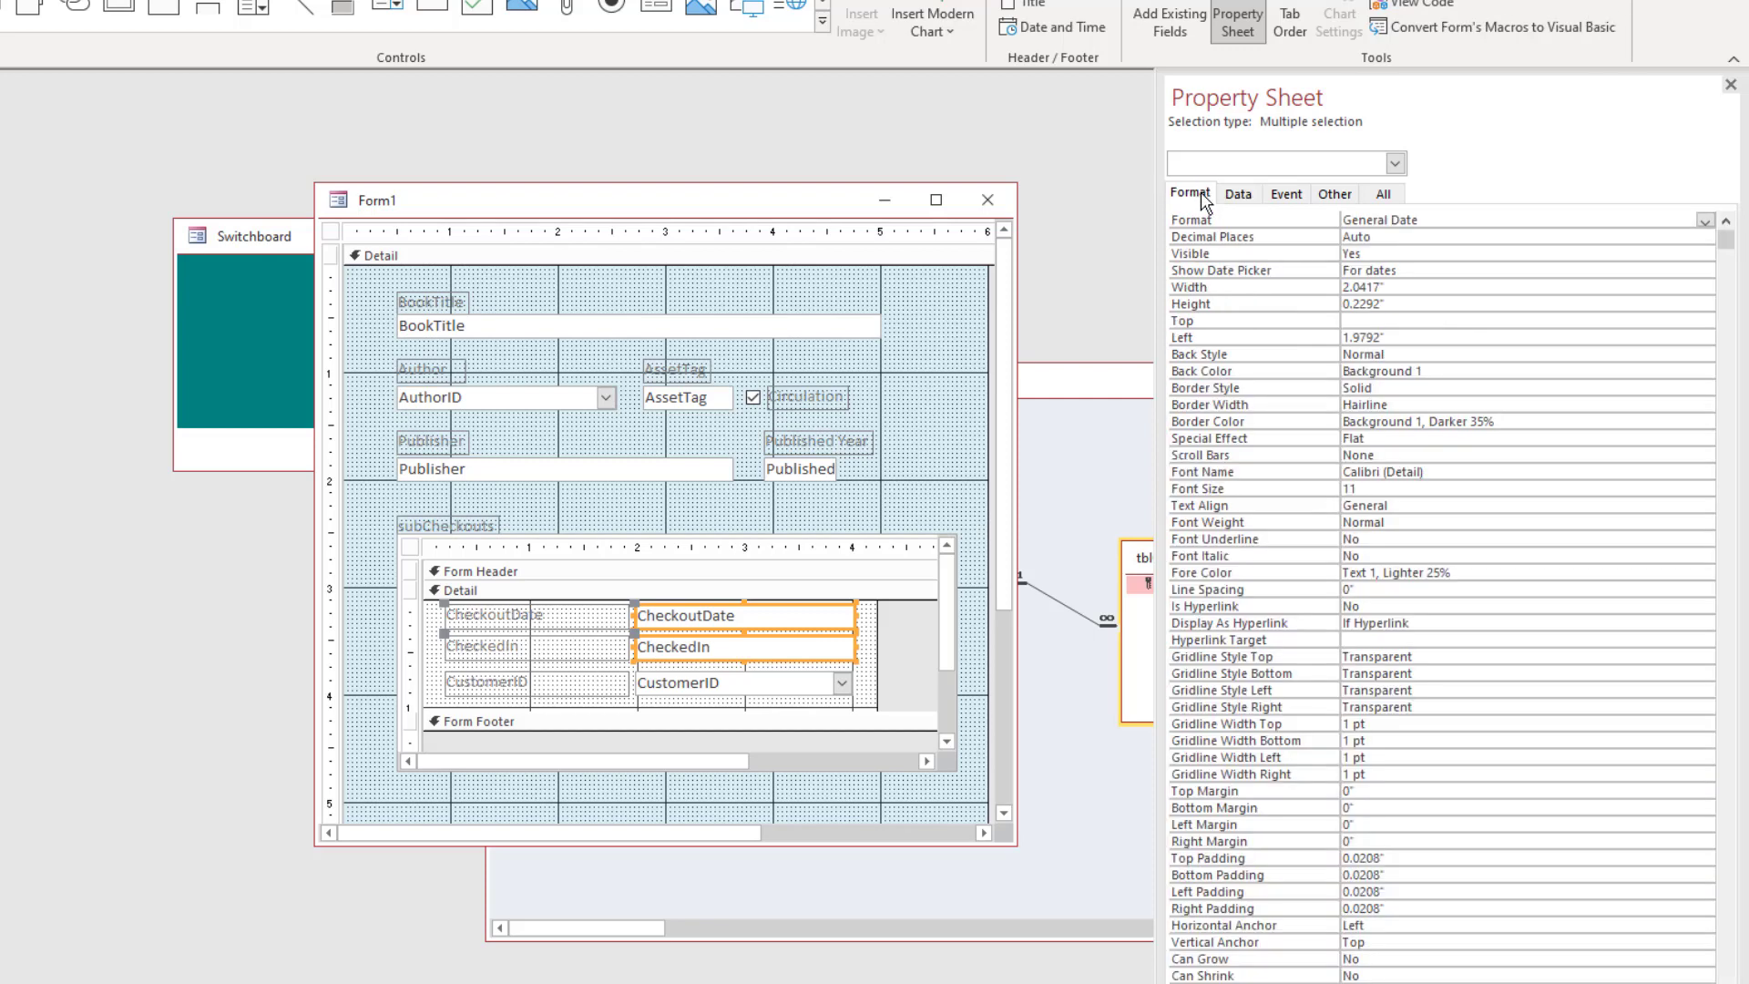
left_click(1436, 221)
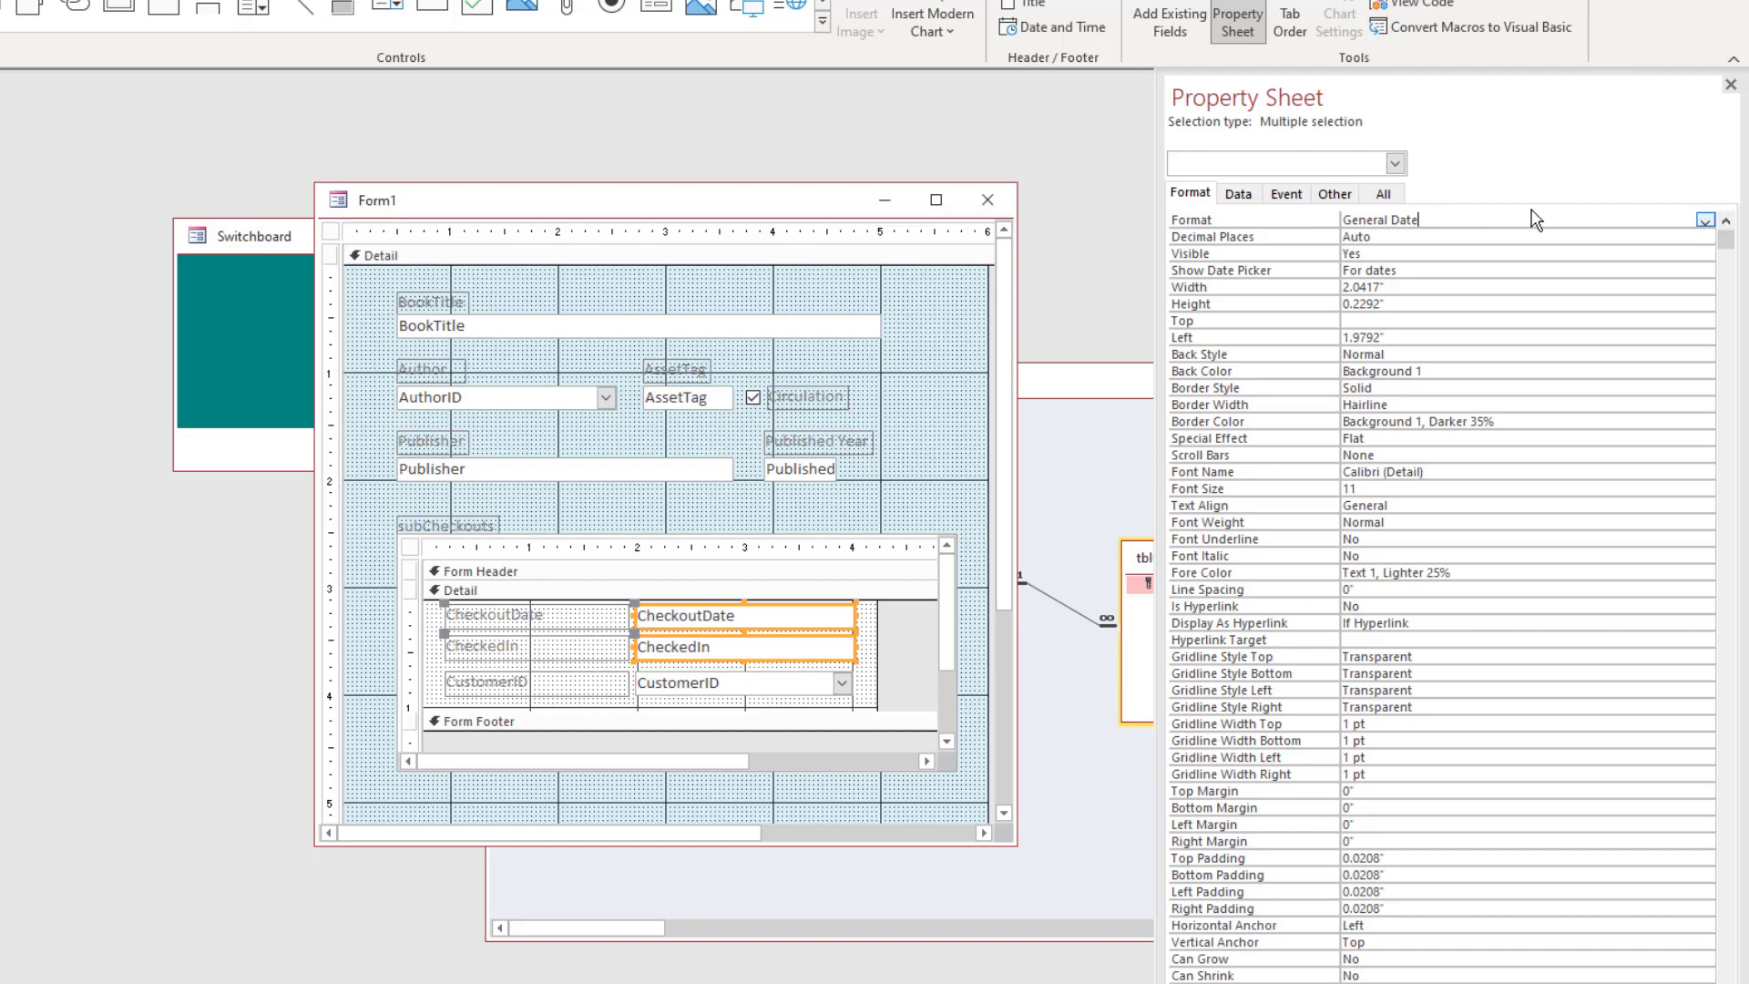
left_click(1704, 220)
left_click(1568, 290)
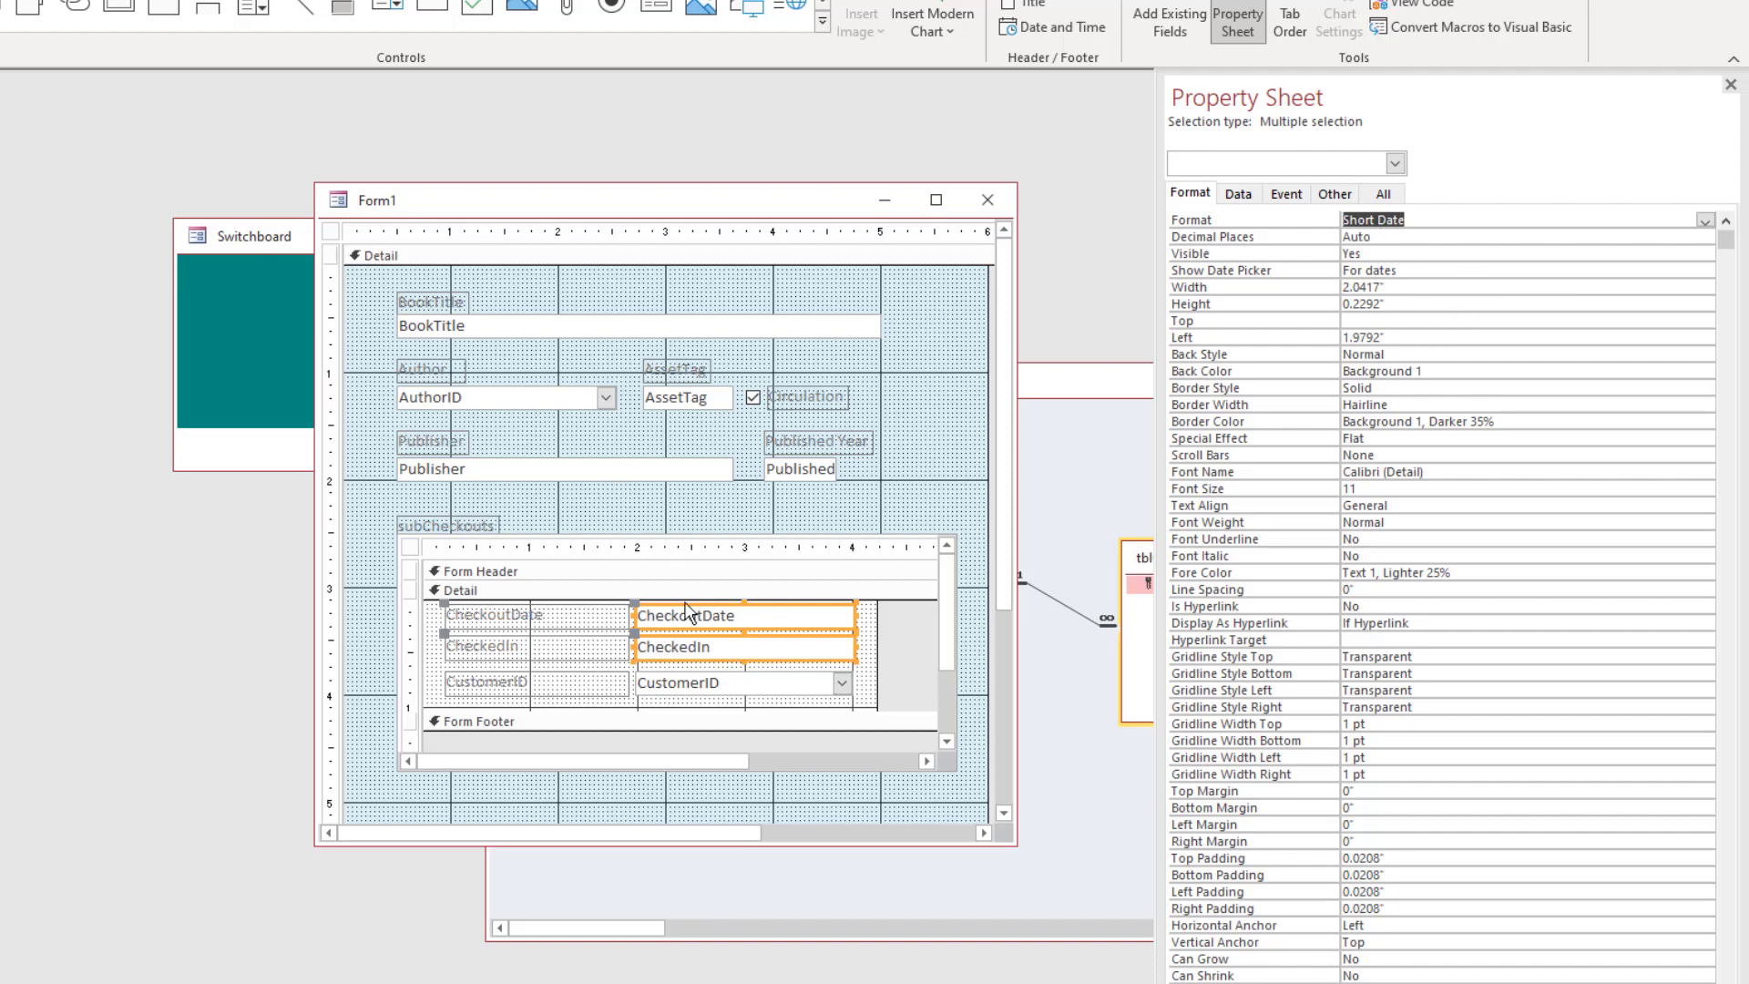
Change the captions of the subform's field labels to Checkout Date, Checked In and Customer
left_click(555, 627)
left_click(506, 614)
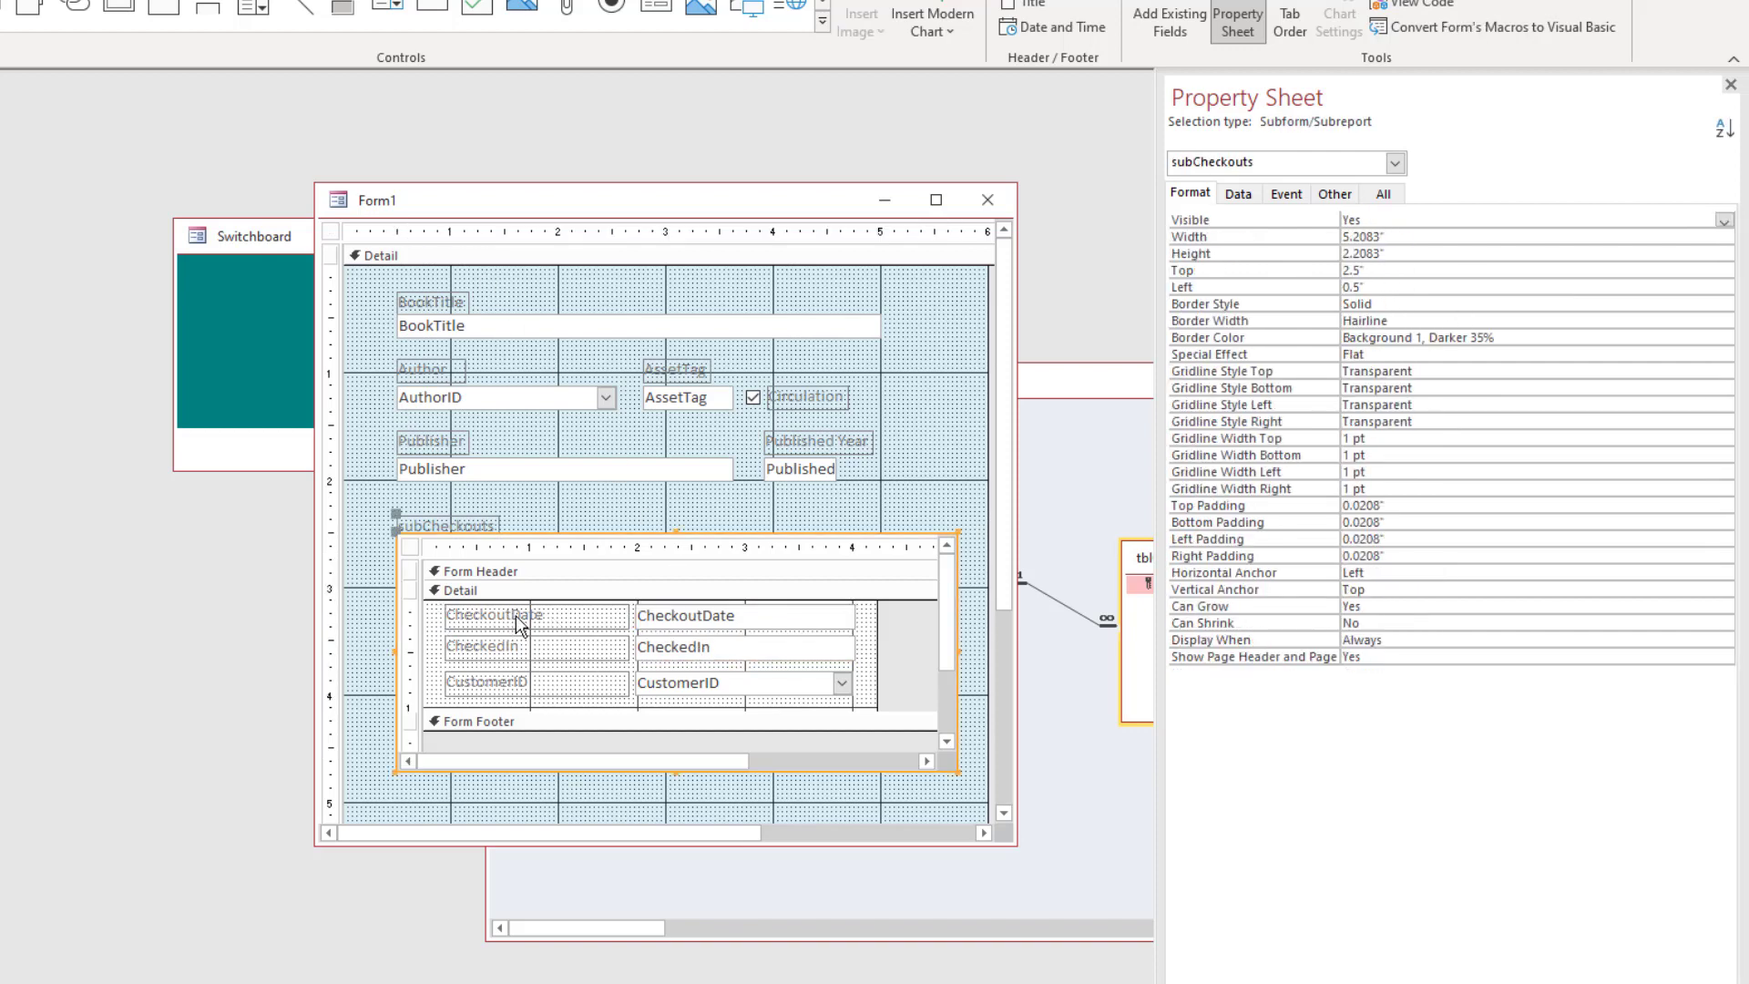
left_click(513, 615)
left_click(514, 615)
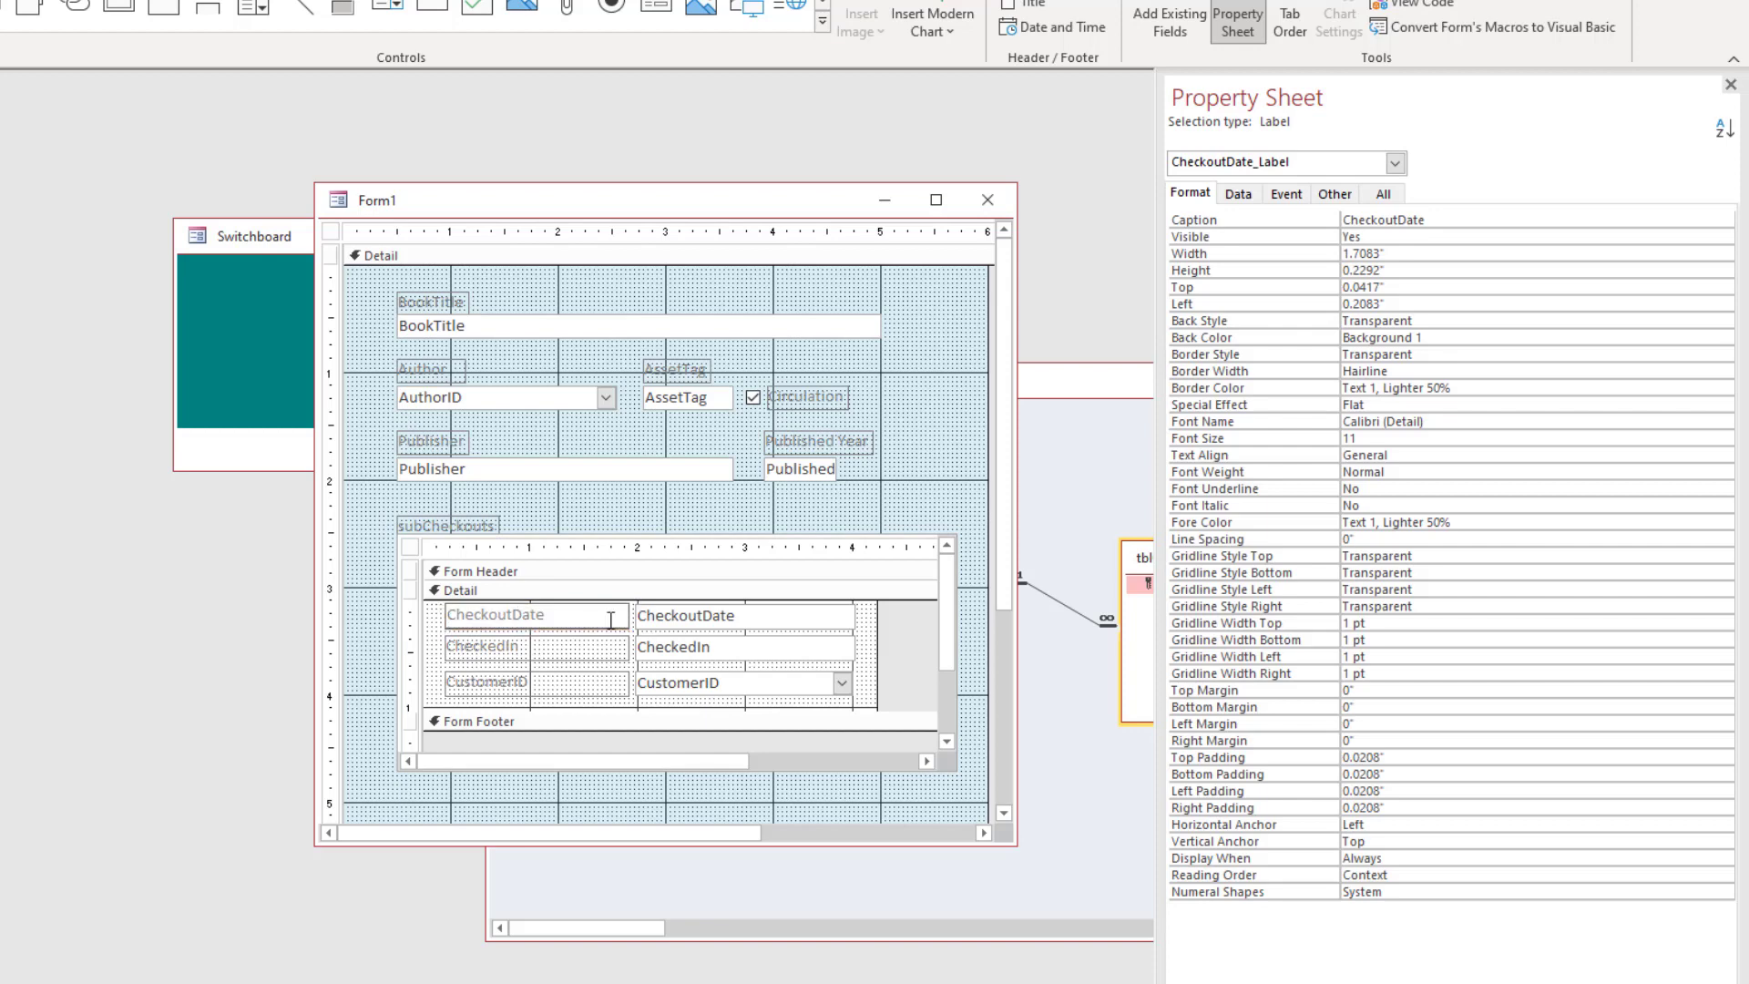
left_click(517, 650)
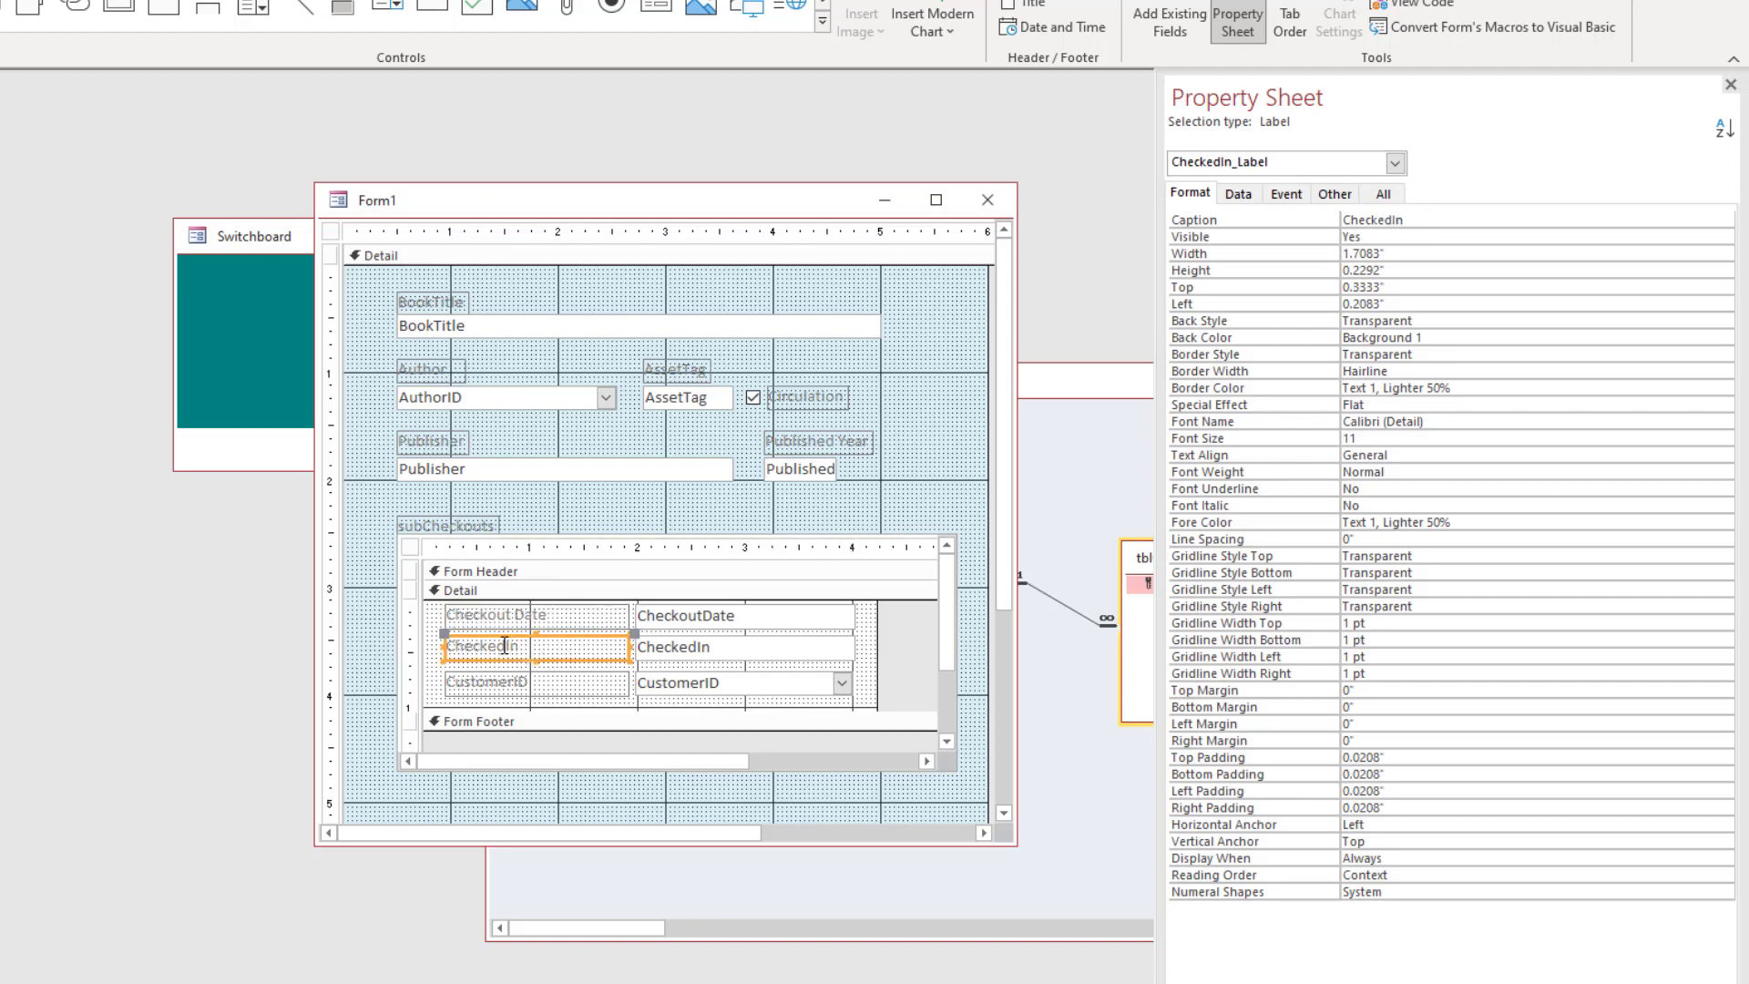
left_click(508, 646)
Resize the subform's three field labels to fit their text
left_click_drag(507, 685, 439, 609)
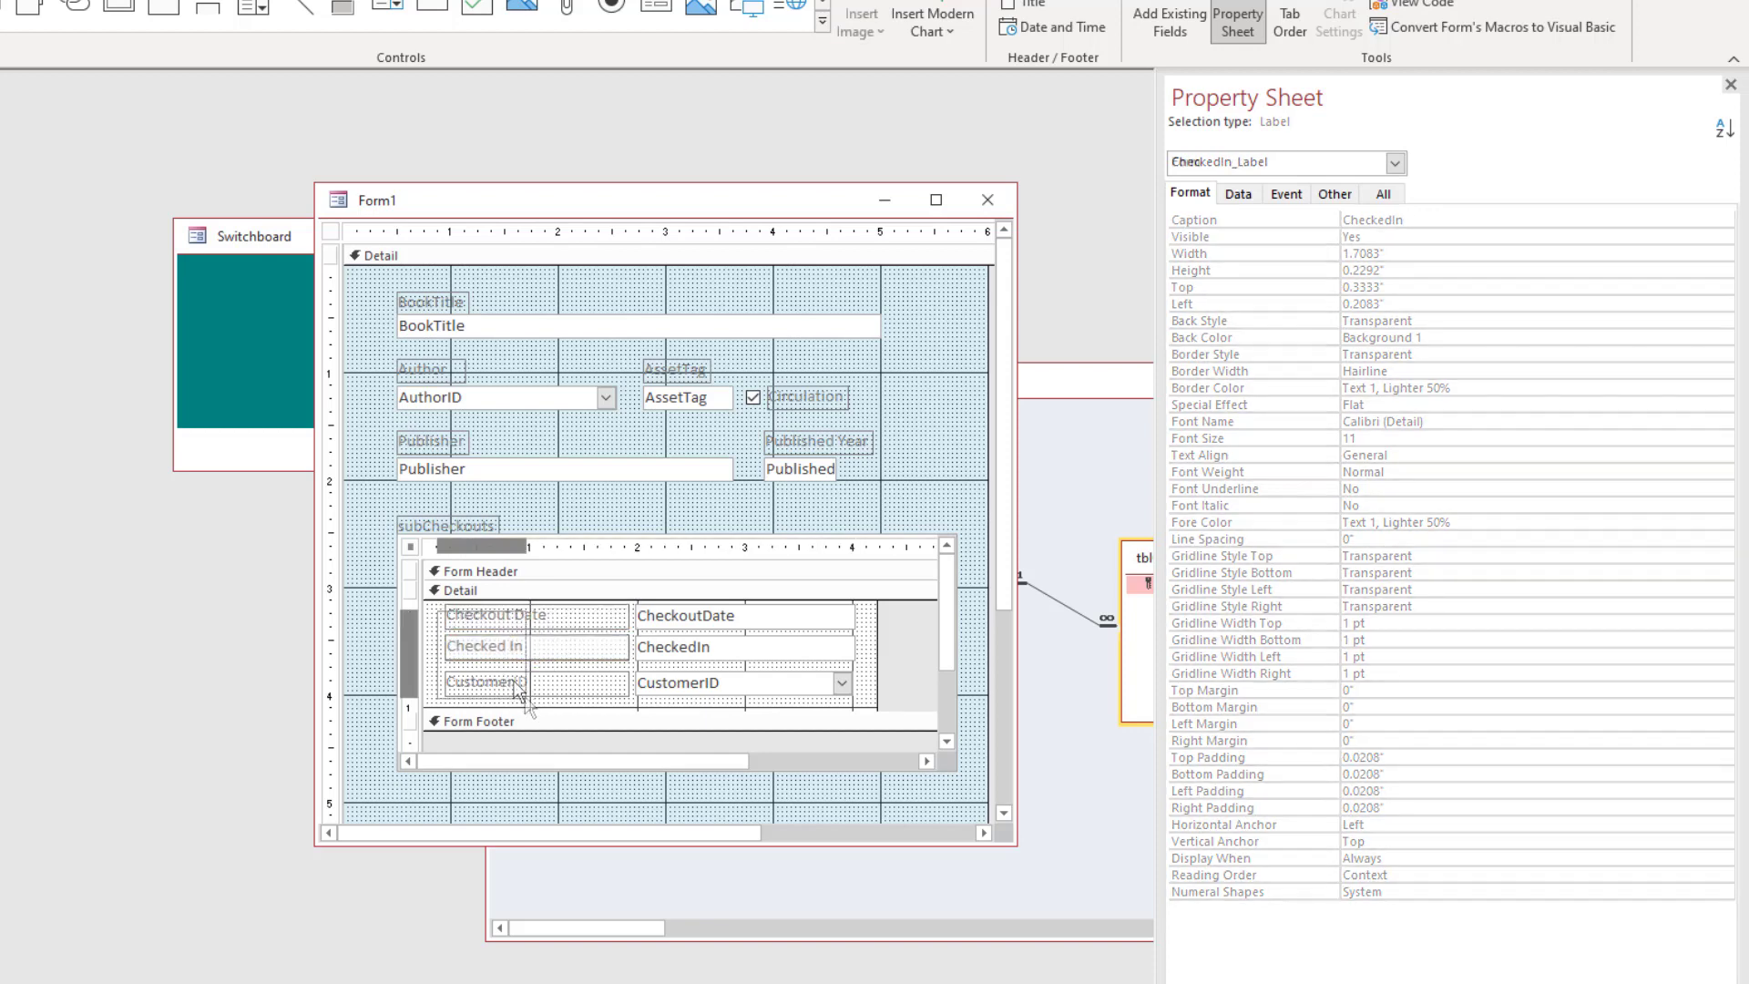
right_click(556, 689)
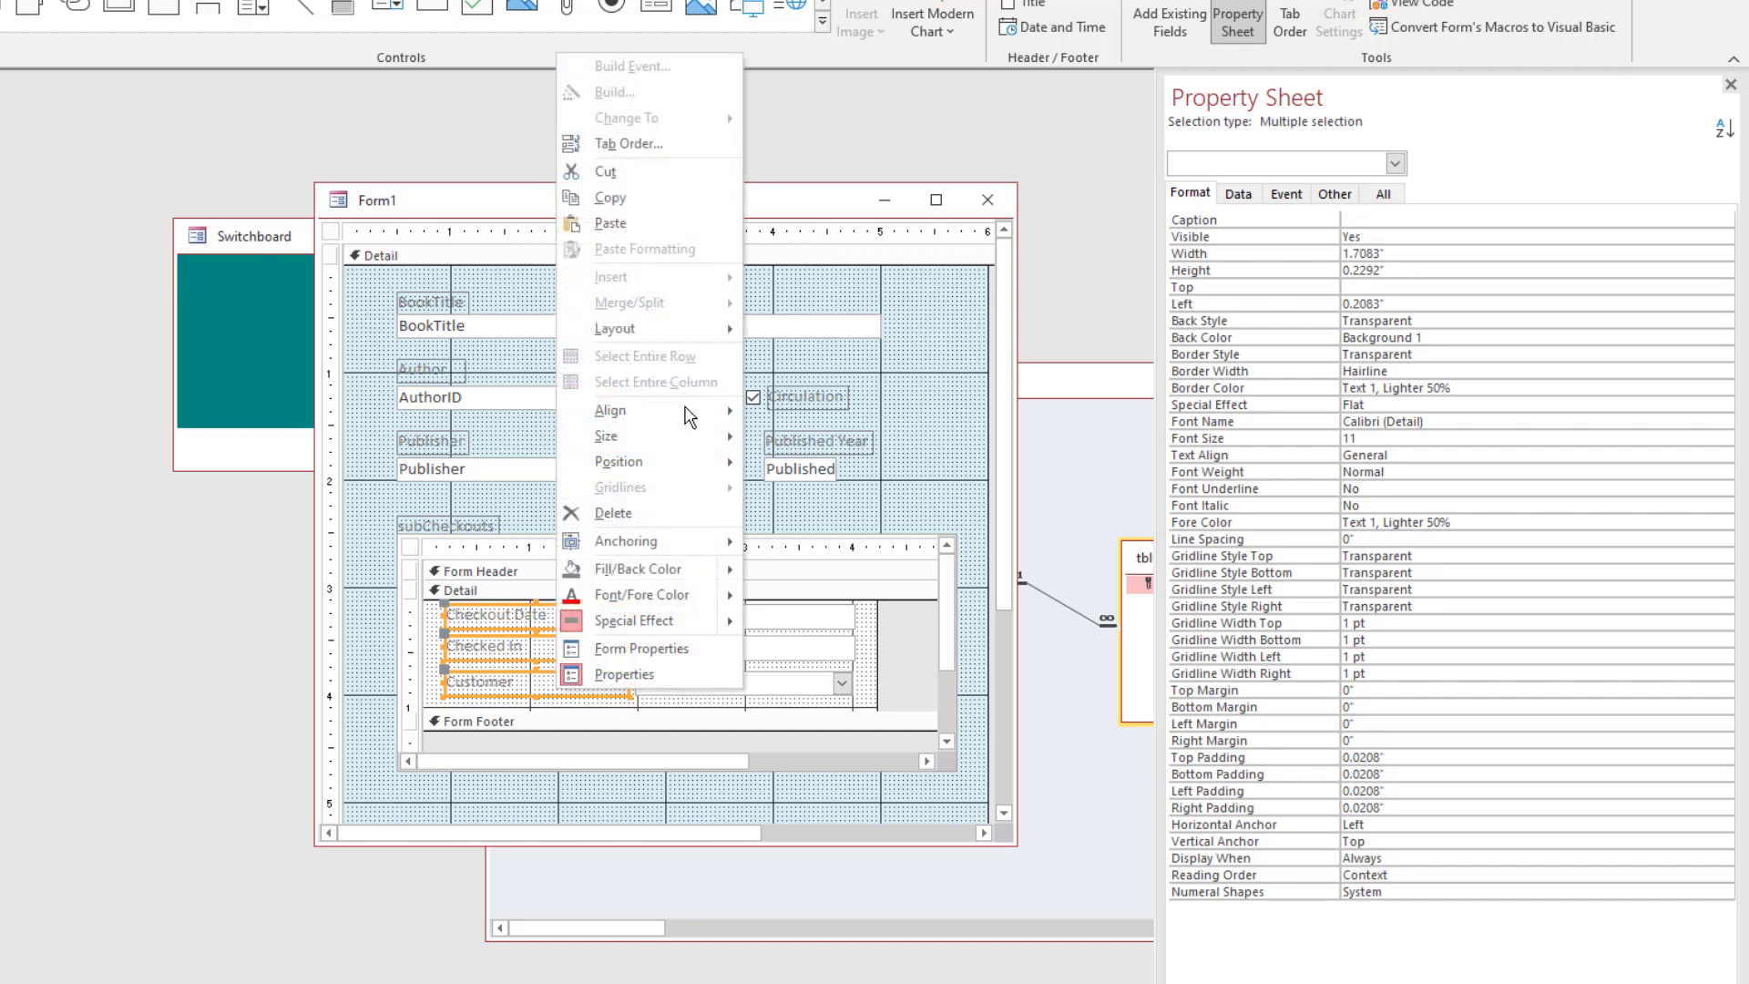
mouse_move(678, 436)
left_click(850, 448)
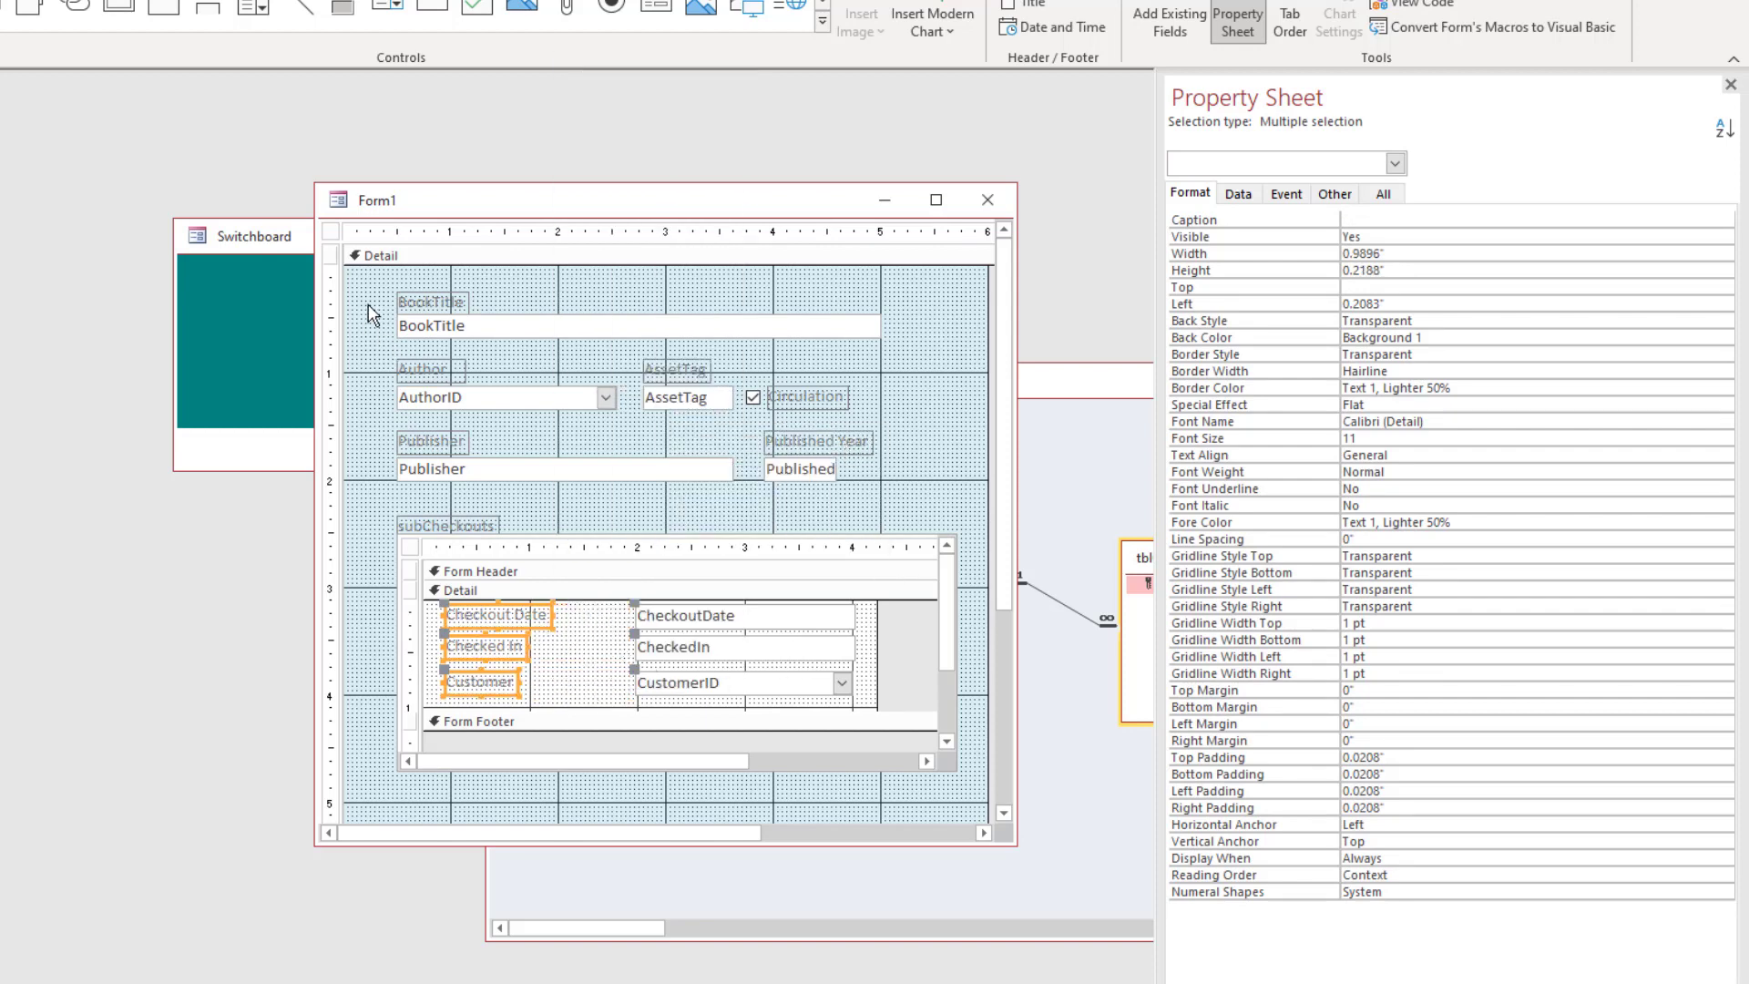
Move all of the form's controls left so the subform's Left value is 0.1667", and widen the subform toward the form's right edge
left_click_drag(367, 305, 959, 800)
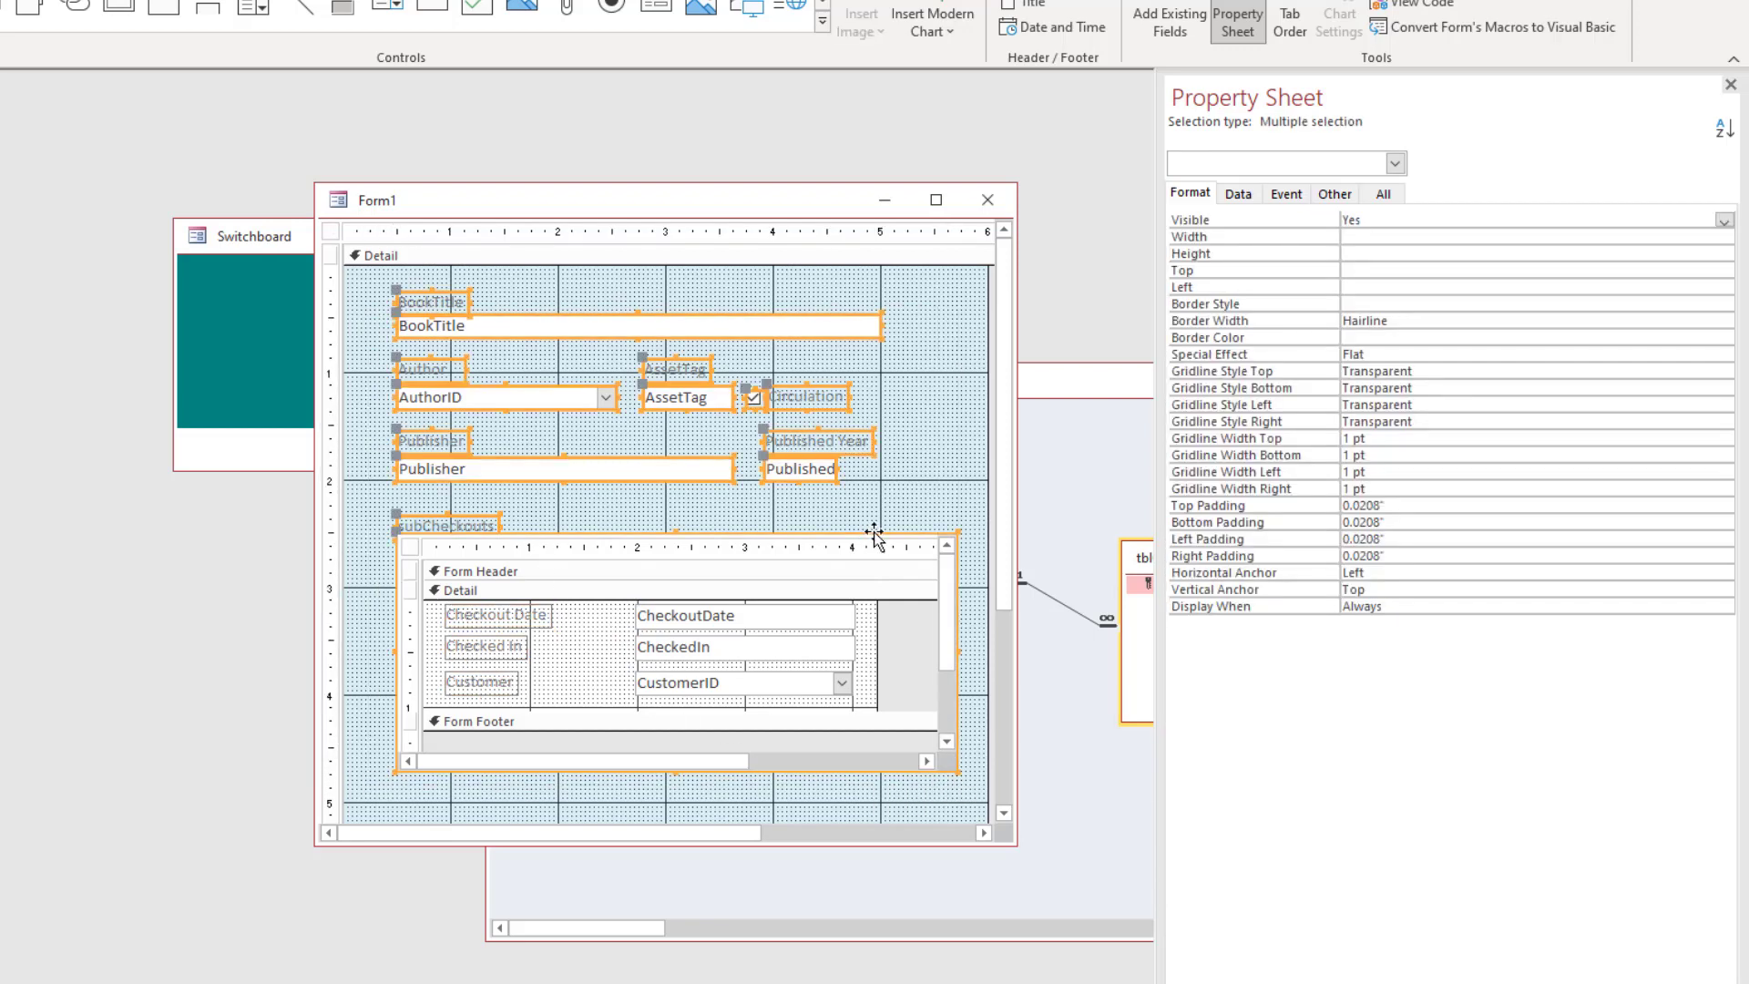
left_click_drag(873, 534, 838, 533)
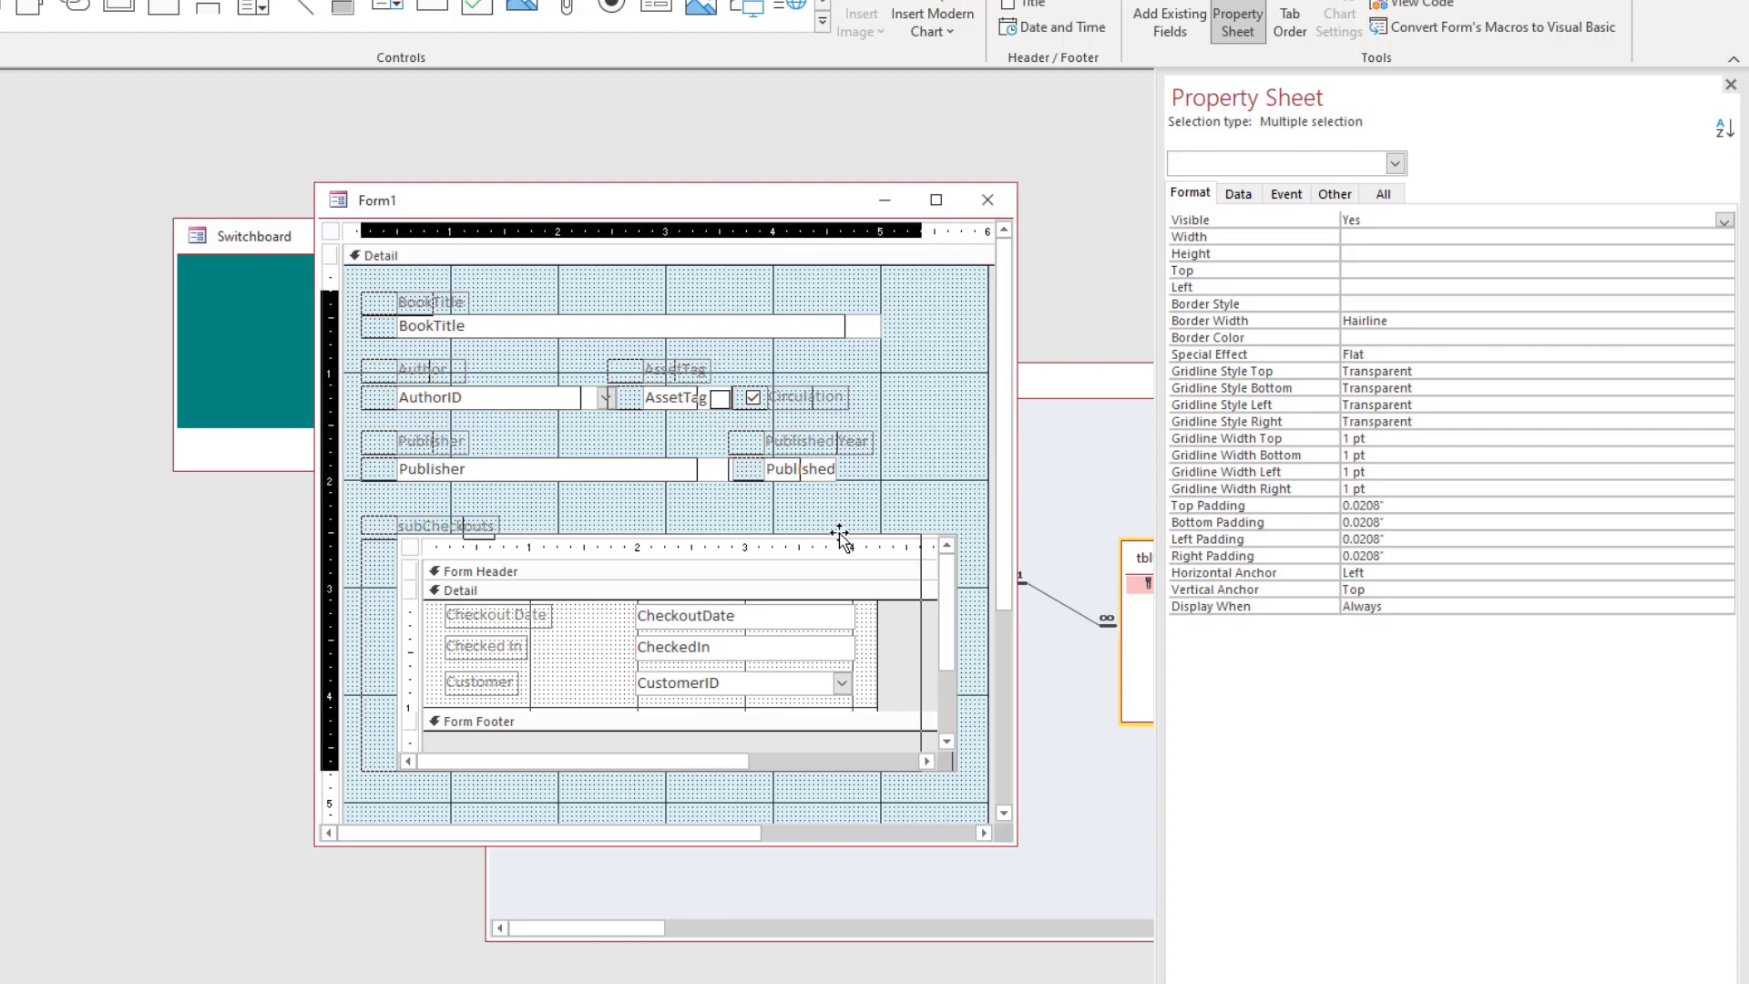
left_click(933, 599)
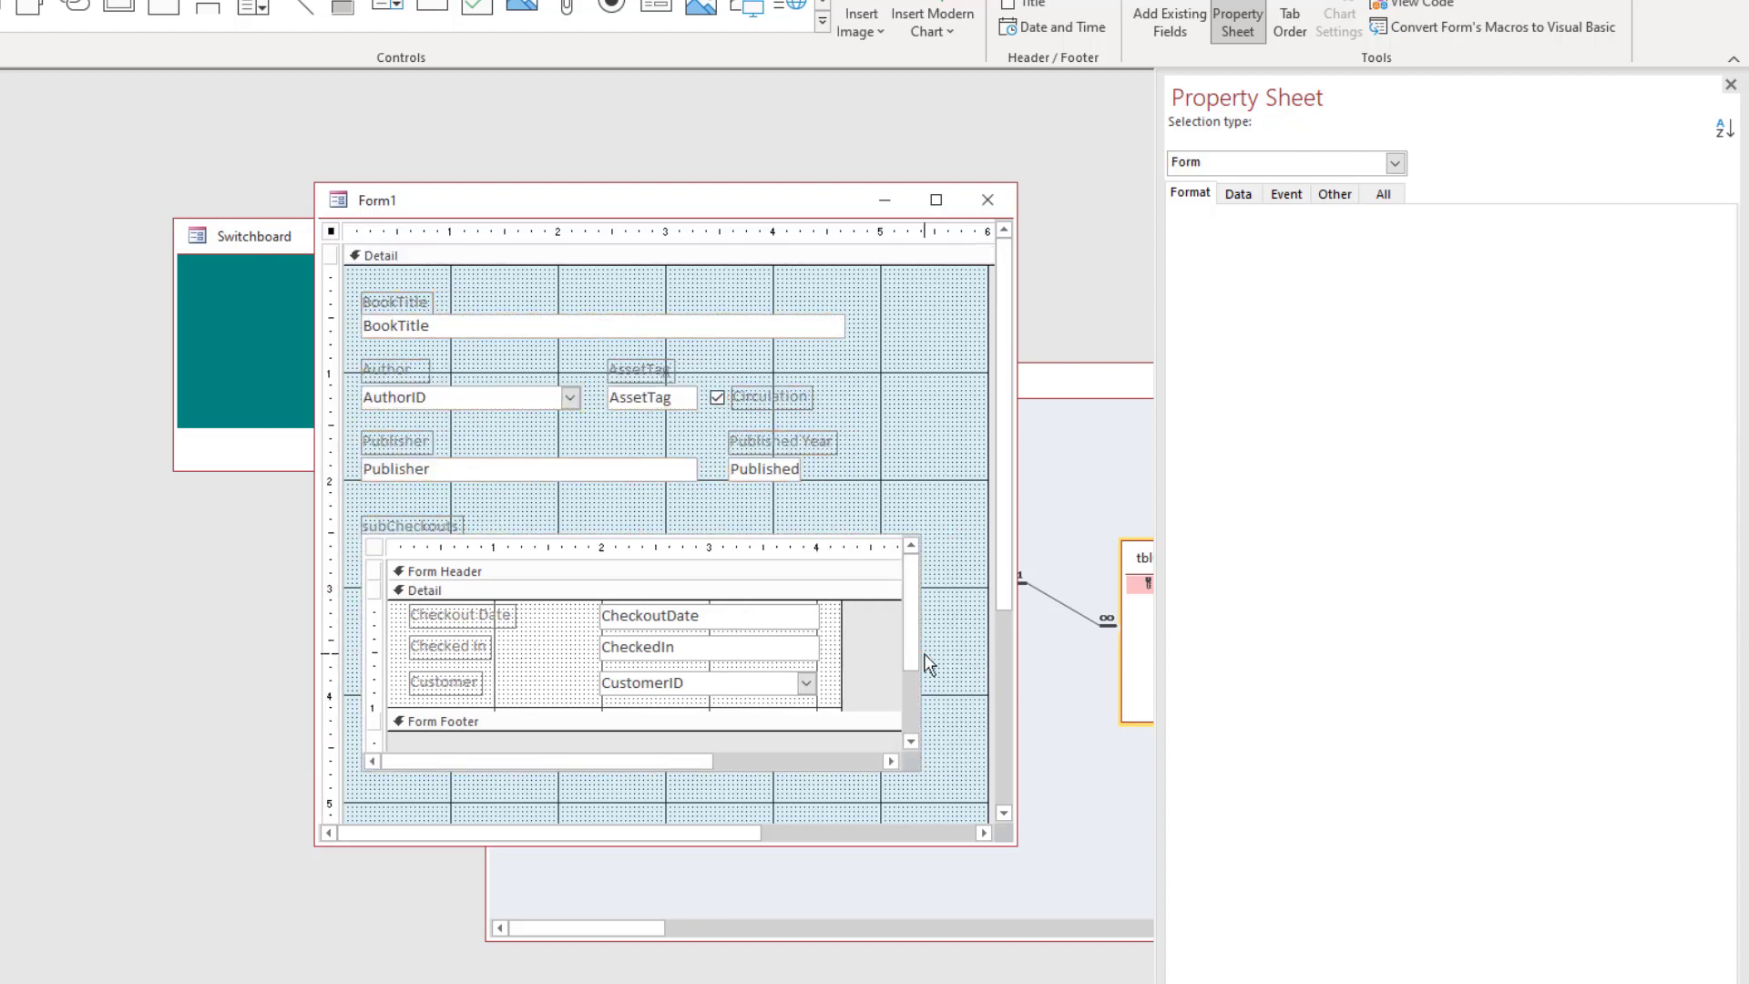
left_click(922, 636)
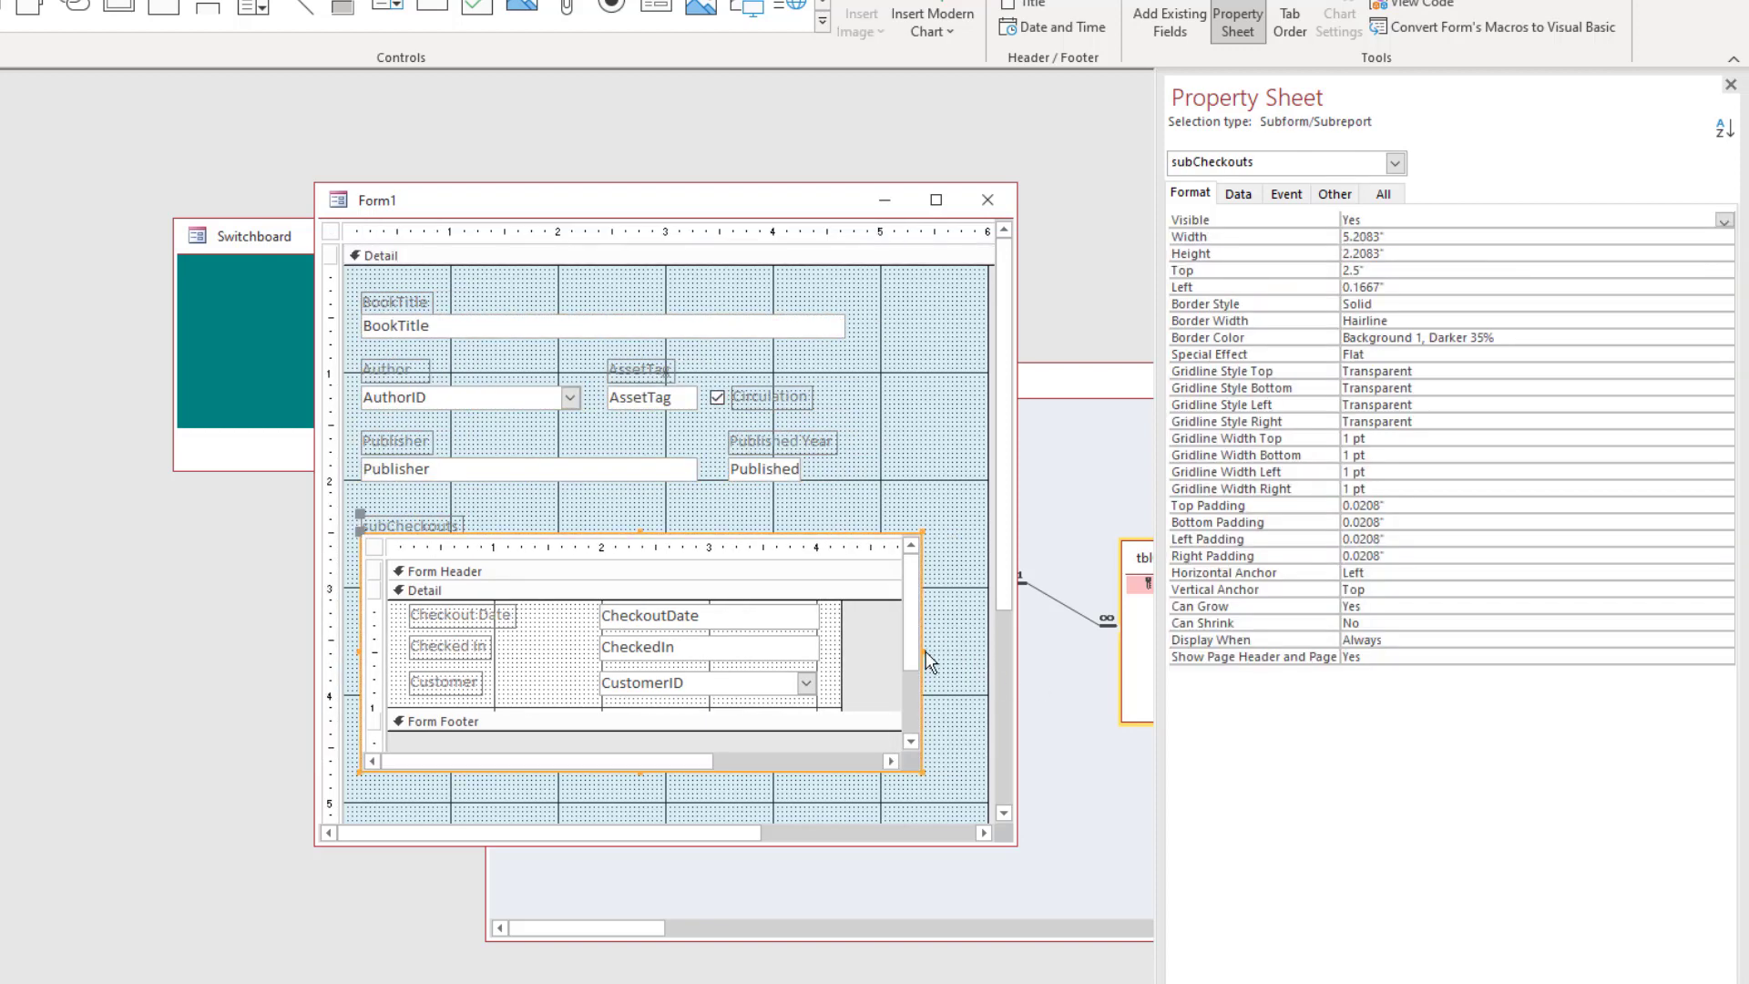
left_click_drag(921, 648, 966, 649)
left_click(878, 402)
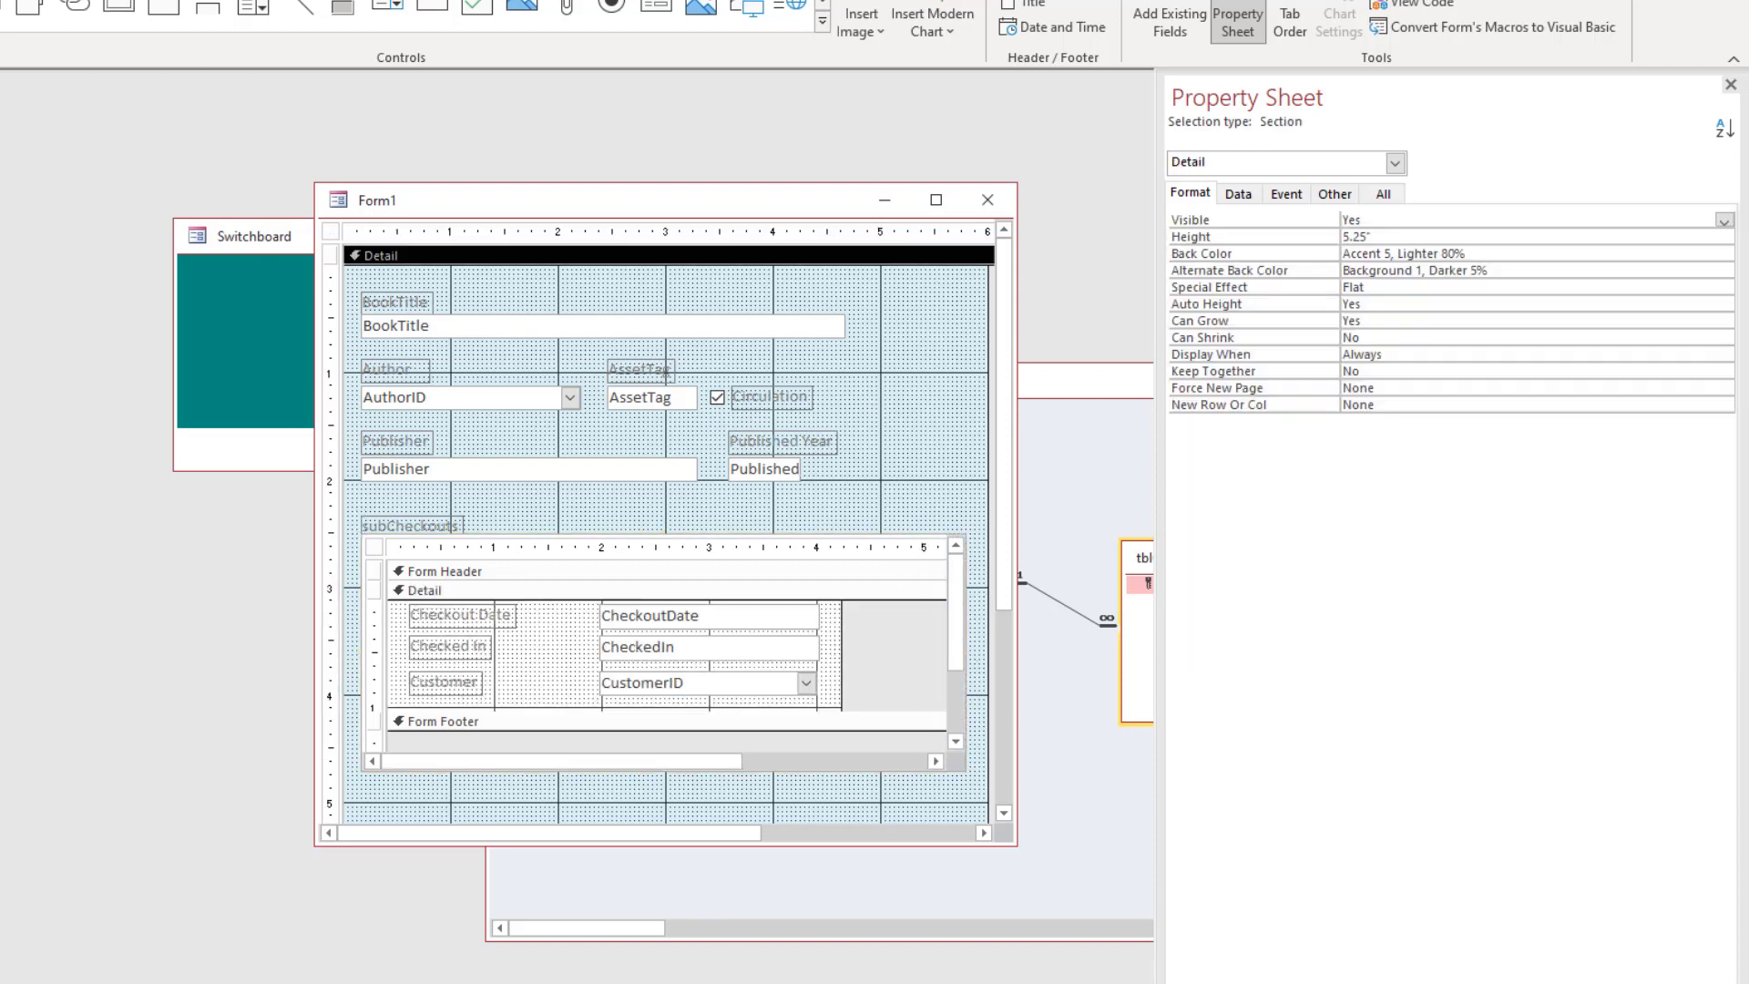
In Form View, fit the subform's Checkout Date and Checked In columns to their contents and widen the Customer column to about 28
key("F5")
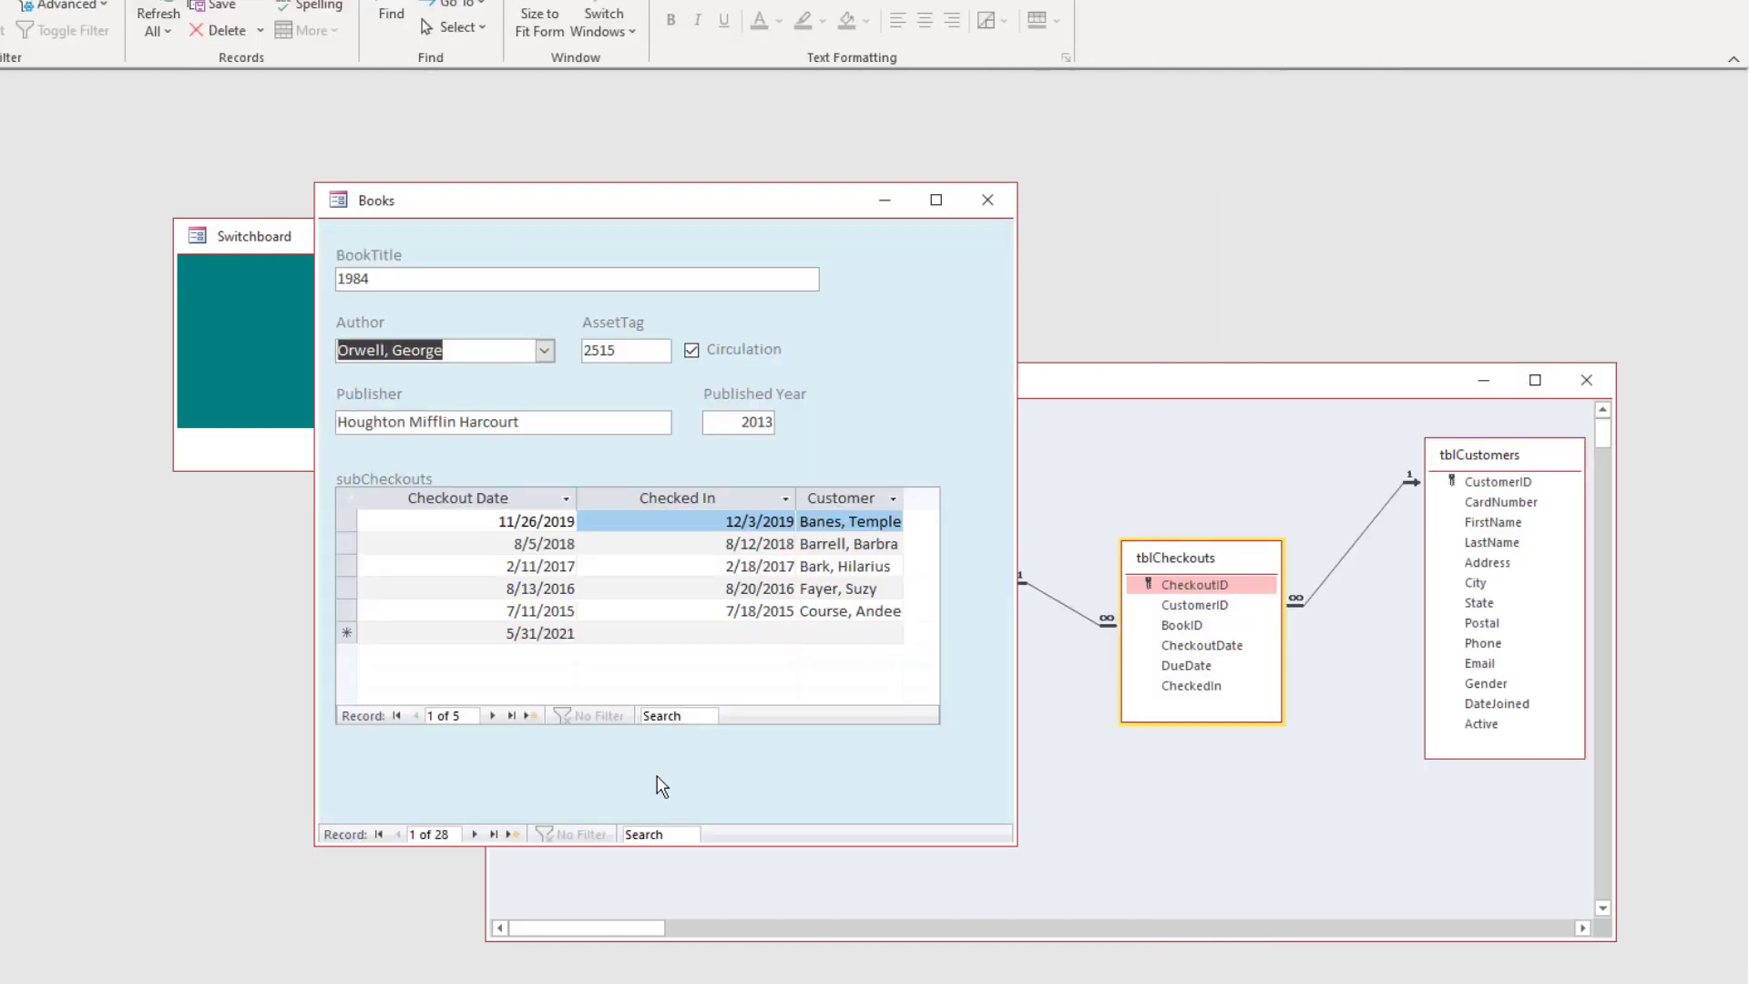
double_click(575, 498)
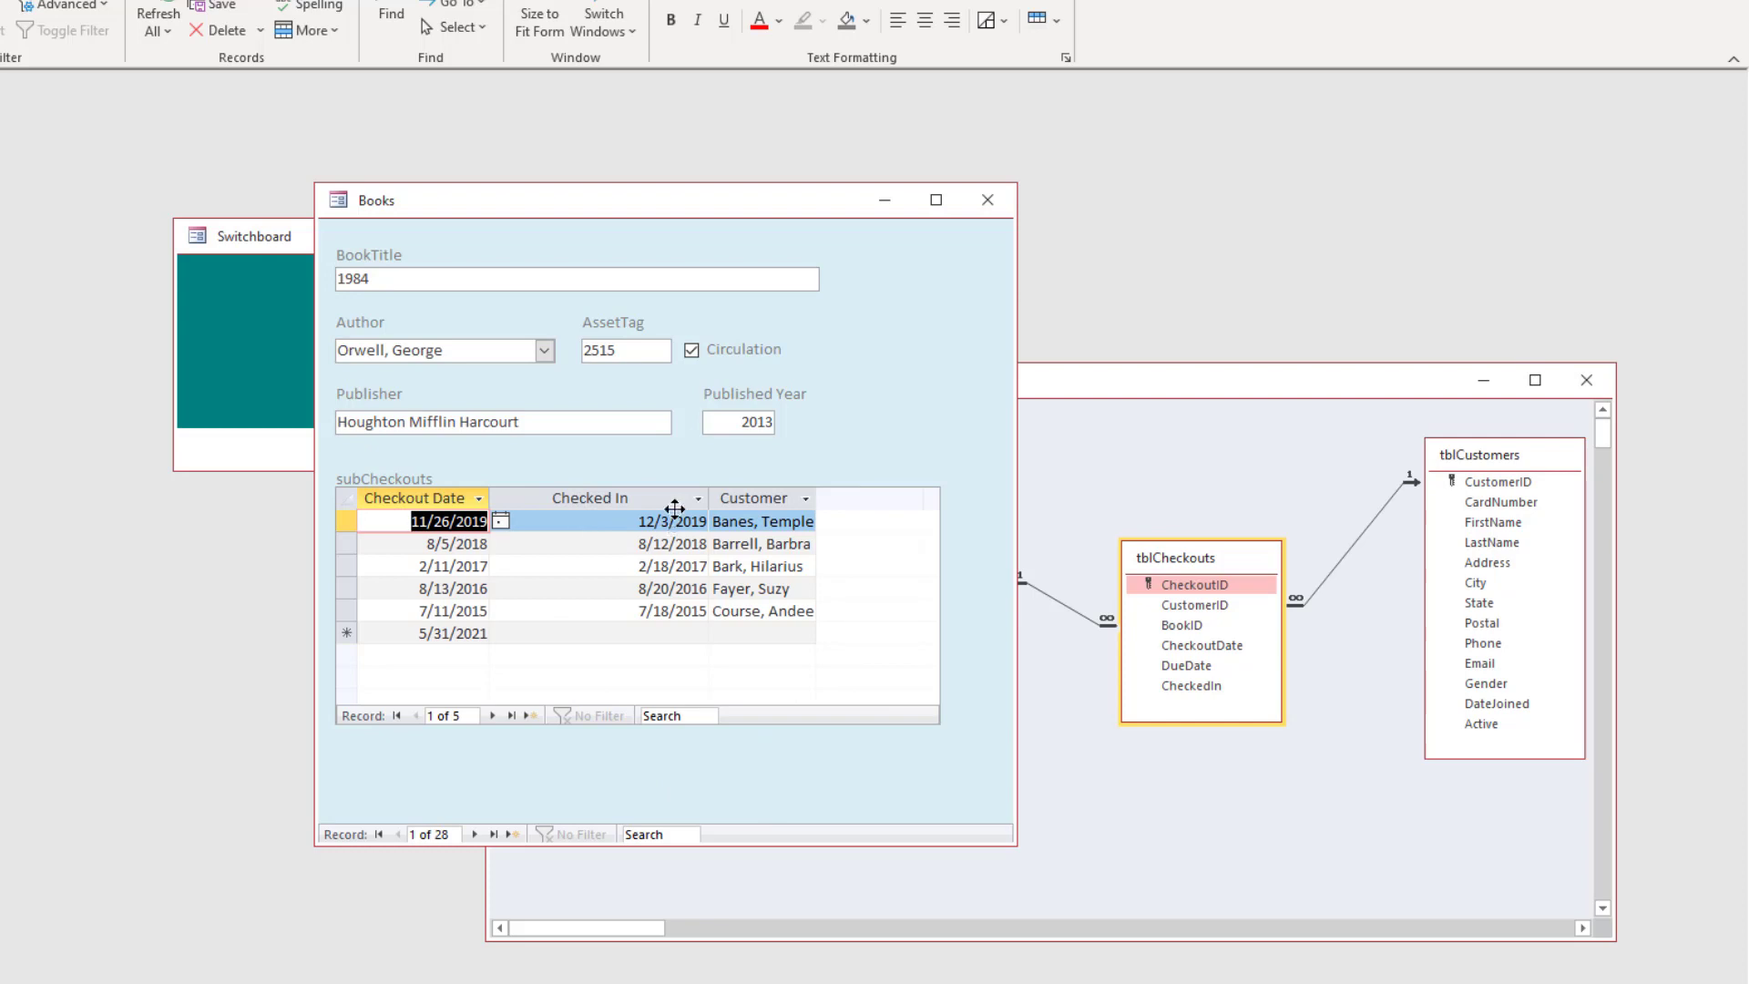
double_click(710, 493)
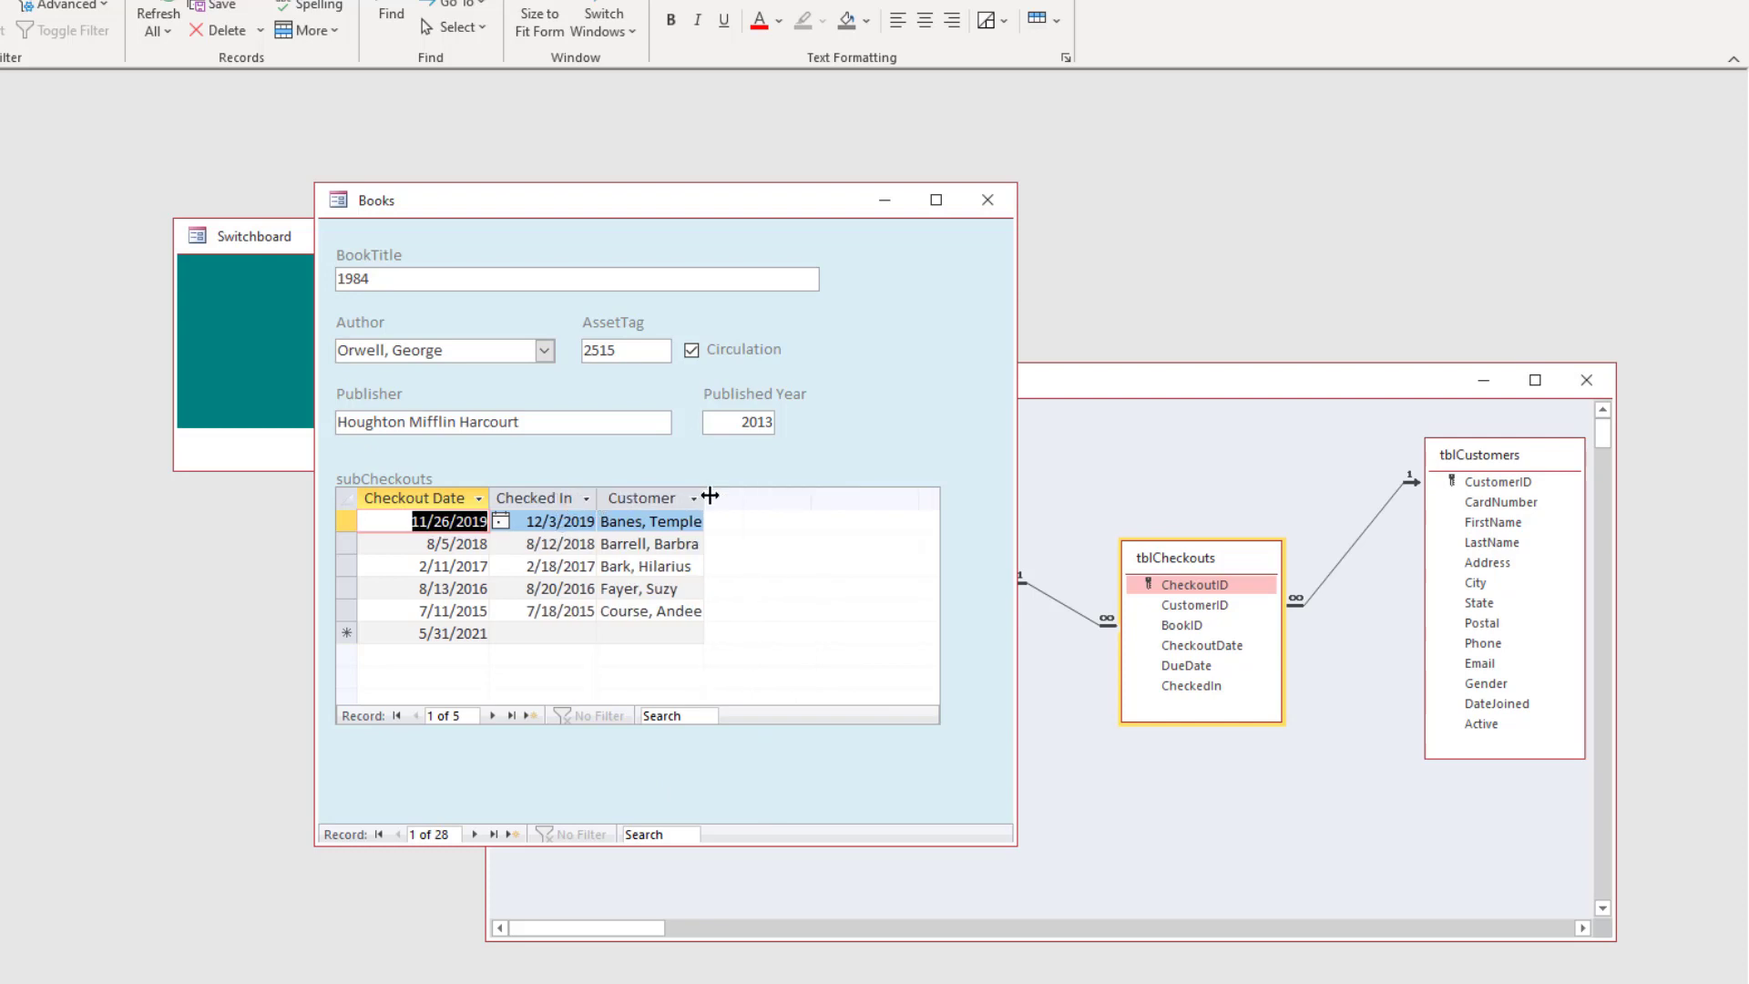
left_click(705, 501)
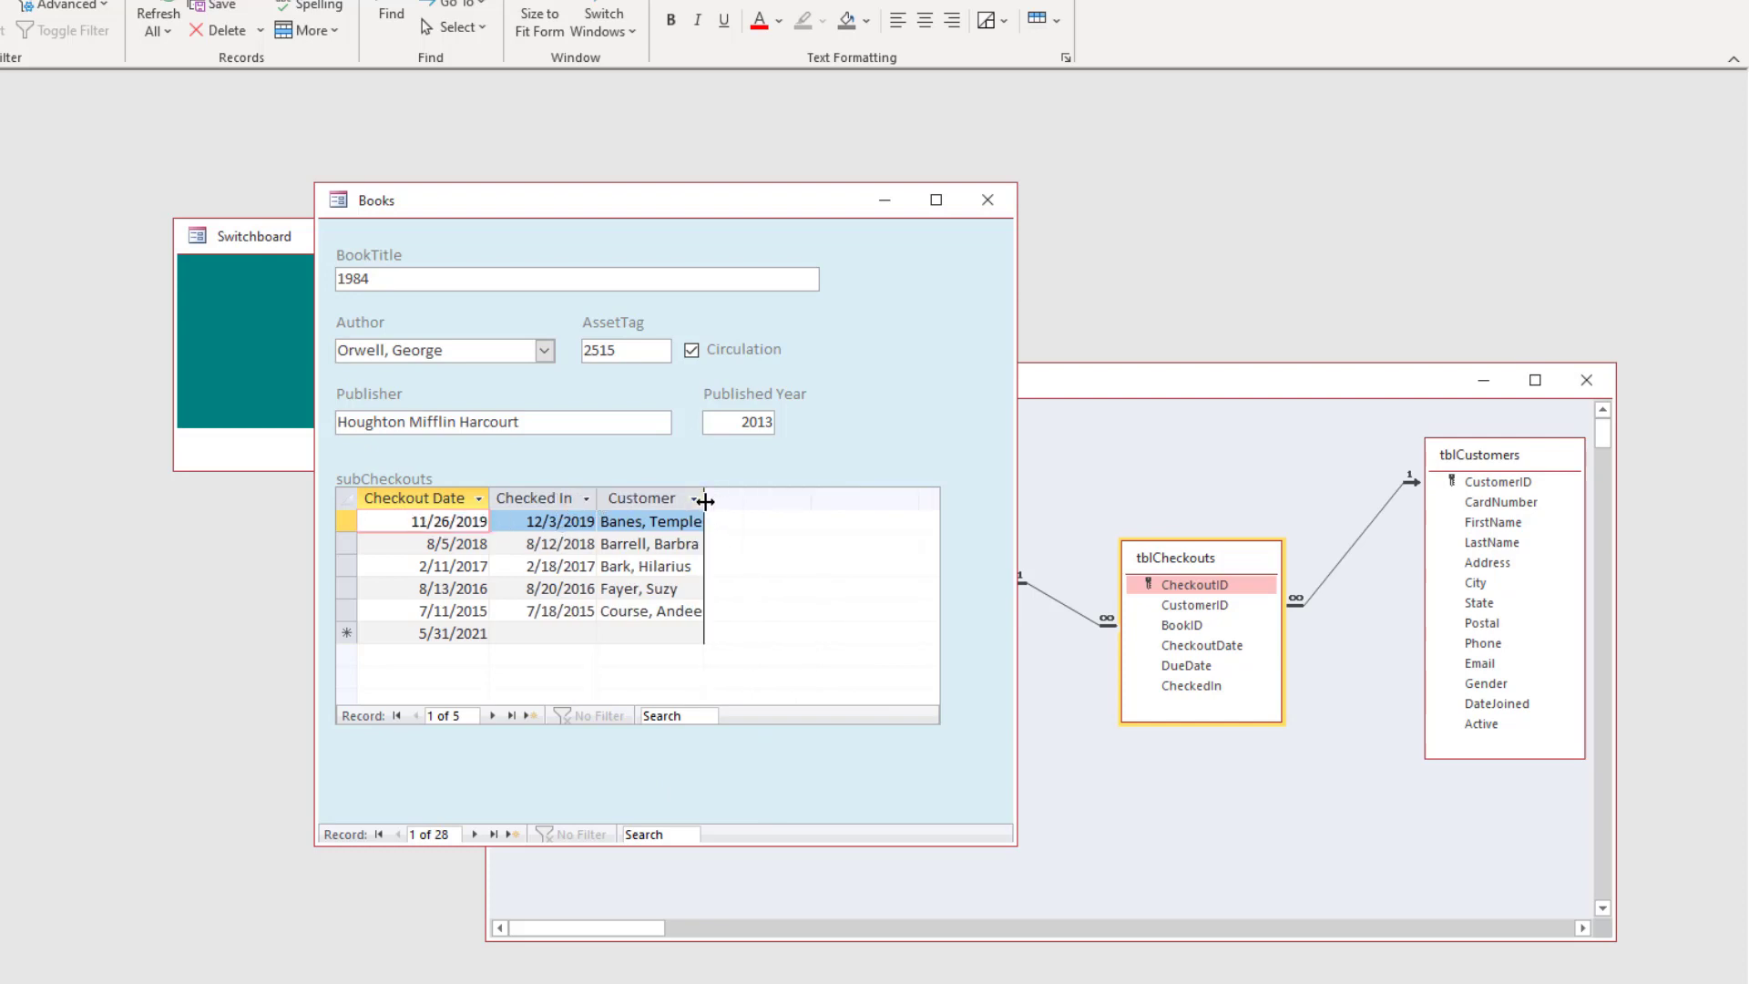
left_click_drag(705, 501, 848, 501)
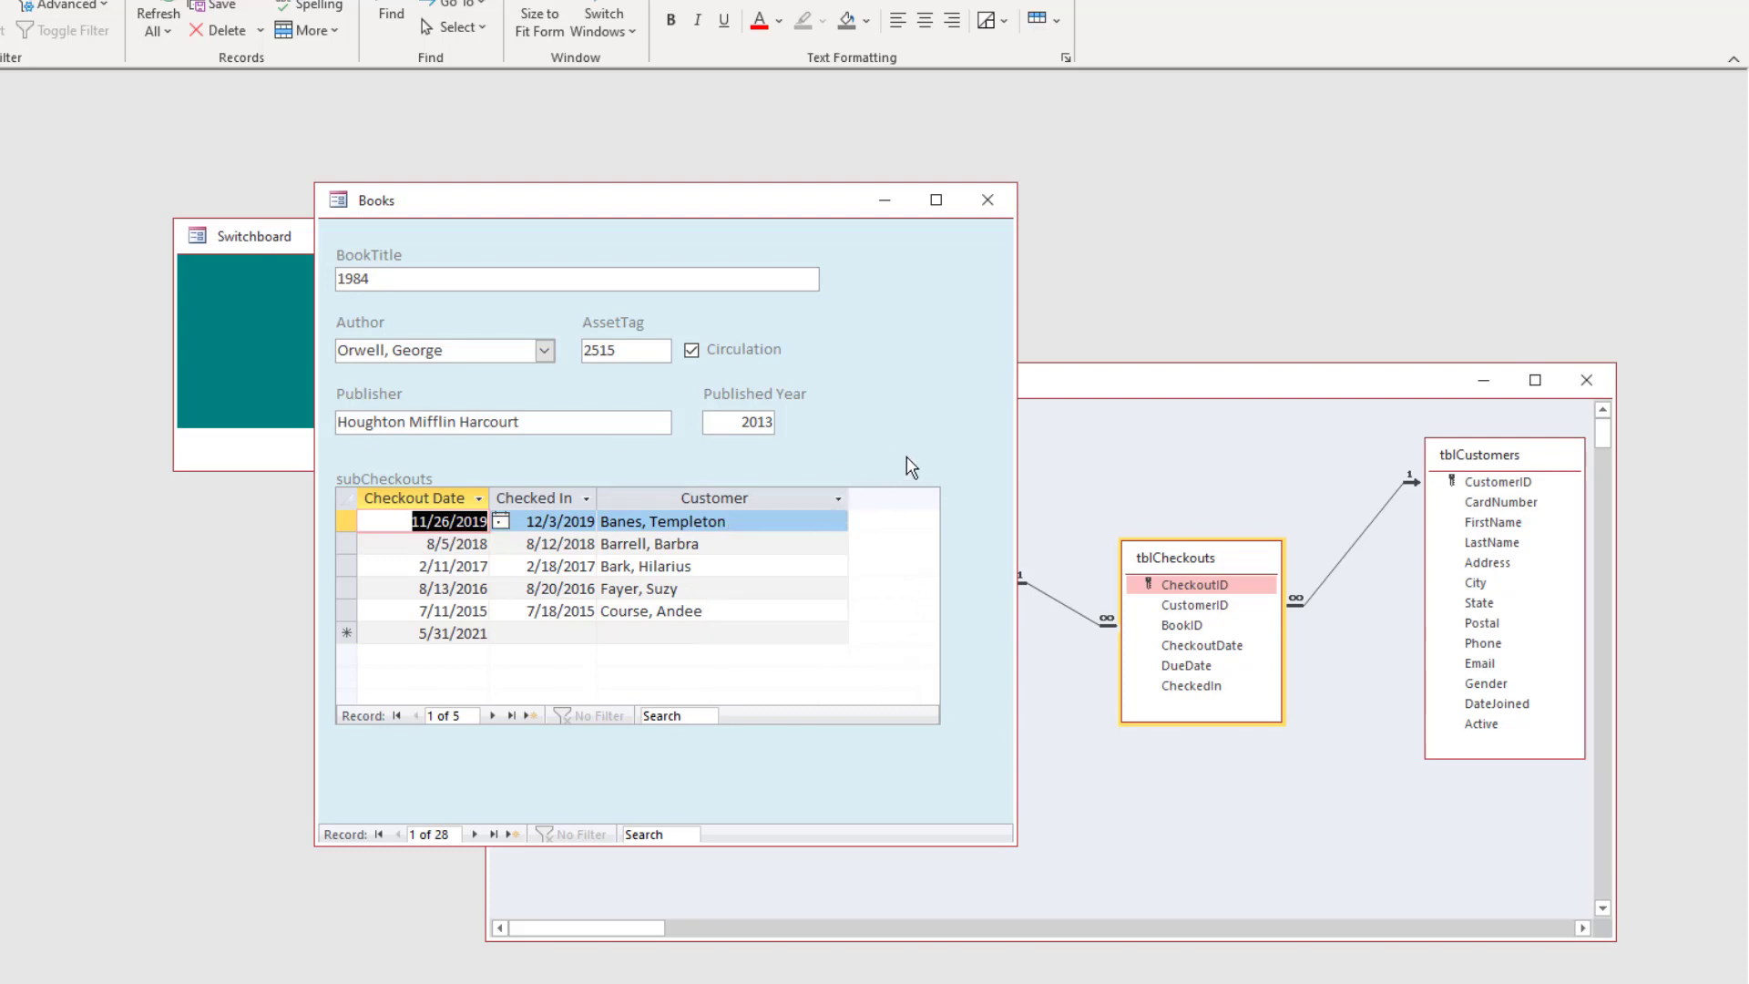
In Design View, change the subform label's text to Checkouts, and return to Form View
right_click(938, 409)
left_click(988, 445)
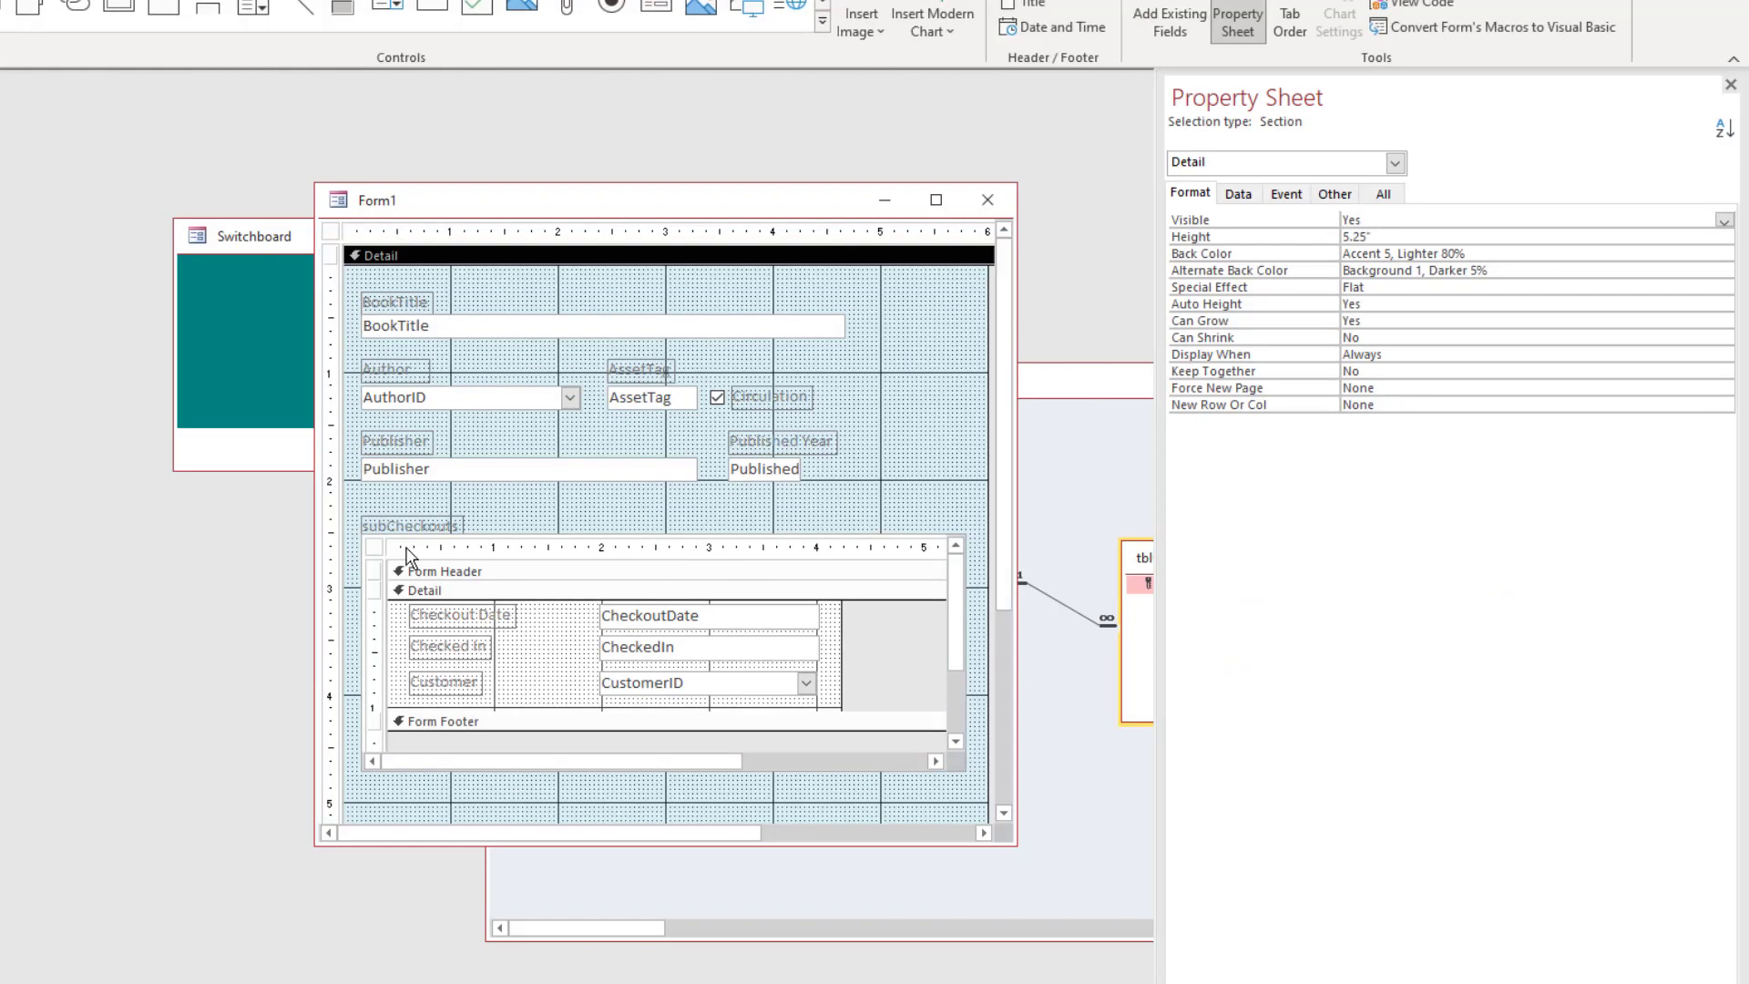
left_click(415, 527)
left_click_drag(357, 515, 267, 501)
left_click(384, 520)
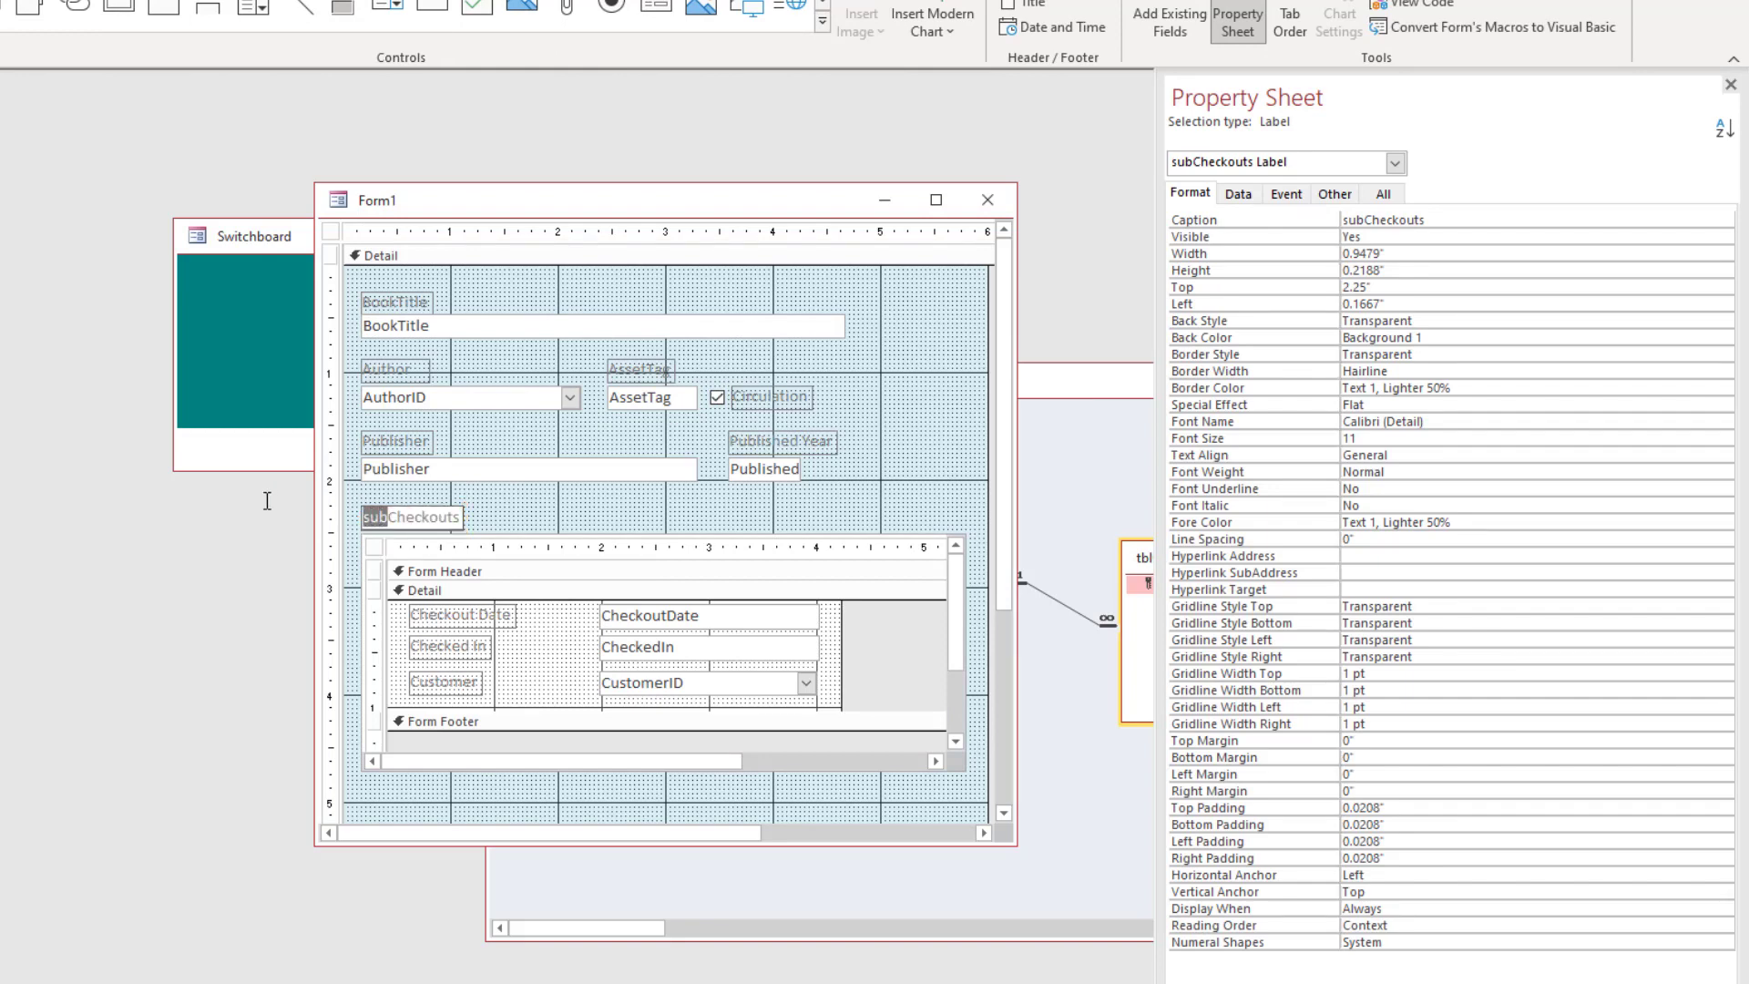
key("Delete")
key("F5")
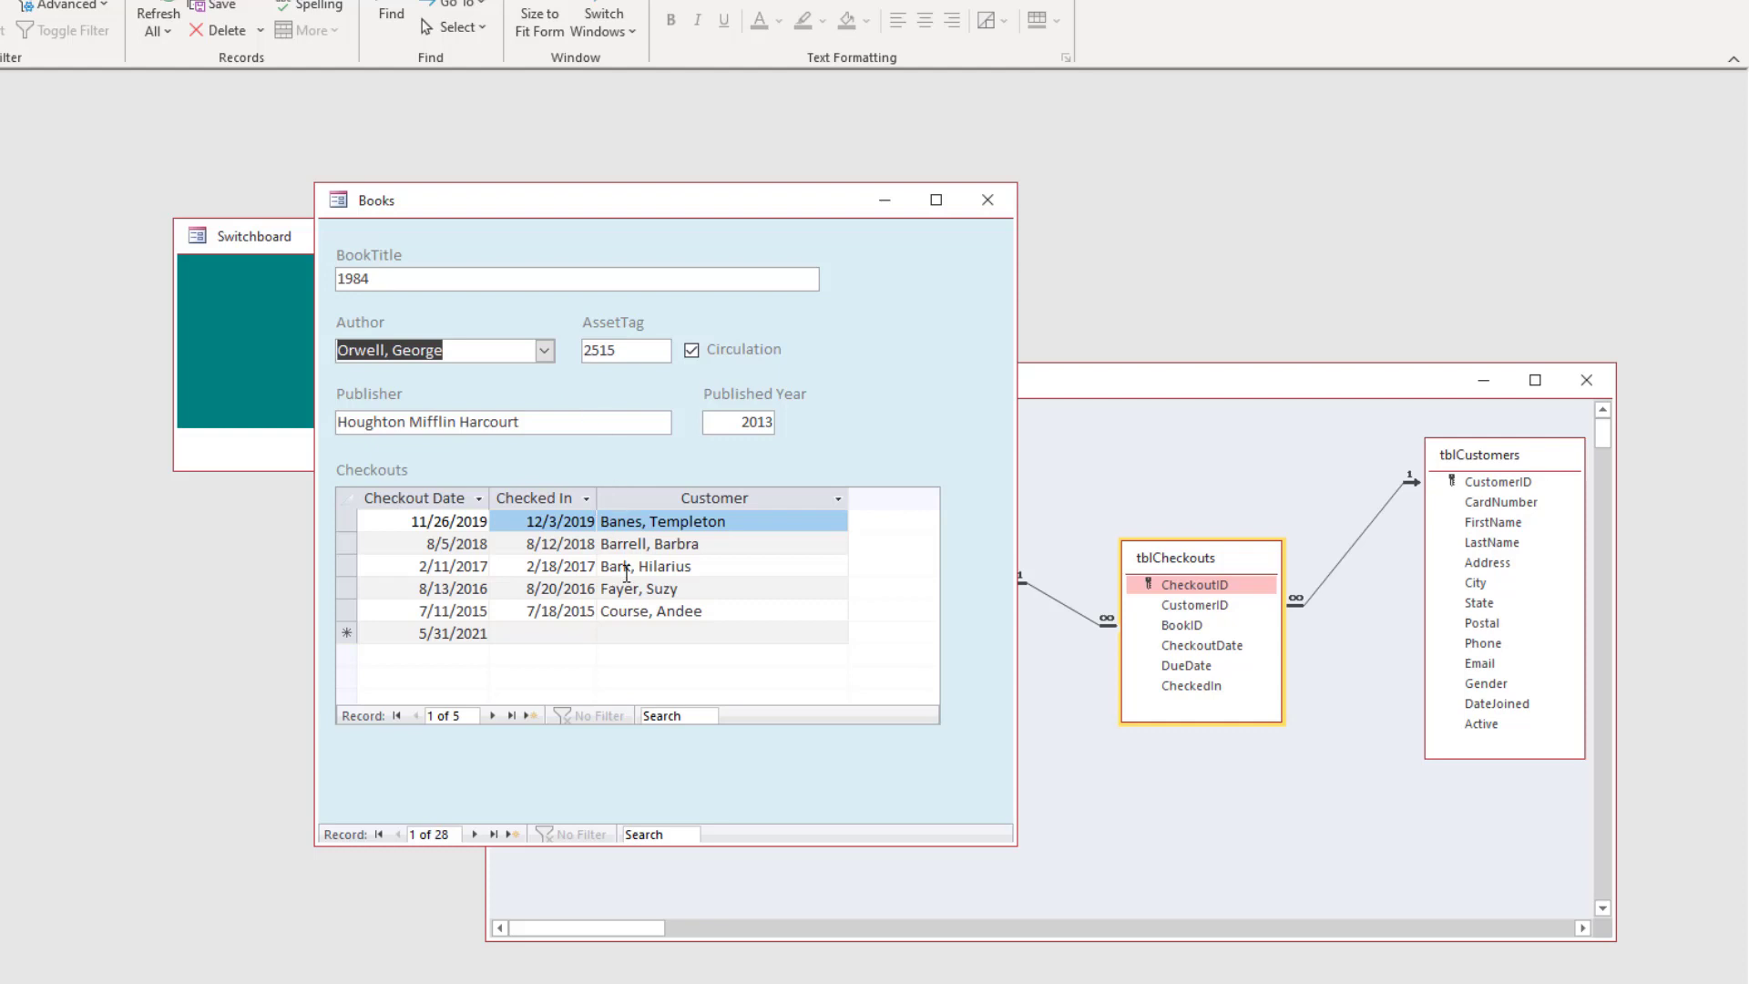
Browse the book records up to Children of Dune, examining each book's checkout history in the subform
left_click(473, 835)
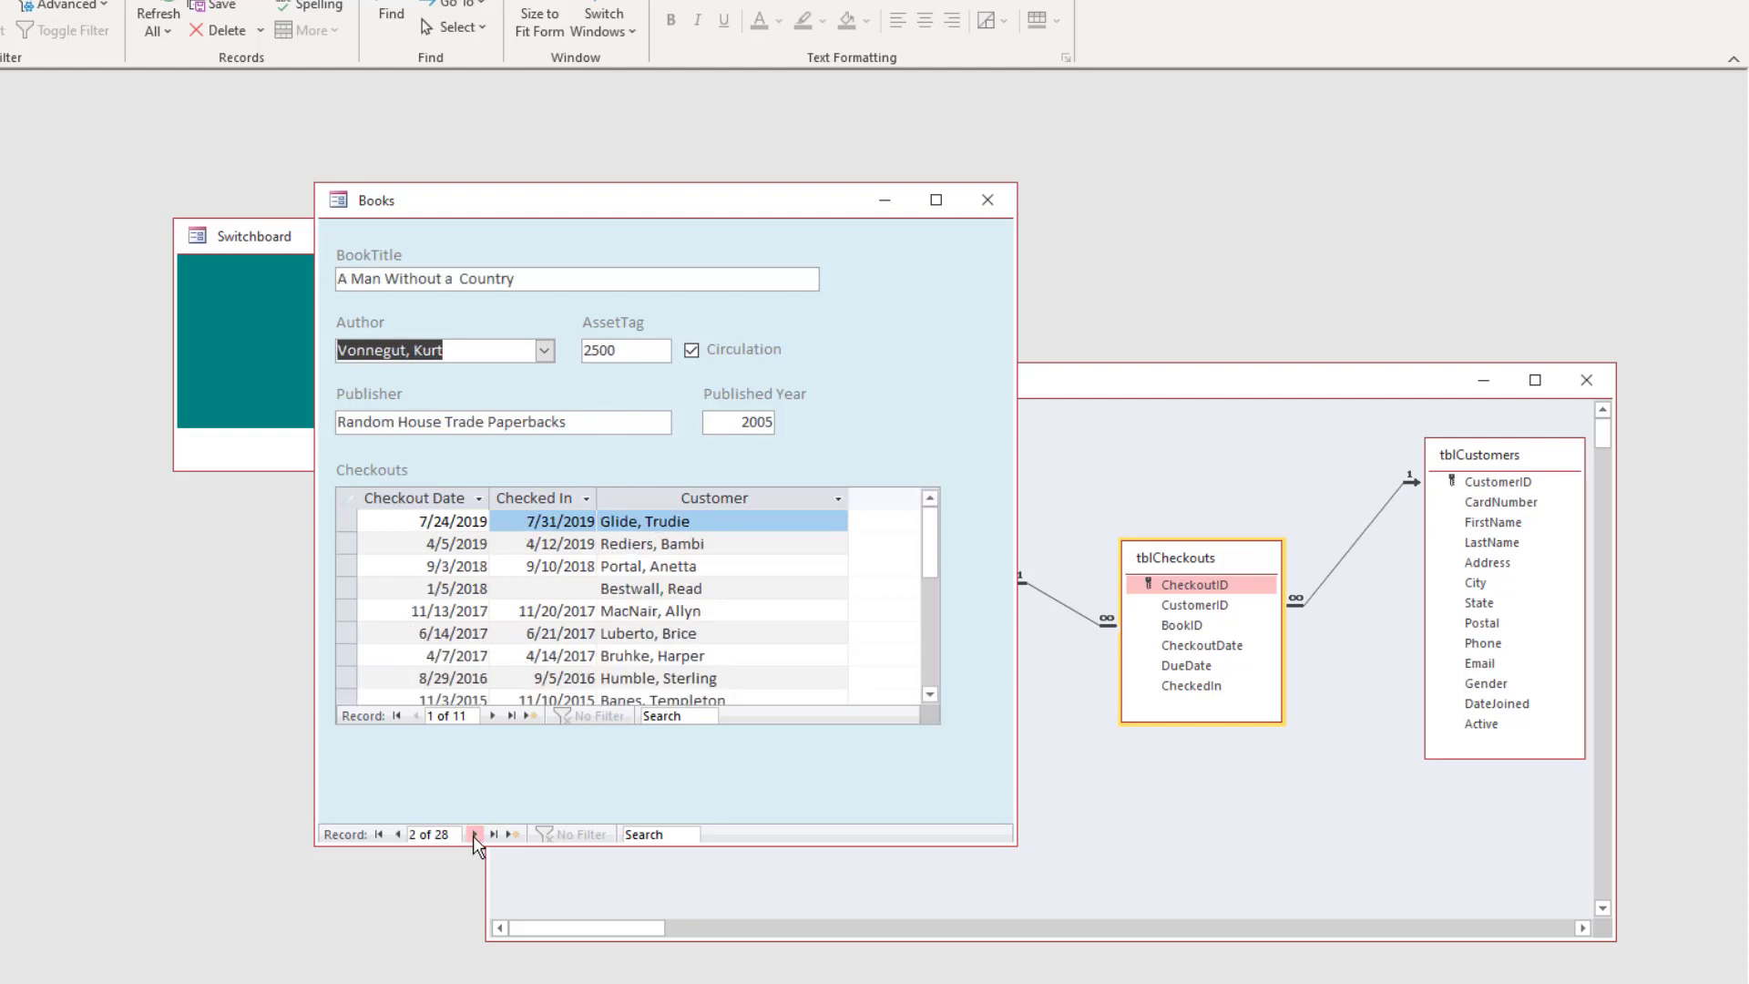
left_click(474, 835)
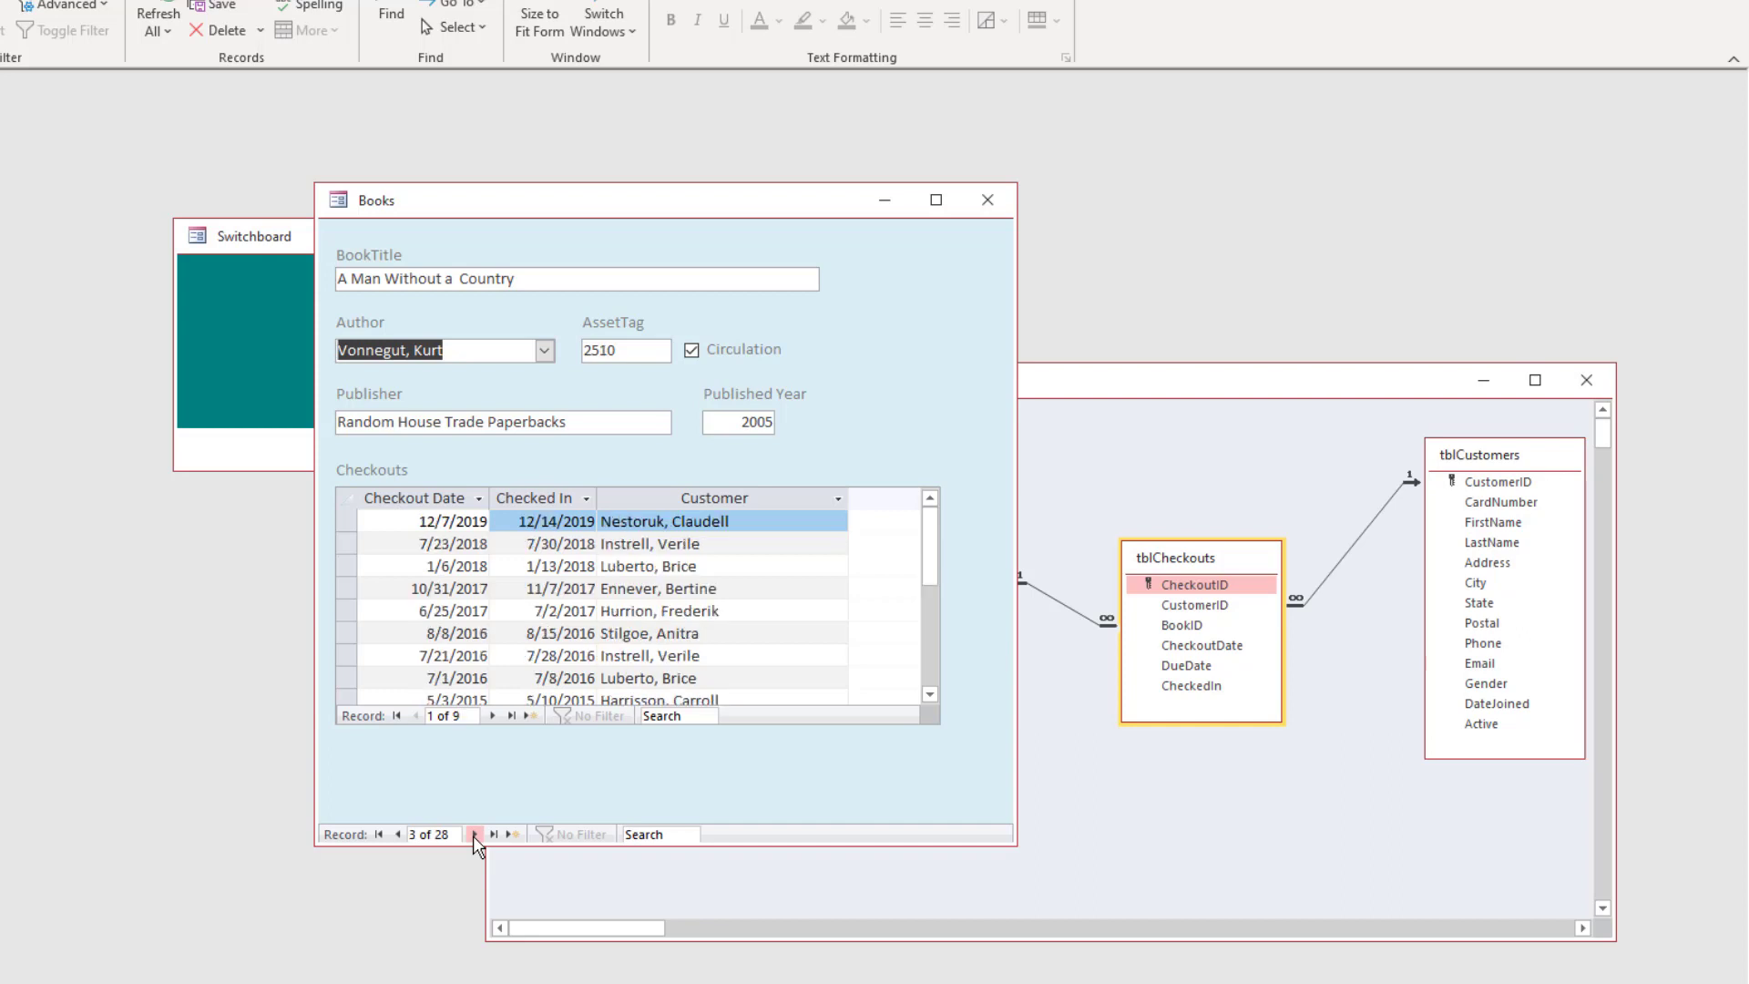
left_click(474, 835)
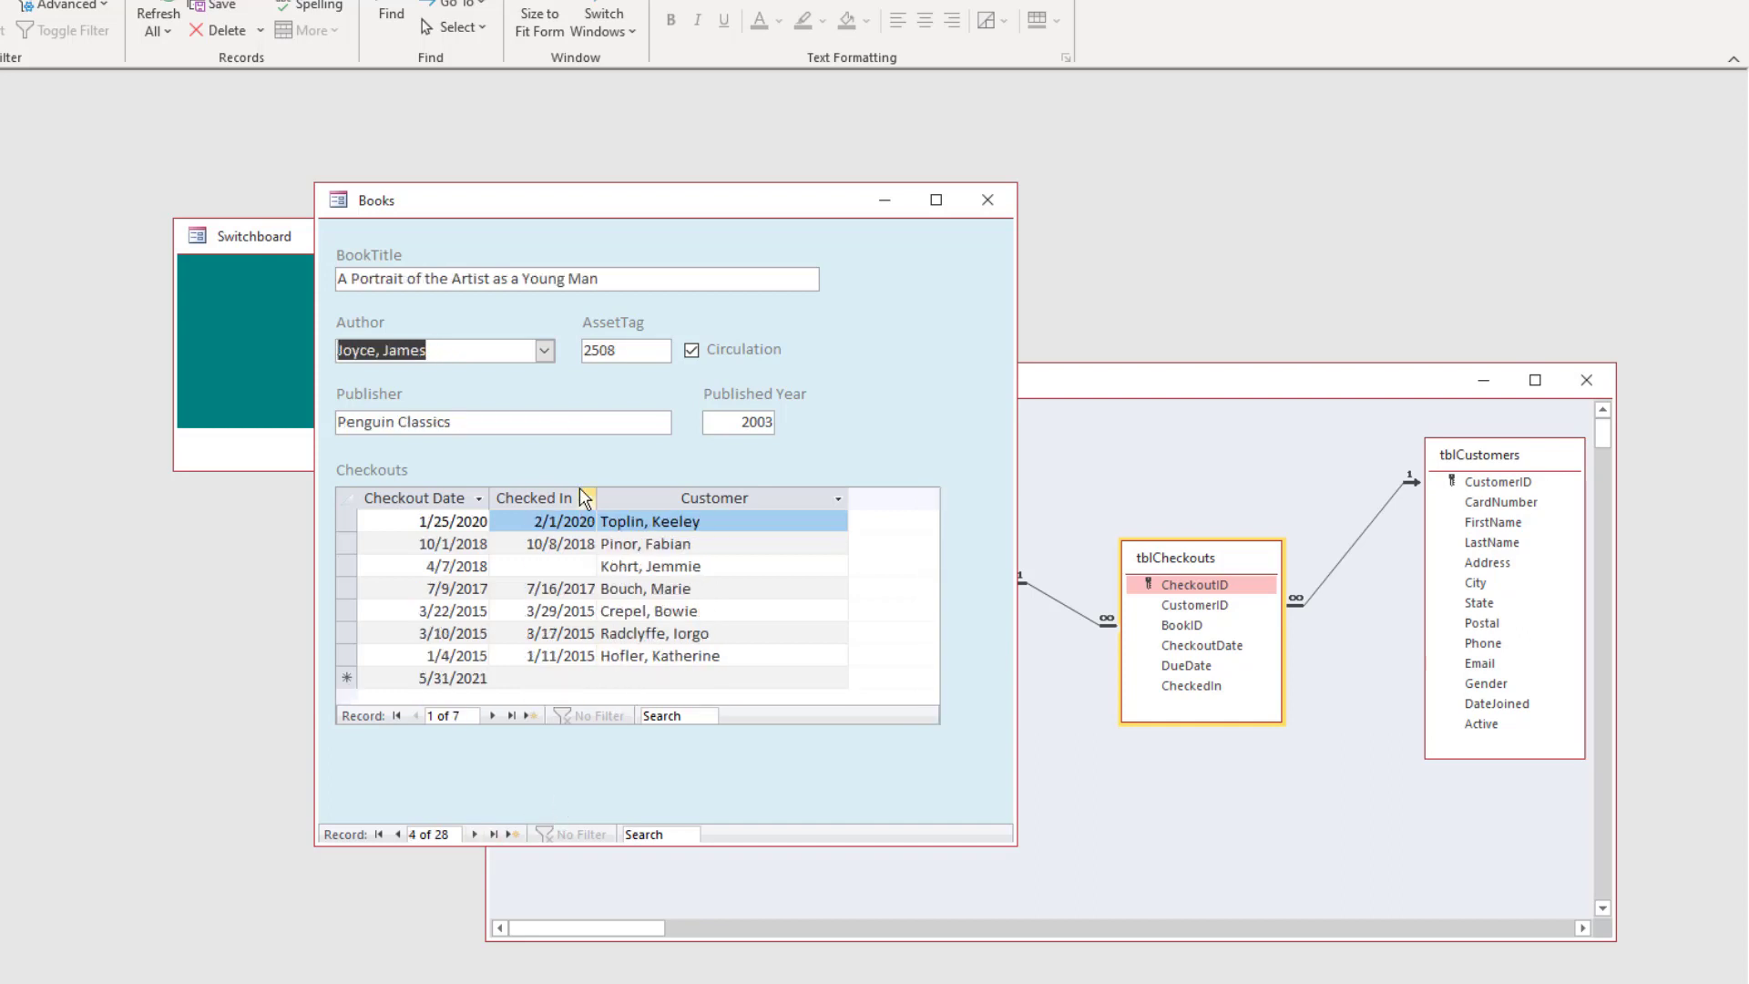
left_click(472, 834)
left_click(472, 834)
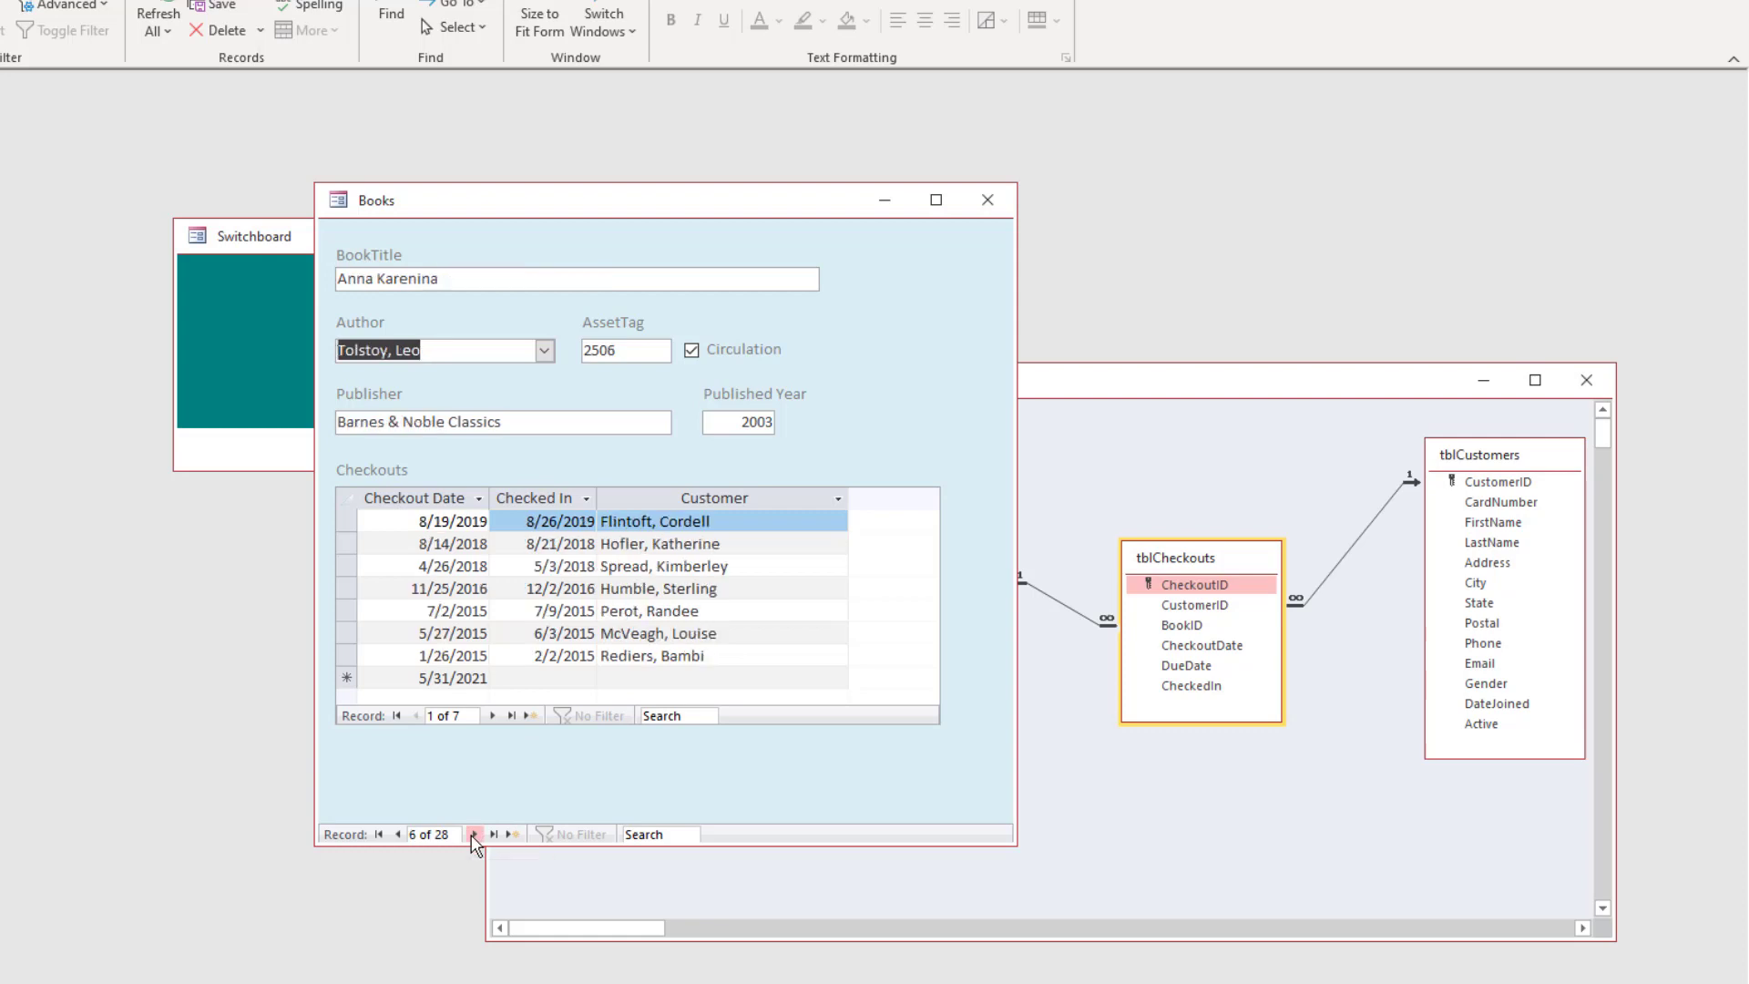
left_click(472, 834)
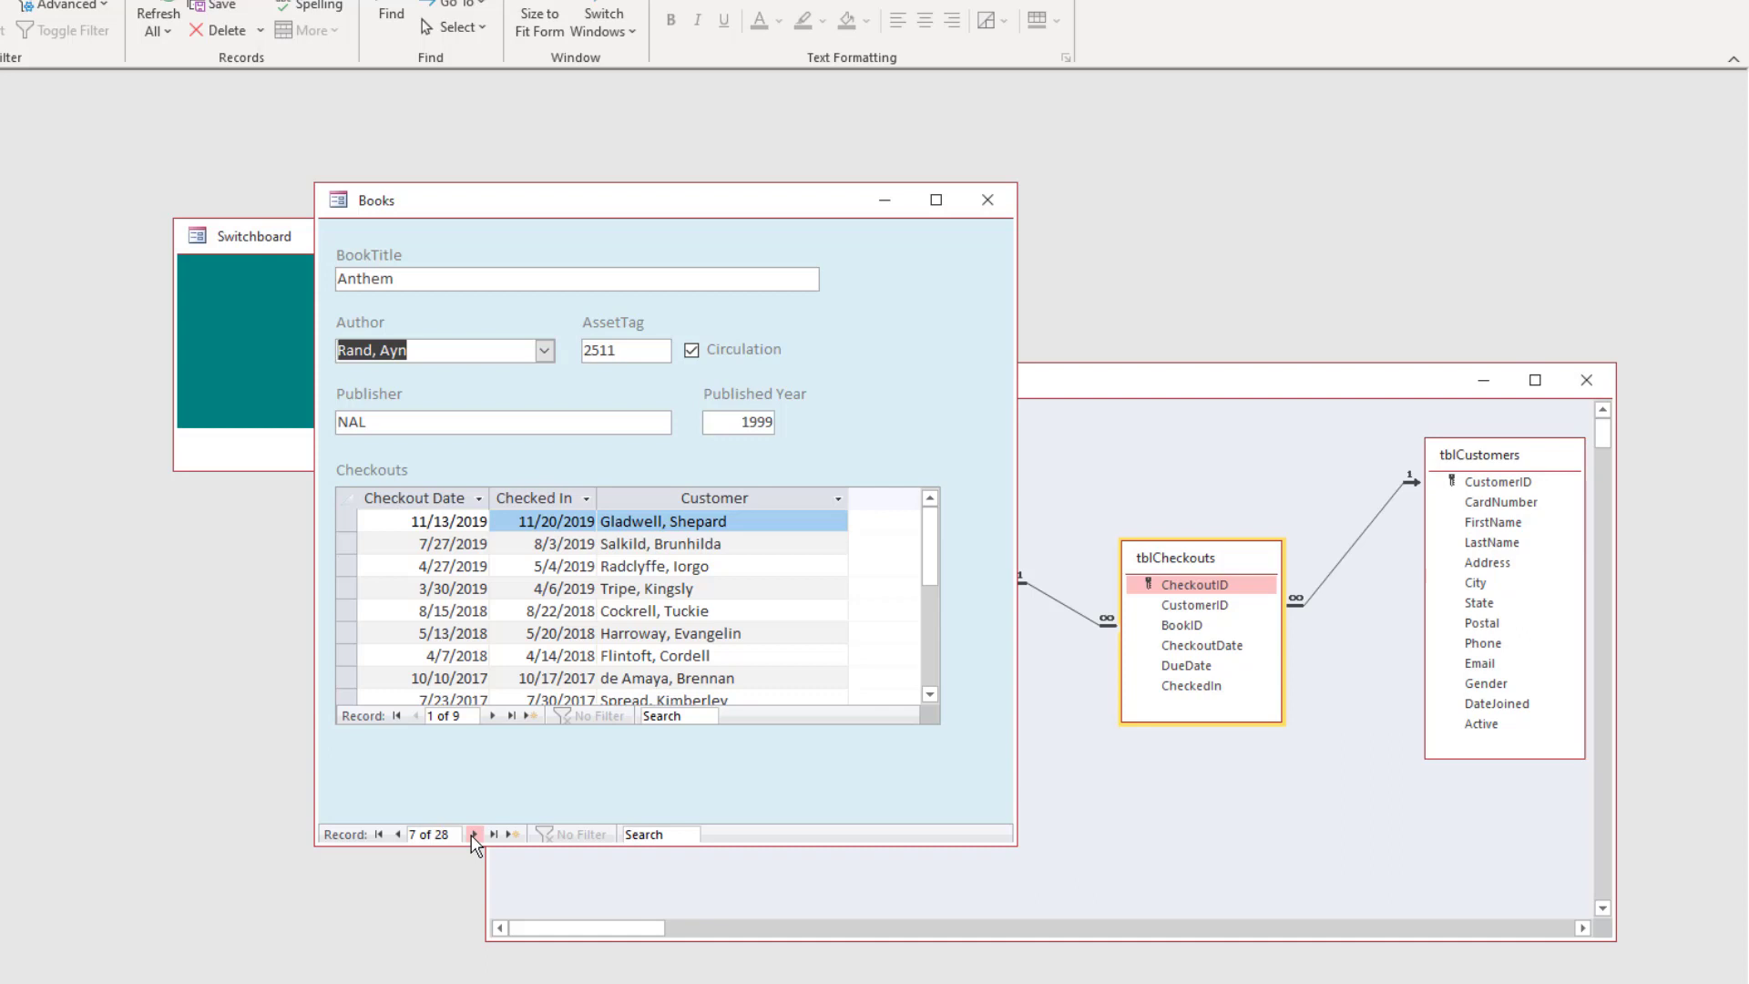
left_click(472, 834)
left_click(472, 834)
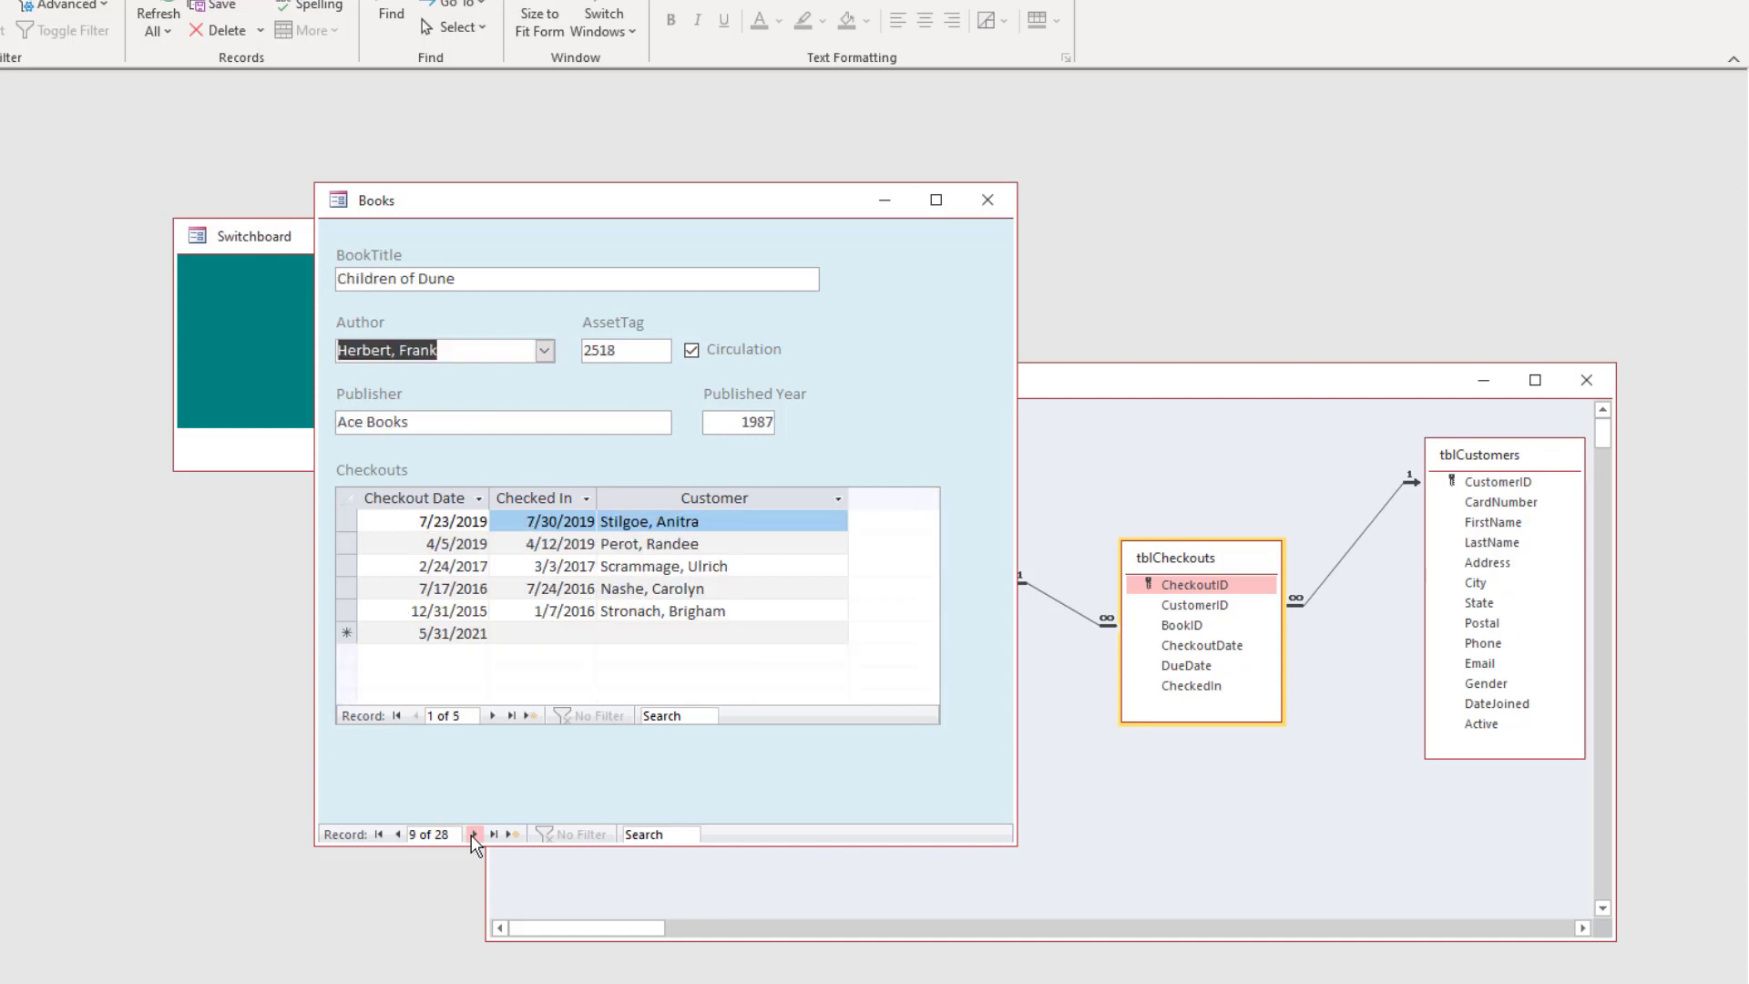
left_click(801, 565)
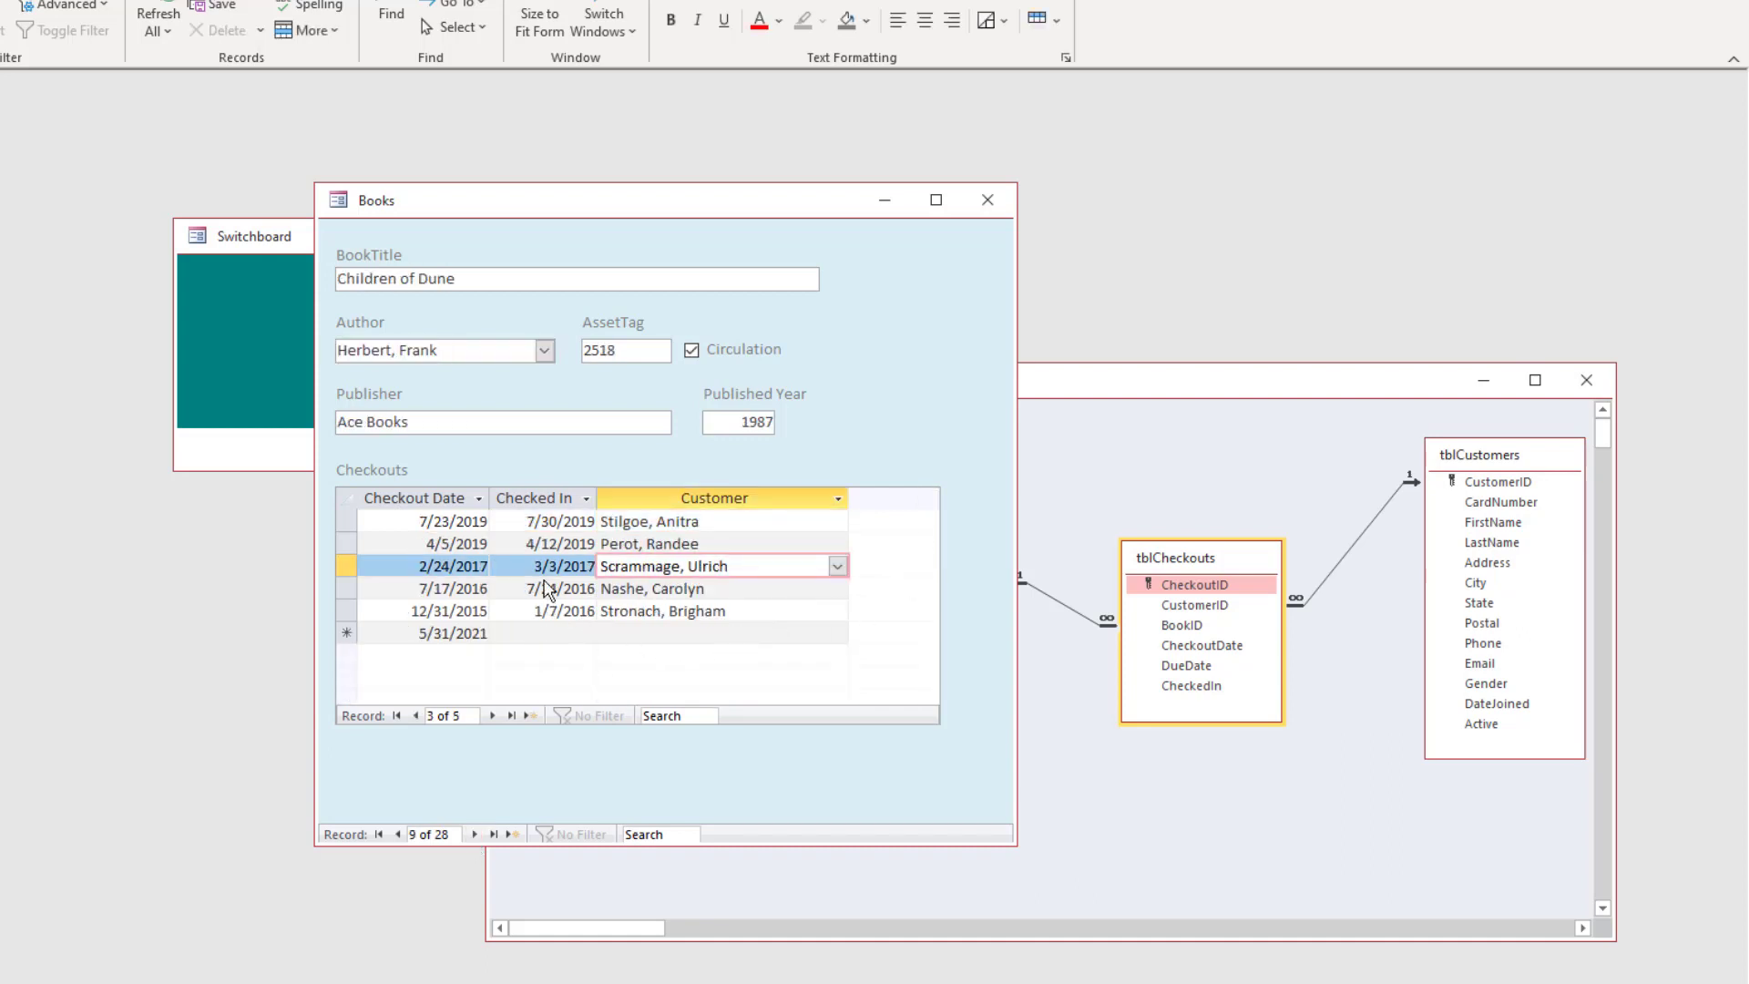
Examine the sort and filter options for the Checkout Date column and the field commands for the Checked In column
left_click(481, 497)
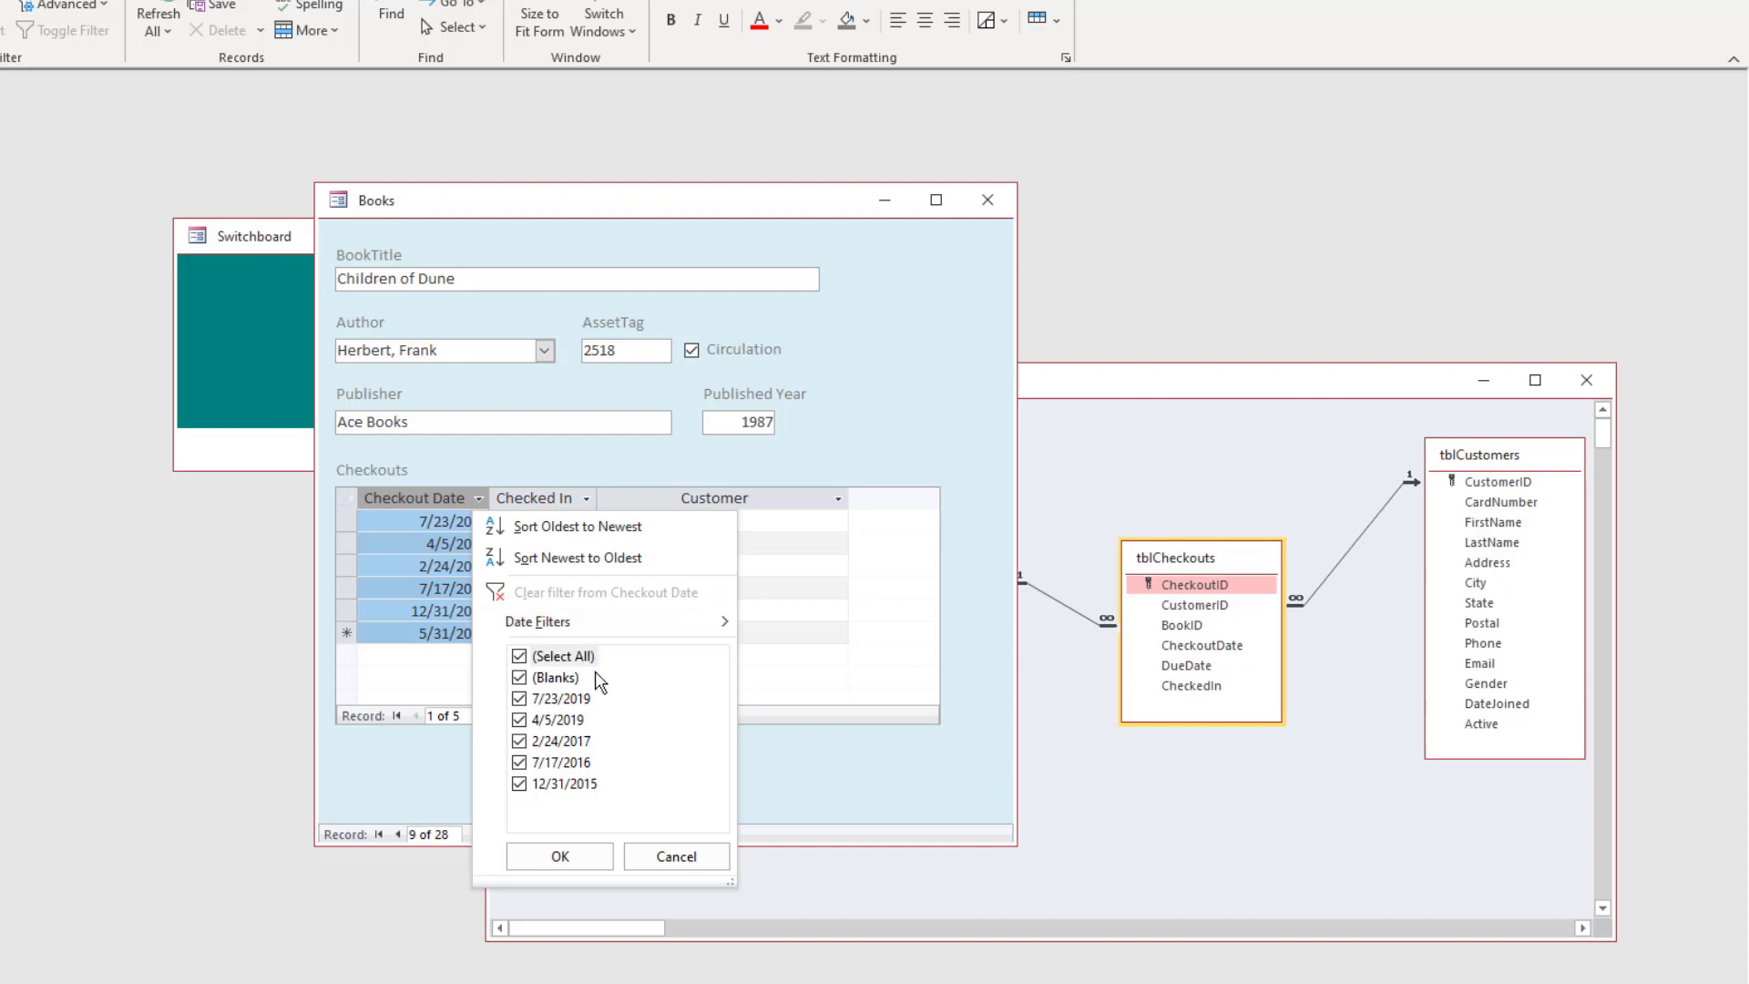
right_click(539, 500)
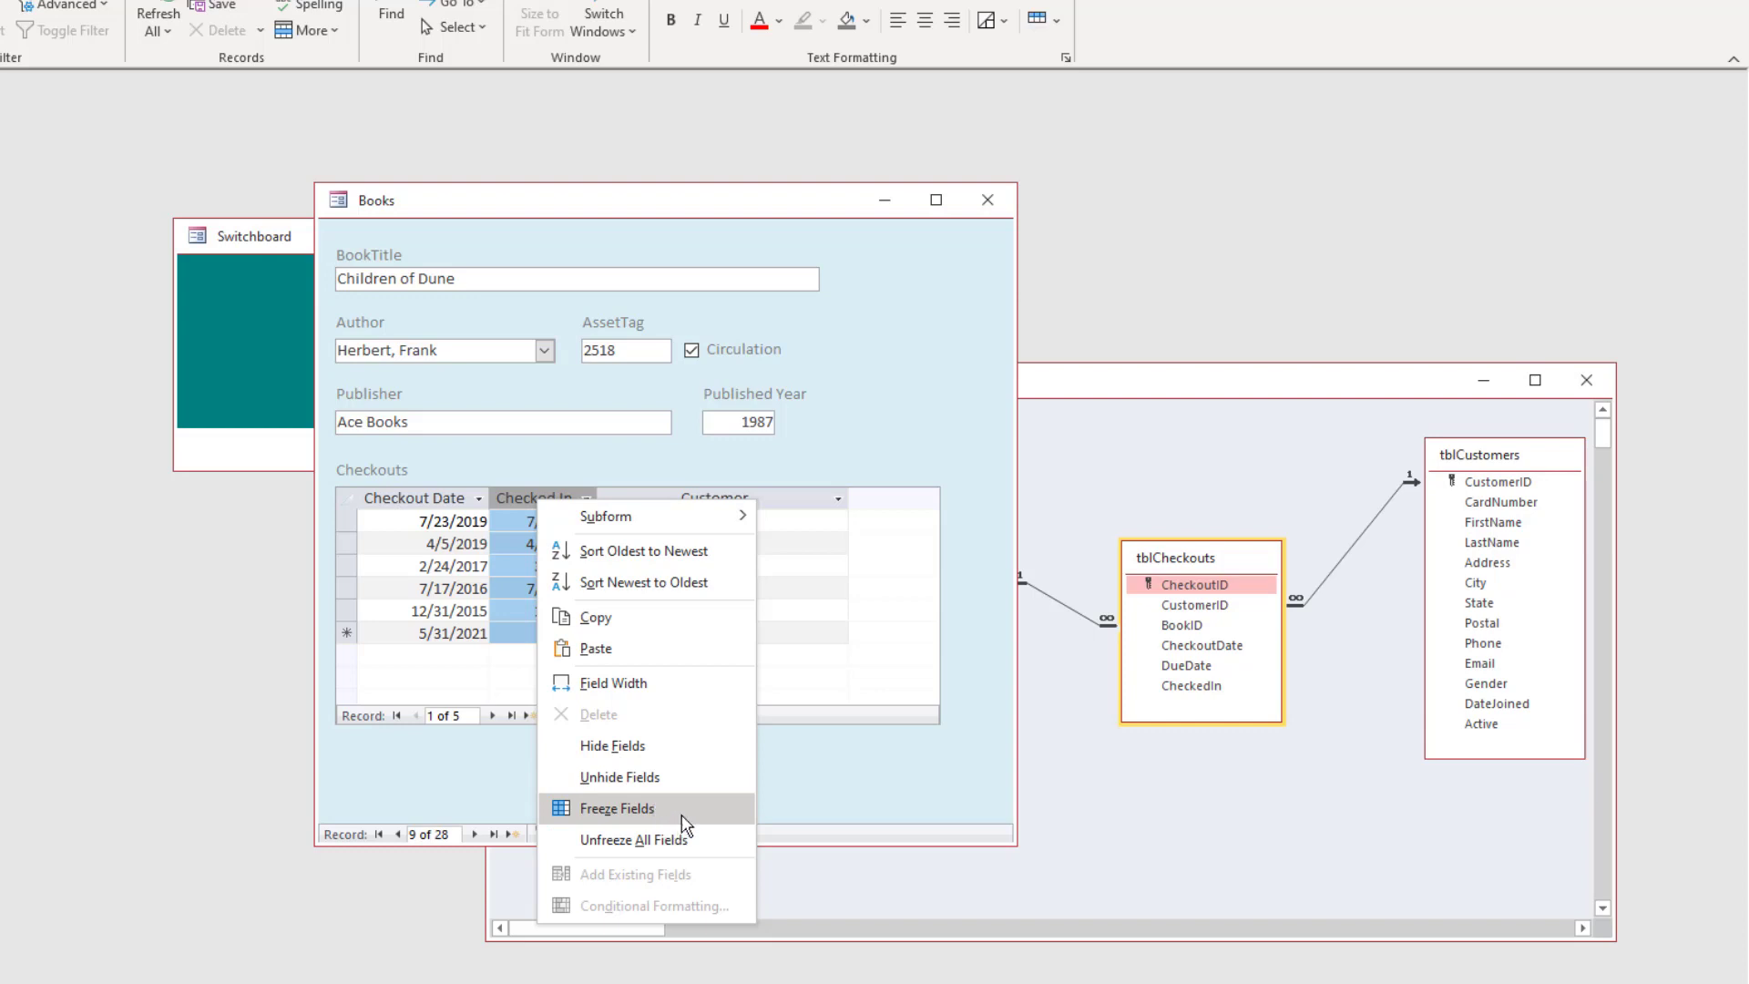
left_click(888, 423)
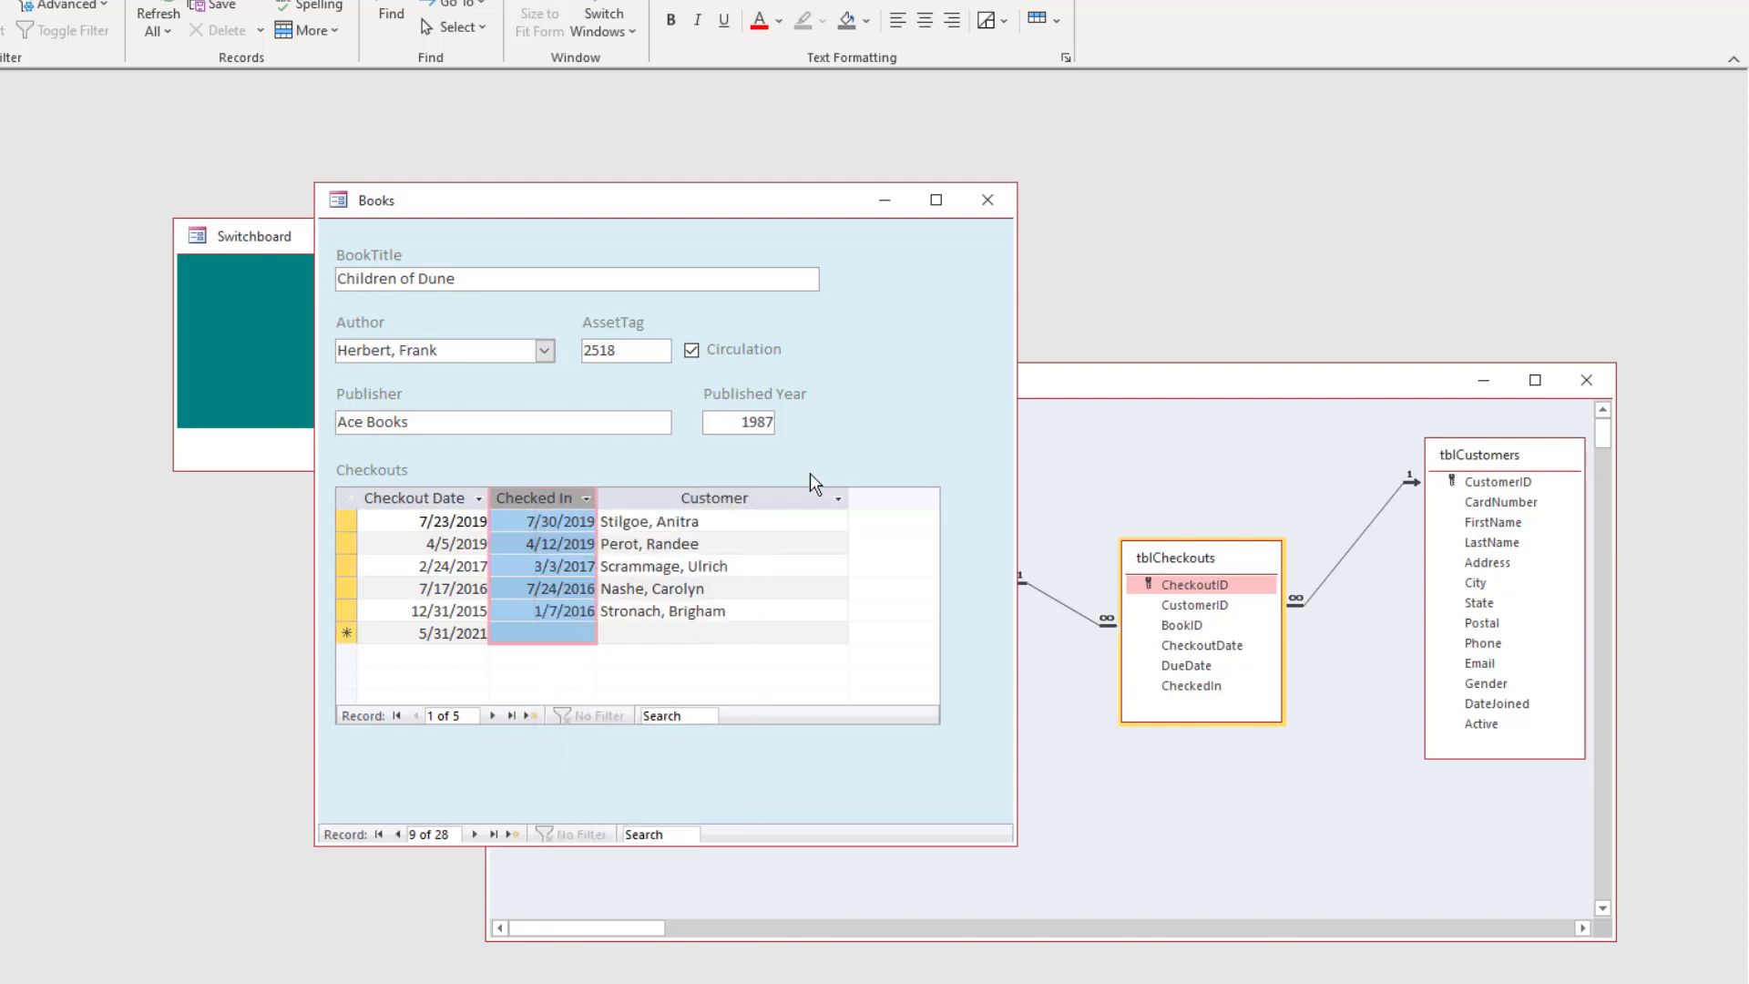
Set the width of the subform's Customer column to 25
left_click(678, 503)
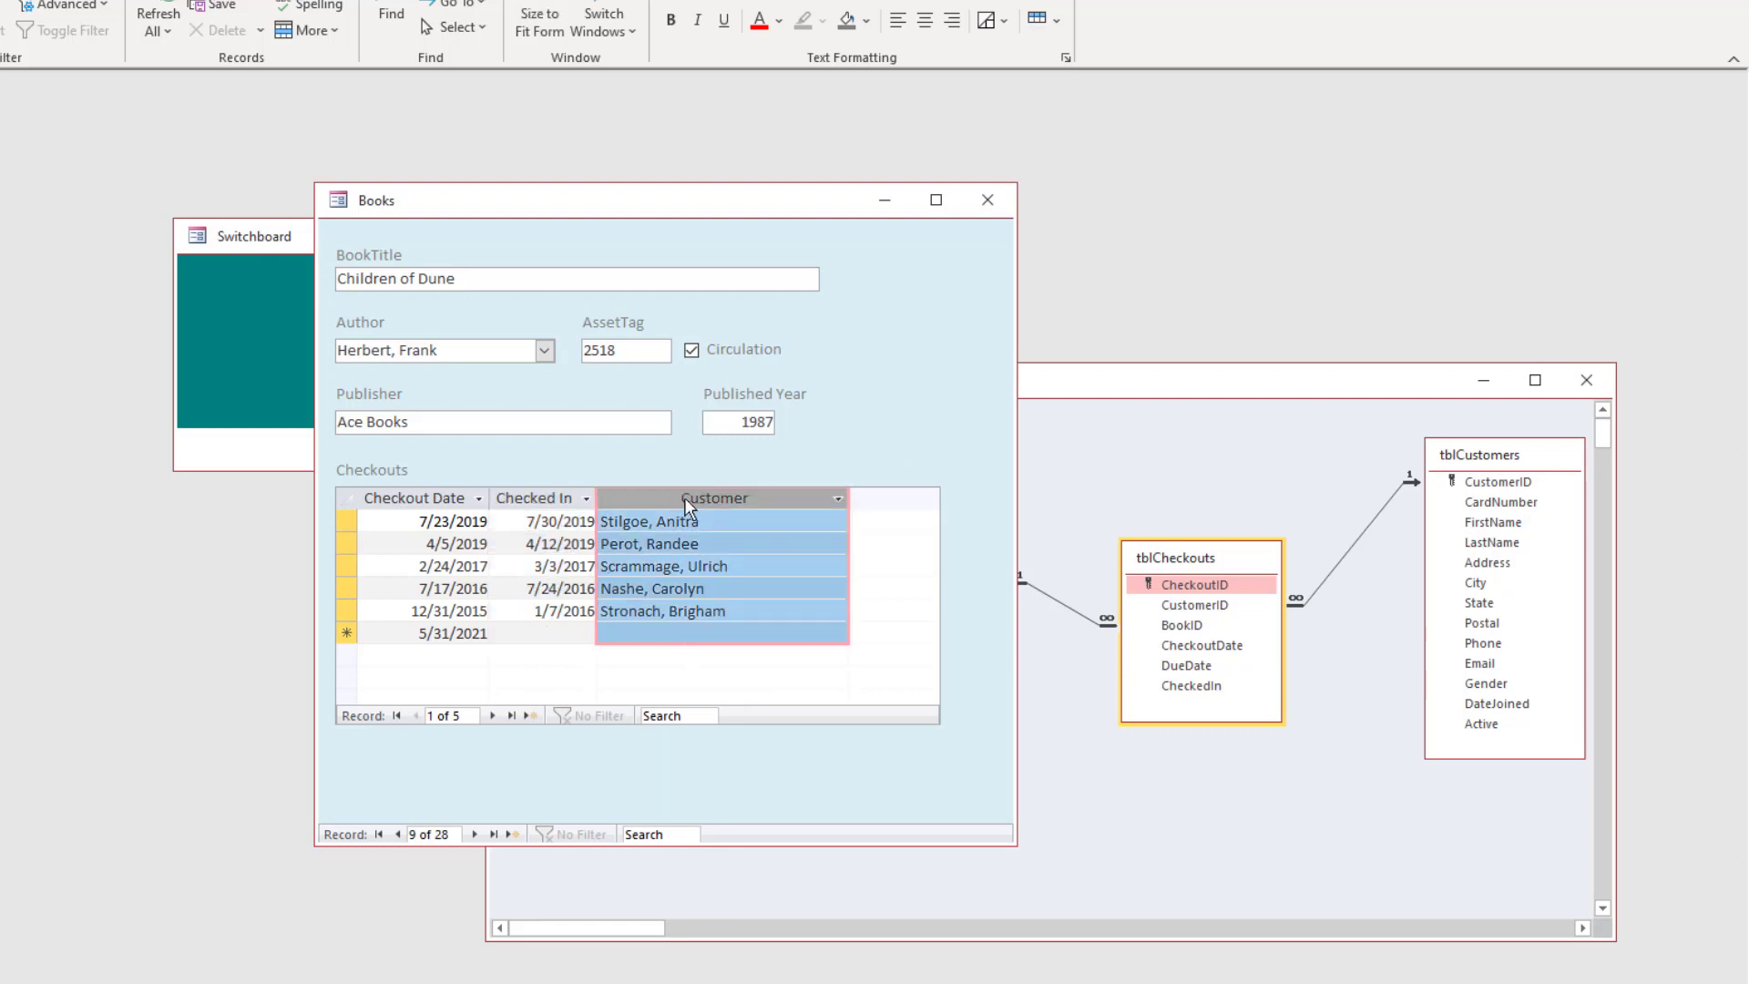
right_click(685, 498)
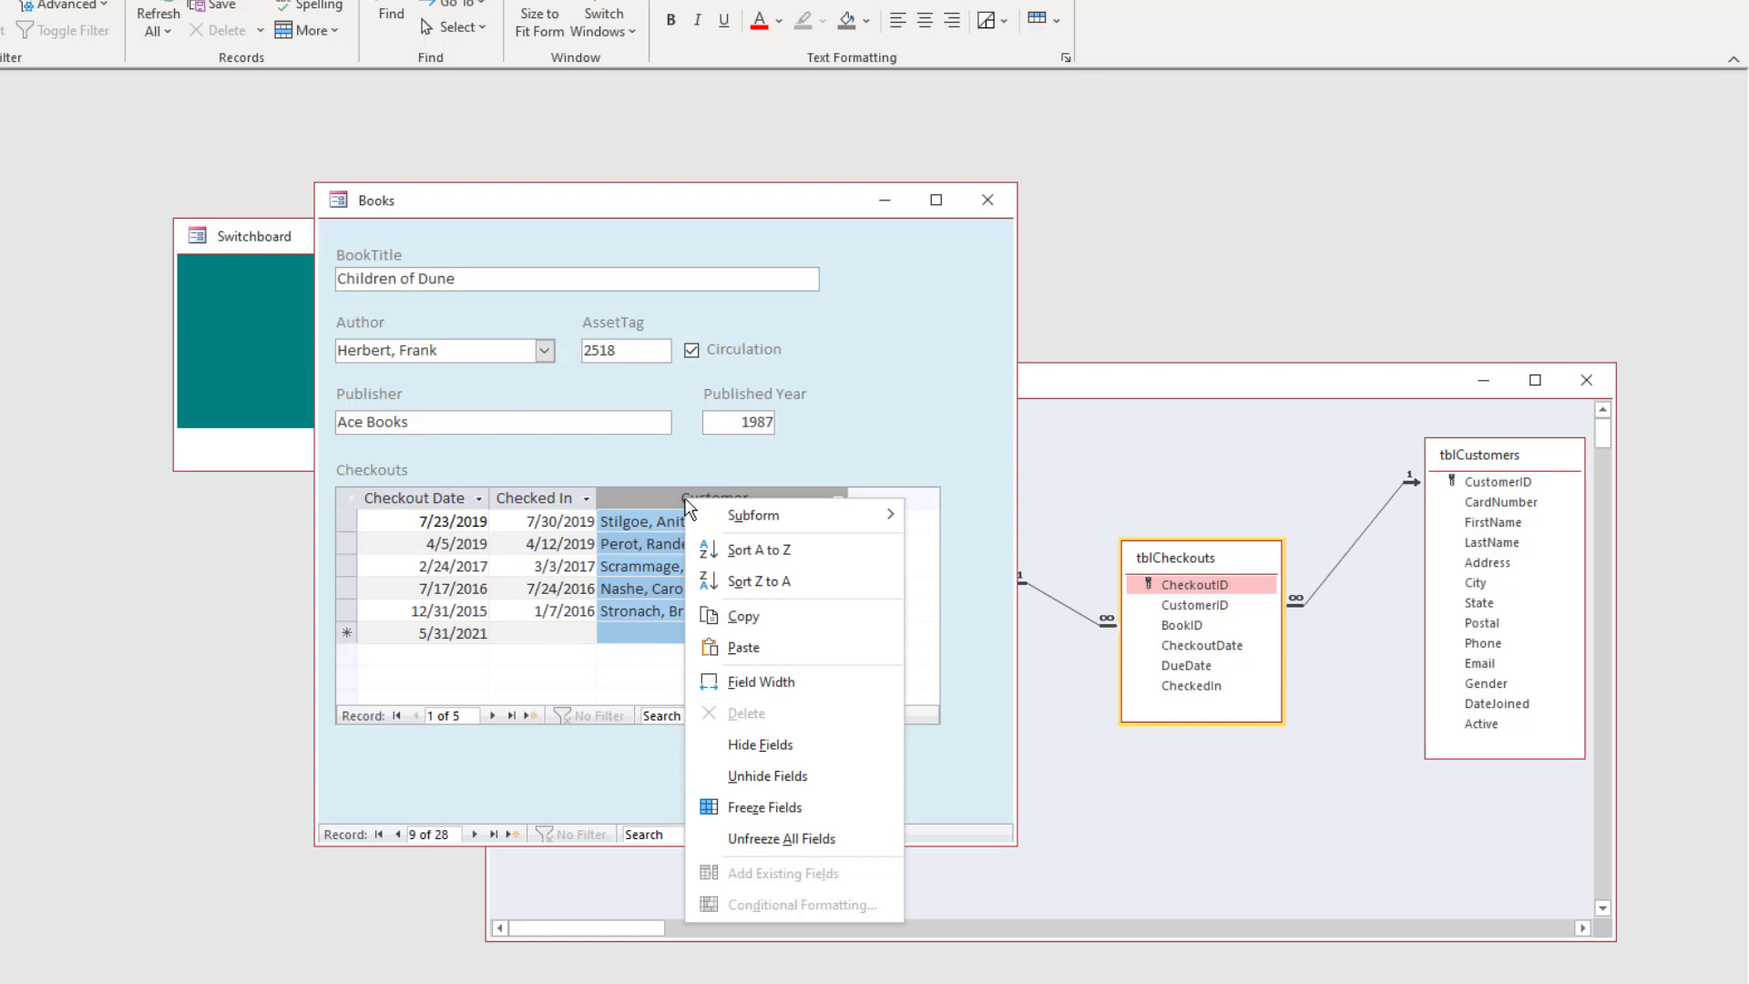
left_click(796, 685)
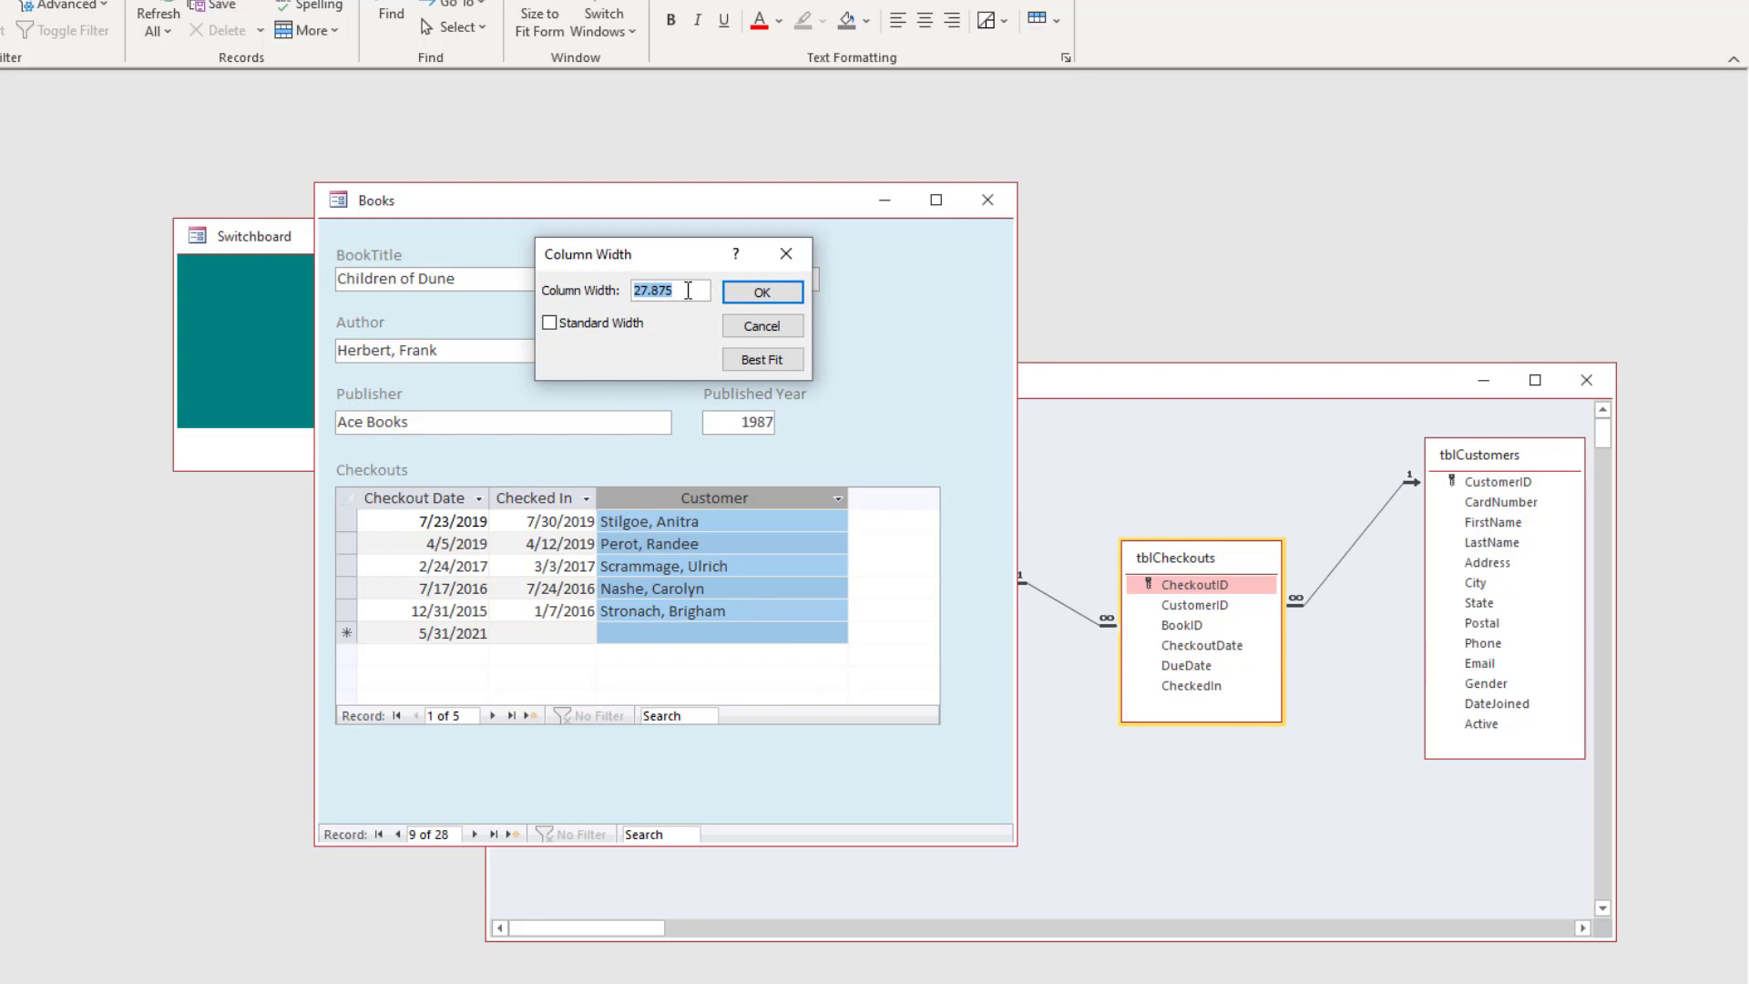
left_click(689, 289)
double_click(689, 290)
type("25")
key("Return")
left_click(765, 543)
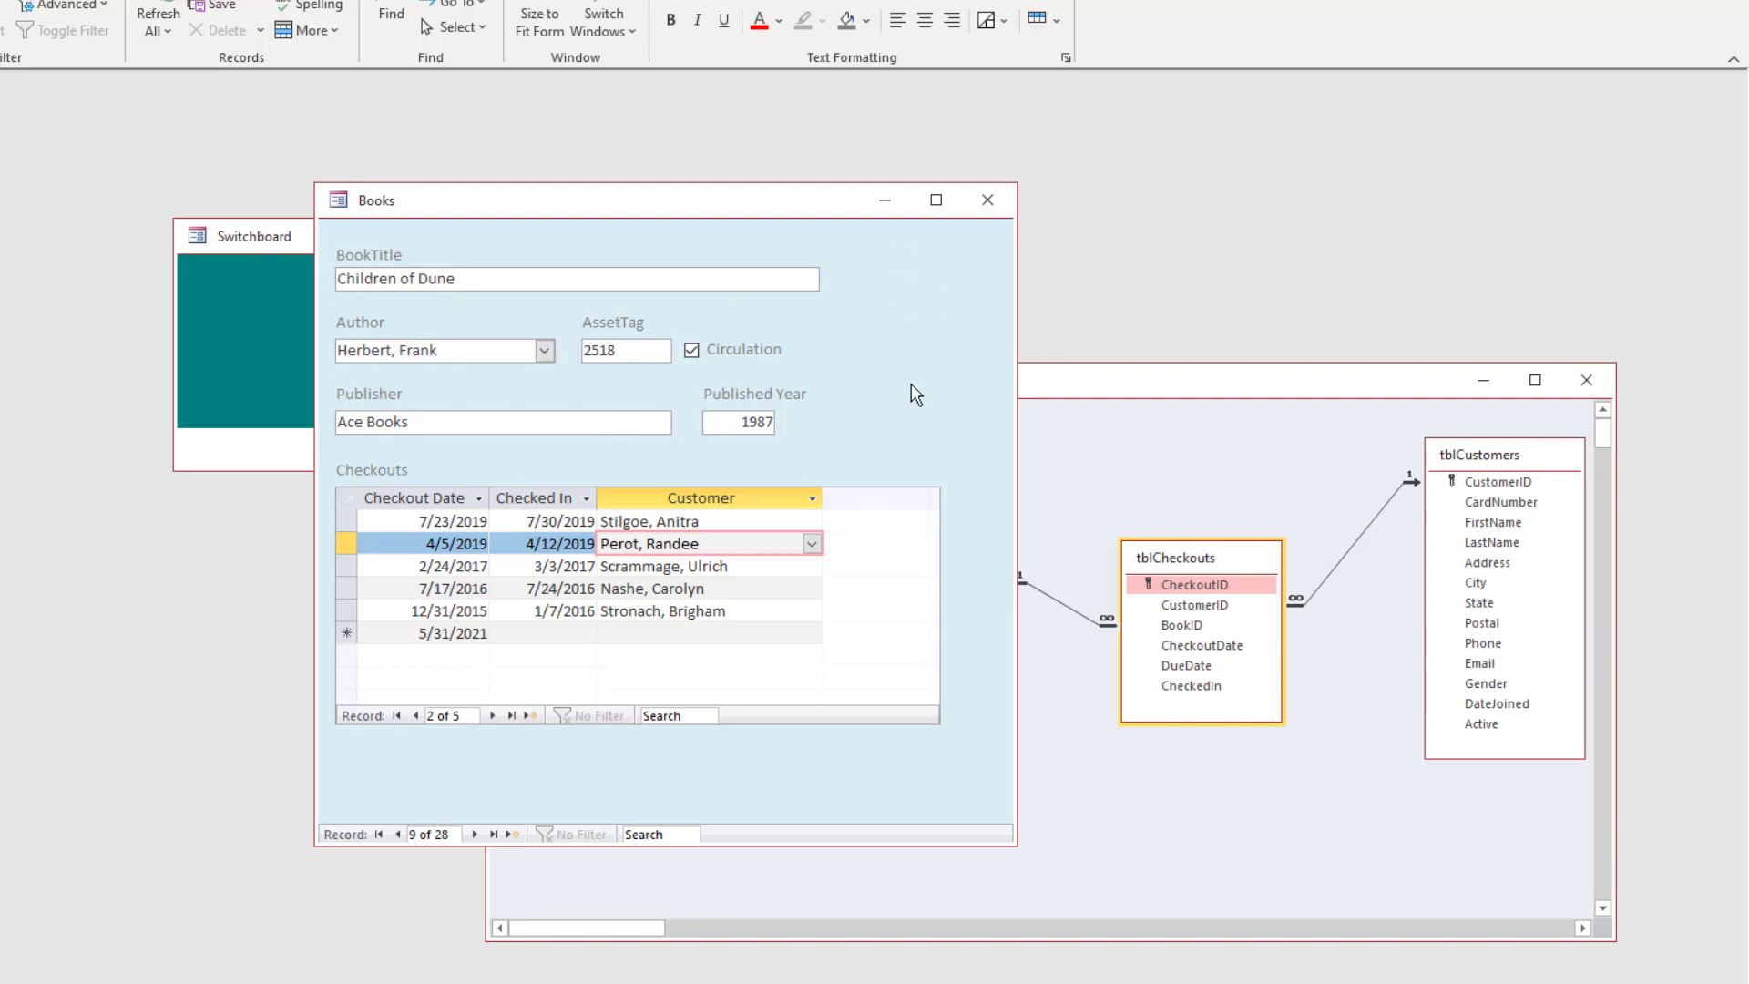
Reposition the Books form window within the workspace
left_click_drag(769, 215, 897, 229)
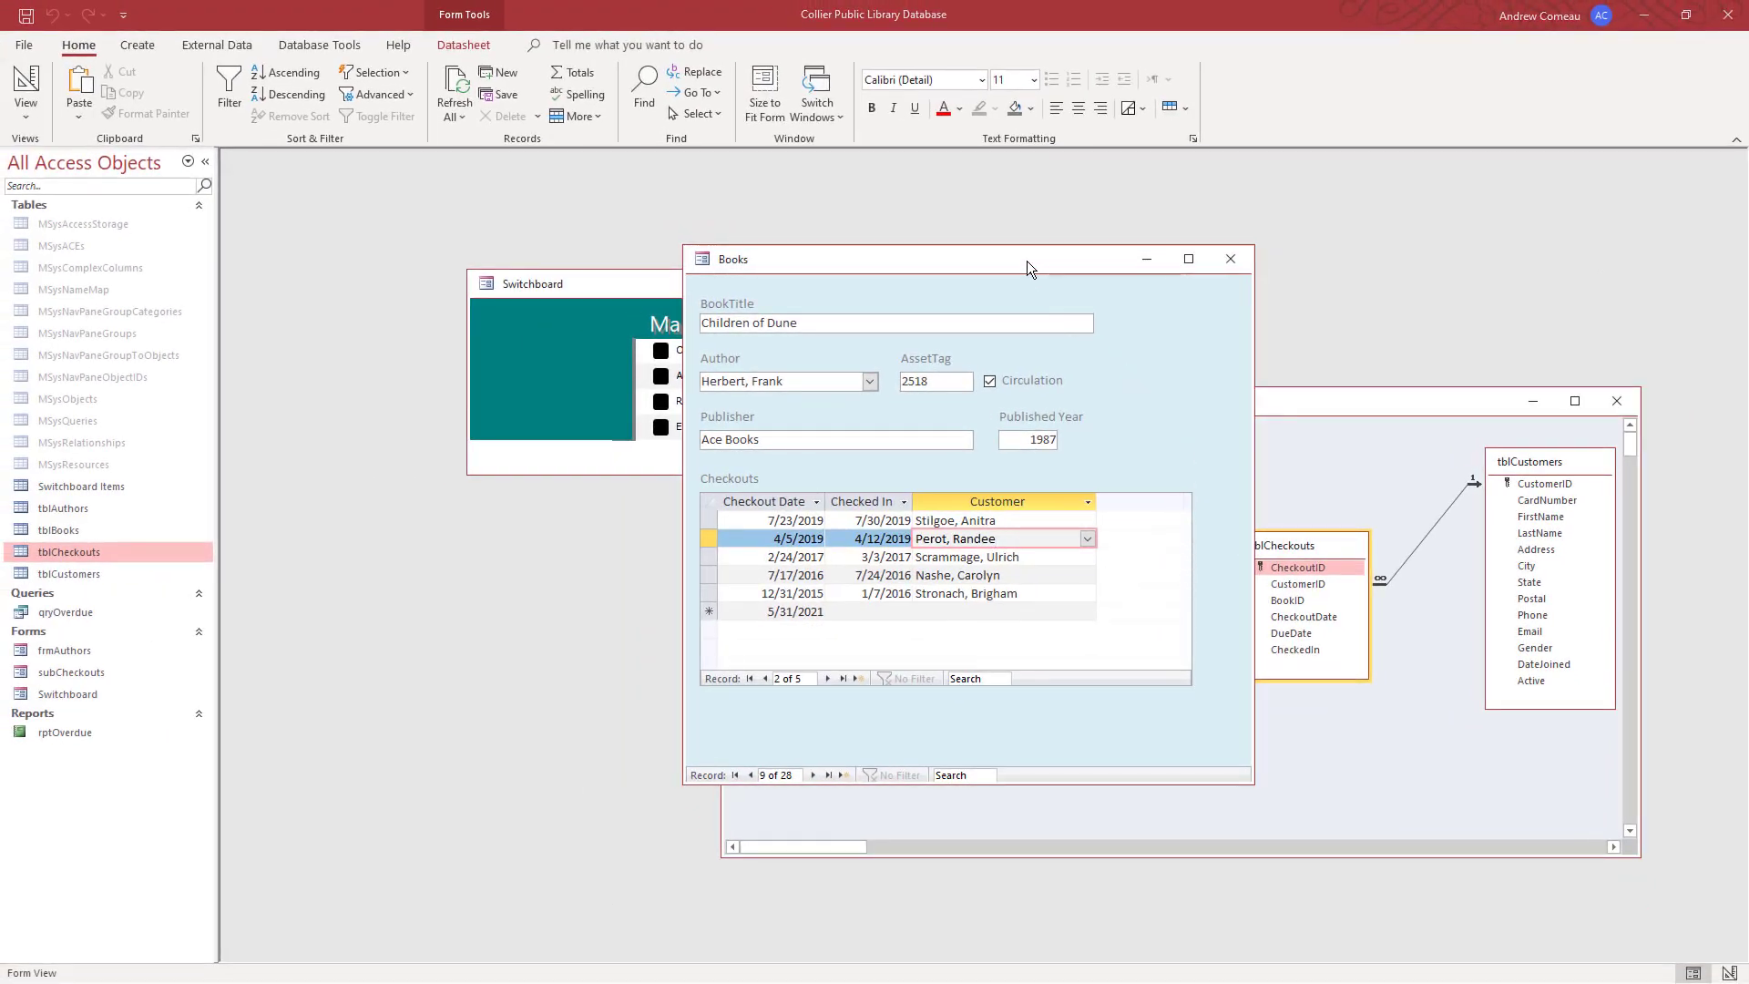
left_click_drag(1020, 259, 997, 215)
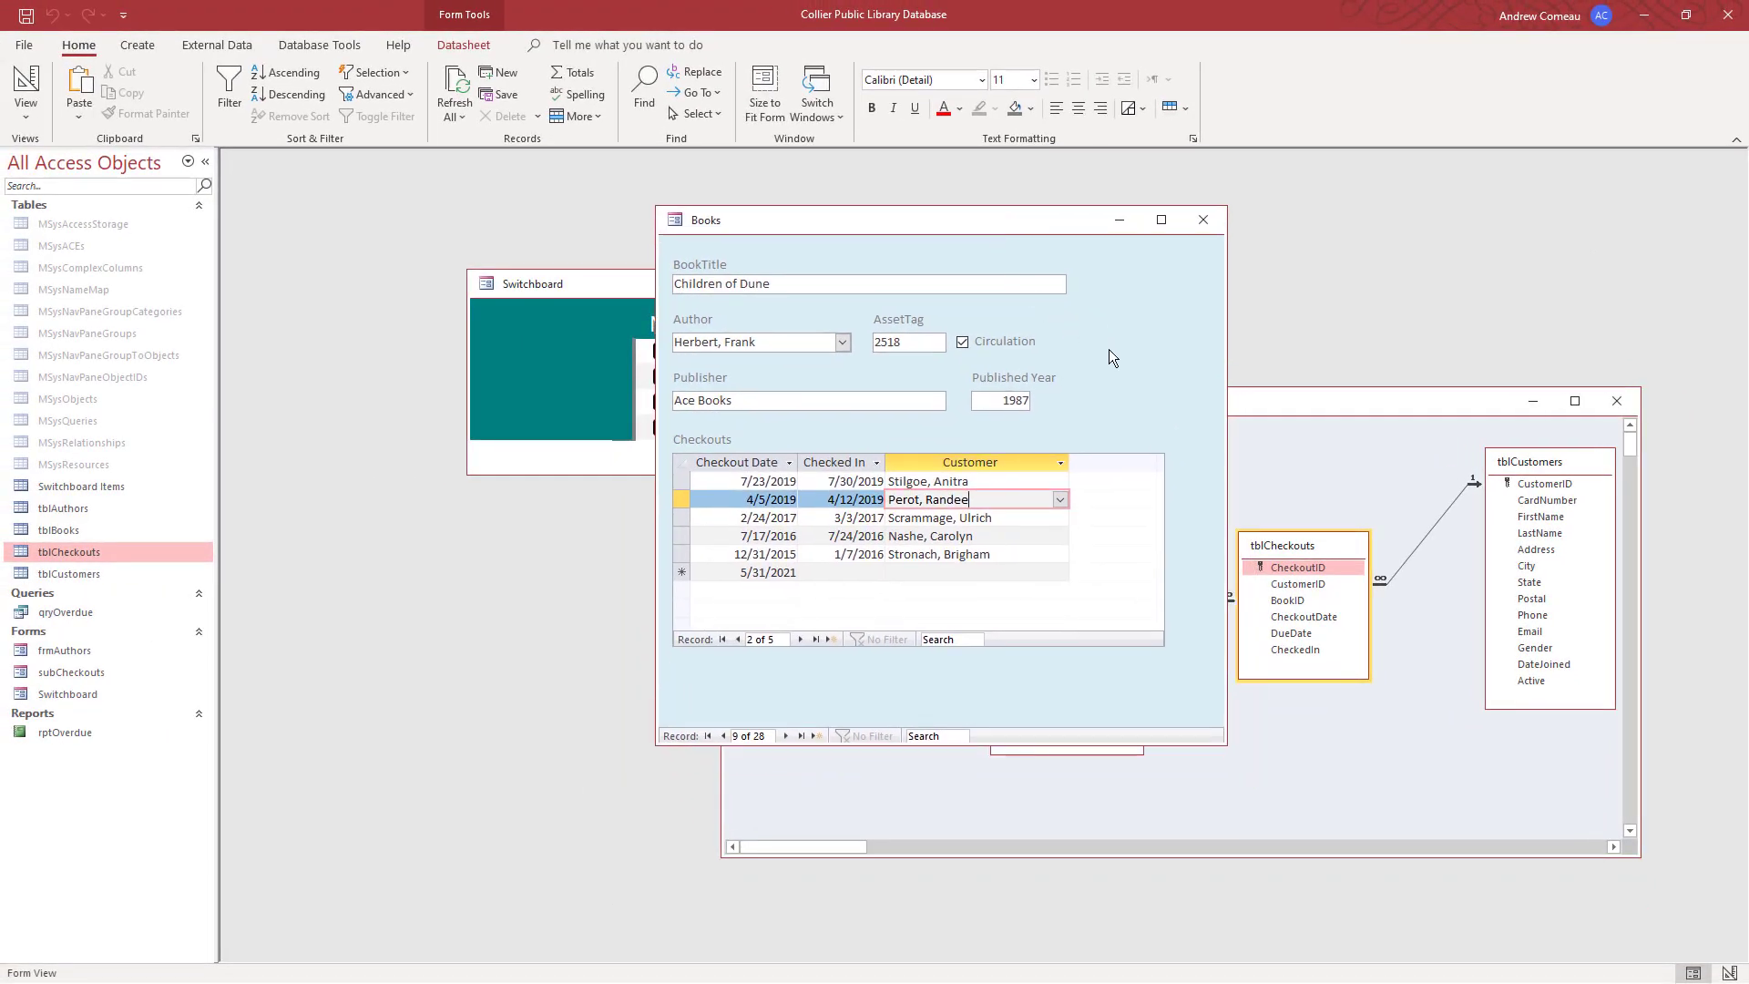